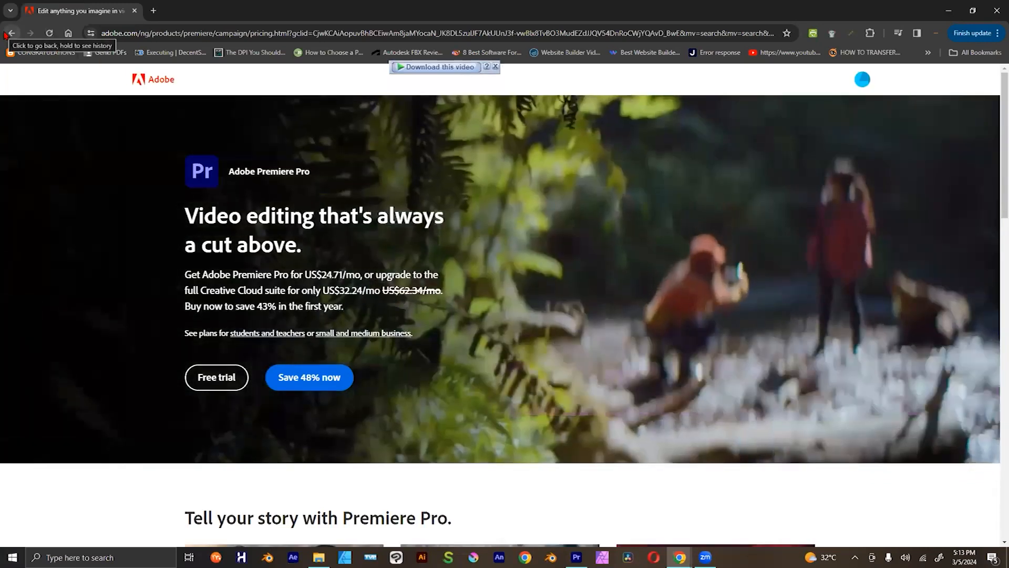
Step: Skim the Adobe Premiere Pro pricing page and go back to the "adobe character animator" search results
scroll(523, 480, "down", 1)
scroll(528, 489, "down", 5)
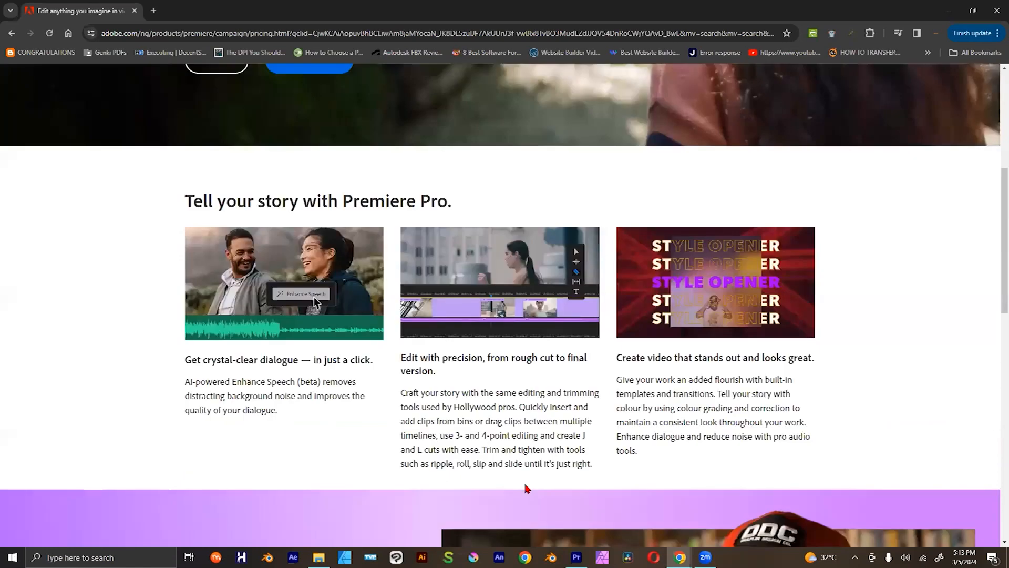
scroll(527, 488, "down", 10)
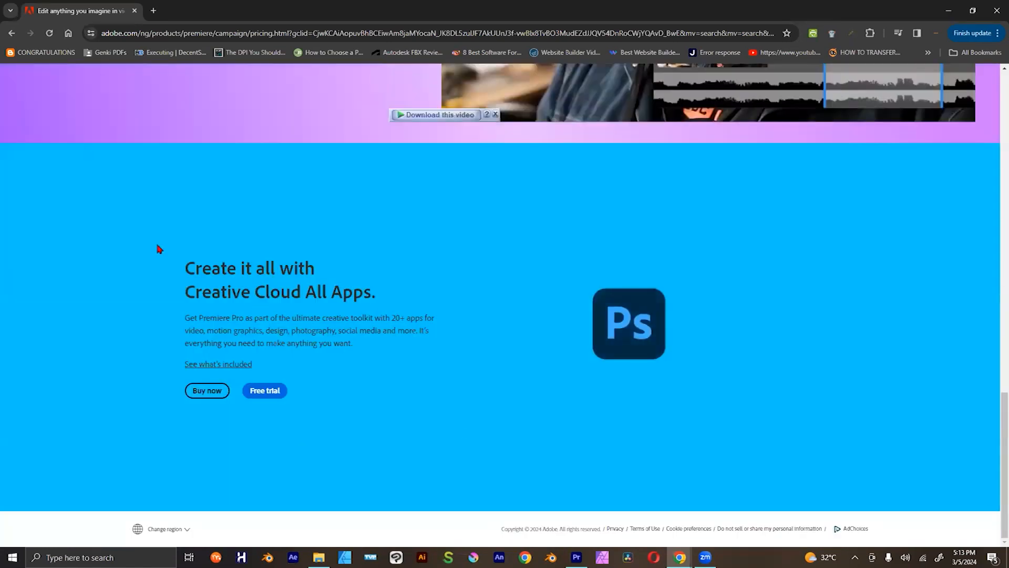
scroll(158, 226, "up", 10)
scroll(56, 89, "up", 5)
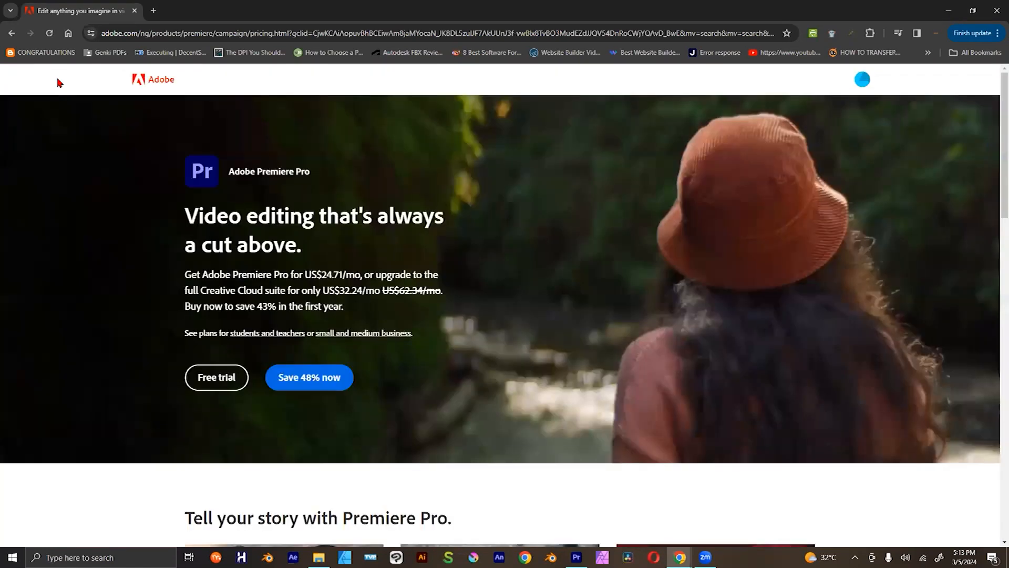
left_click(15, 35)
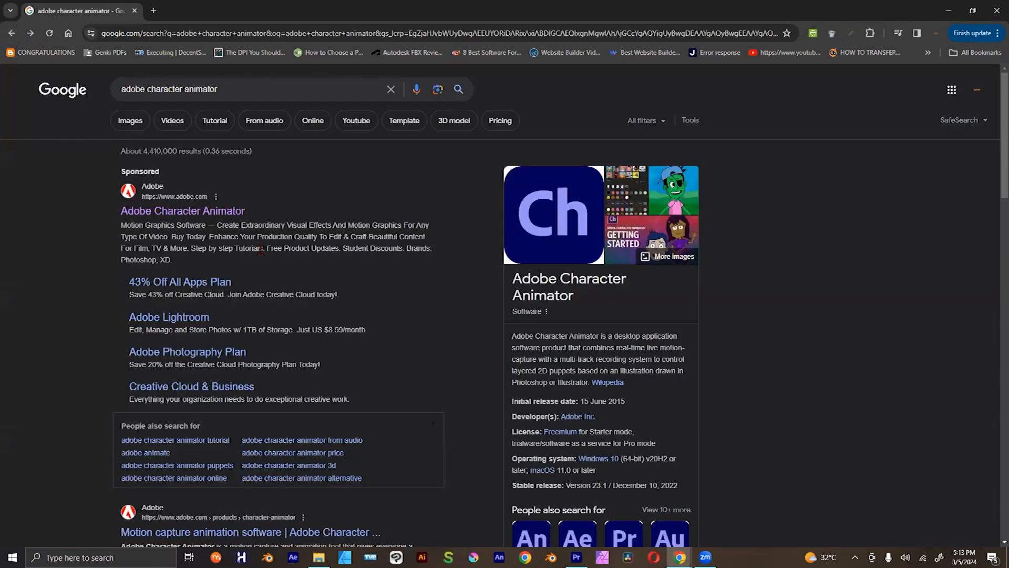
Step: Open Adobe's "Motion capture animation software" search result for Character Animator in a new tab
scroll(261, 249, "down", 3)
right_click(284, 366)
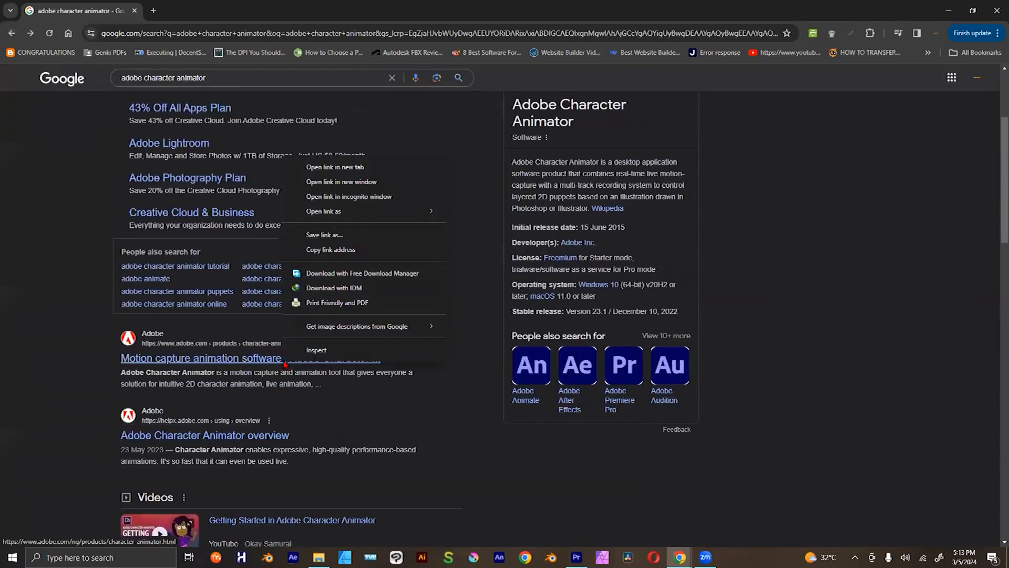
left_click(374, 168)
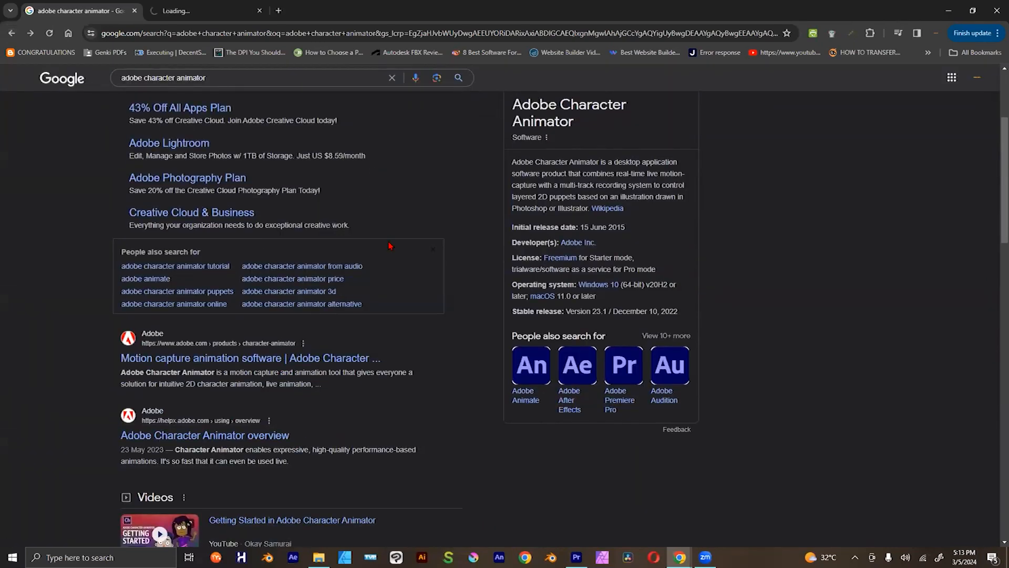
Step: Look through the remaining Character Animator search results and switch to the opened product page
scroll(389, 245, "down", 3)
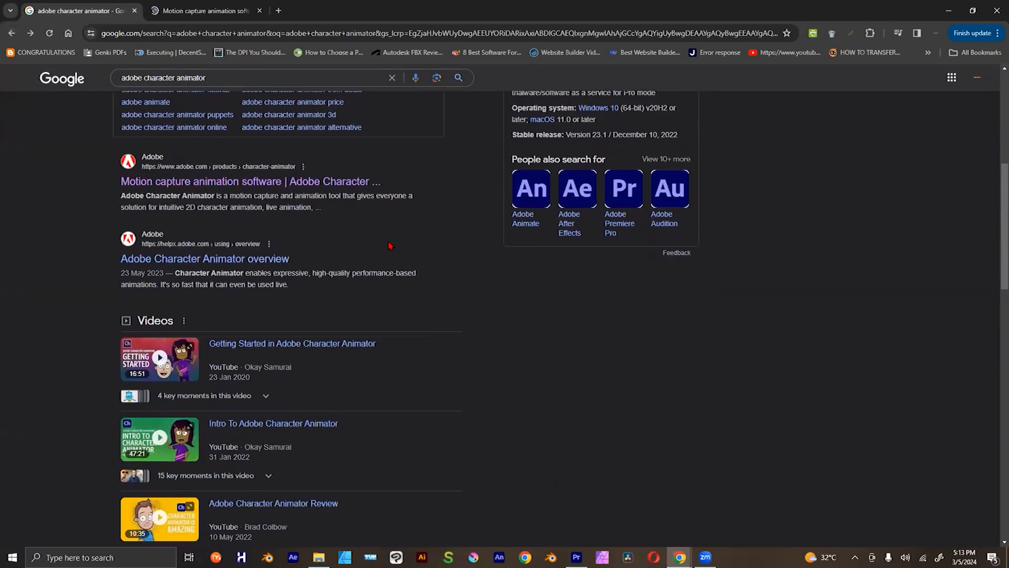
scroll(389, 243, "down", 2)
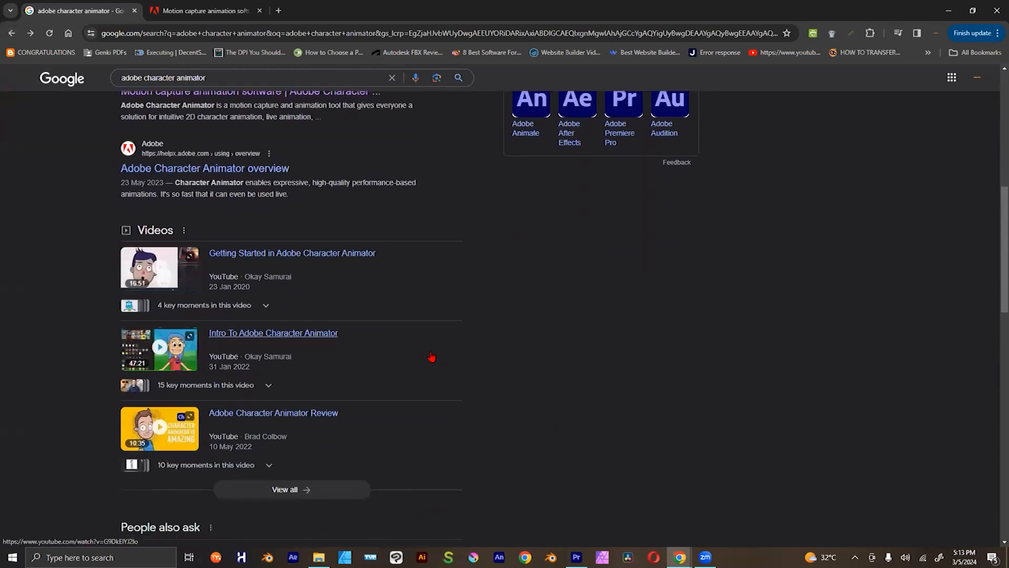
scroll(412, 338, "down", 3)
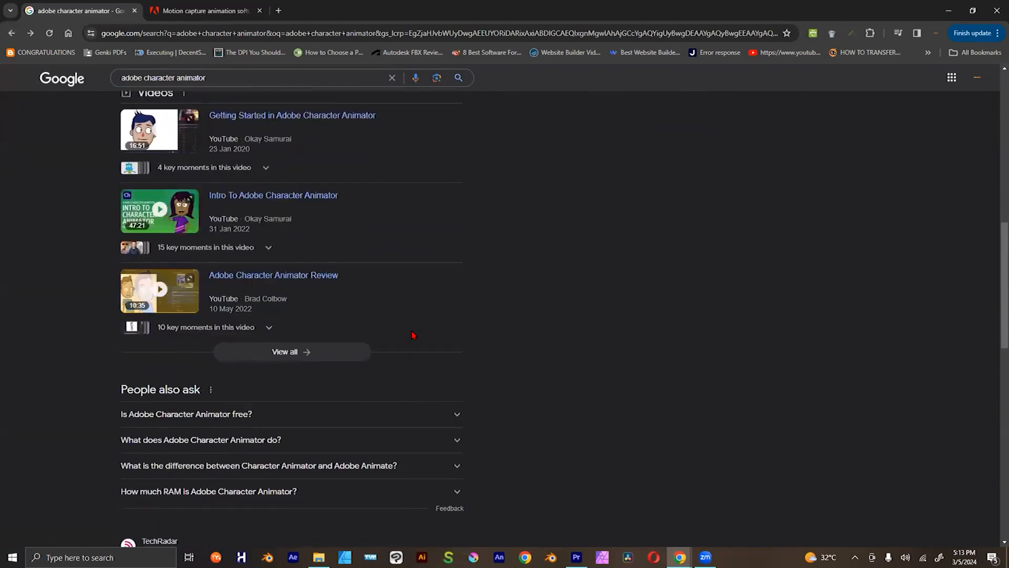
scroll(413, 335, "down", 1)
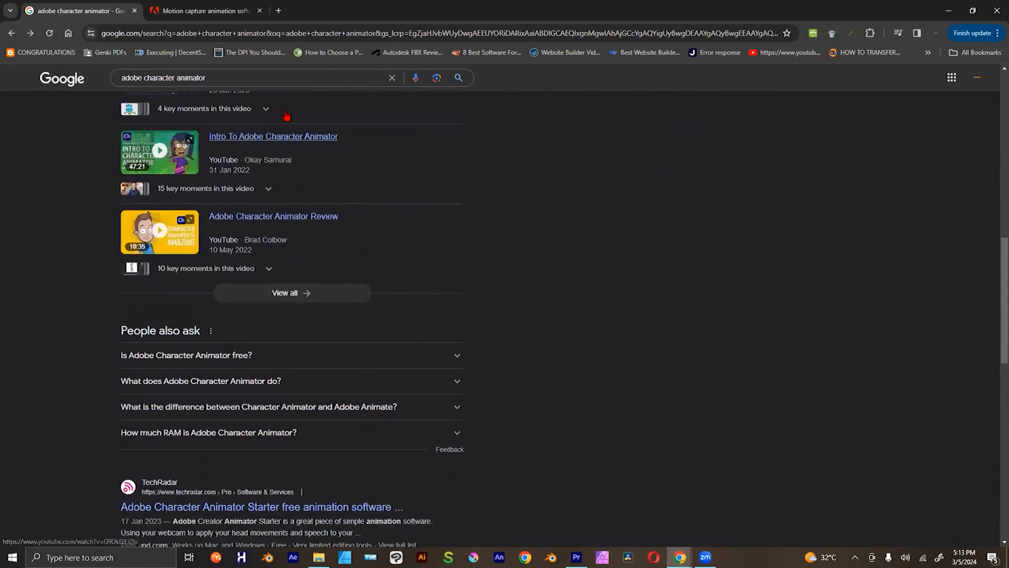
left_click(249, 6)
Step: Examine the Character Animator product page's introduction, the free Starter mode demo and the start of the pro features
scroll(364, 347, "down", 5)
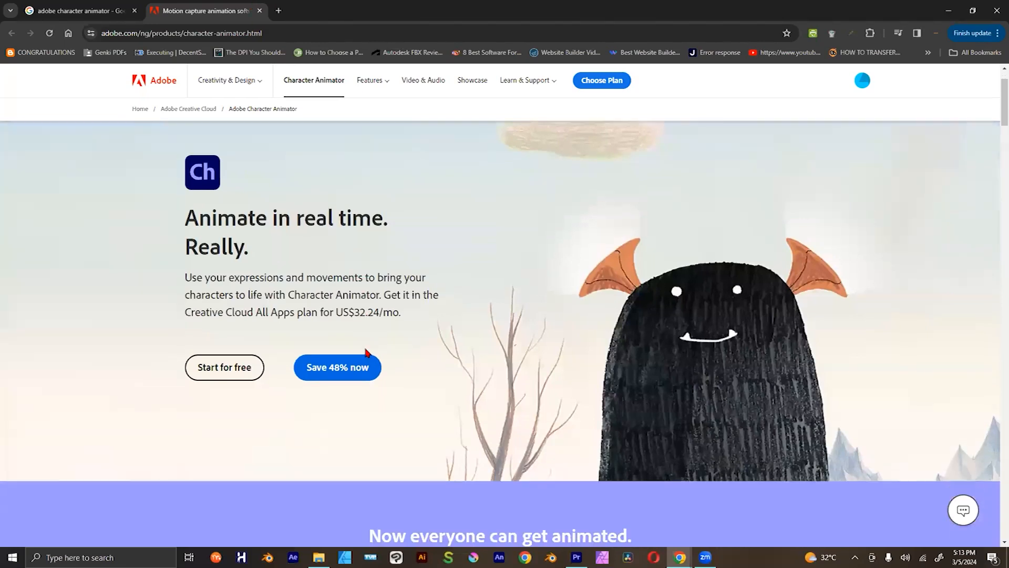
scroll(367, 352, "down", 1)
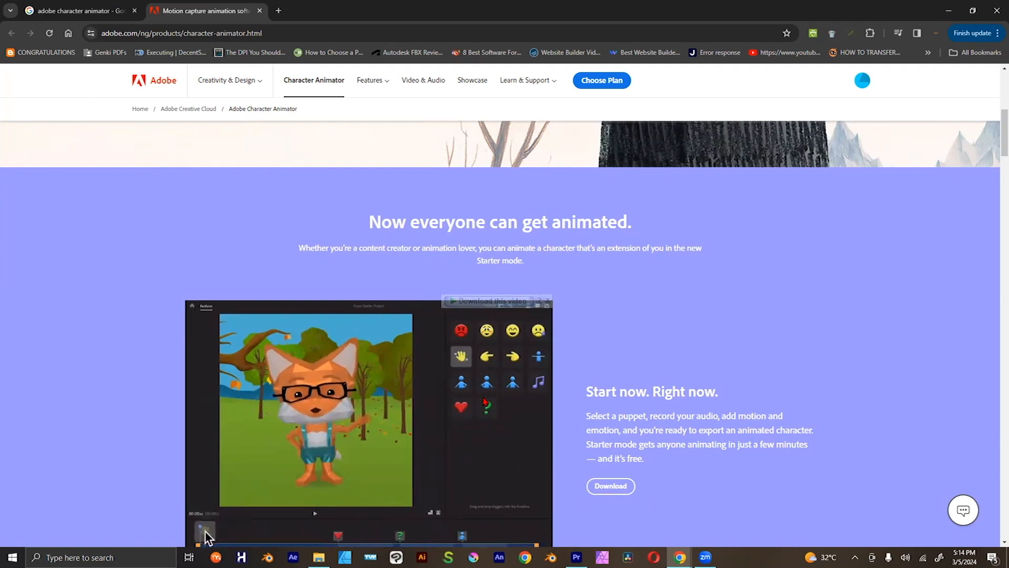
scroll(205, 536, "down", 2)
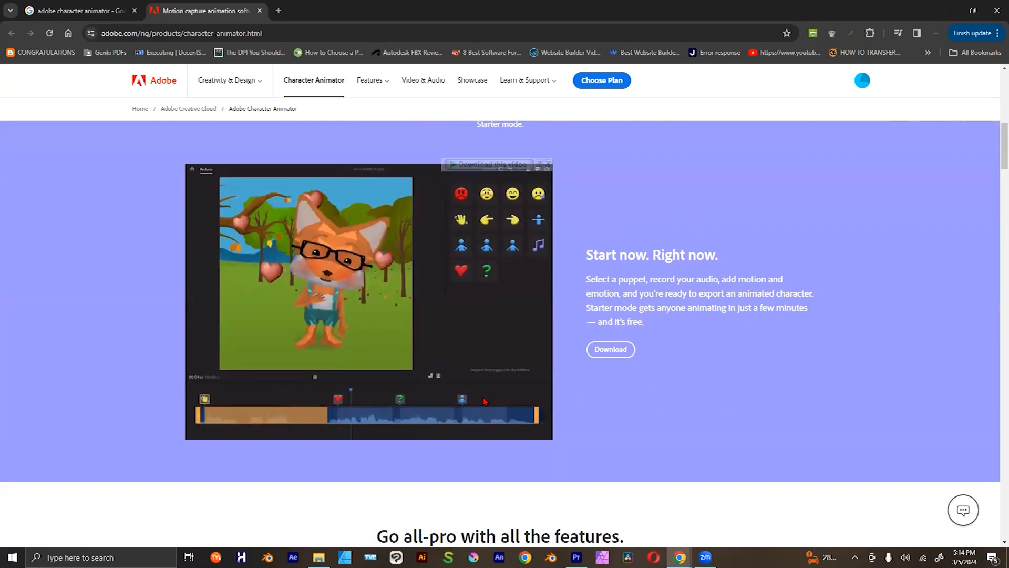
scroll(484, 401, "up", 1)
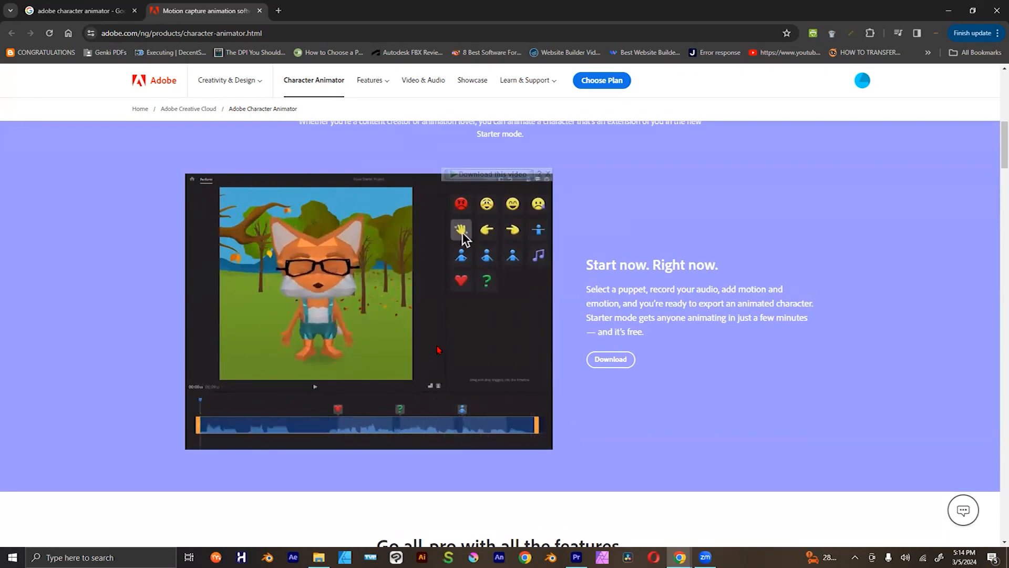
scroll(424, 258, "down", 2)
scroll(424, 258, "up", 1)
scroll(430, 310, "down", 7)
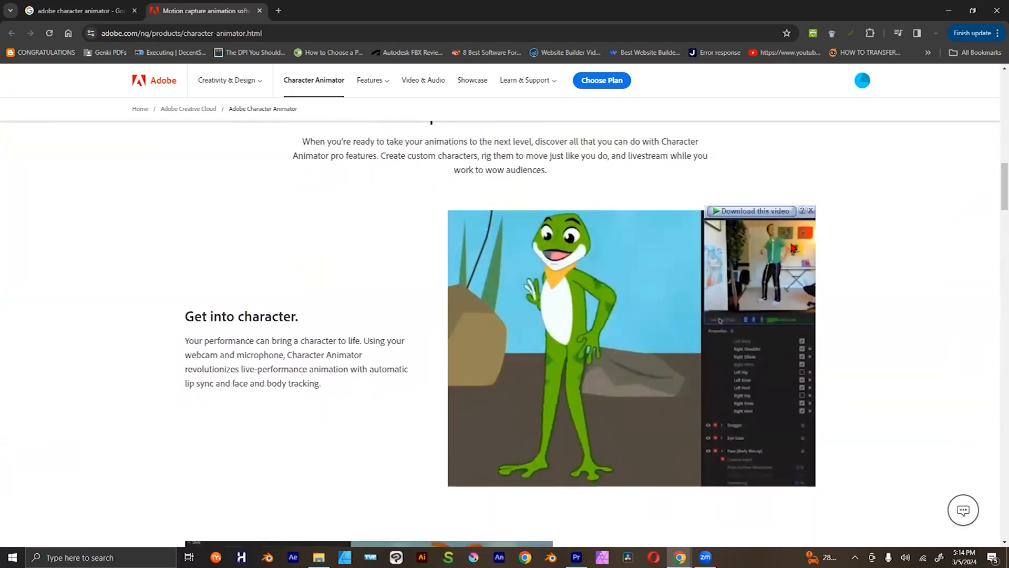
Step: Dismiss the download overlay on the frog demo and examine the character tracking, Puppet Maker and triggers sections
left_click(812, 210)
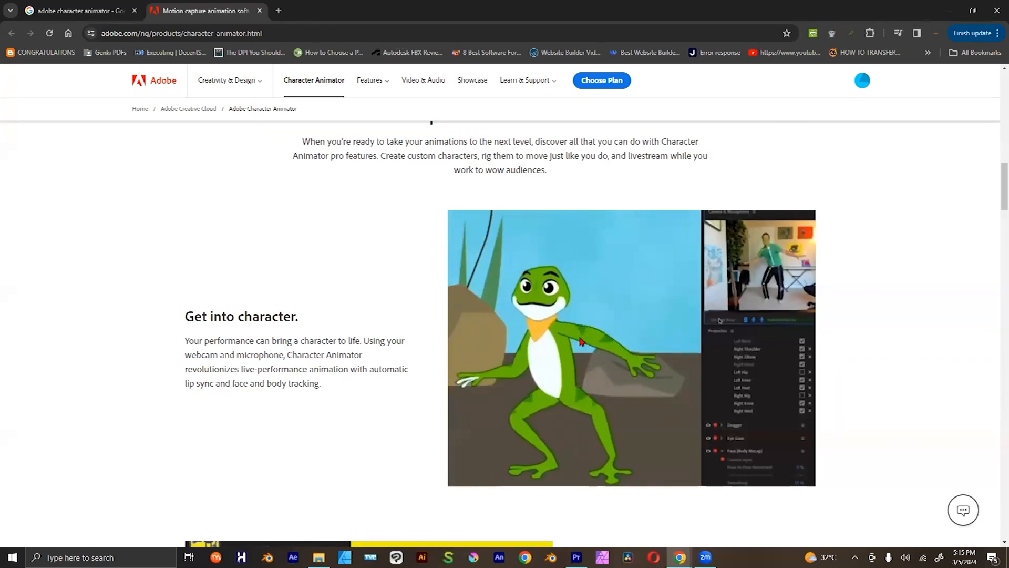
scroll(582, 341, "down", 1)
scroll(581, 341, "down", 4)
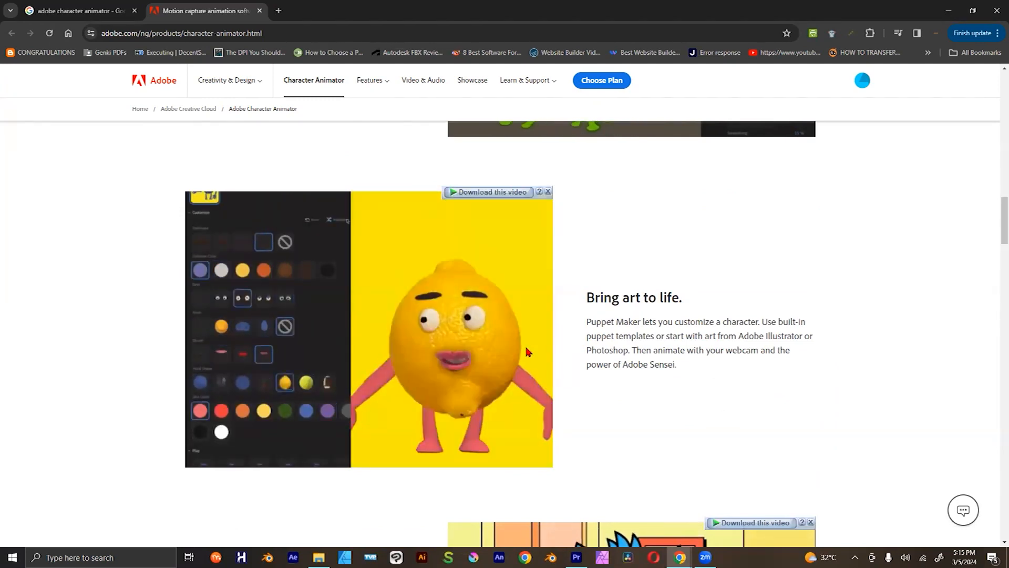
scroll(526, 348, "down", 2)
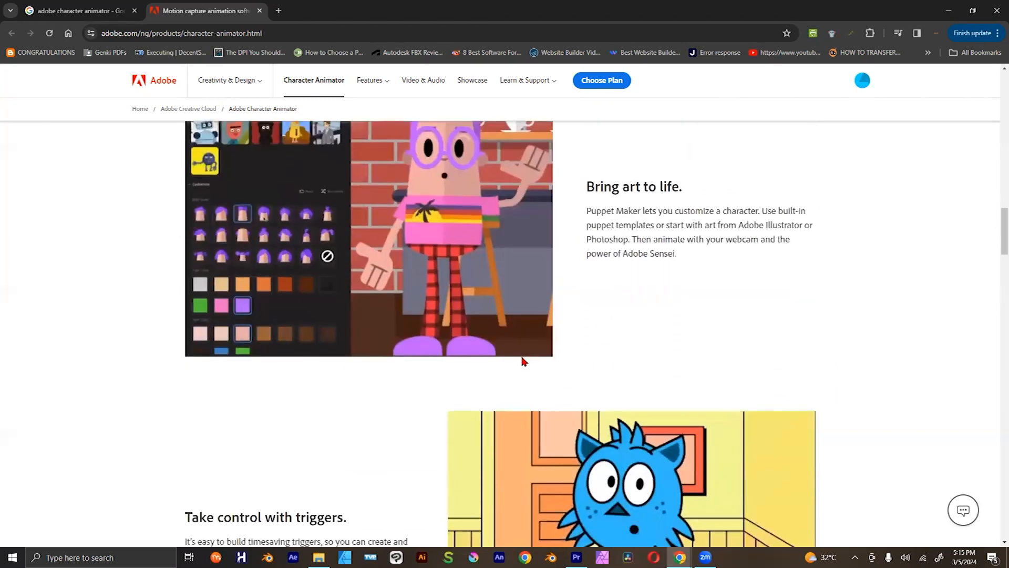
scroll(523, 361, "down", 3)
scroll(523, 361, "down", 1)
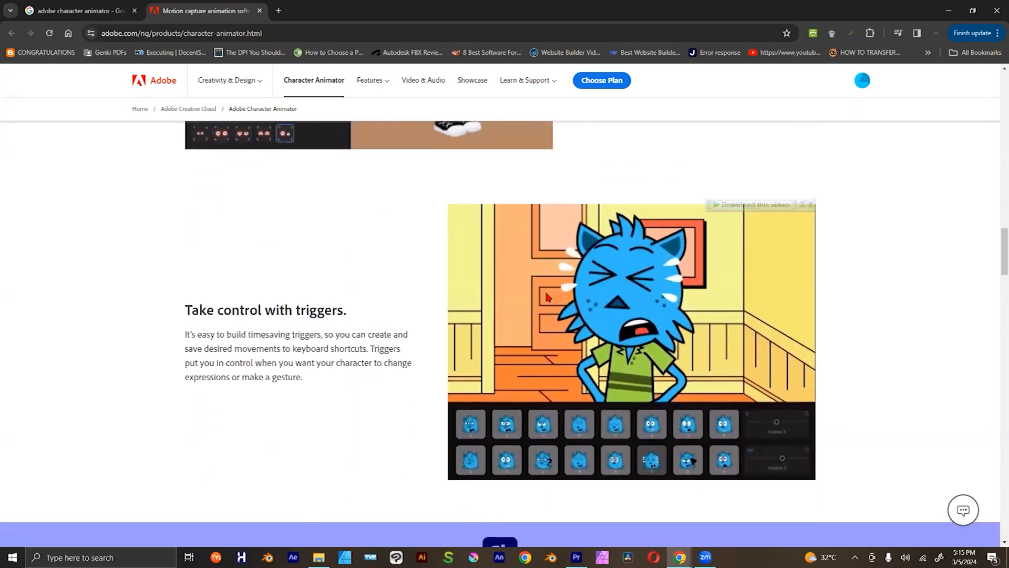
Step: Search Google for "okey samurai" in a new tab
left_click(280, 11)
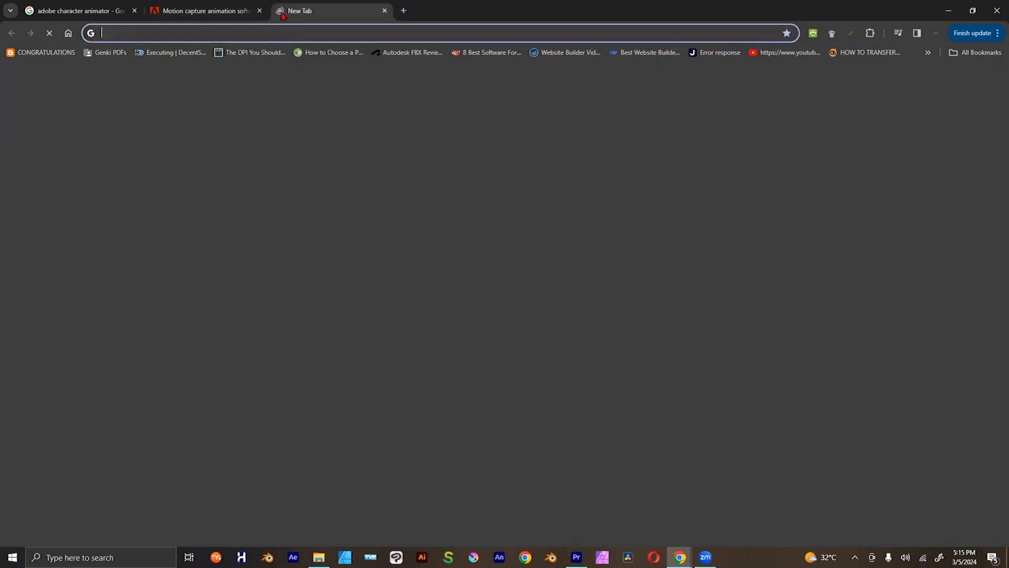
type("okey")
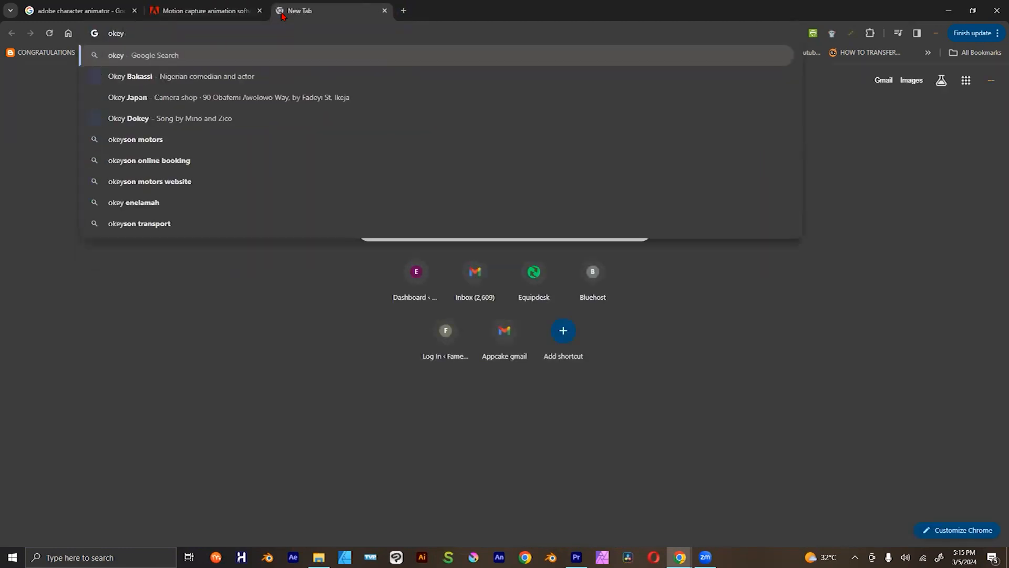
type(" samuri")
key("BackSpace")
type("uri")
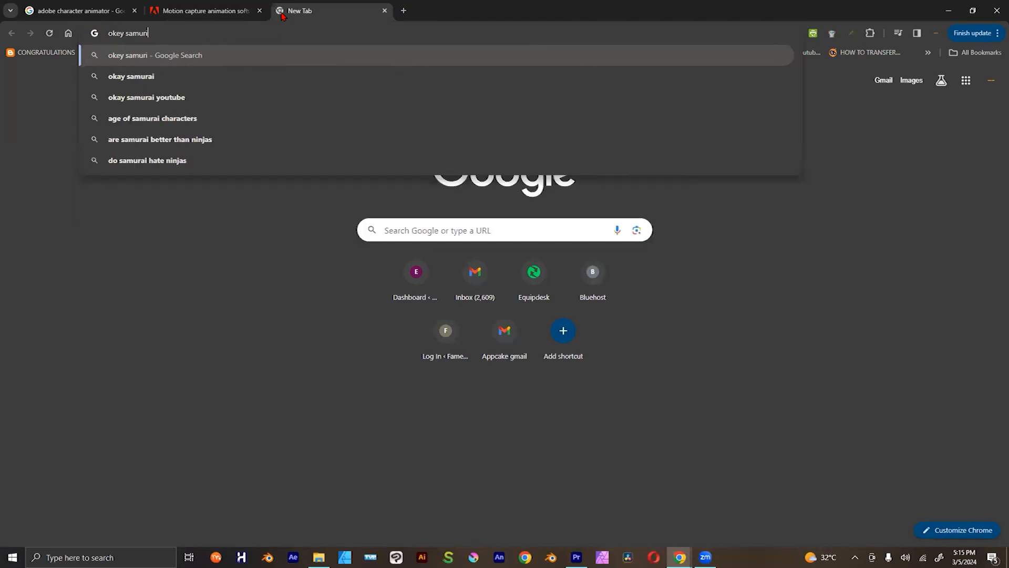
key("BackSpace")
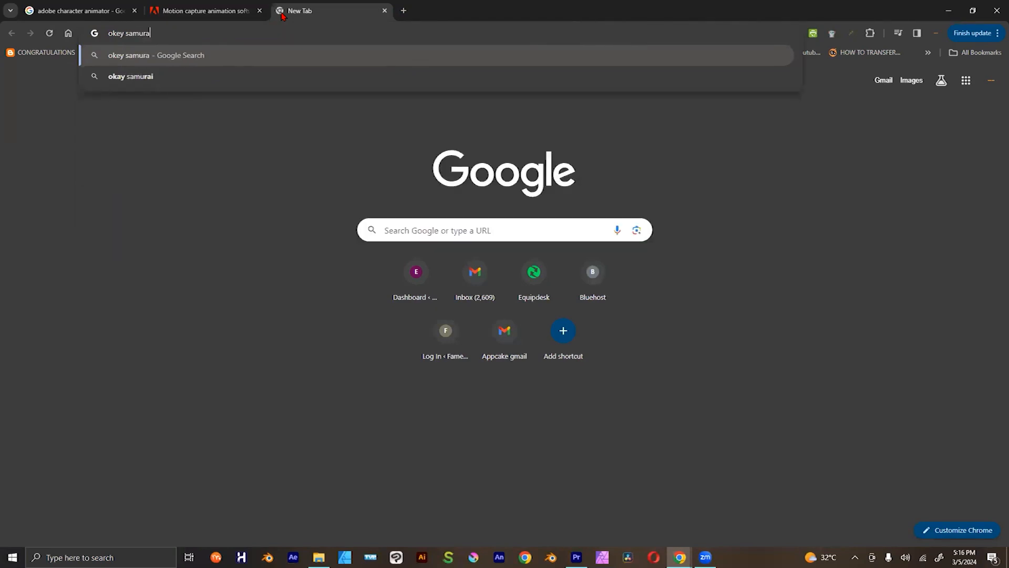
key("Return")
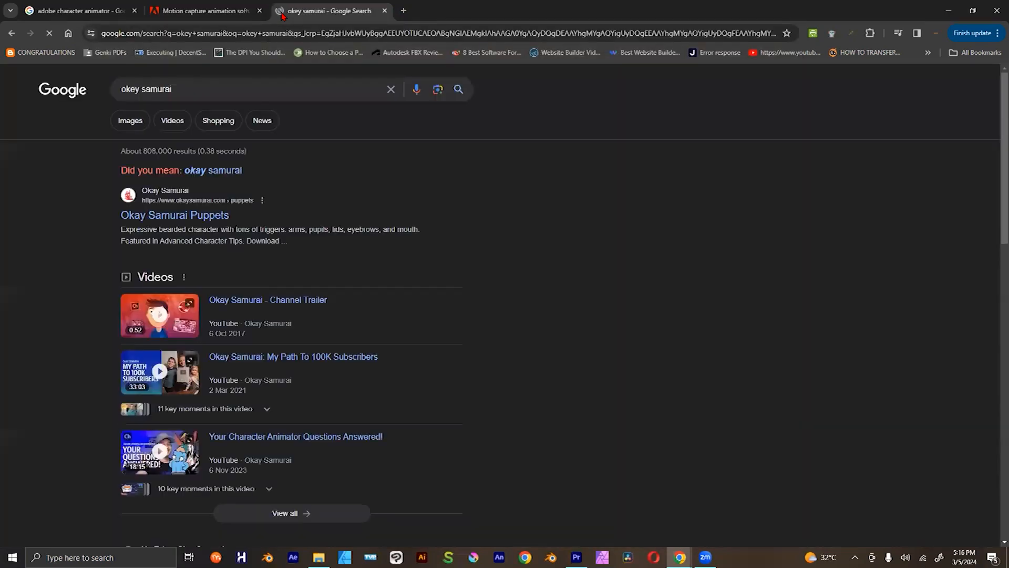
Step: Open the "Okay Samurai - Channel Trailer" video, mute it and play it
left_click(252, 300)
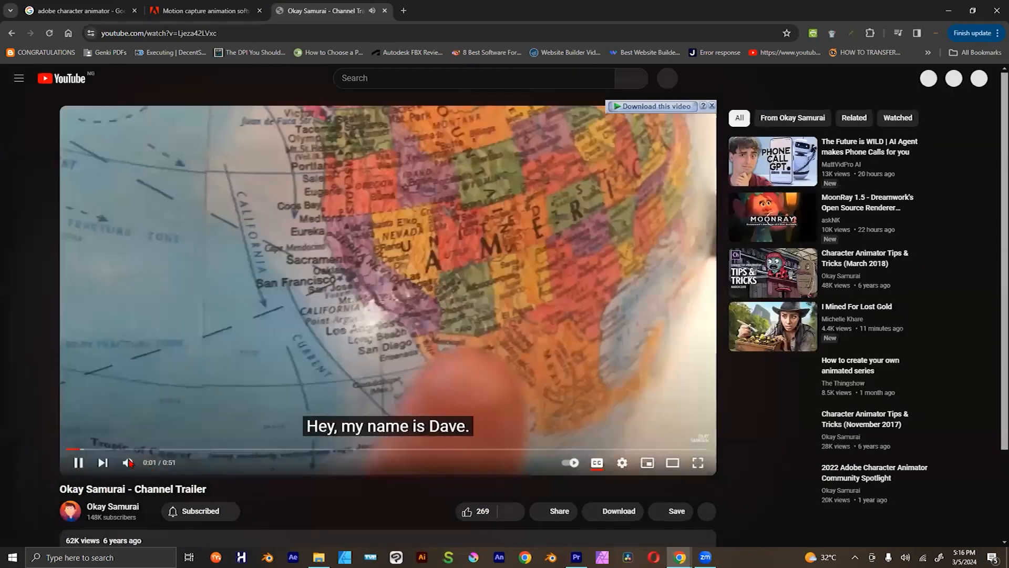
left_click(245, 364)
key("m")
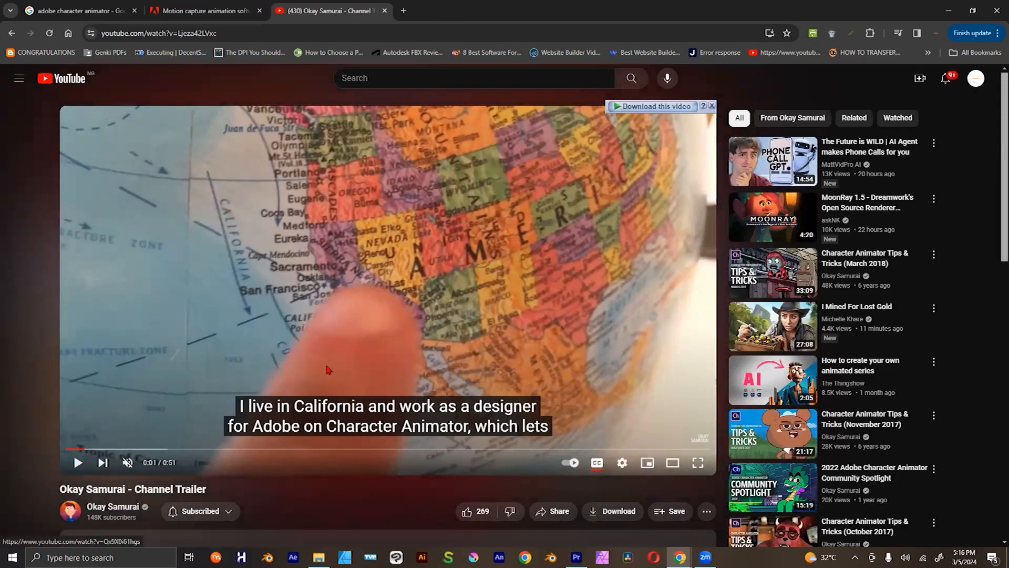
left_click(156, 390)
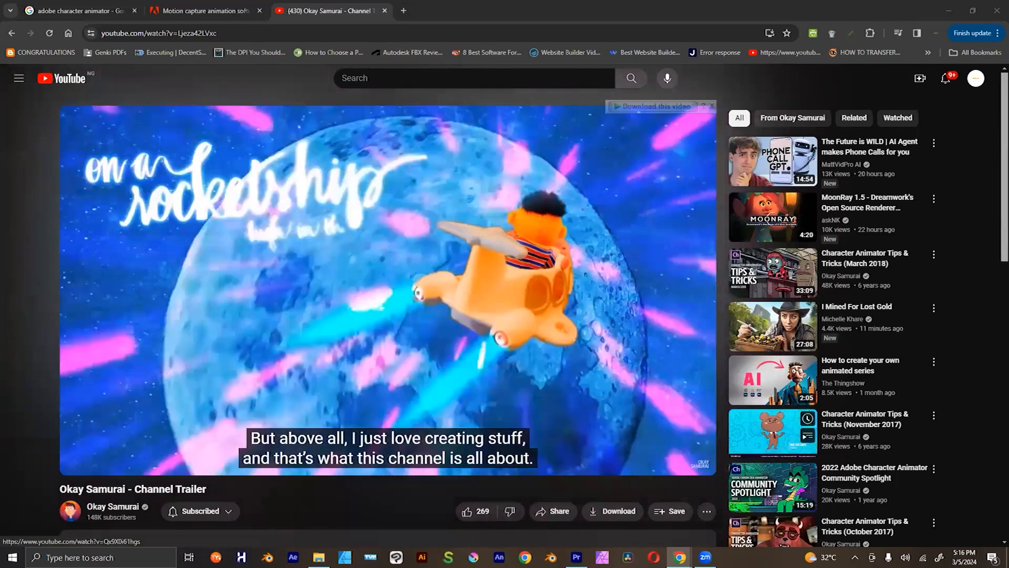
Step: Open the Okay Samurai channel page and browse its Character Animator tutorial videos
scroll(332, 478, "down", 1)
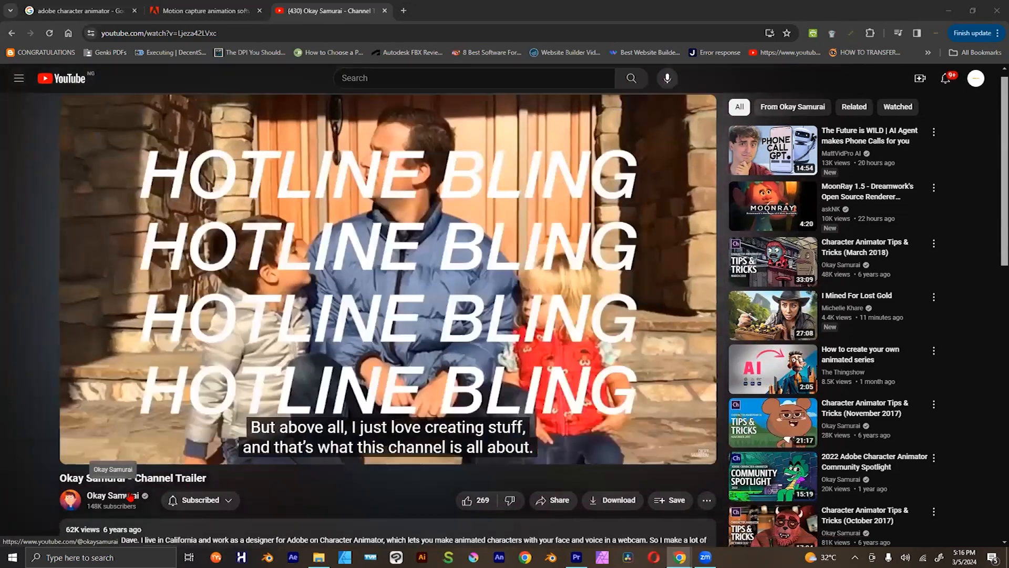
left_click(129, 508)
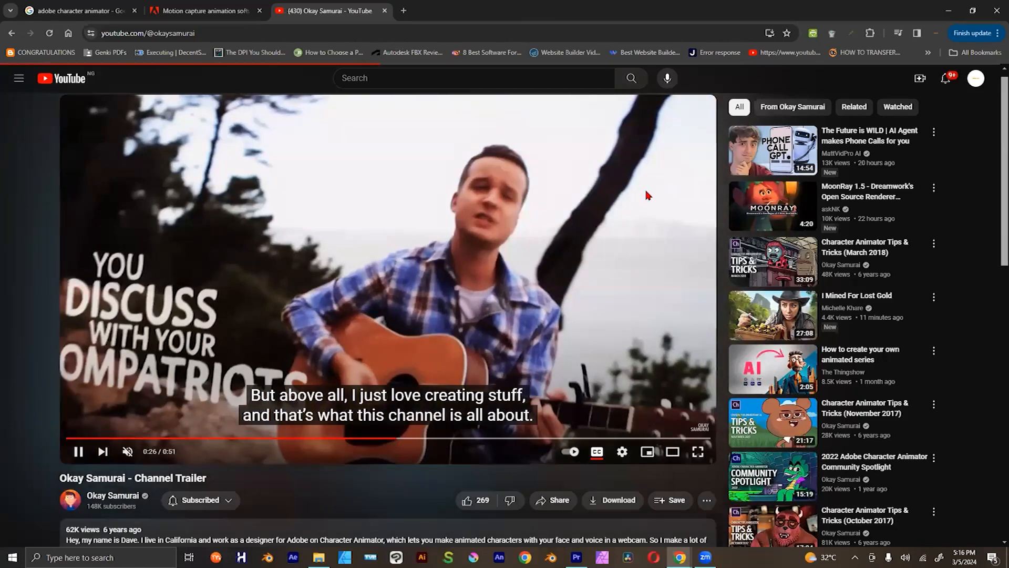
scroll(536, 415, "down", 3)
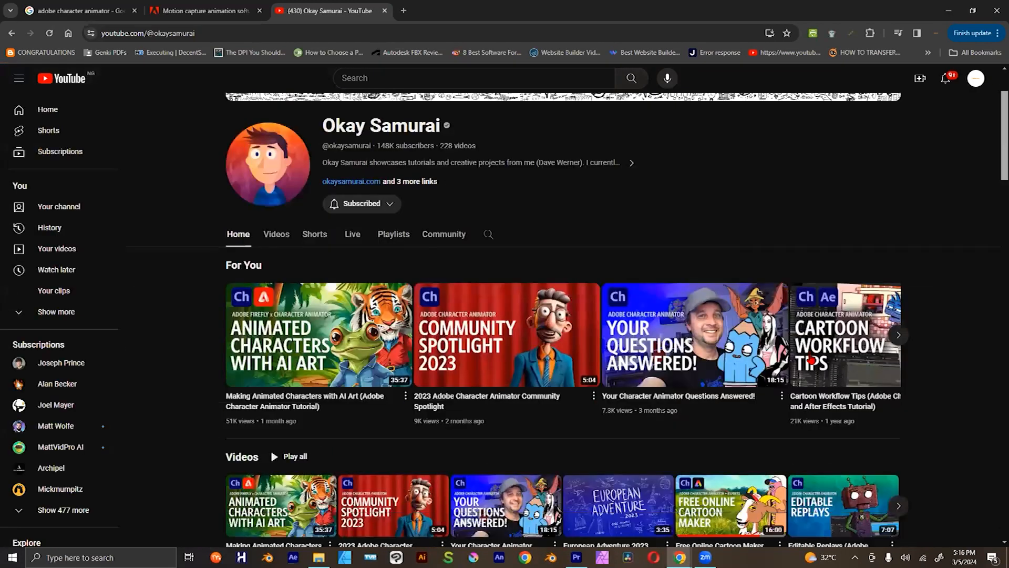
scroll(811, 361, "down", 2)
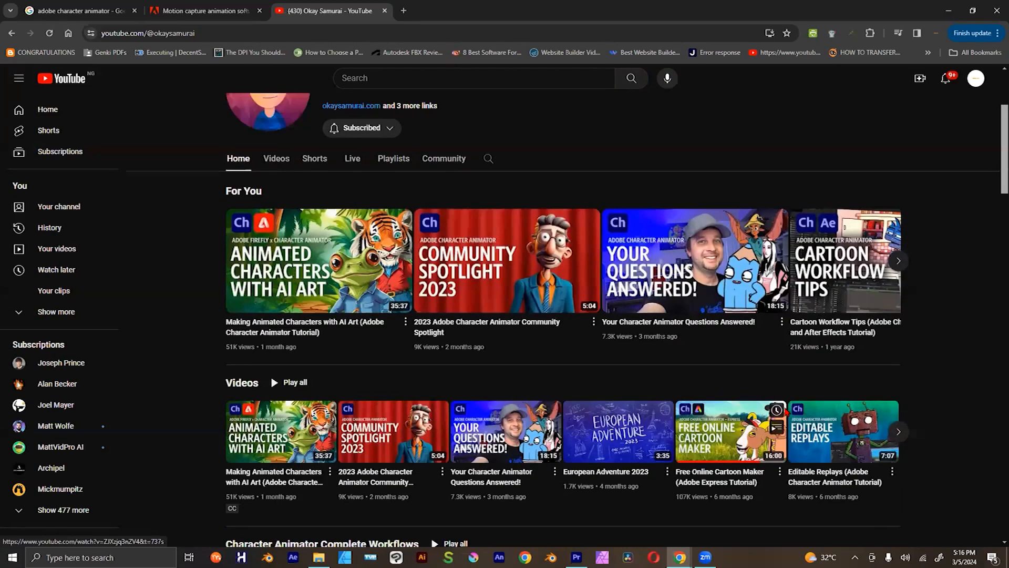
scroll(734, 366, "up", 3)
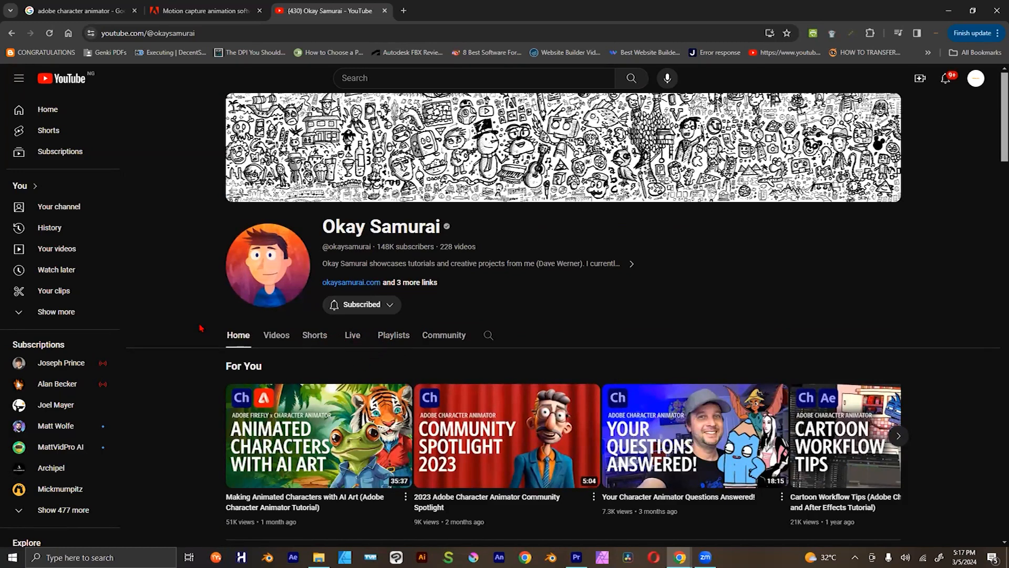
Step: Return to the opening section of Adobe's Character Animator product page
left_click(208, 10)
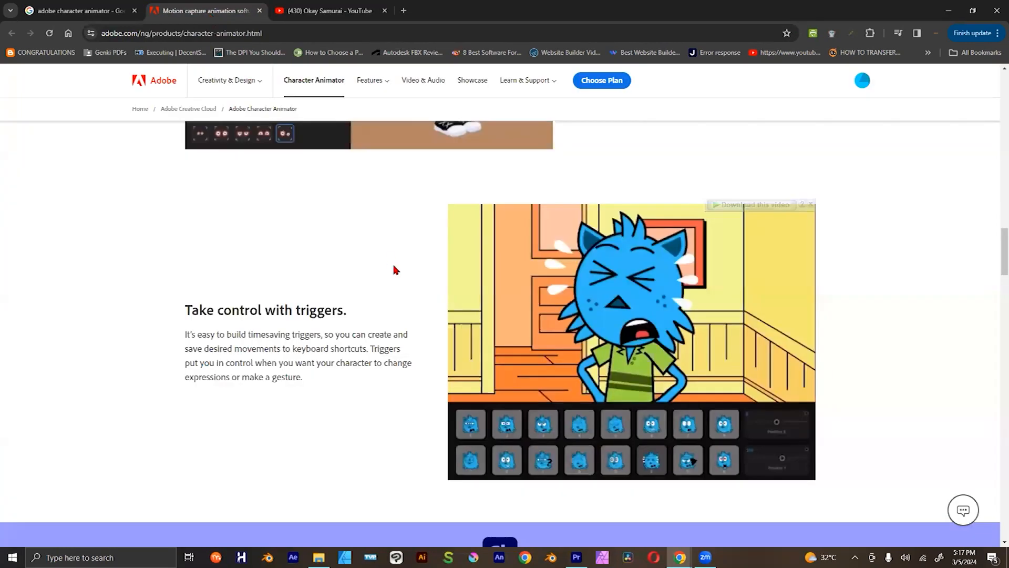
scroll(396, 269, "up", 20)
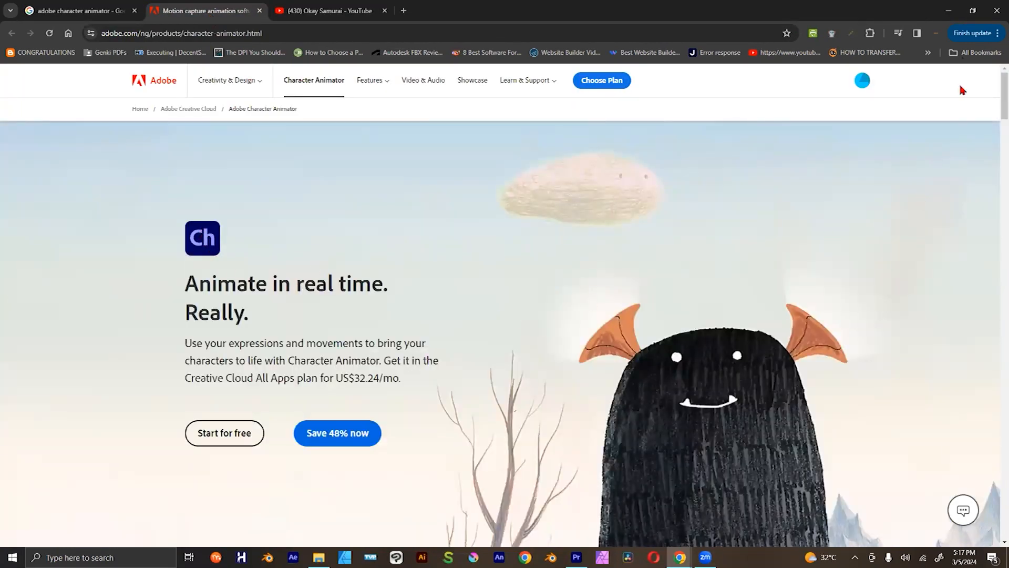
Step: Minimize the browser and launch Adobe Character Animator 2022 from the installed programs
left_click(949, 10)
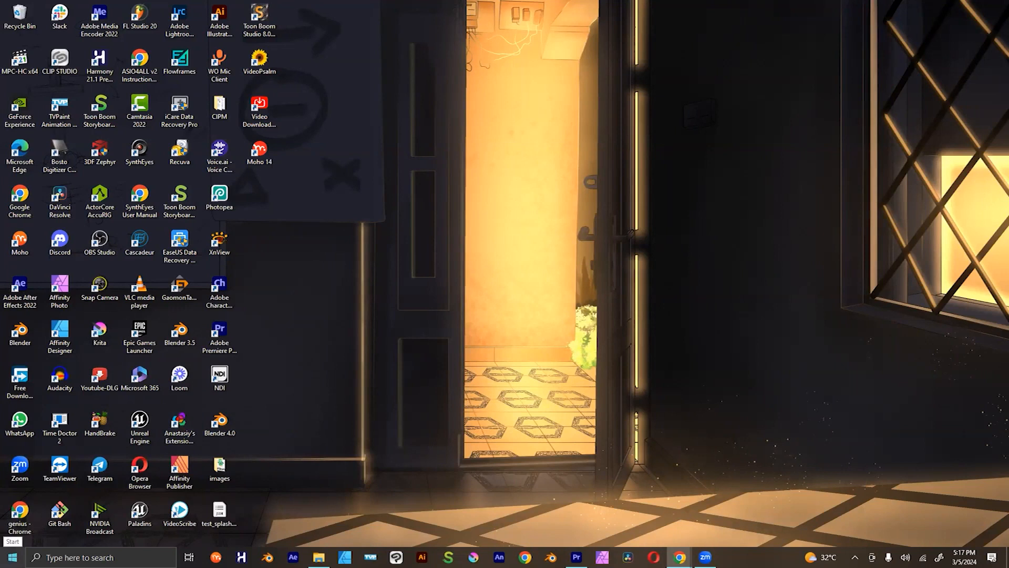
left_click(13, 557)
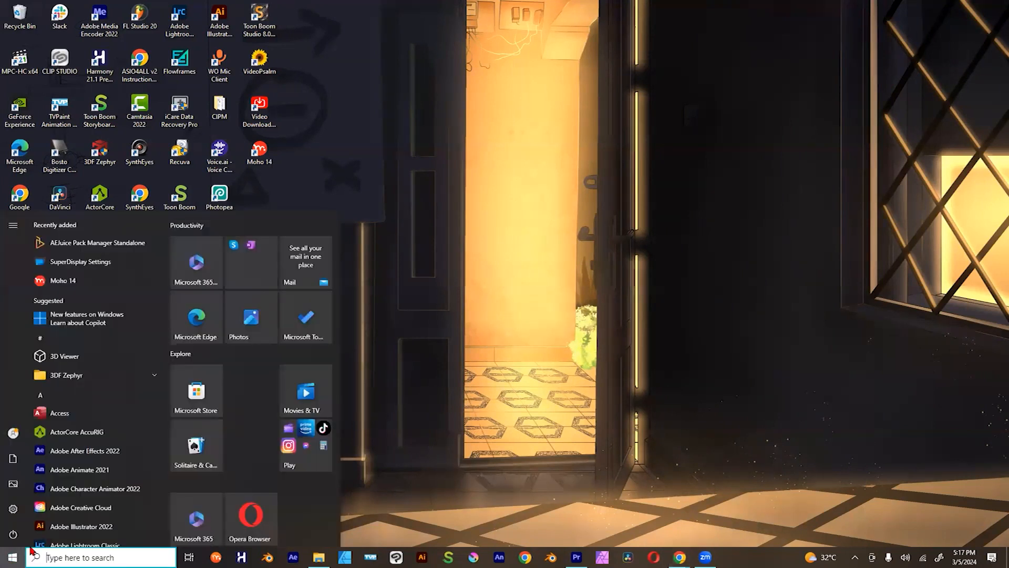
left_click(112, 493)
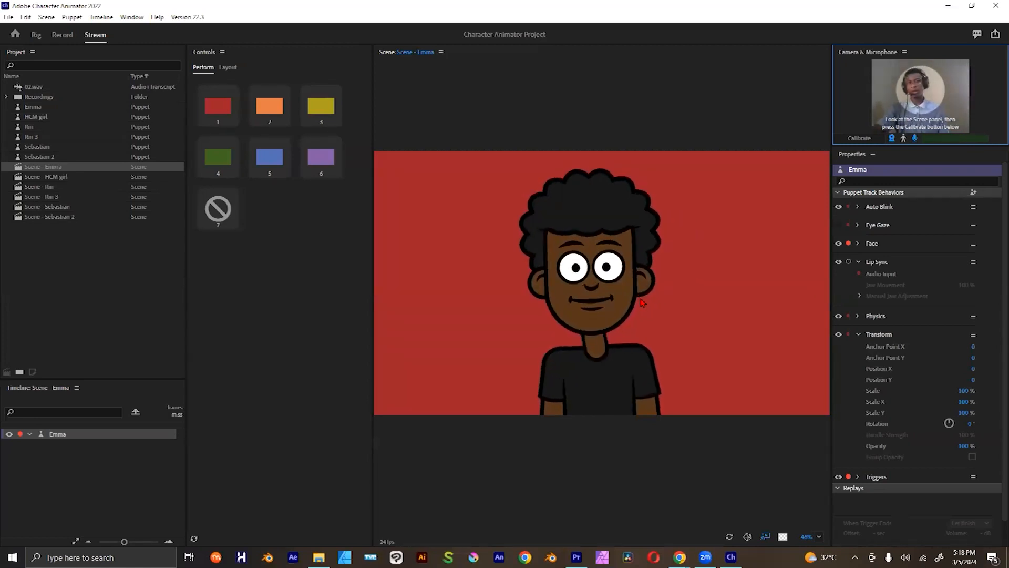
Step: Disarm and rearm the Emma puppet's Face behavior for recording, and calibrate the face-tracking rest pose
left_click(849, 243)
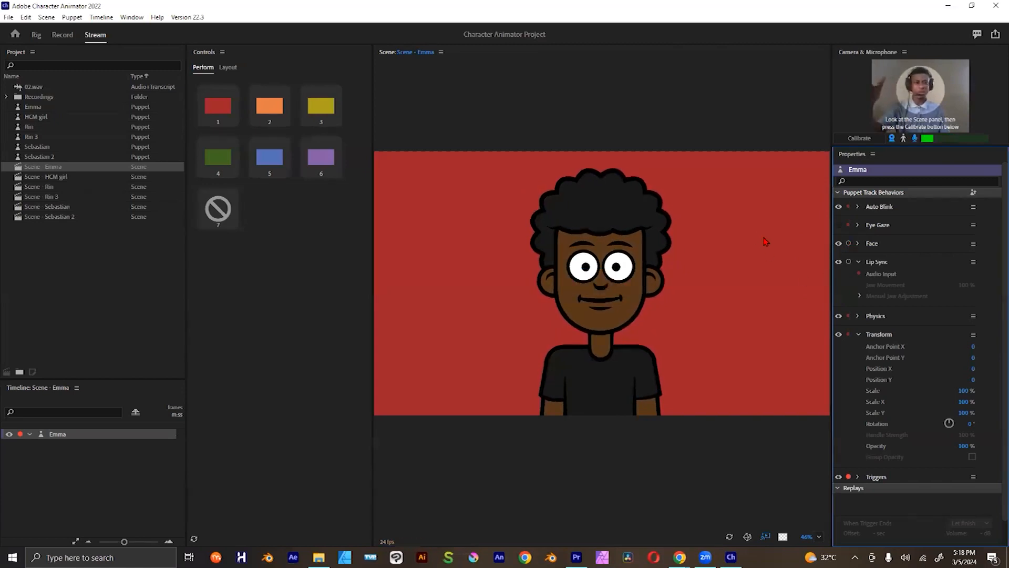
left_click(850, 243)
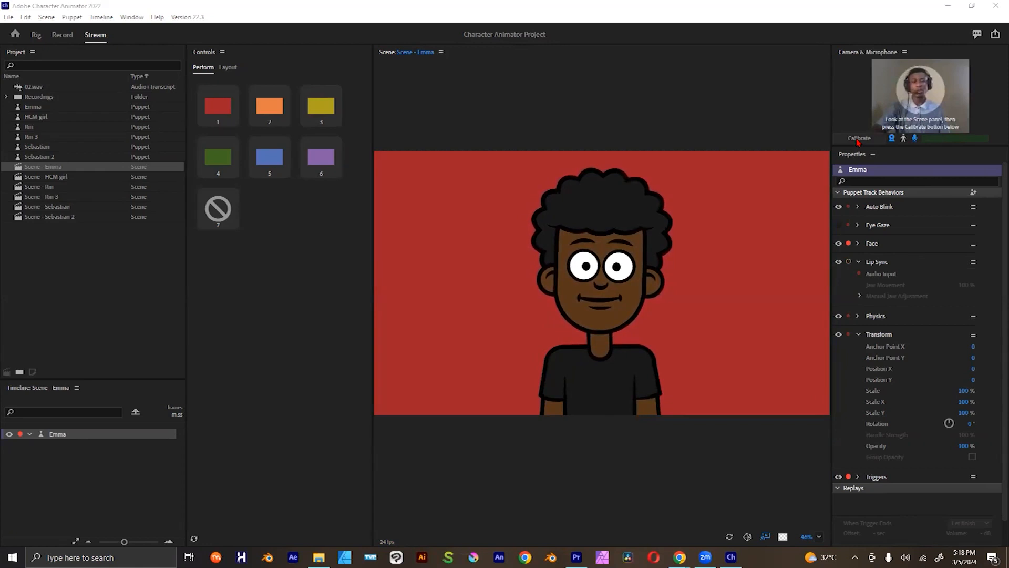
left_click(860, 139)
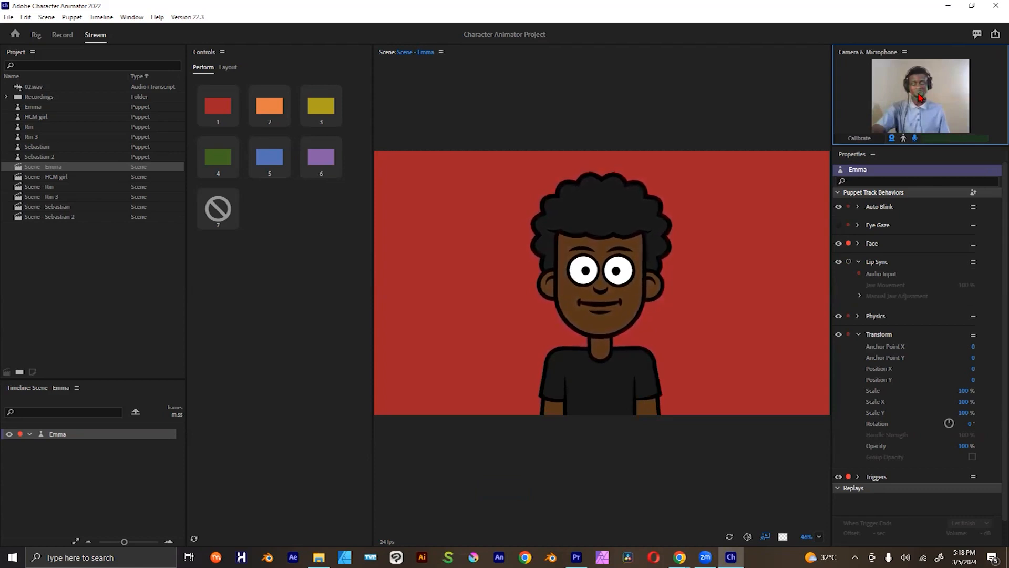
left_click(868, 140)
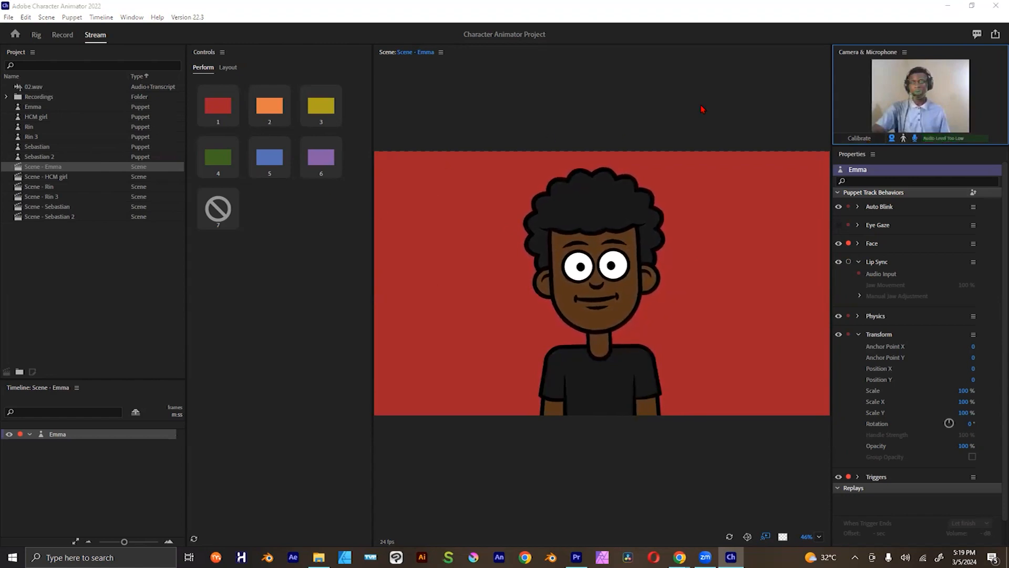
Step: Save a version of the current project and save the project under the name Emma
left_click(9, 19)
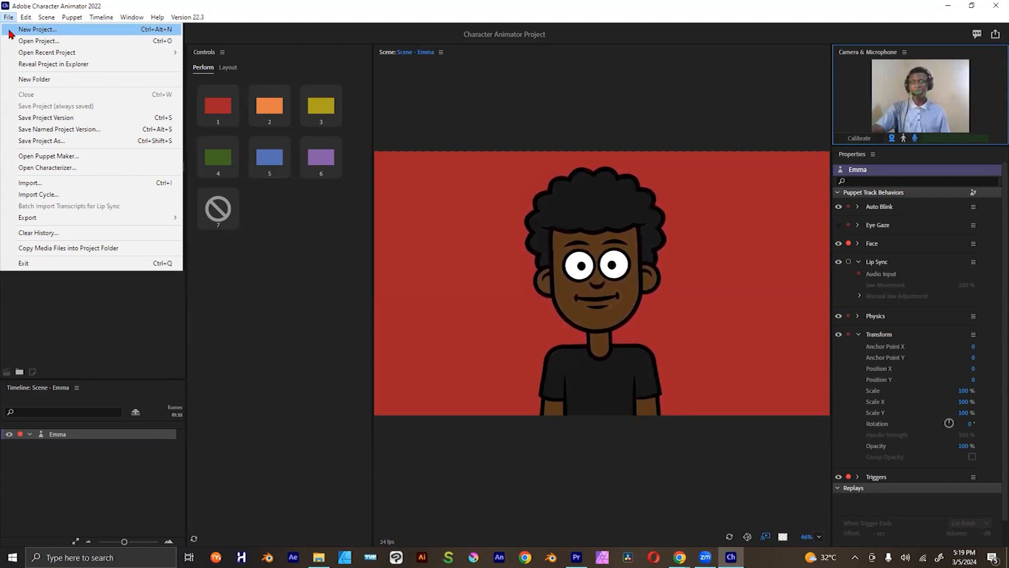
mouse_move(23, 56)
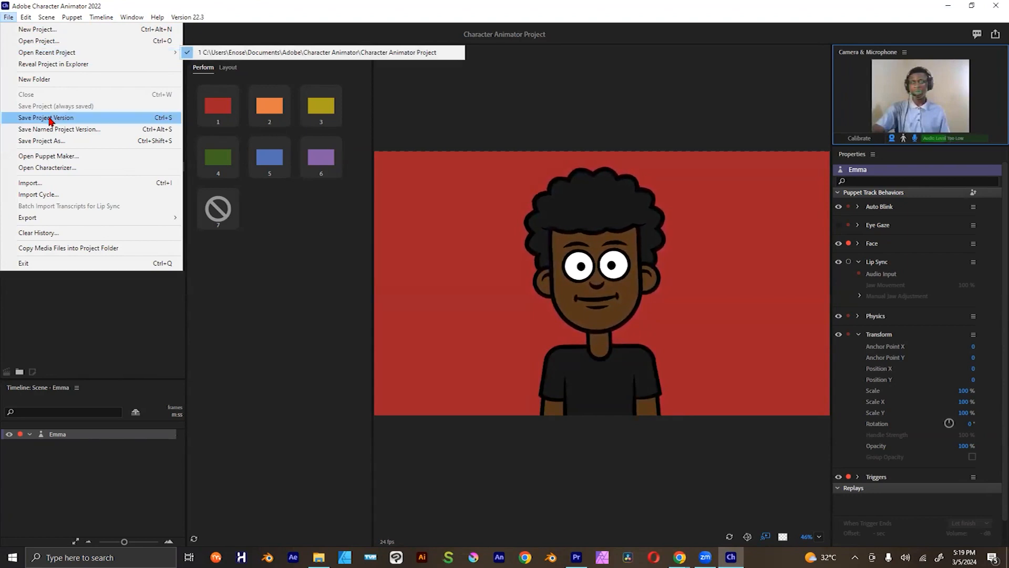
left_click(21, 119)
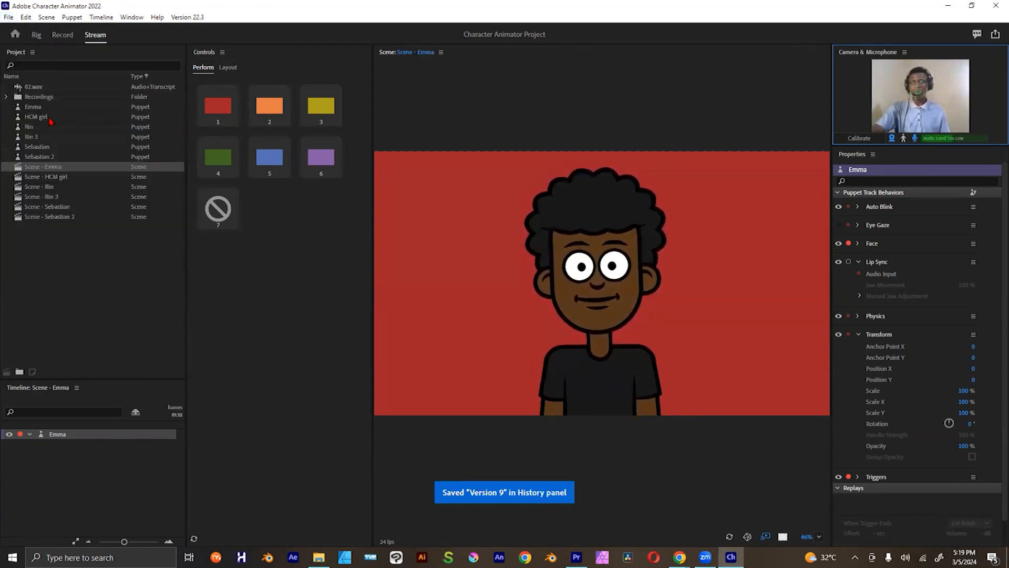
left_click(12, 18)
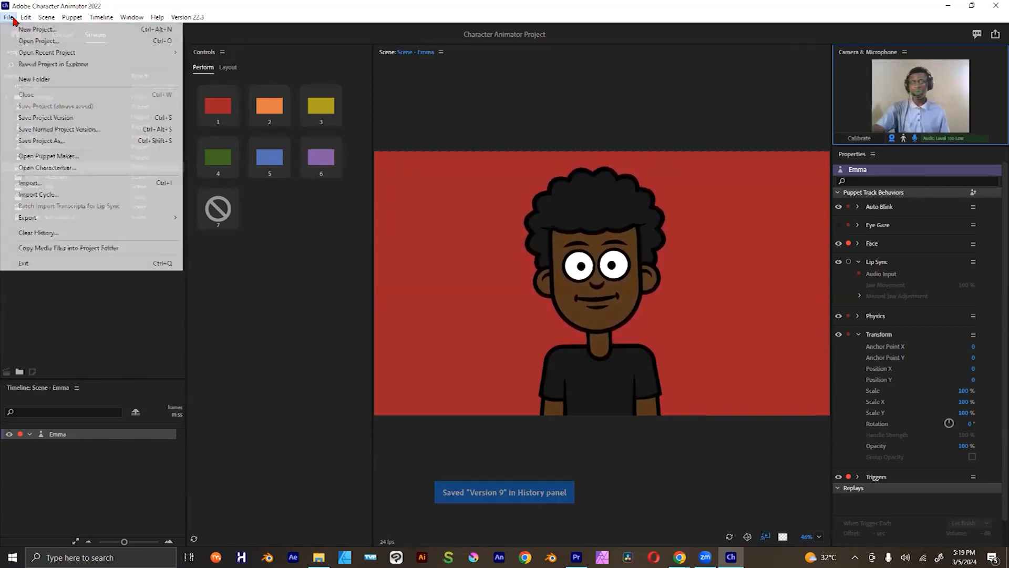
left_click(97, 142)
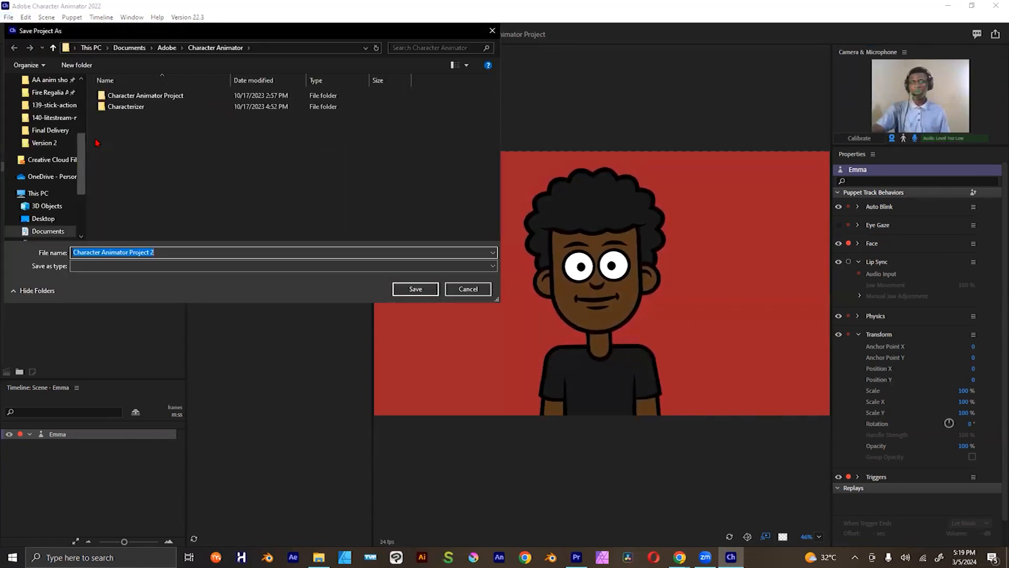
type("Emma")
key("Return")
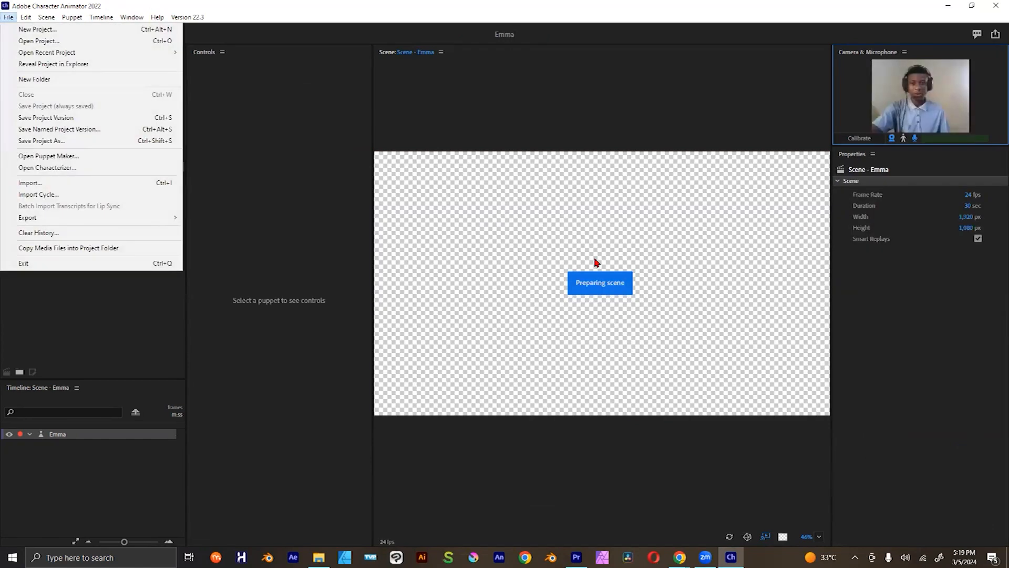
Step: Create a new project named 01 in the Character Animator folder
left_click(58, 30)
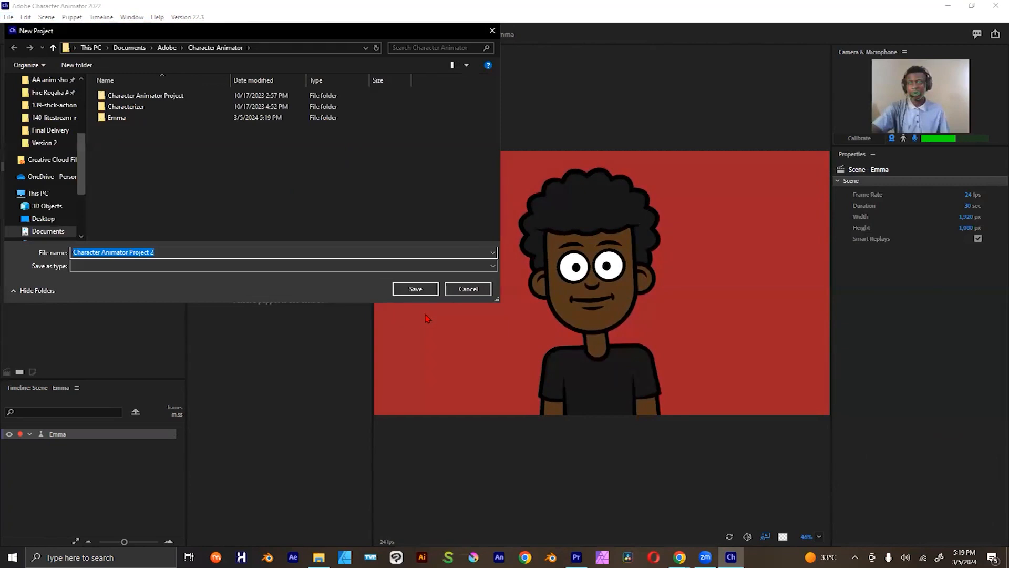
left_click(468, 289)
left_click(9, 17)
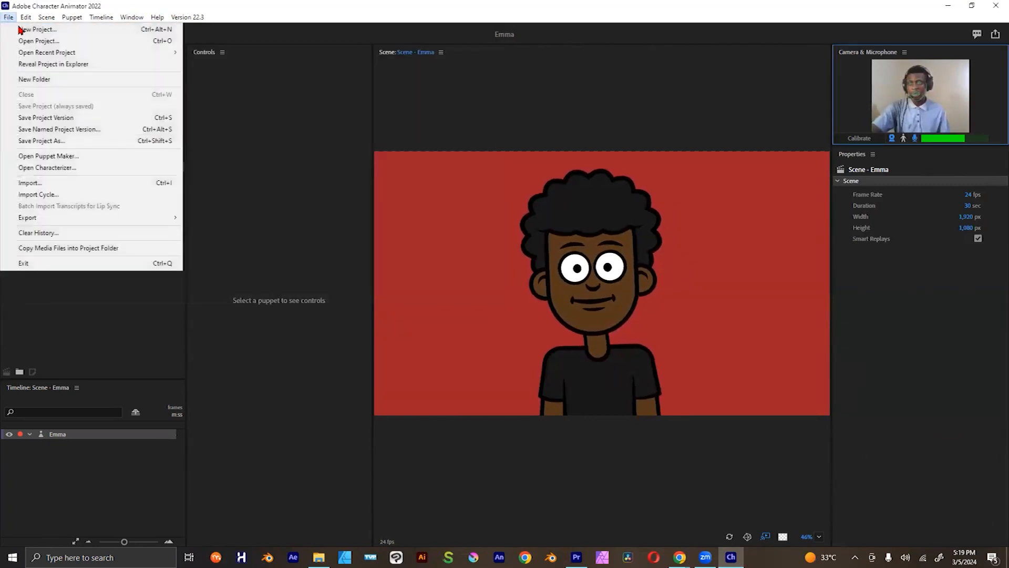
left_click(20, 29)
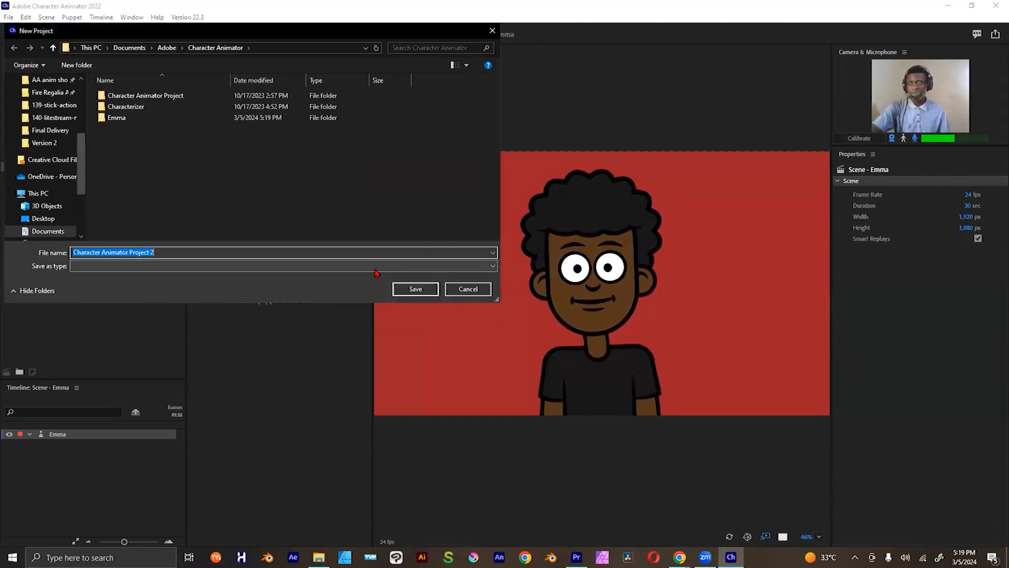
type("01")
key("Return")
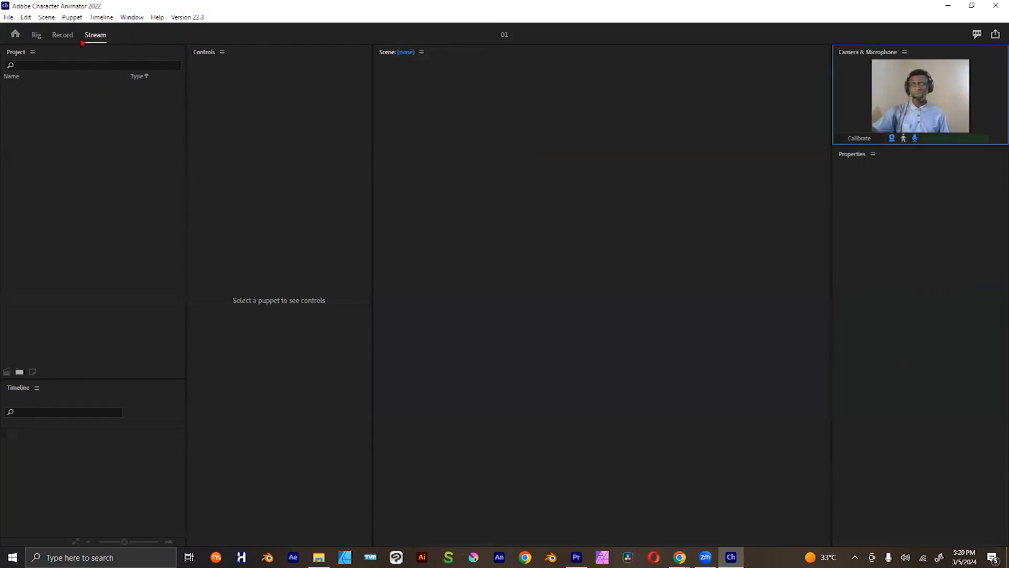
Step: Go to the home screen, browse the example puppets and open the anime-style puppet Rin
left_click(7, 18)
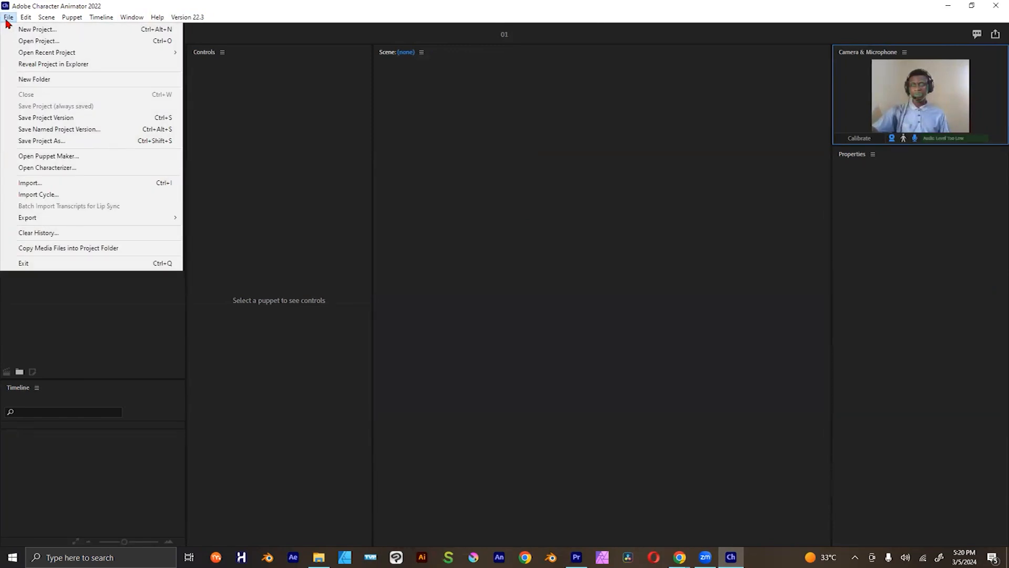
left_click(273, 156)
left_click(36, 35)
left_click(15, 35)
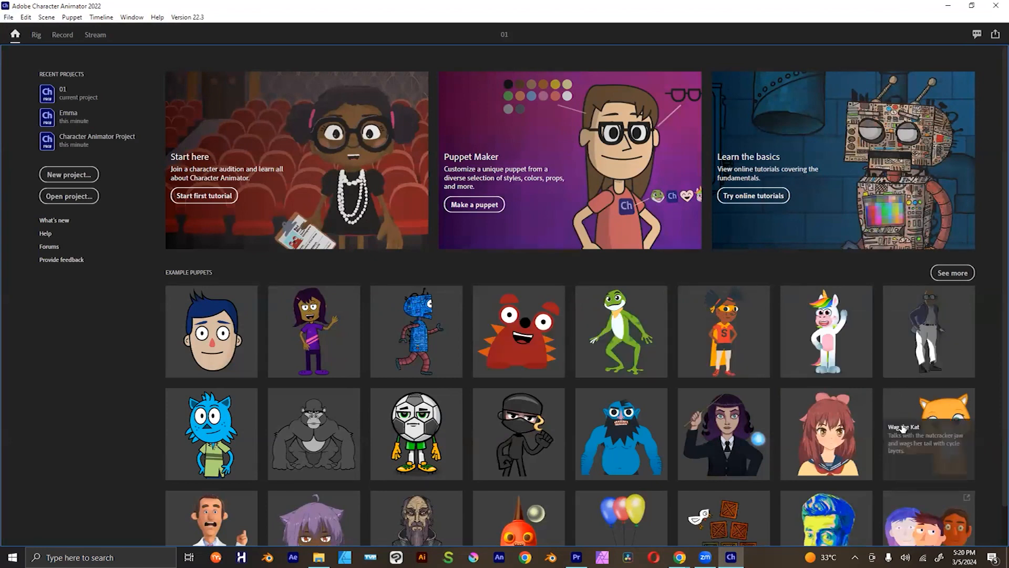
scroll(903, 429, "down", 1)
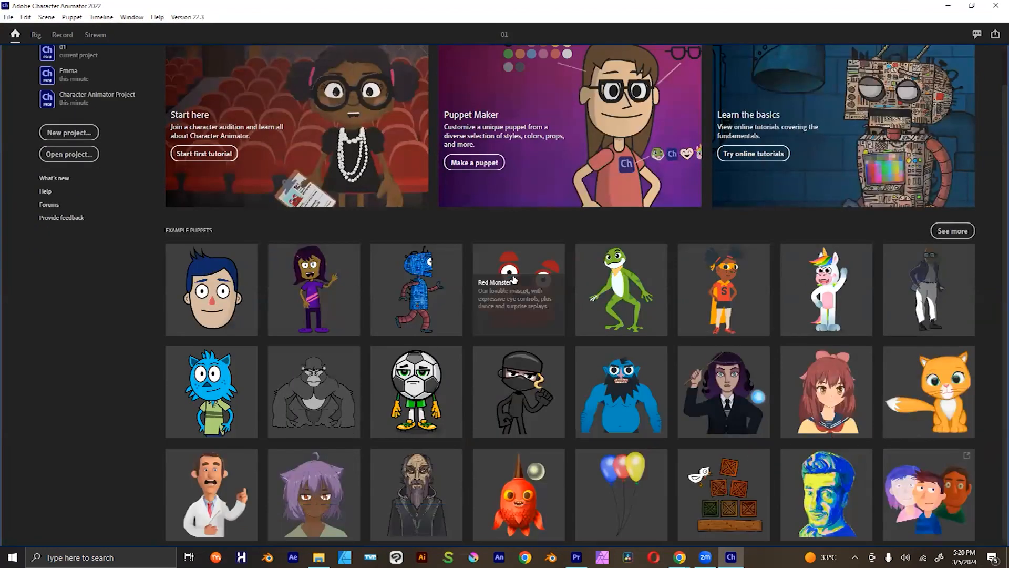
mouse_move(430, 391)
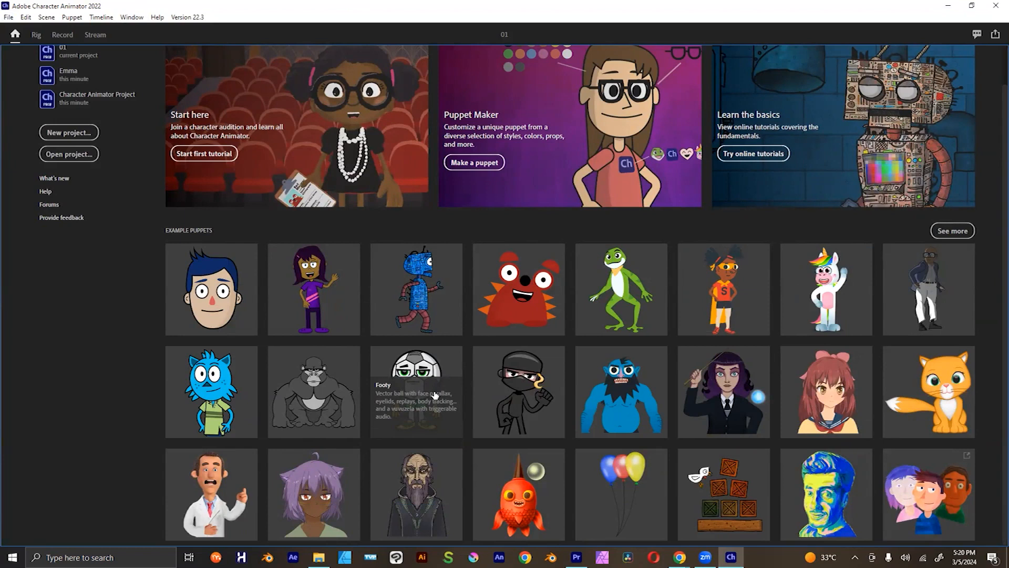
mouse_move(742, 423)
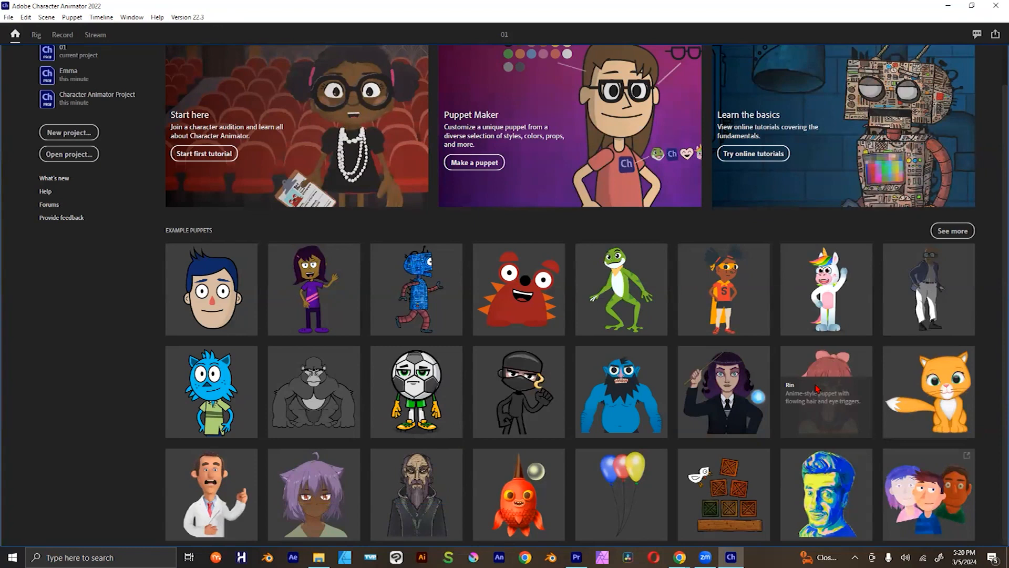
left_click(337, 358)
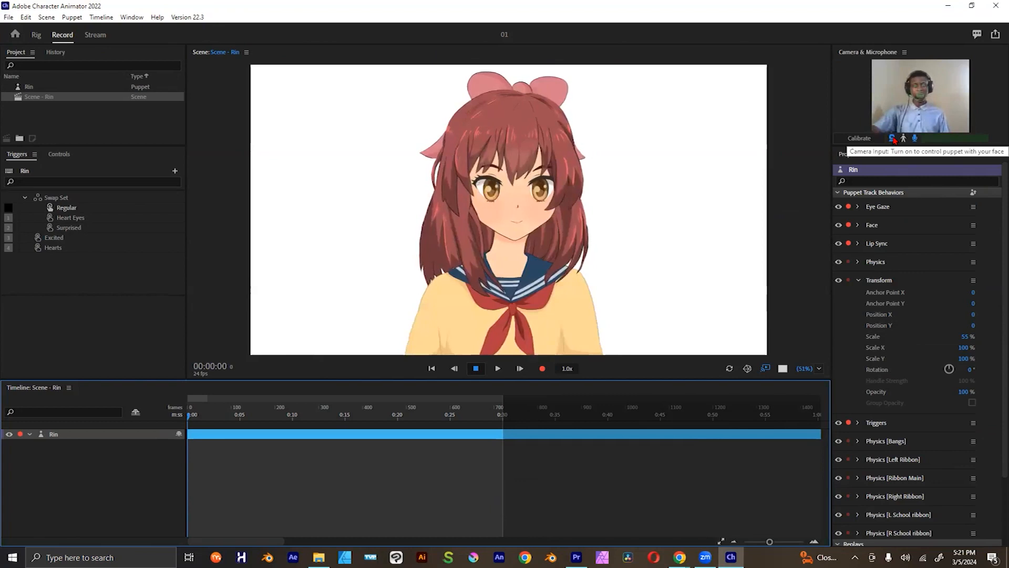
Step: Switch the camera input off and back on, and calibrate face tracking for the Rin puppet
left_click(892, 138)
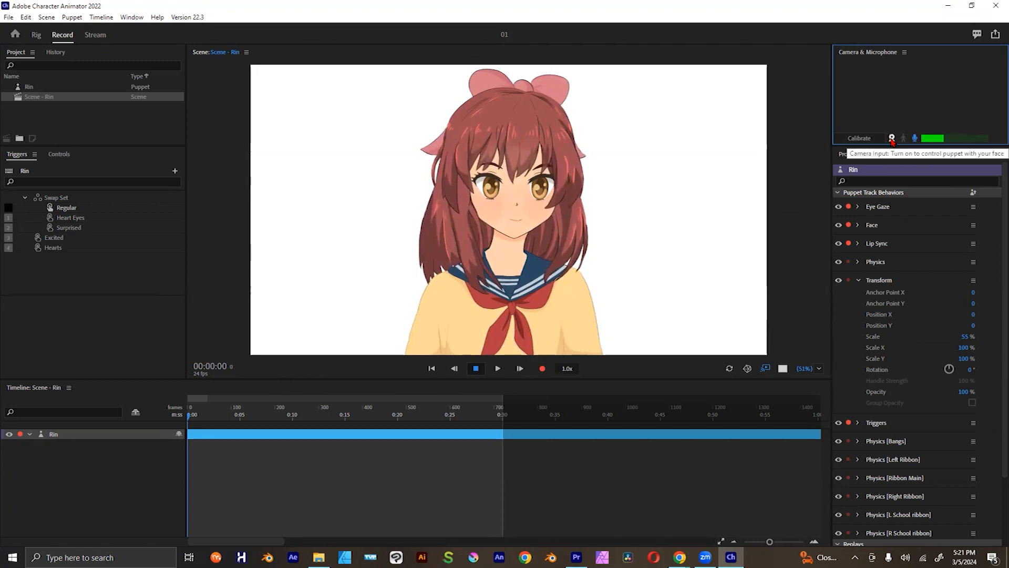
left_click(892, 138)
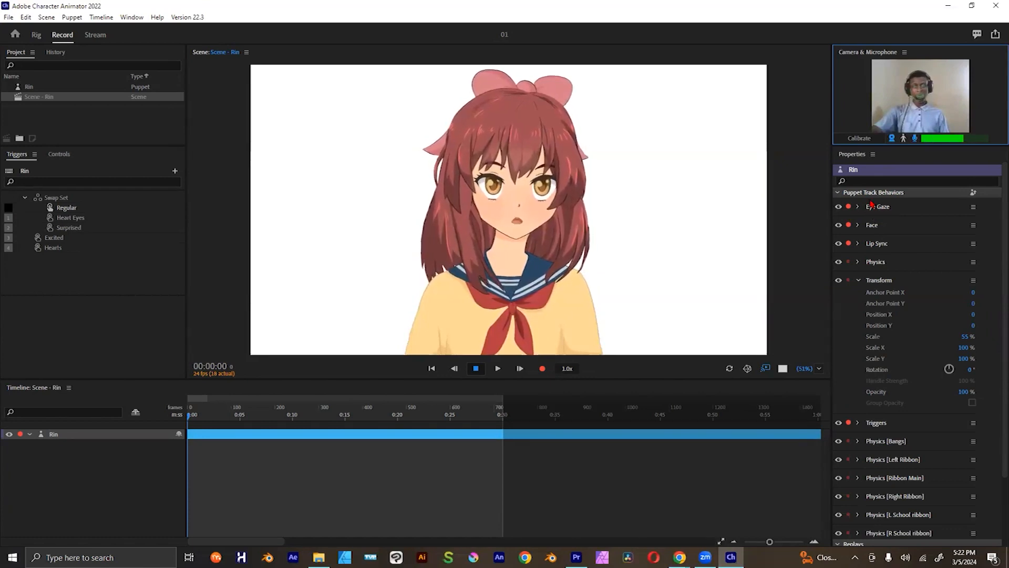
left_click(860, 138)
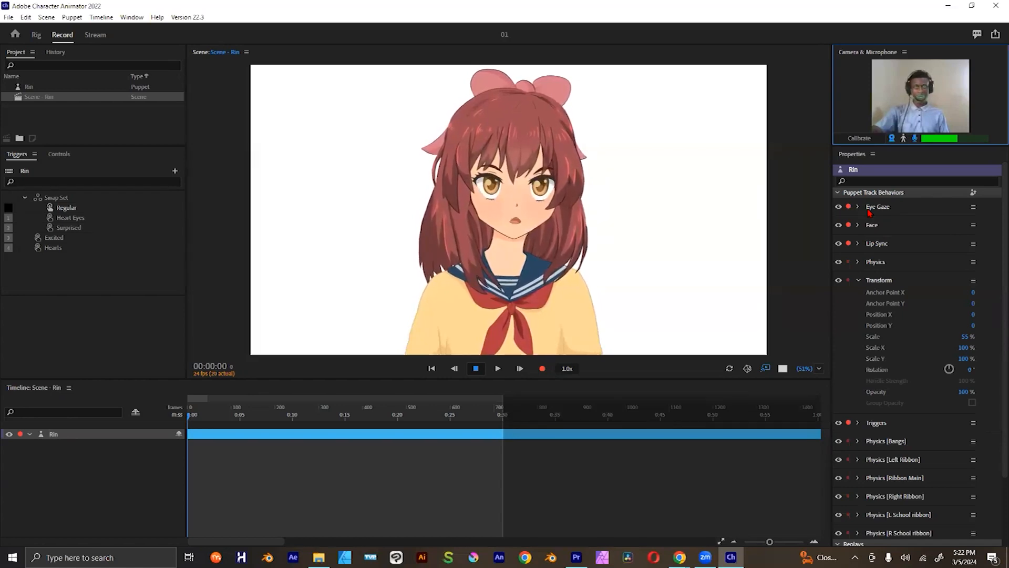
Step: Disable Rin's Eye Gaze and Lip Sync behaviors, and switch Face and the main Physics behavior off and back on
left_click(839, 207)
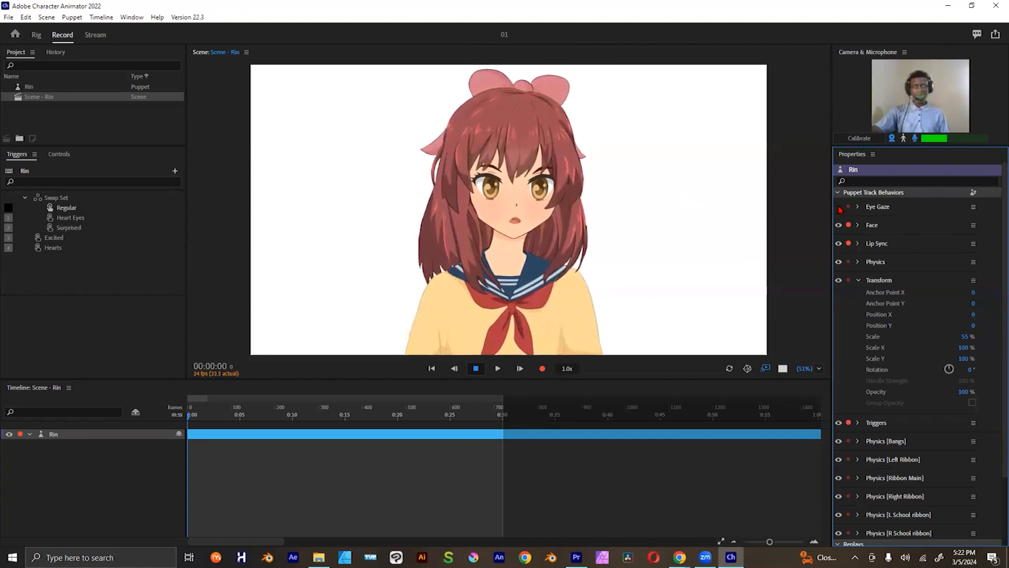
left_click(837, 224)
left_click(848, 223)
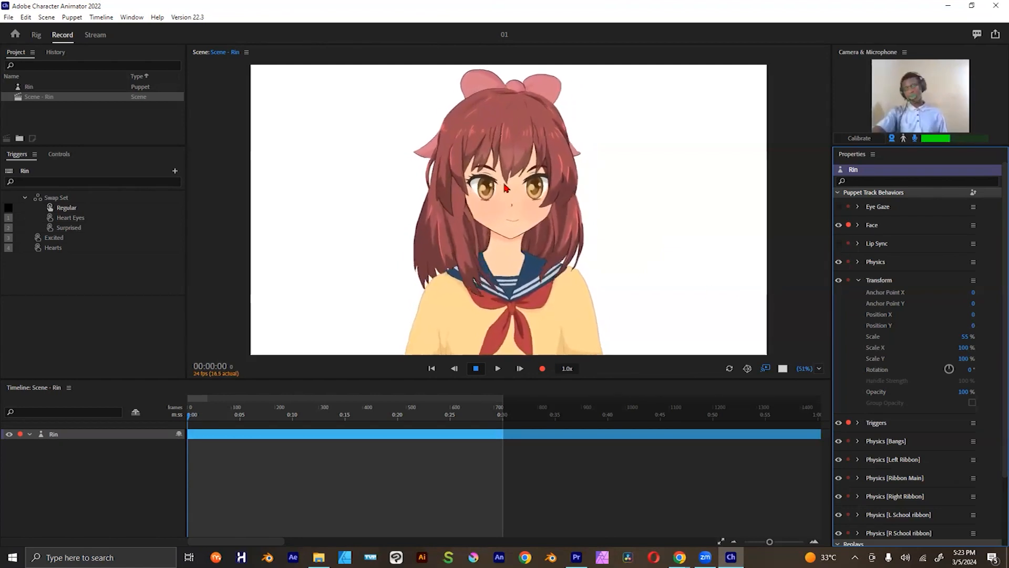
left_click(840, 263)
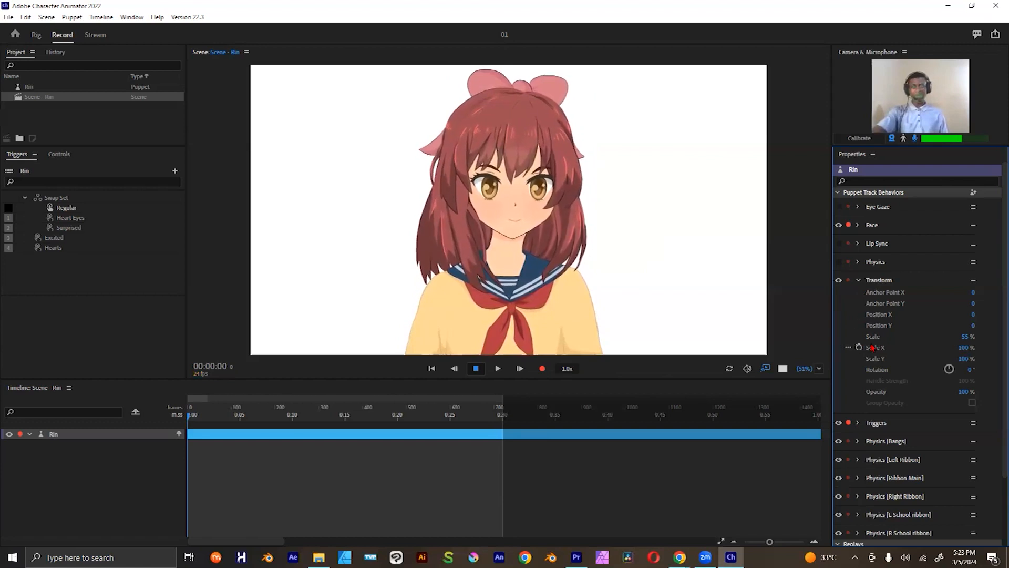
left_click(840, 263)
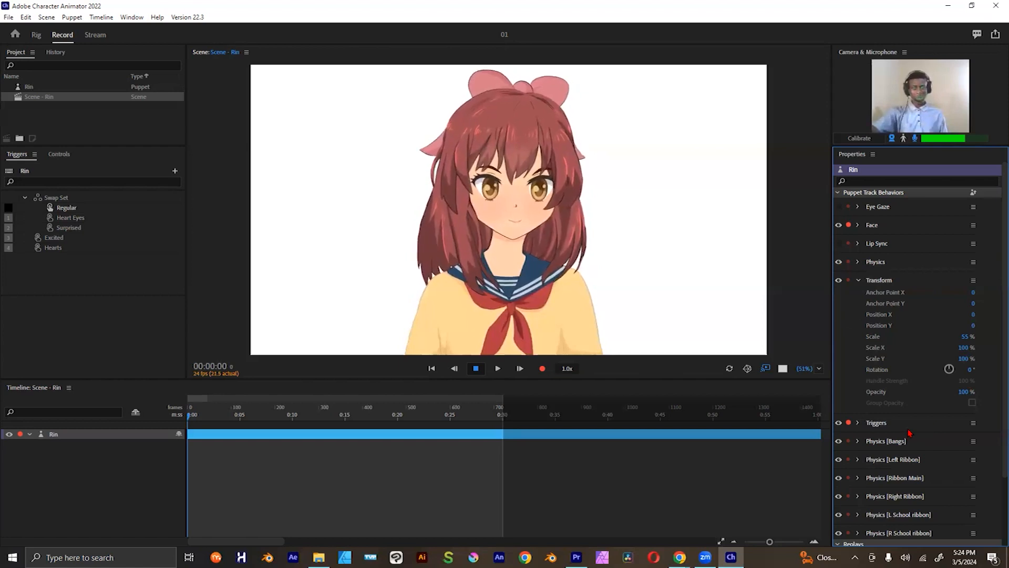
Step: Look into Rin's Triggers behavior, and make the Heart Eyes trigger the default of the swap set
scroll(868, 419, "down", 3)
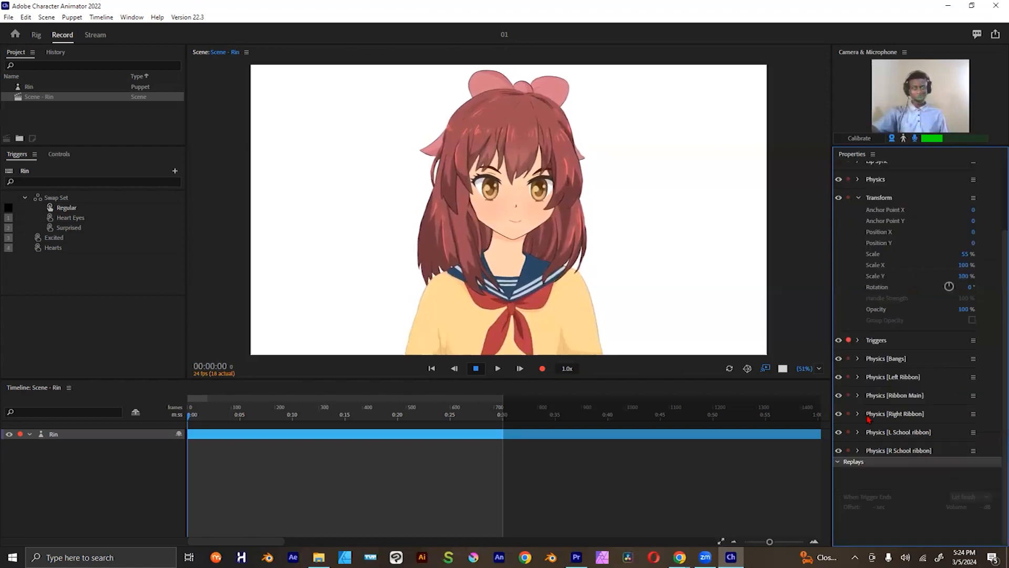
left_click(859, 340)
left_click(858, 340)
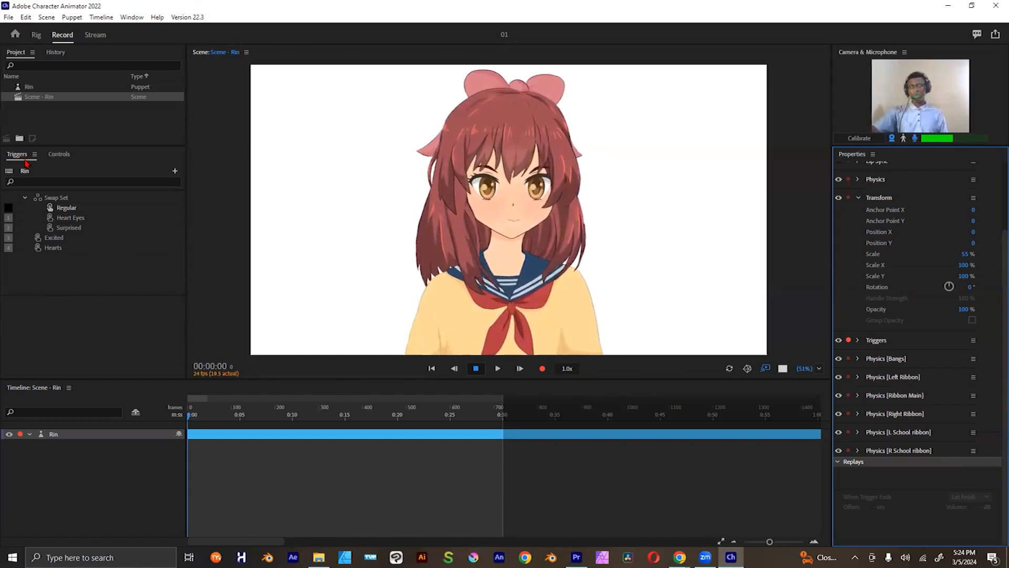
left_click(74, 221)
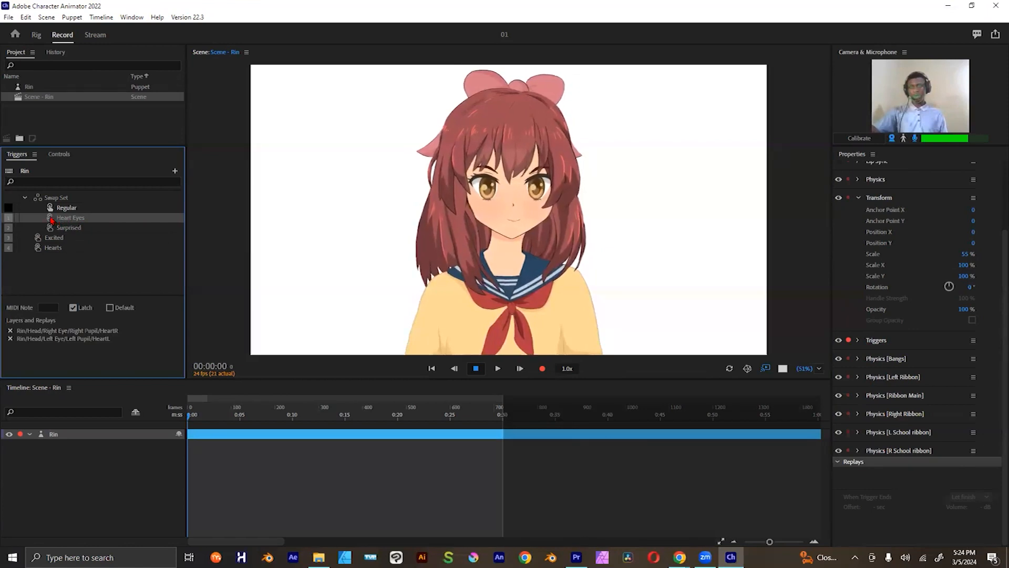
left_click(50, 220)
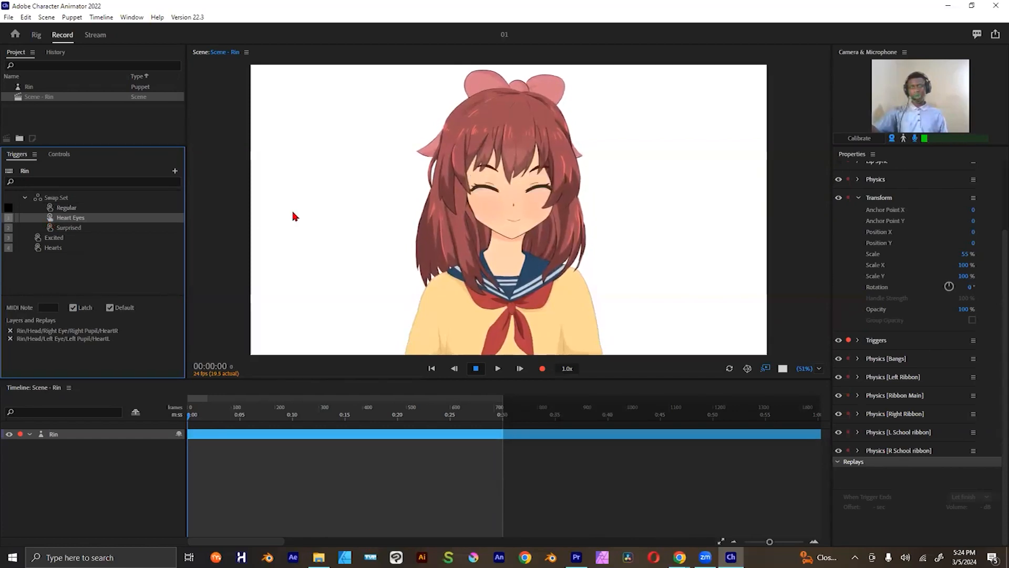
Step: Make the Surprised trigger the default of the swap set, and look at the Excited and Hearts triggers
left_click(52, 230)
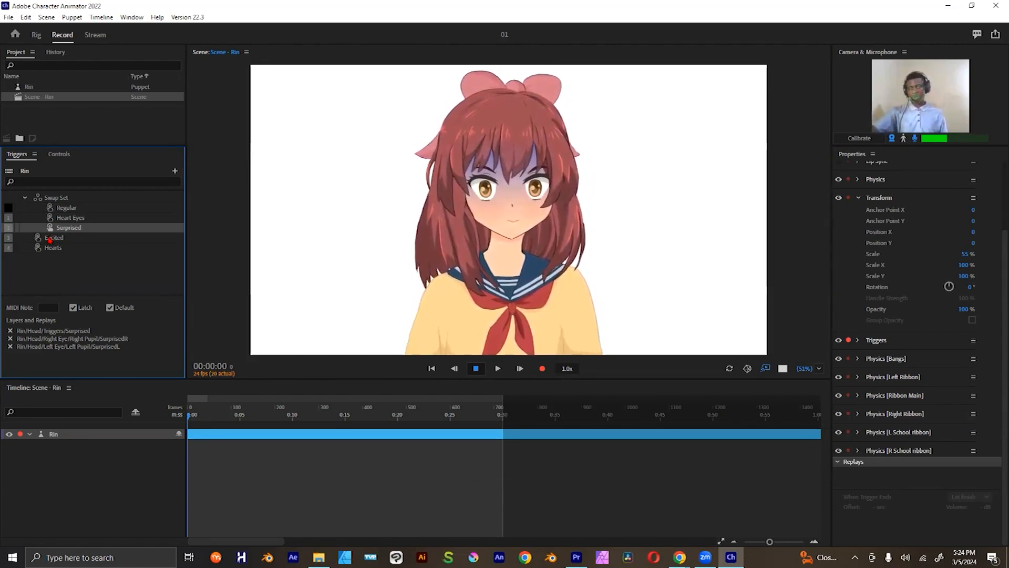
left_click(37, 242)
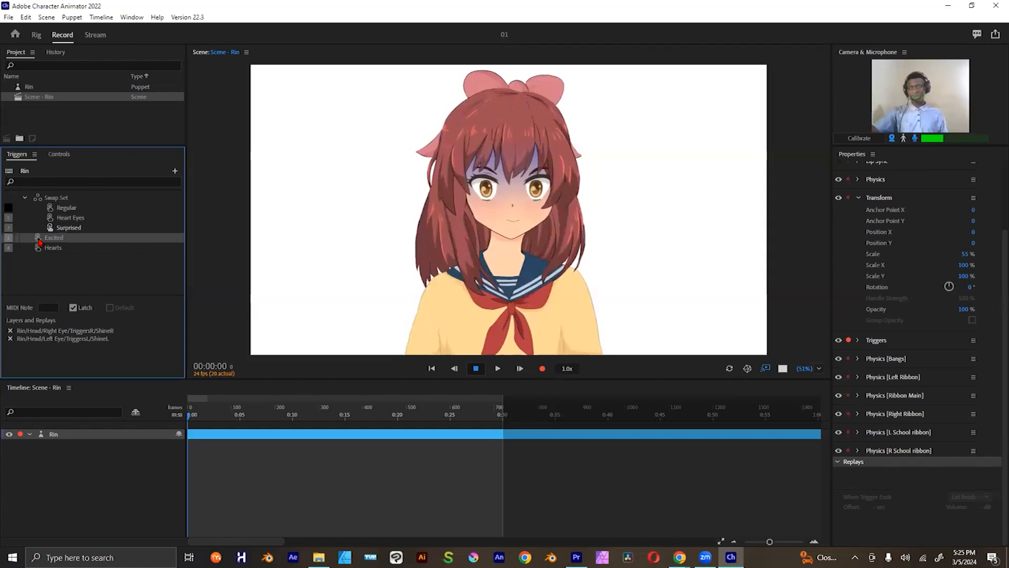
left_click(46, 248)
left_click(47, 238)
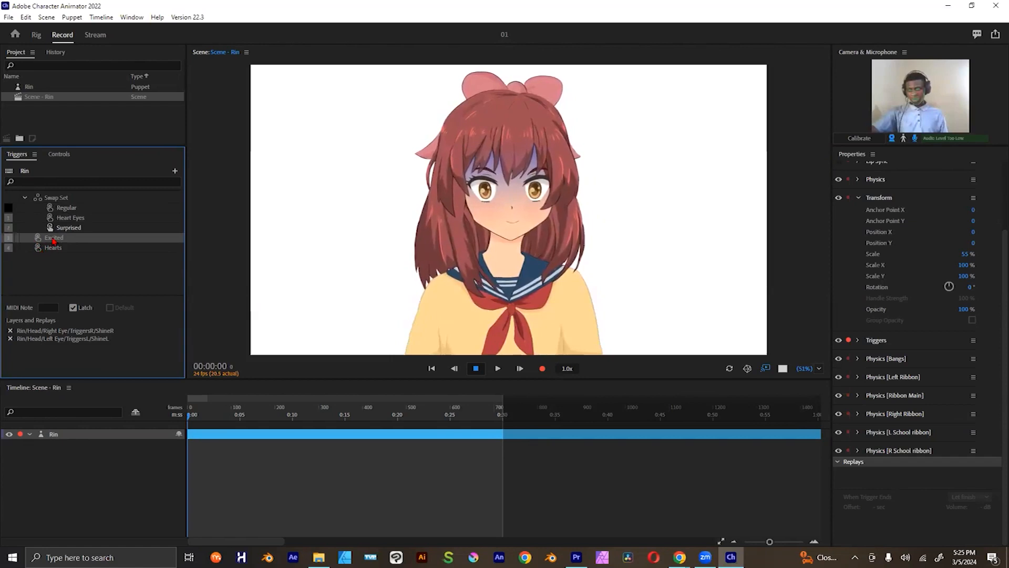
left_click(37, 247)
left_click(38, 239)
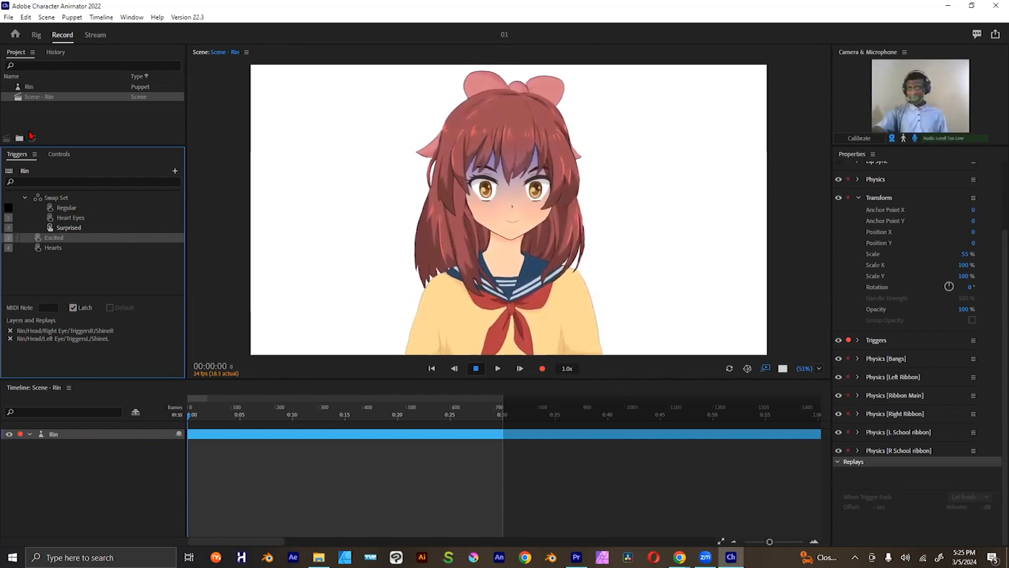
Step: Show Rin's trigger controls, and test the Heart Eyes, Surprised and Excited triggers
left_click(60, 155)
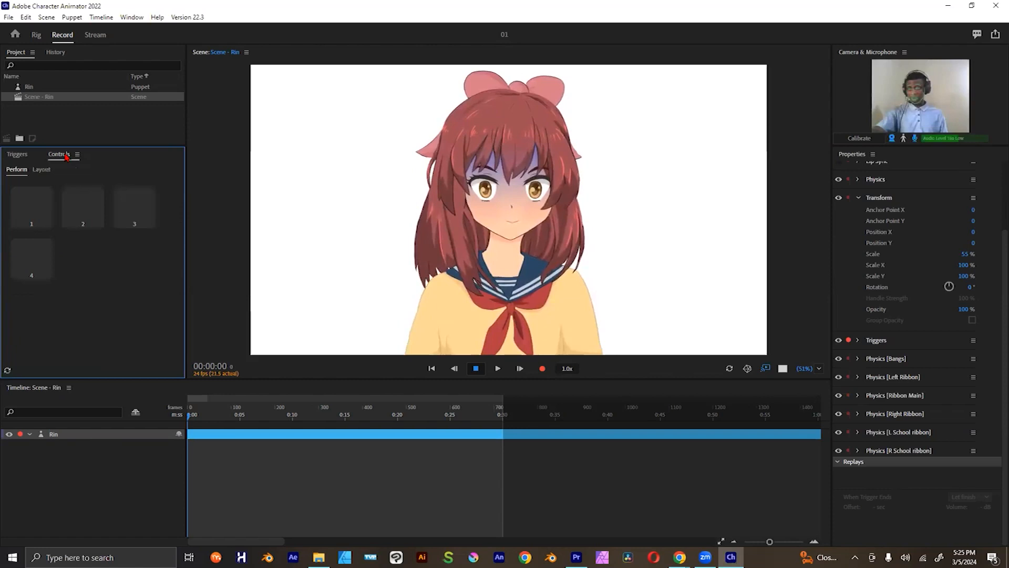
left_click(84, 216)
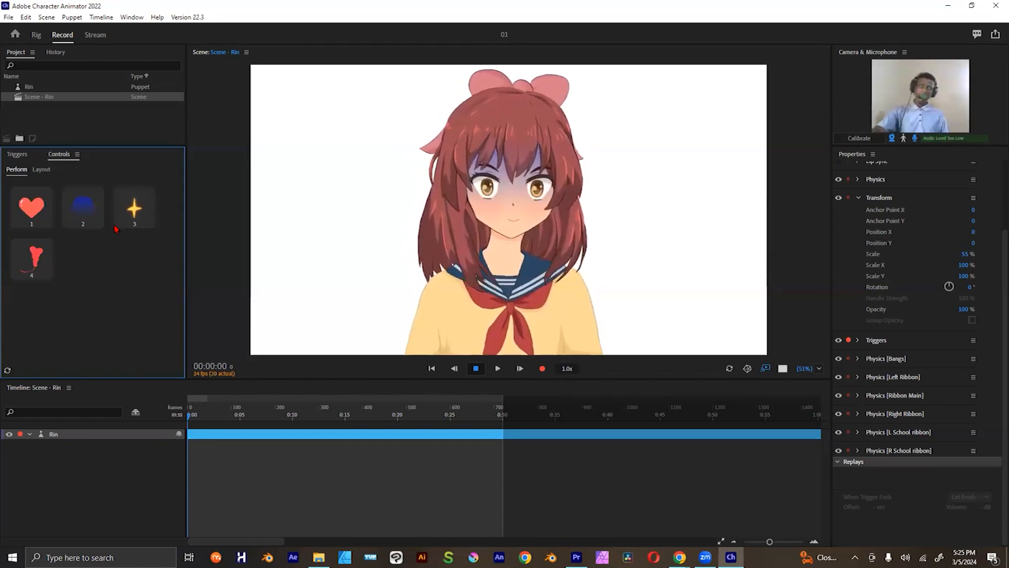
key("1")
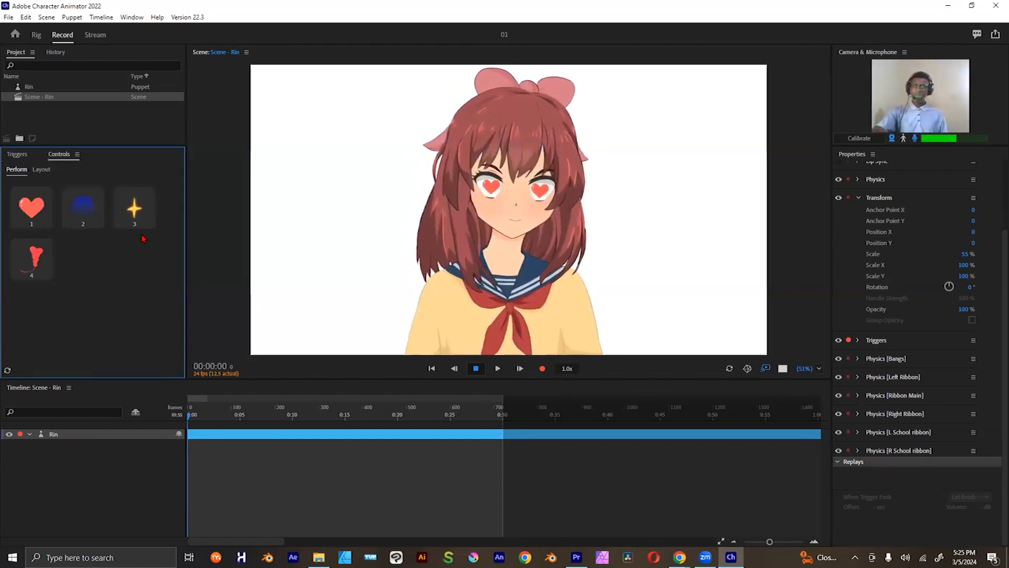
key("2")
key("3")
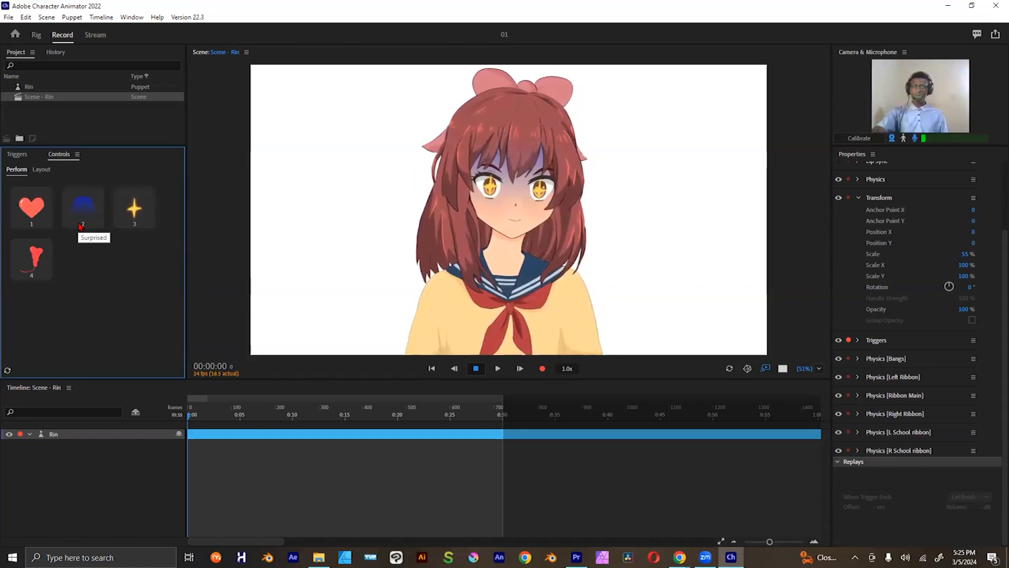
key("1")
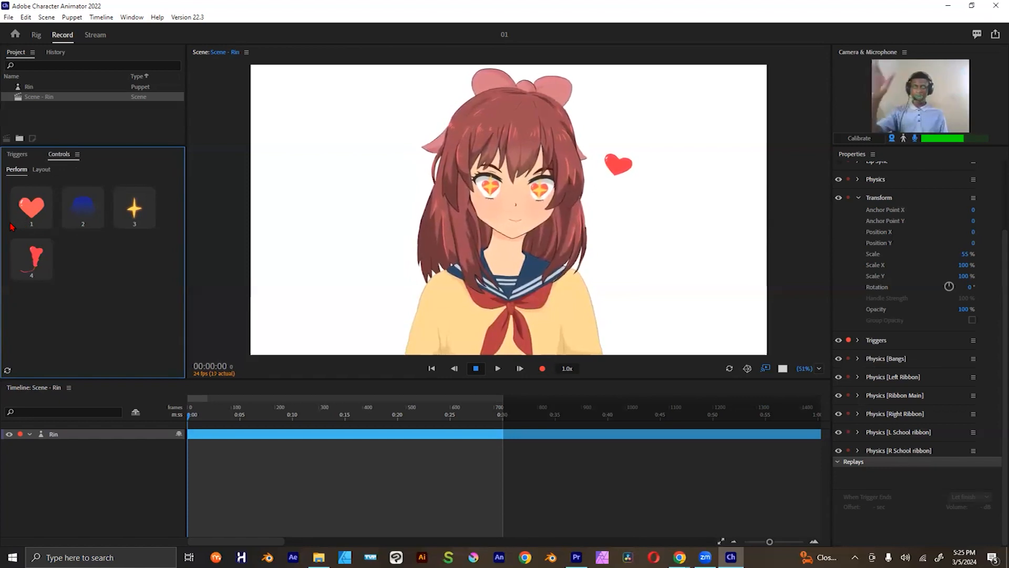
key("1")
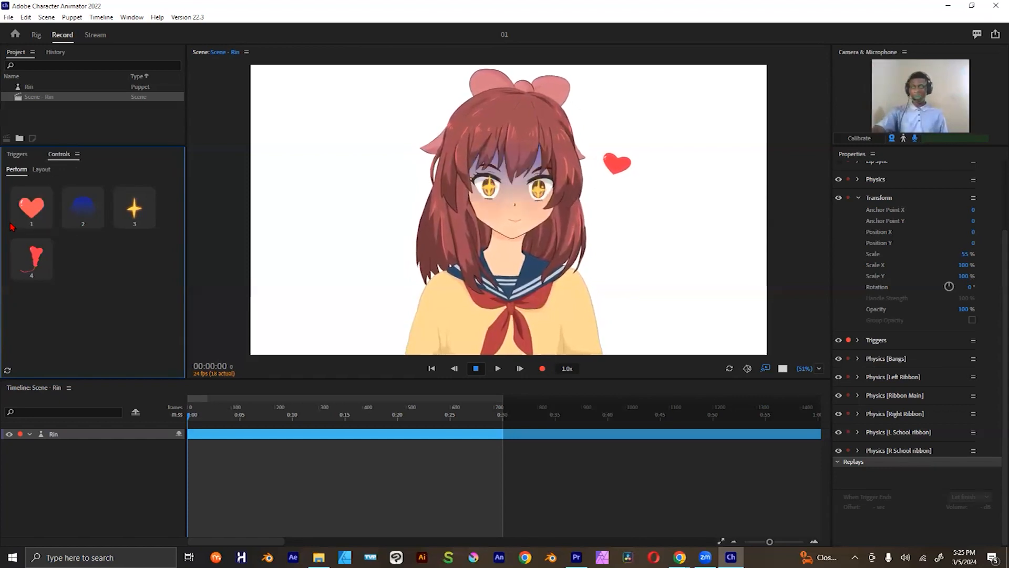
Step: Test the Heart Eyes, Surprised and Excited triggers from their control tiles, and toggle the floating Hearts trigger
left_click(37, 219)
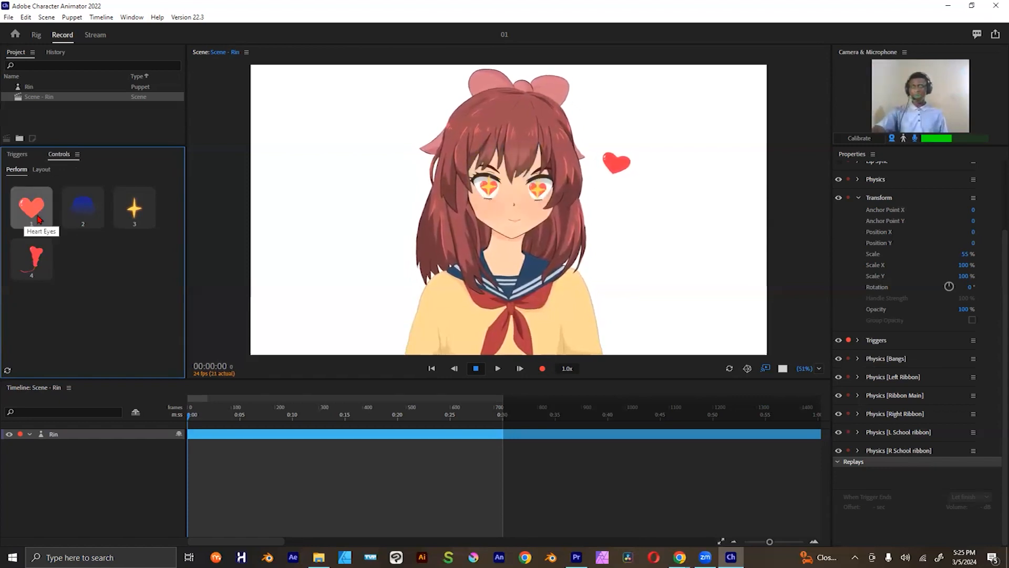
left_click(87, 220)
left_click(88, 221)
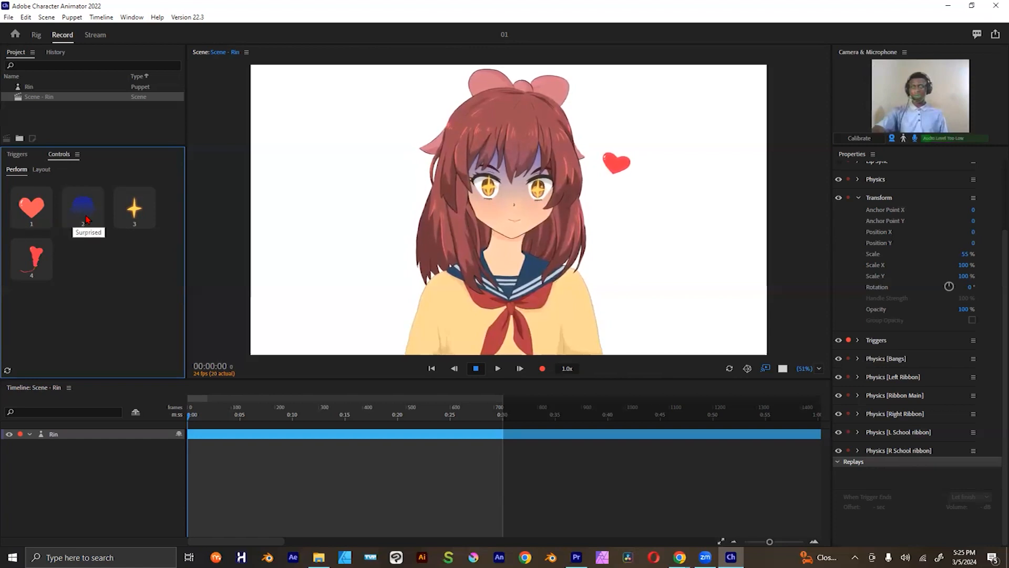
left_click(137, 214)
left_click(137, 214)
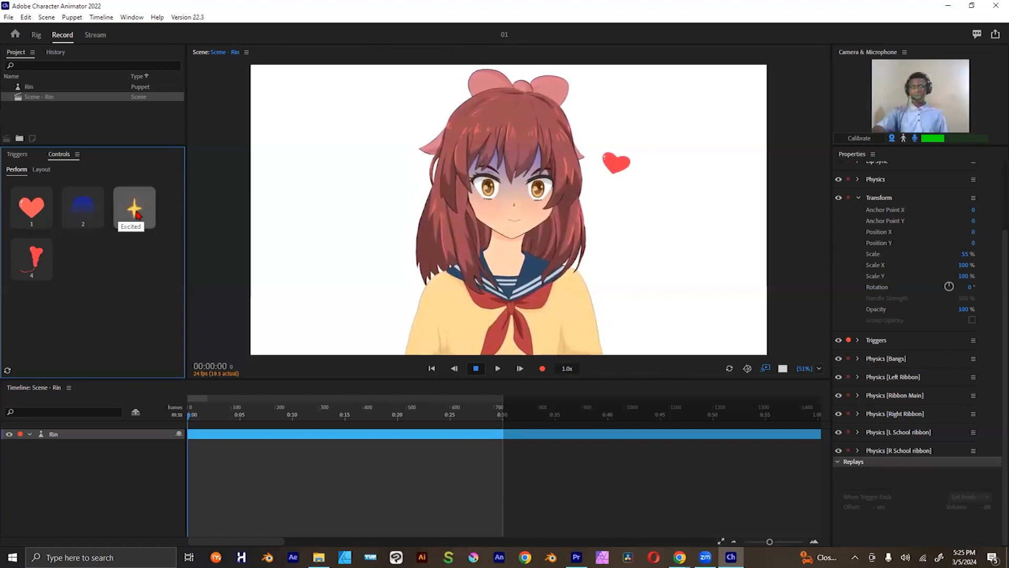
left_click(137, 215)
left_click(138, 215)
left_click(137, 214)
left_click(137, 214)
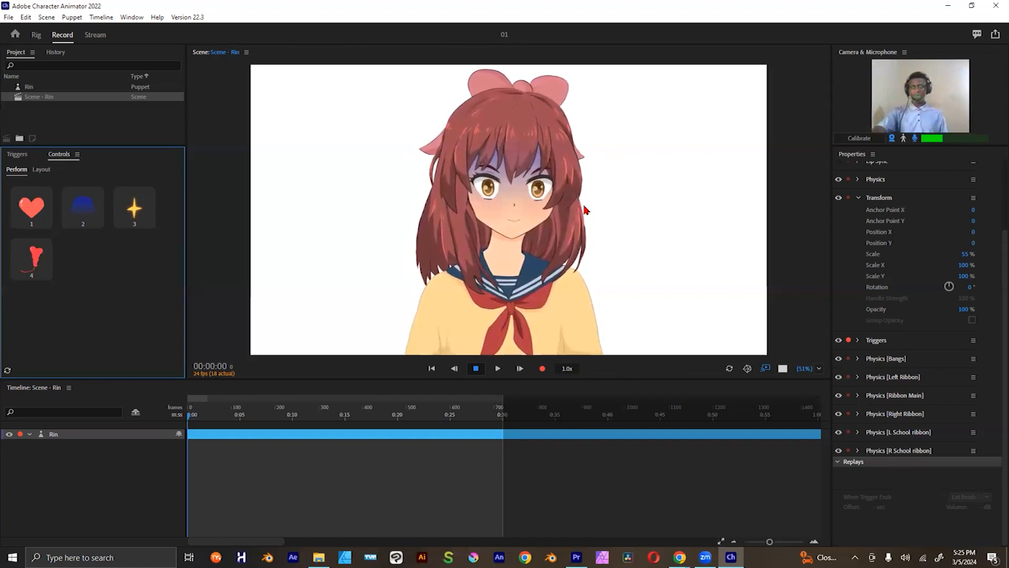
key("4")
key("4")
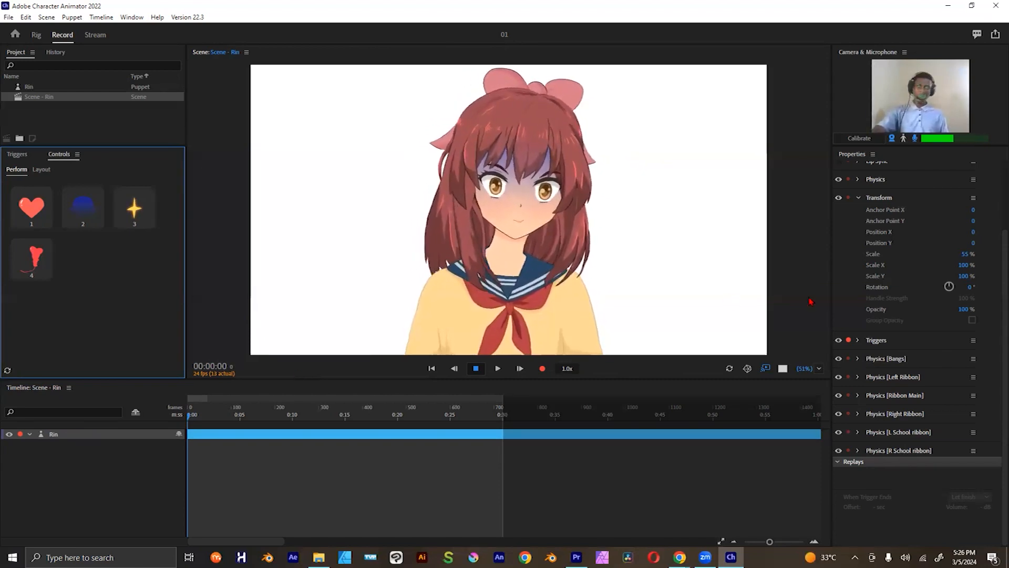
Step: Re-enable and arm Rin's Lip Sync behavior, and make the Regular trigger the default of the swap set
scroll(865, 231, "up", 3)
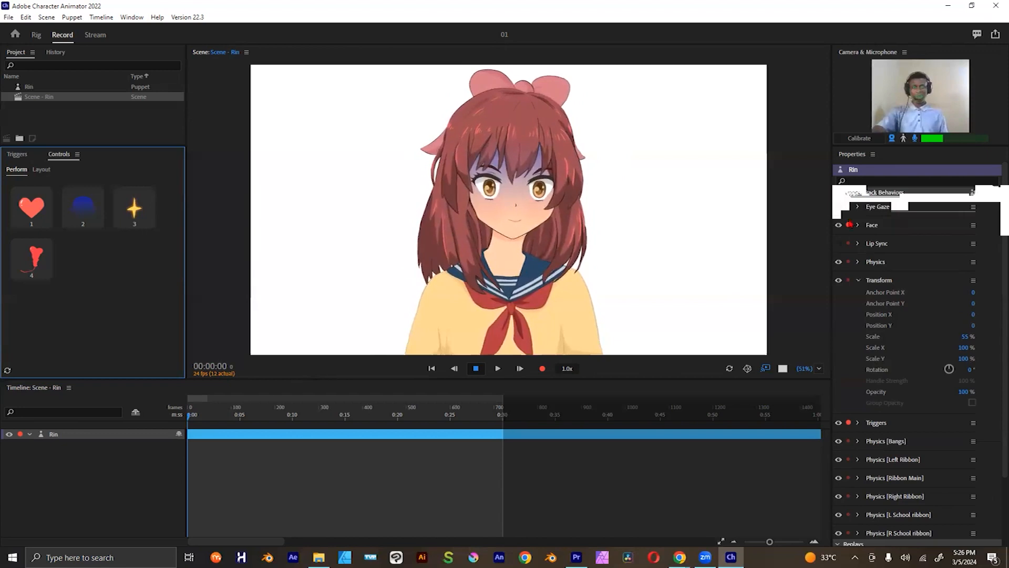
left_click(848, 244)
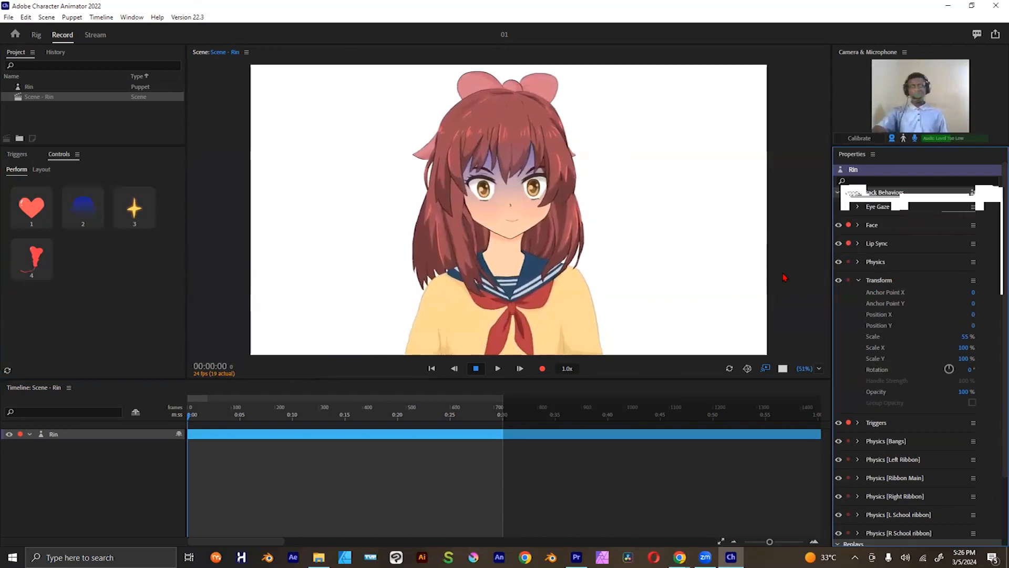
left_click(16, 154)
left_click(51, 208)
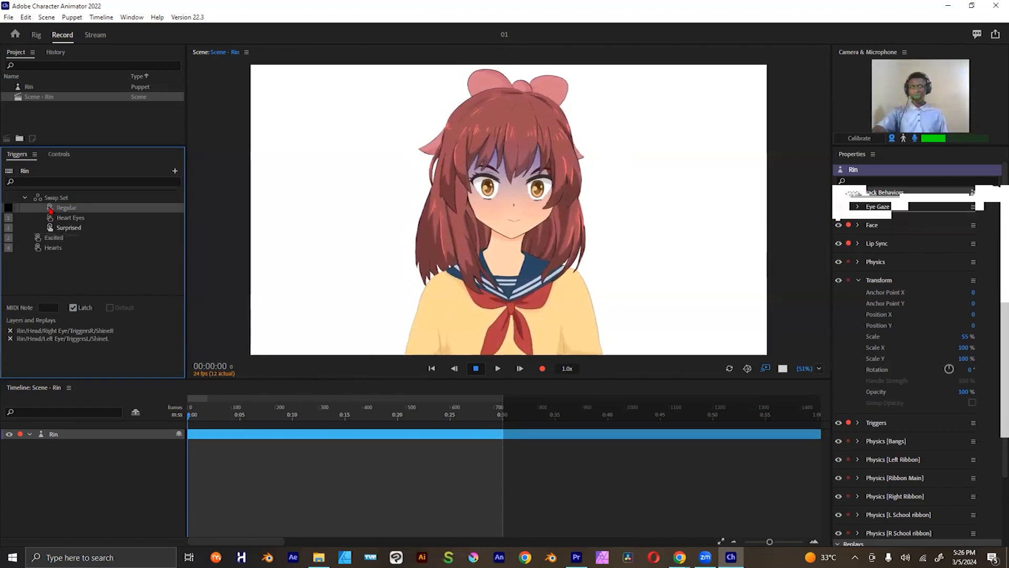
left_click(58, 154)
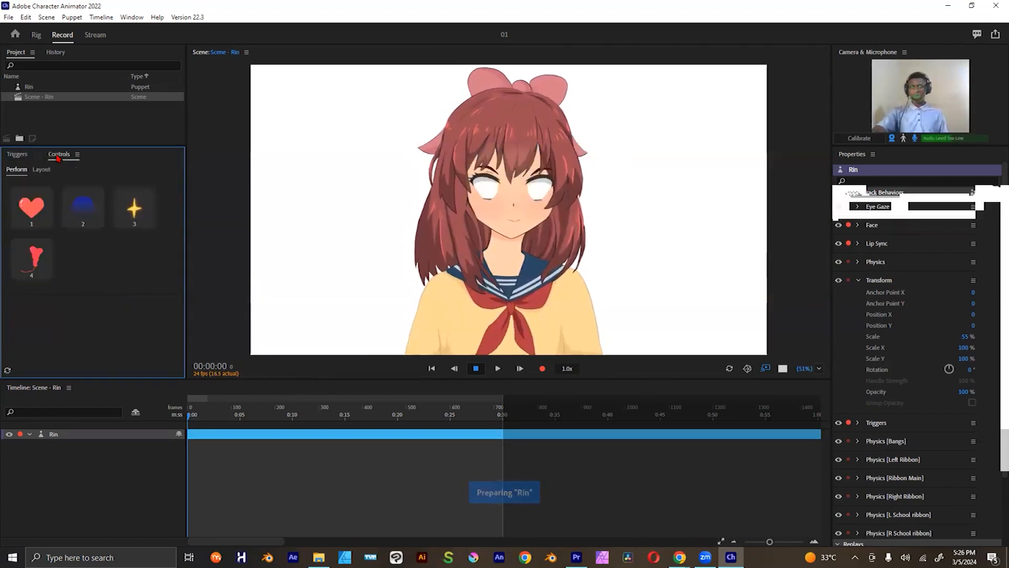
left_click(21, 155)
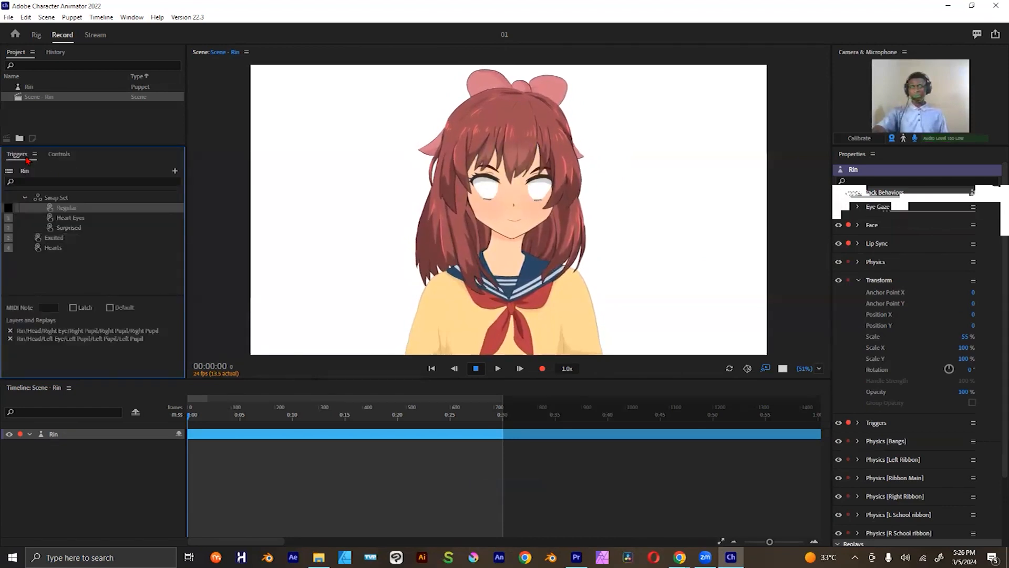
left_click(51, 210)
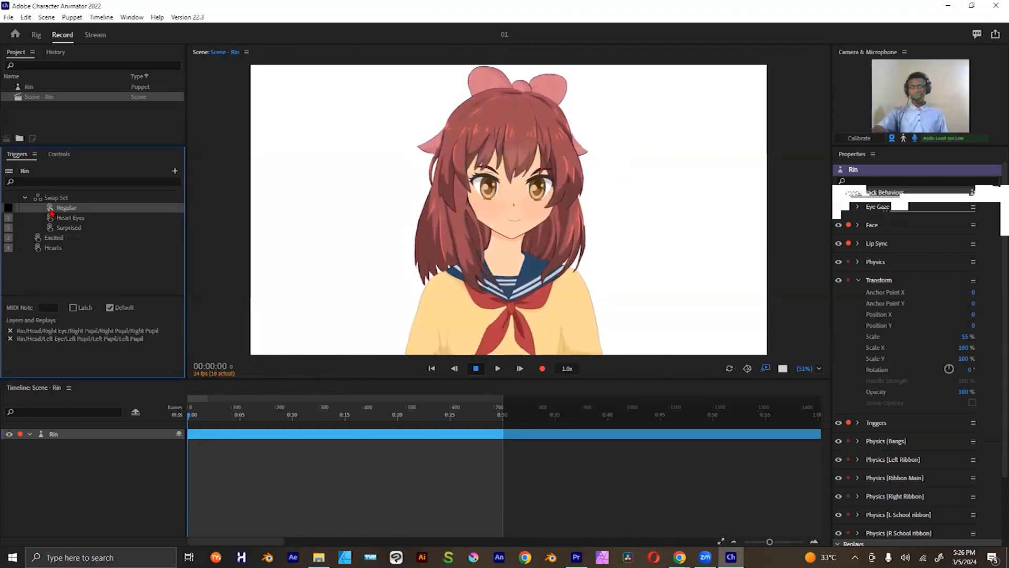
Step: Toggle Heart Eyes from the trigger controls, and switch the Triggers behavior off and back on while trying the Excited and Hearts triggers
left_click(52, 155)
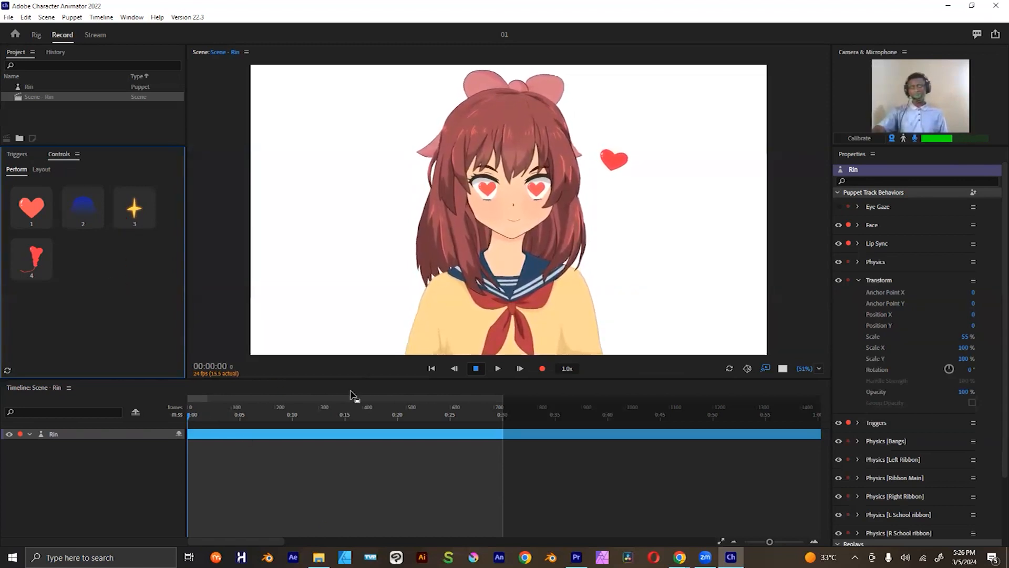
key("1")
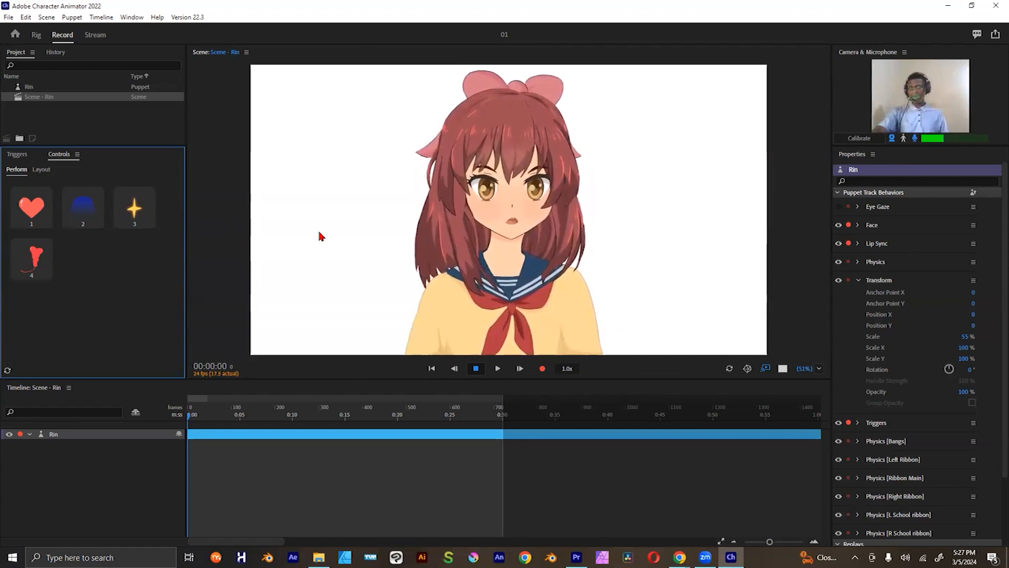
left_click(840, 428)
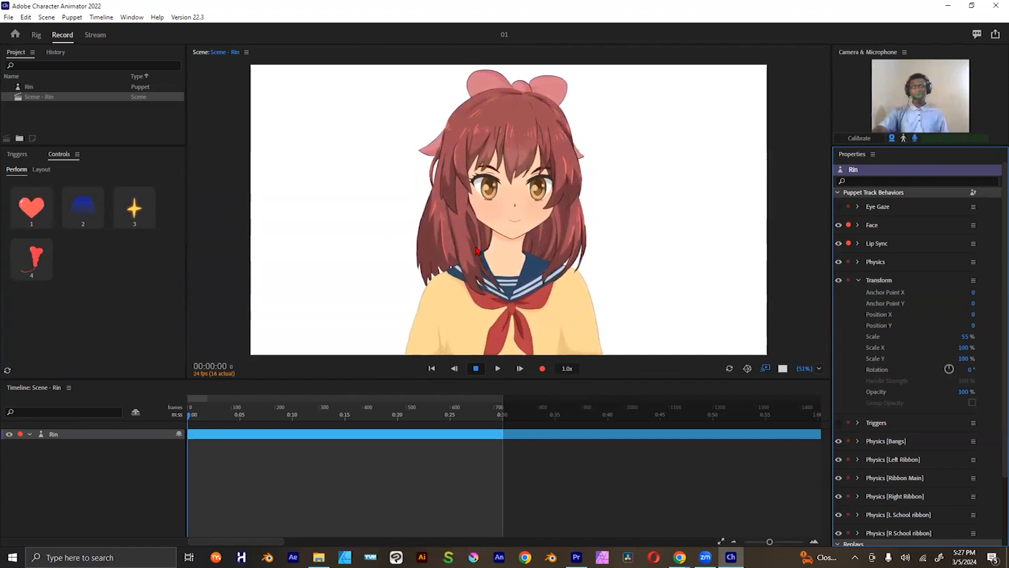
key("3")
key("4")
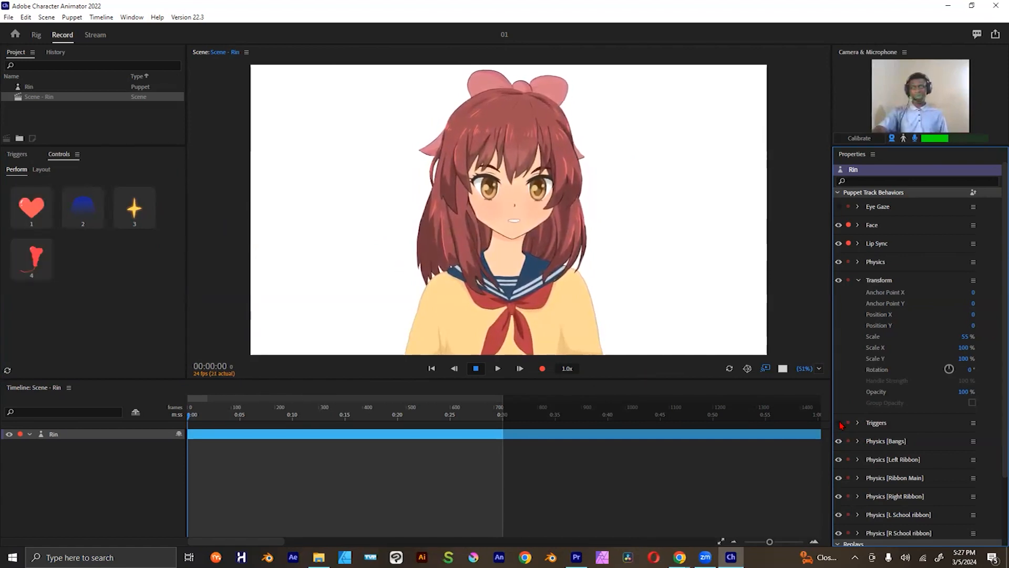
scroll(995, 374, "down", 3)
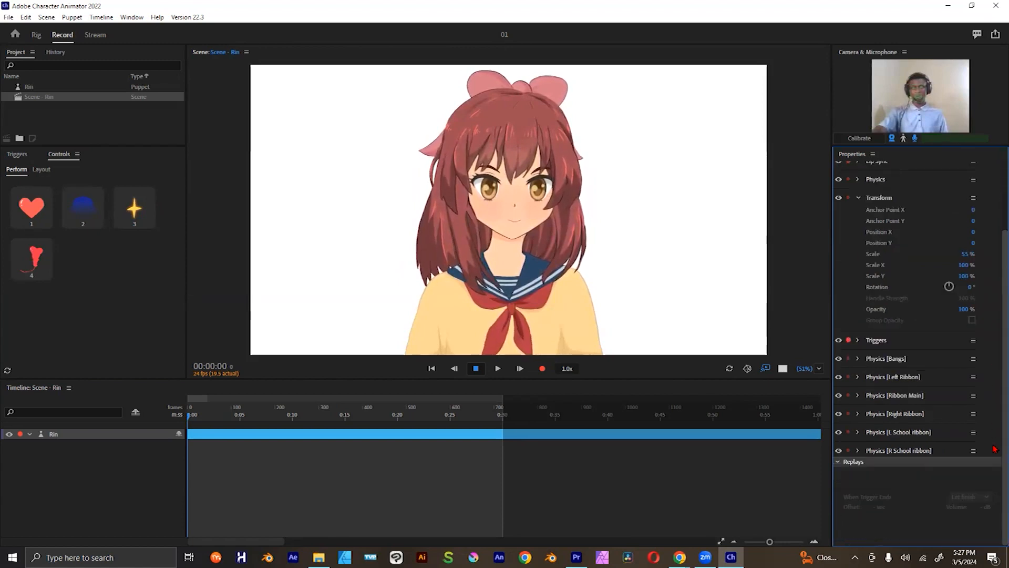
scroll(995, 448, "up", 3)
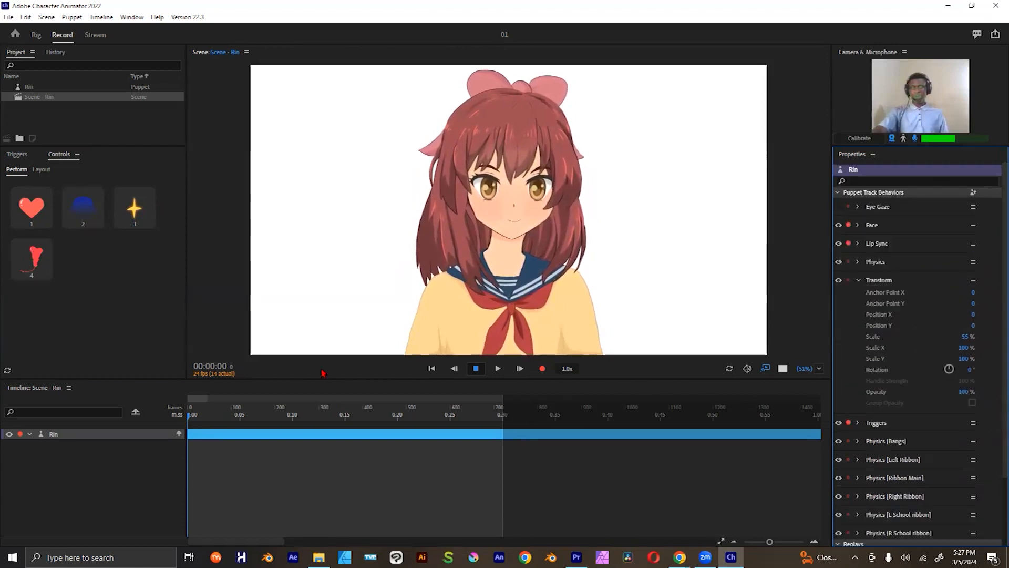
Step: Scrub the playhead along the opening seconds of the timeline and return it to the start of the scene
left_click_drag(210, 417, 160, 414)
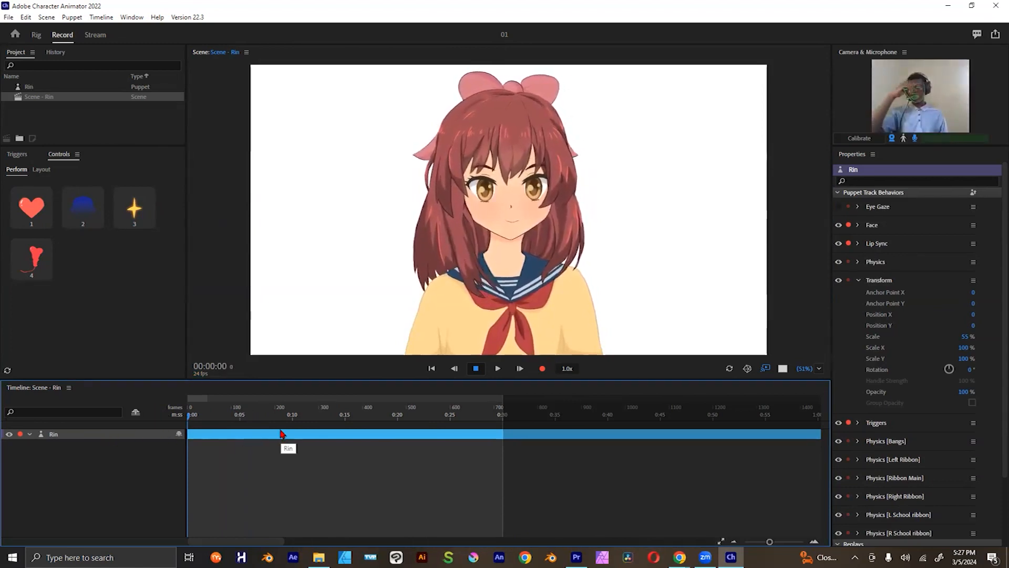
left_click_drag(239, 415, 210, 424)
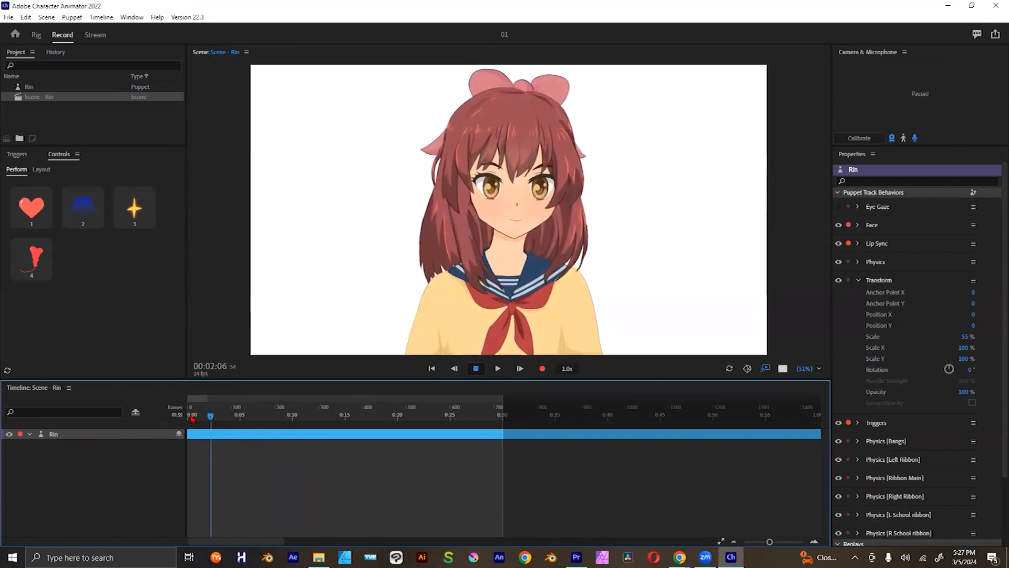
left_click(216, 419)
left_click_drag(217, 415, 195, 414)
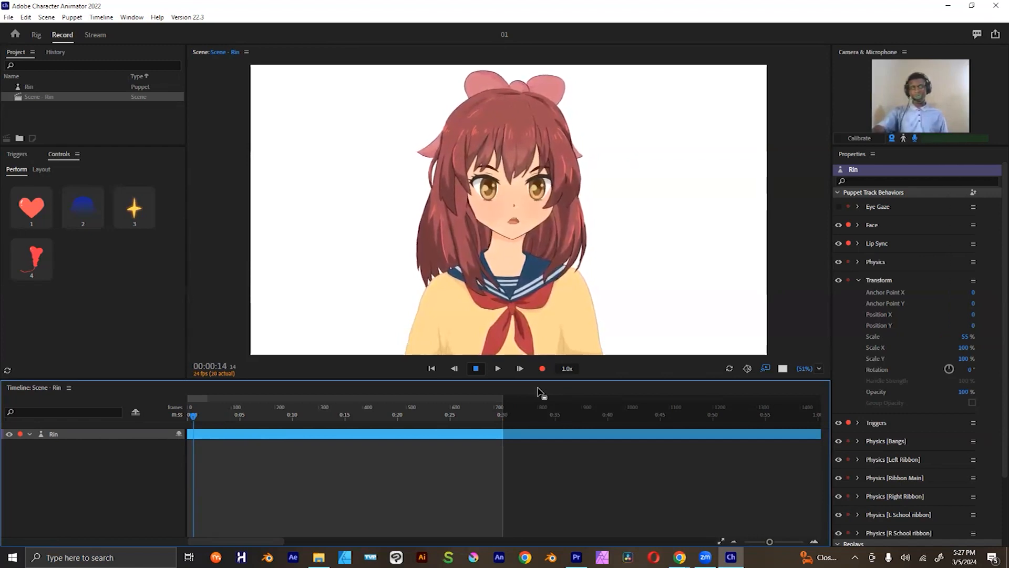
left_click_drag(216, 415, 182, 409)
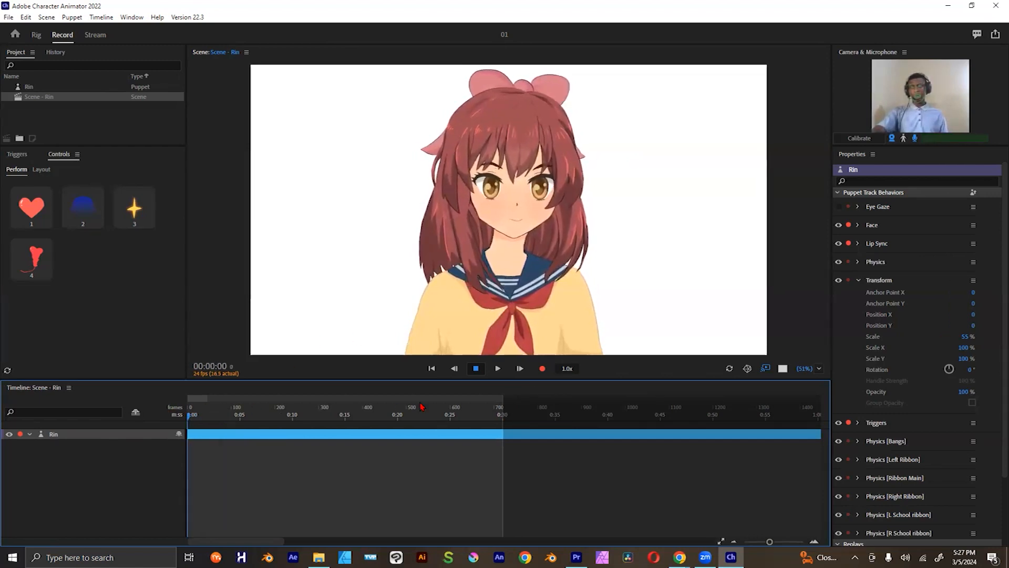
Step: Record a take of about 23 seconds with Rin, firing the Heart Eyes, Hearts and Excited triggers during the performance
left_click(540, 370)
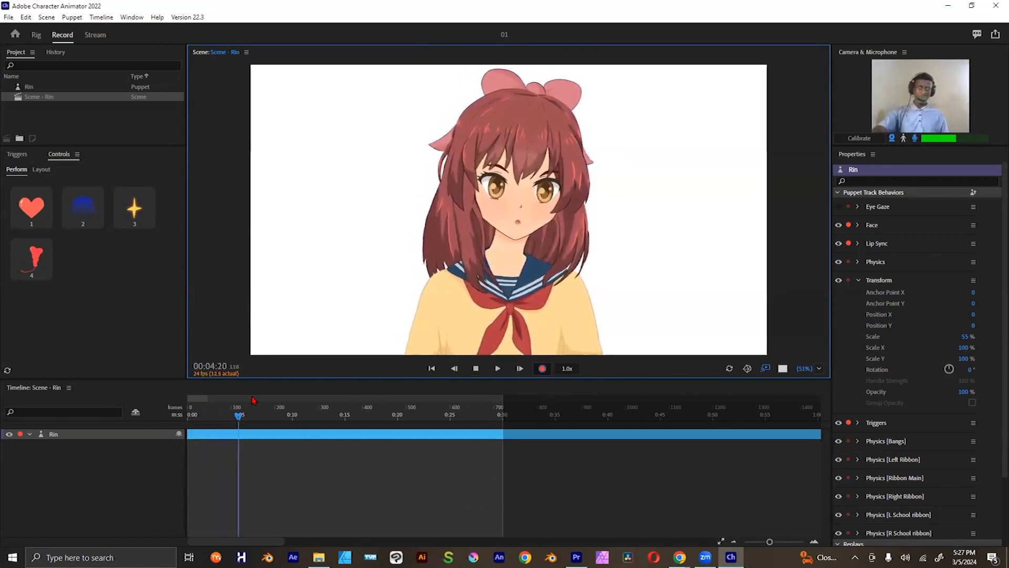
key("1")
key("4")
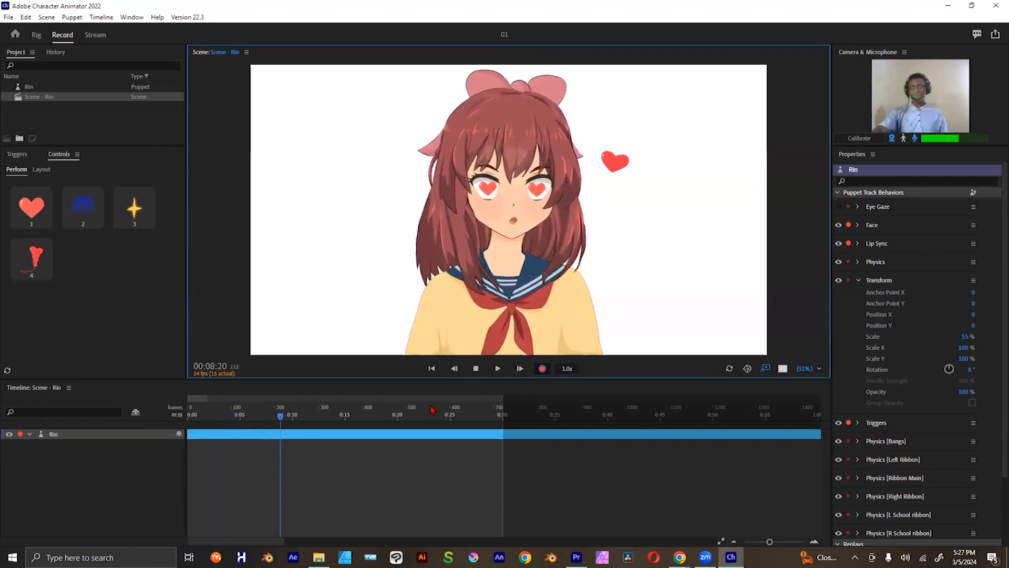
key("3")
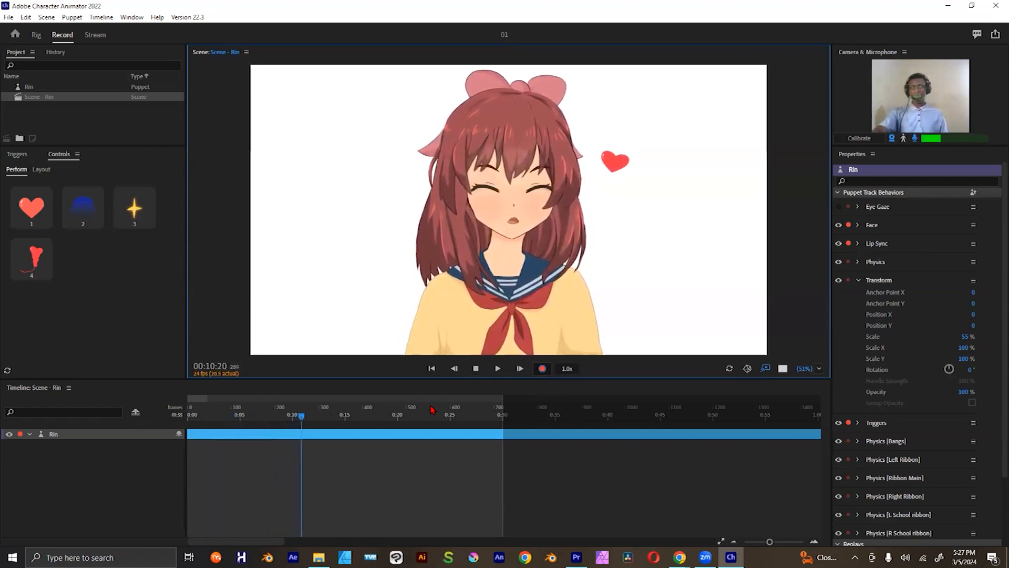
key("3")
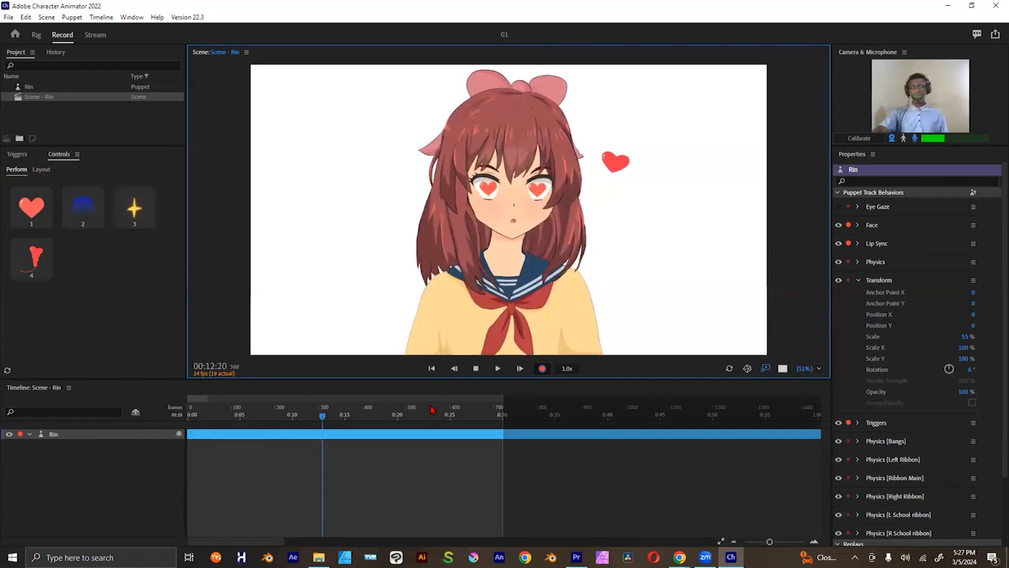
key("4")
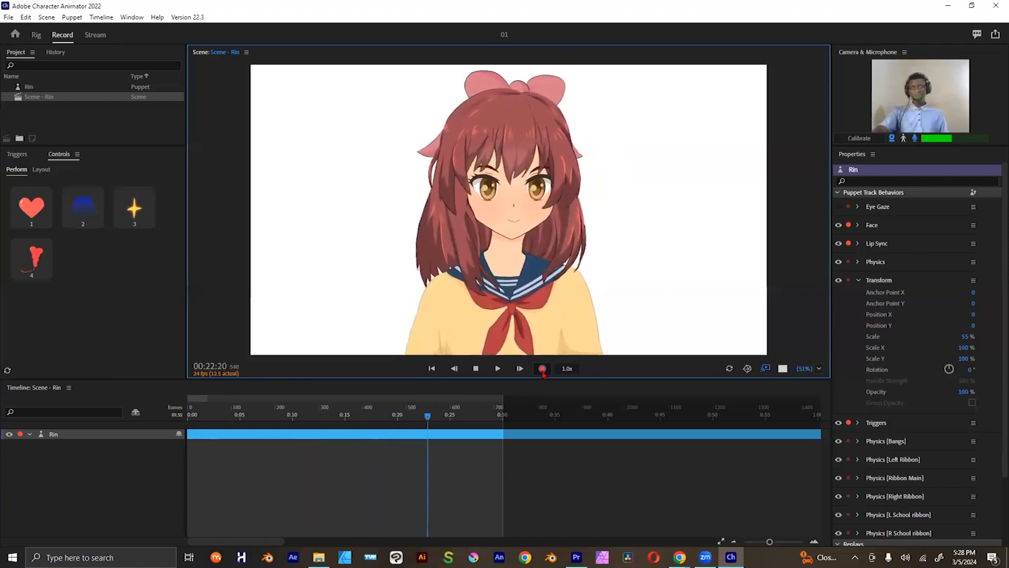
key("space")
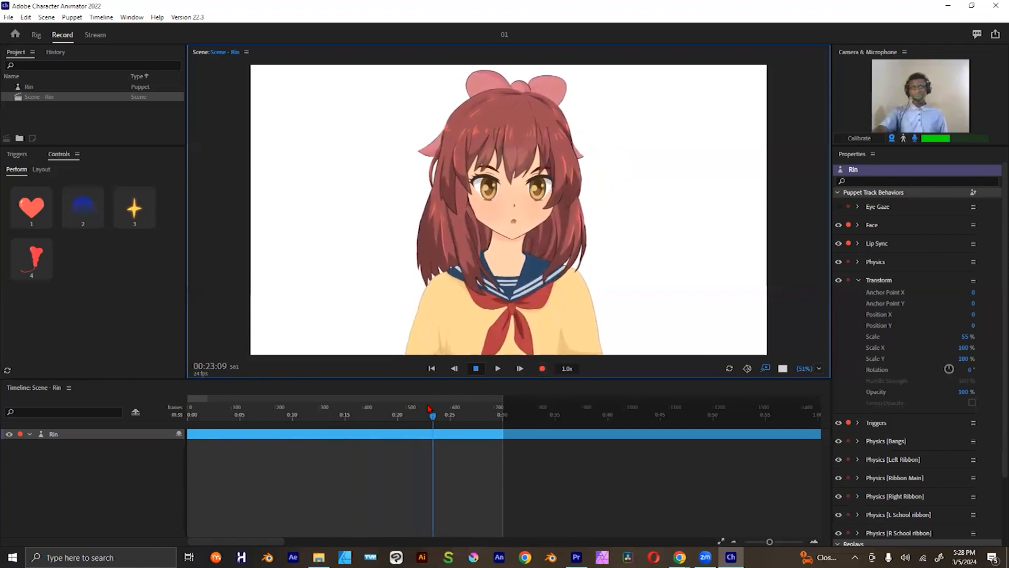
Step: Return the playhead to the start of the scene and look over the recorded audio, Face, Lip Sync and Triggers tracks
left_click_drag(430, 418, 416, 416)
left_click(432, 369)
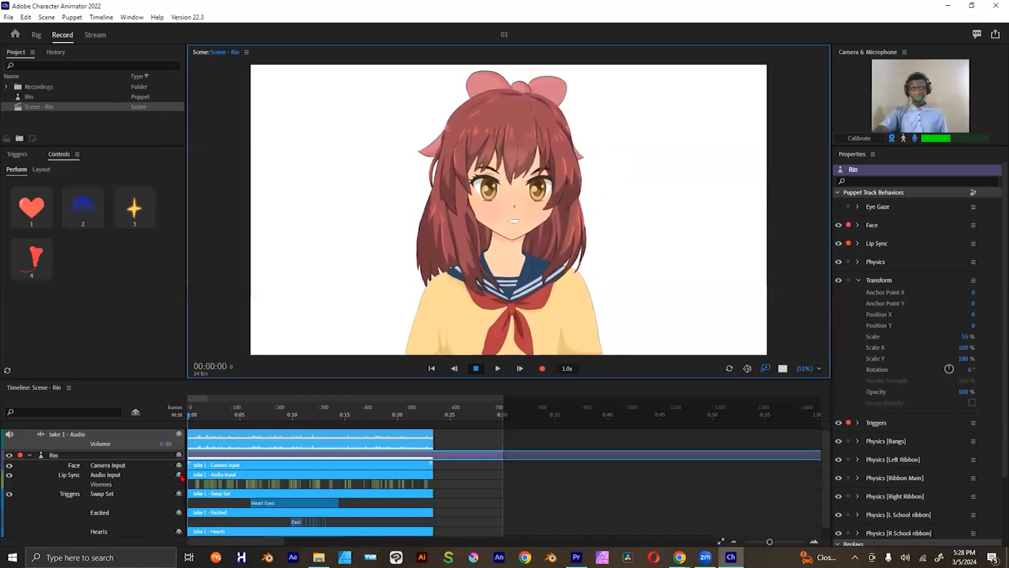
left_click(75, 472)
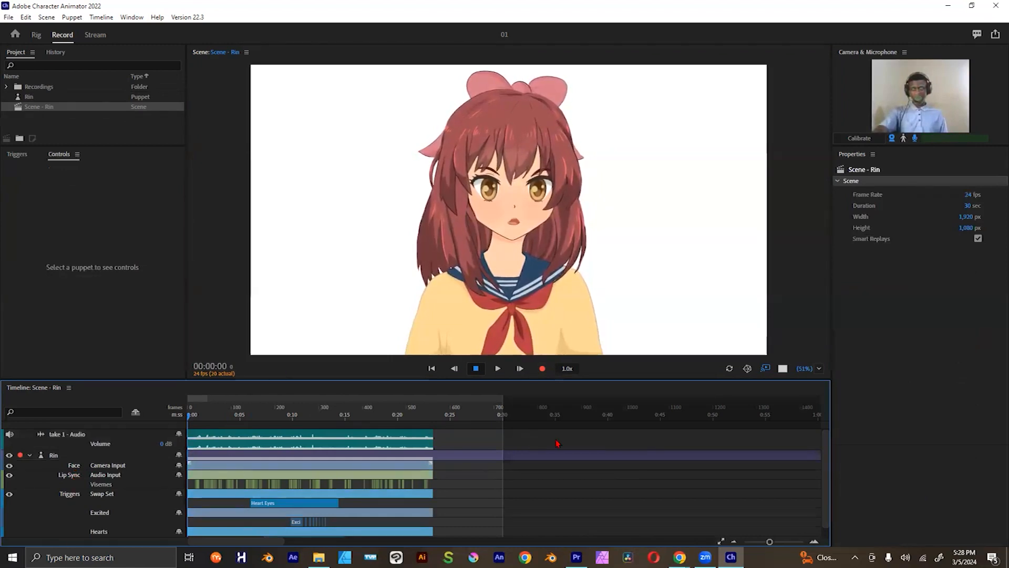
scroll(823, 504, "down", 1)
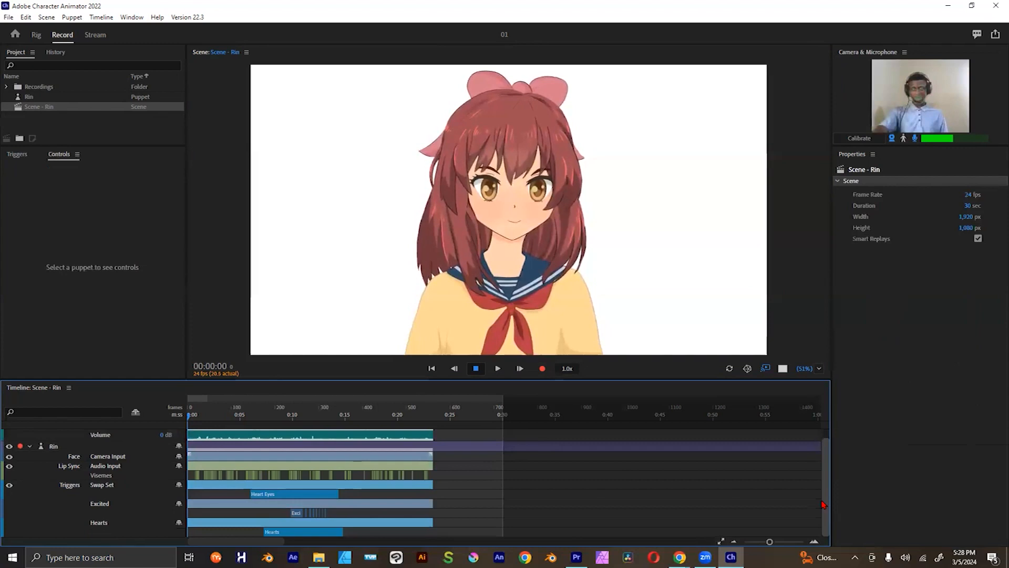
scroll(827, 483, "up", 1)
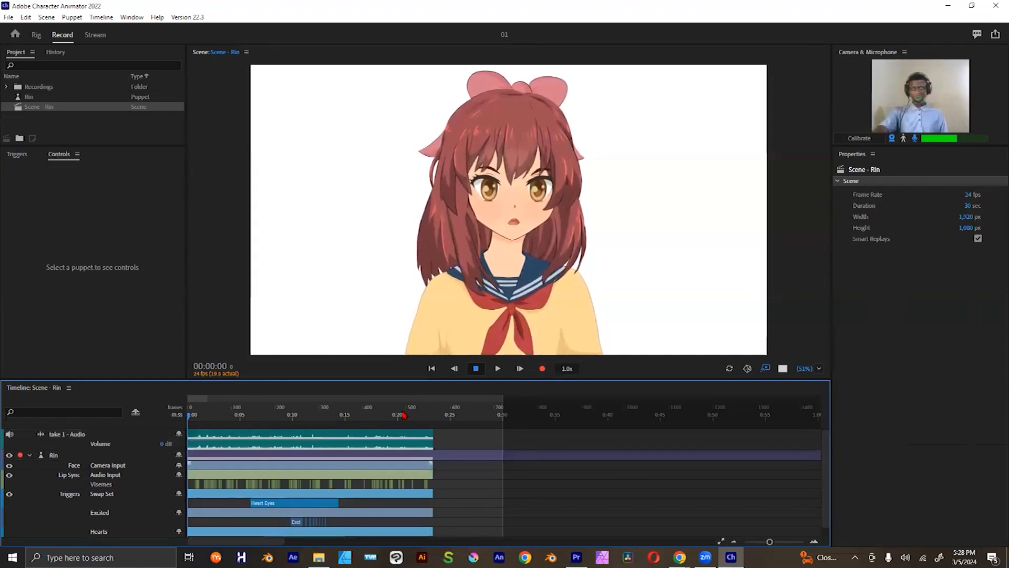
Step: Play back the recorded take from the start of the scene to about 13 seconds, past the Heart Eyes and Excited triggers
left_click(499, 369)
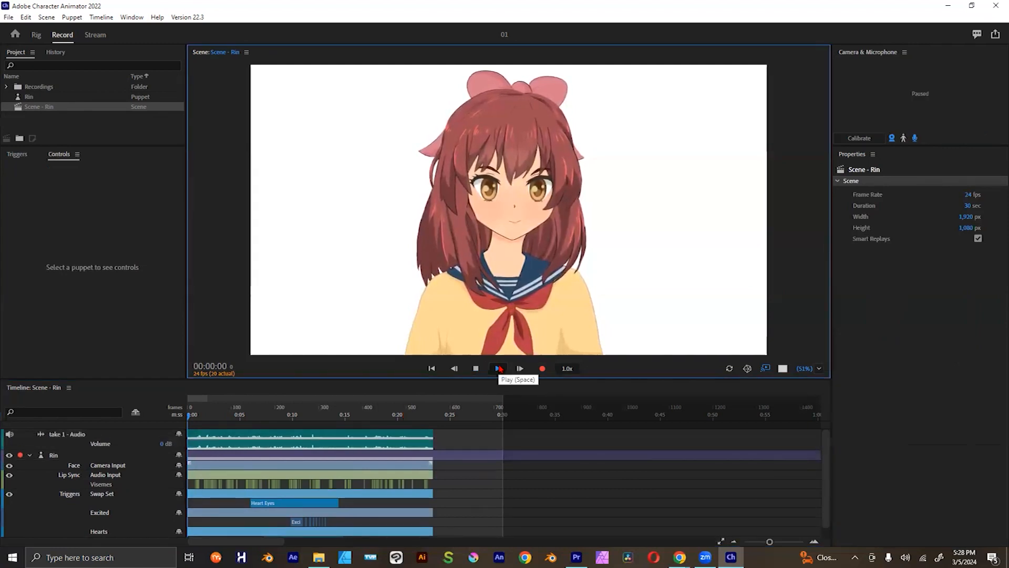
left_click(215, 437)
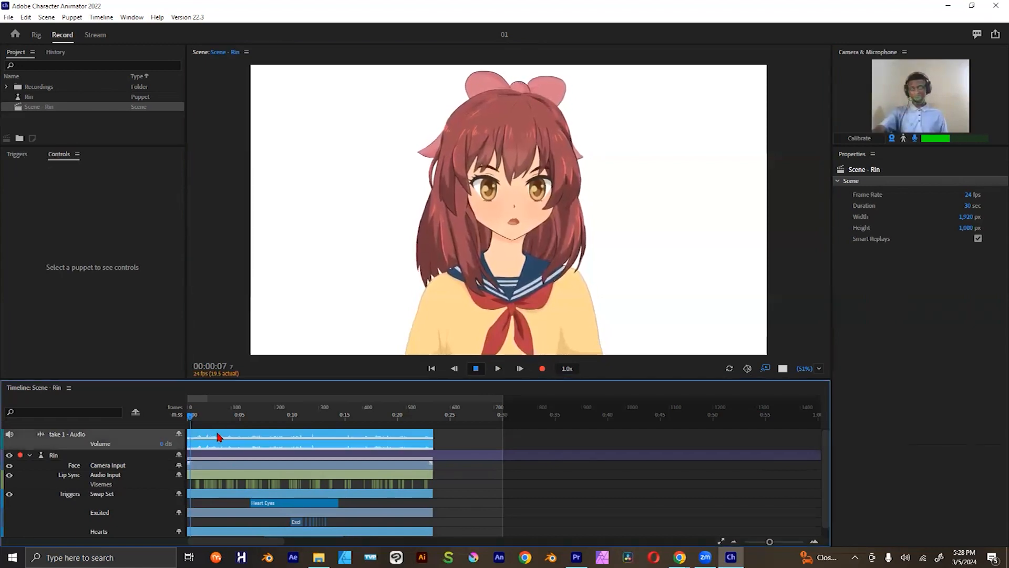
left_click_drag(193, 416, 152, 416)
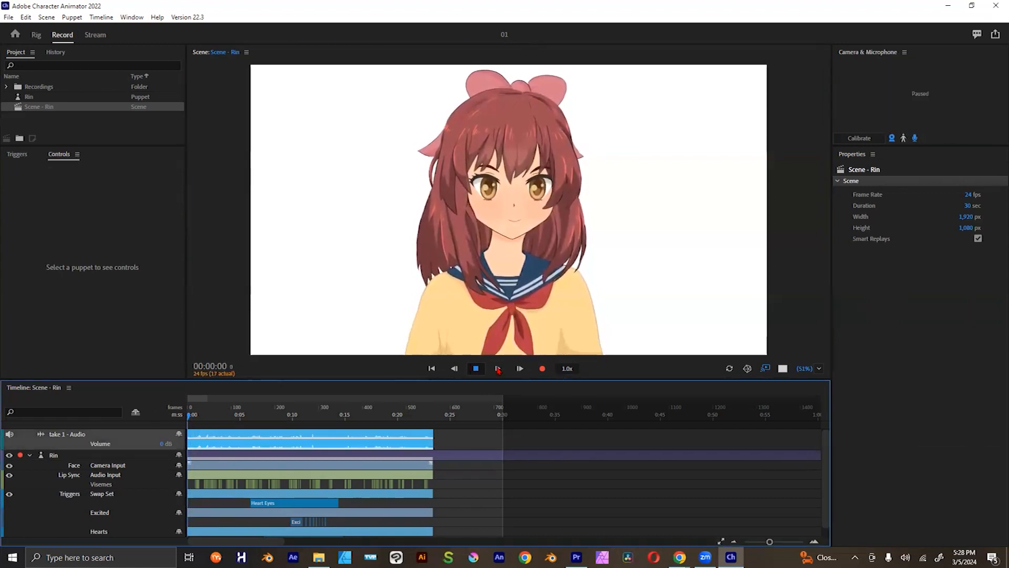
left_click(473, 370)
left_click(498, 369)
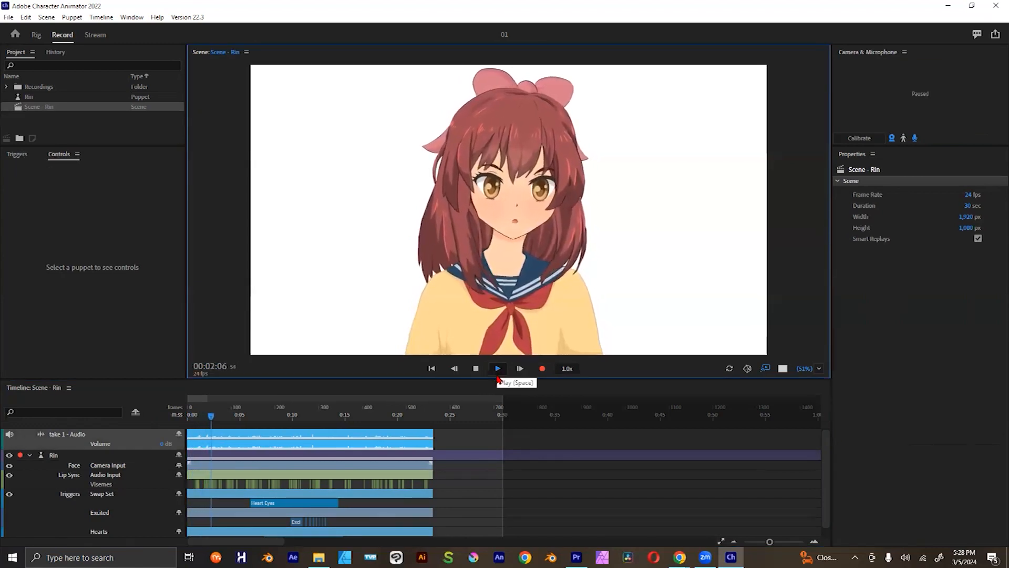
left_click(476, 370)
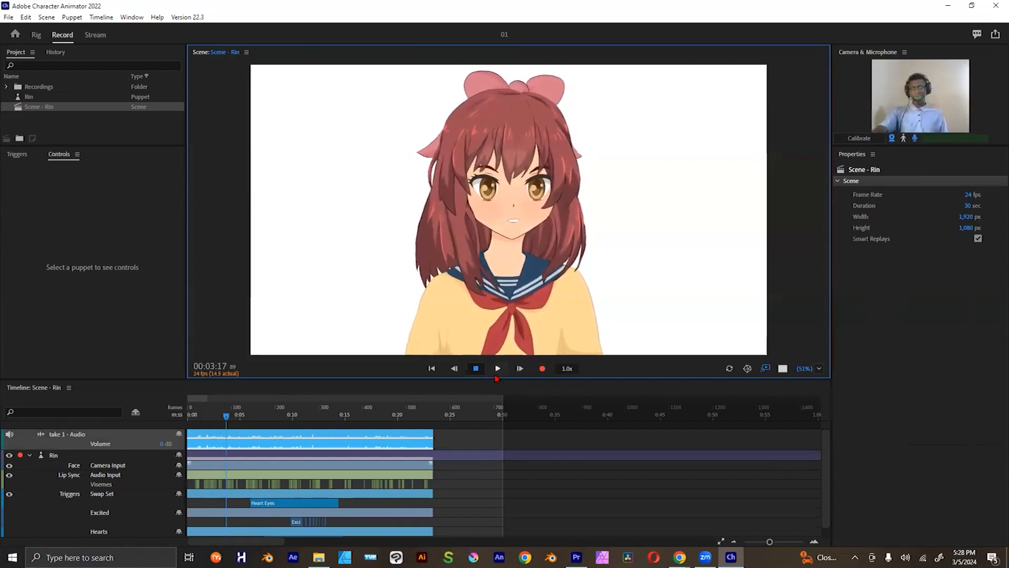
left_click(498, 369)
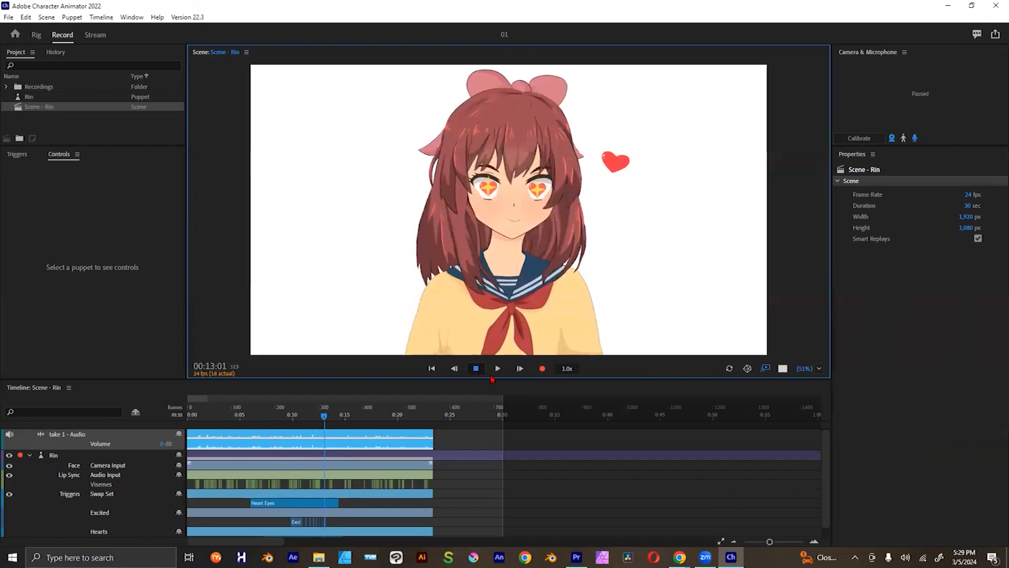
key("space")
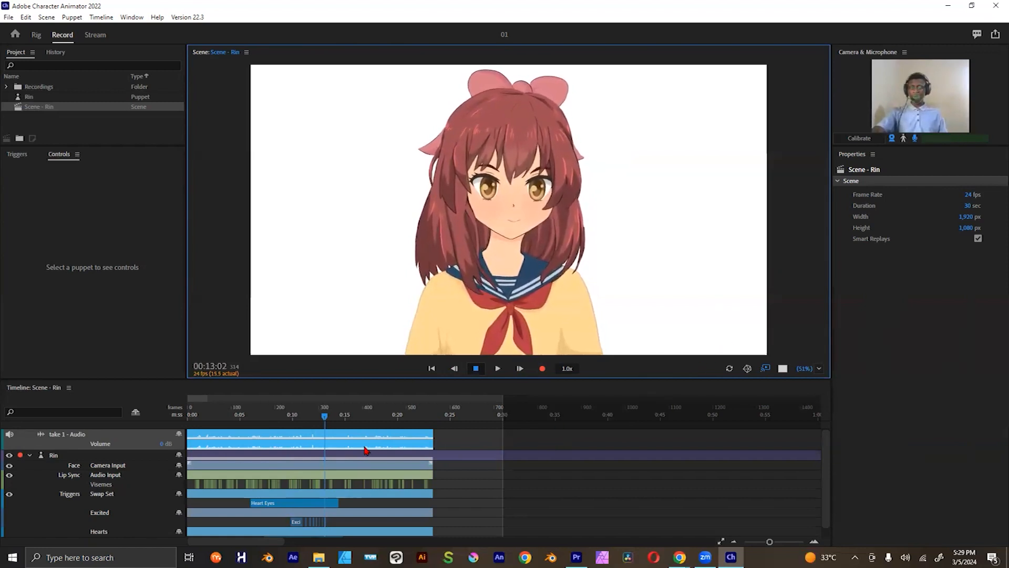
left_click(451, 434)
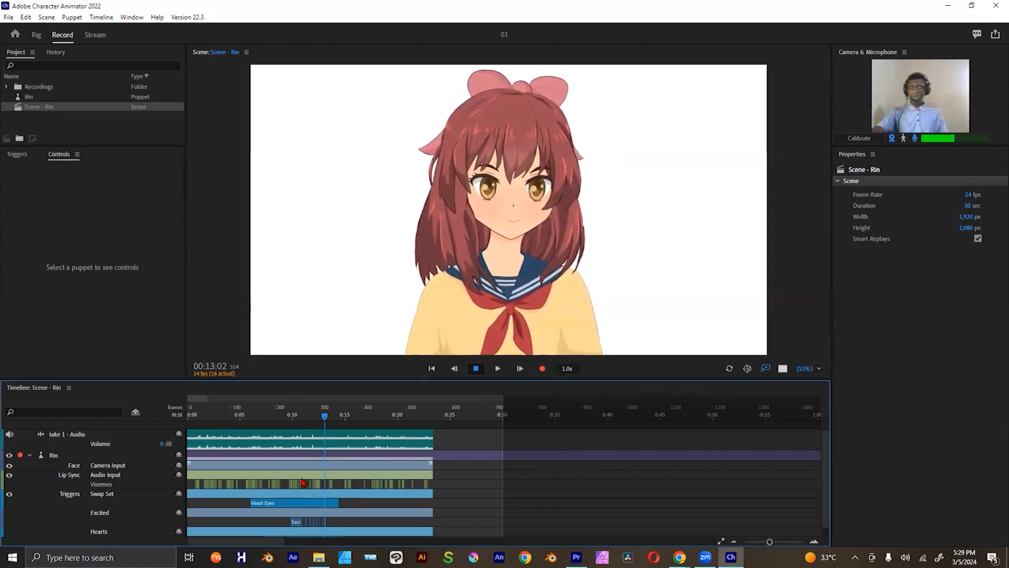
Step: Try moving the recorded Heart Eyes trigger later so it starts near the 10-second mark, and undo the move
left_click(267, 504)
left_click(260, 415)
left_click_drag(258, 417, 243, 418)
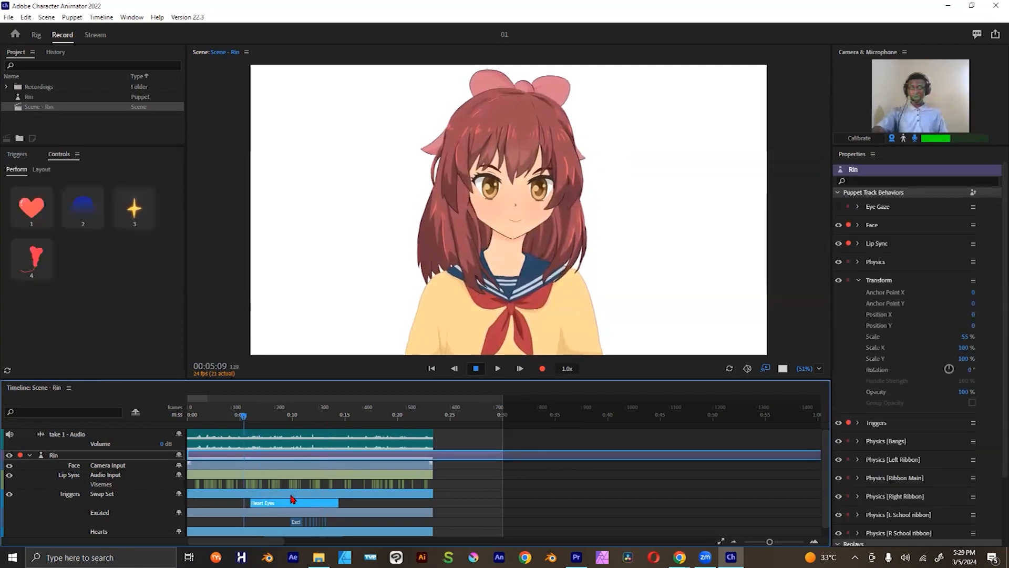
left_click_drag(290, 505, 328, 505)
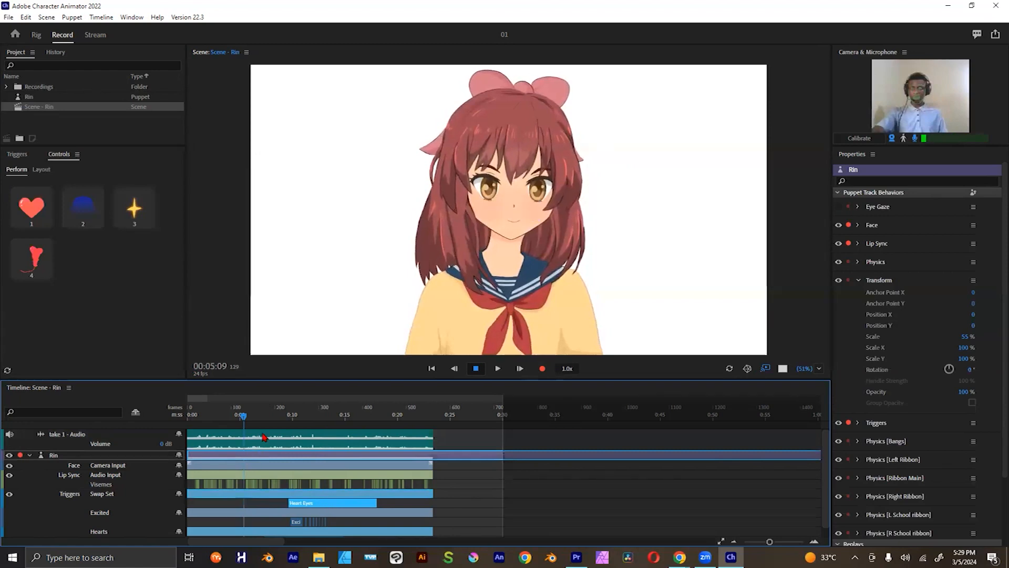
key("ctrl+z")
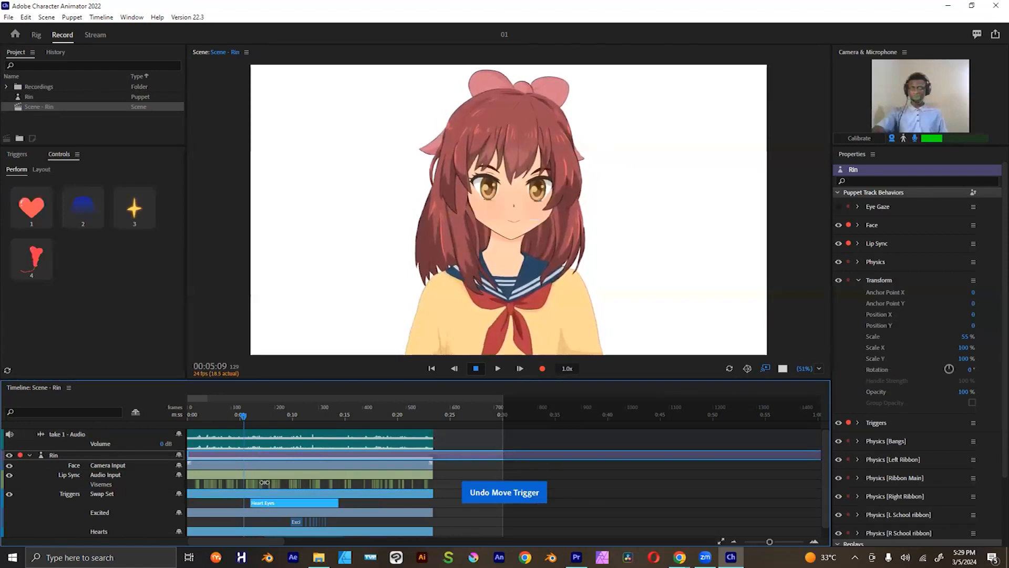
Step: Examine the recorded Lip Sync visemes between about 3 and 7 seconds, scrubbing the playhead along them
left_click(226, 476)
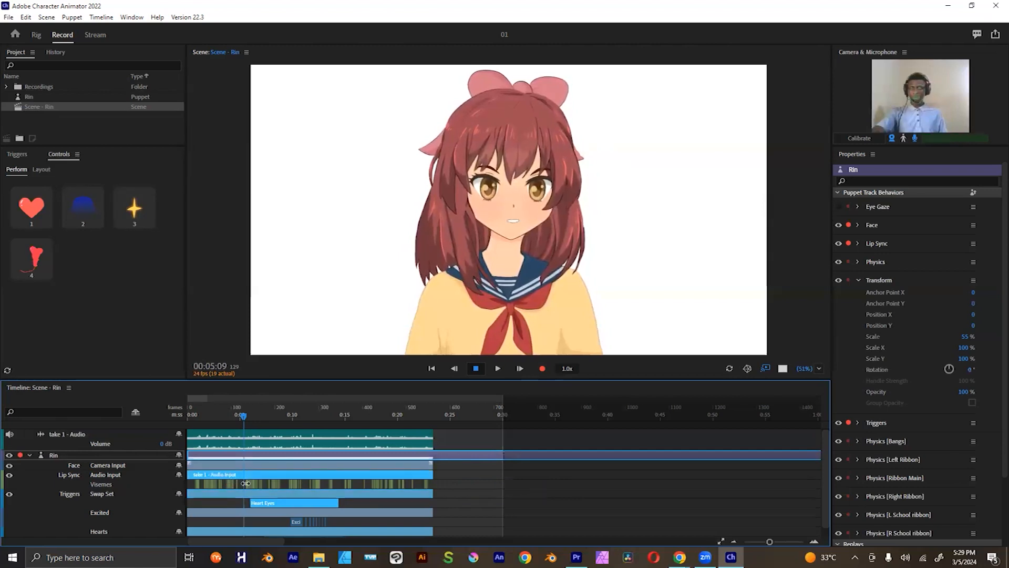
left_click_drag(772, 546, 794, 544)
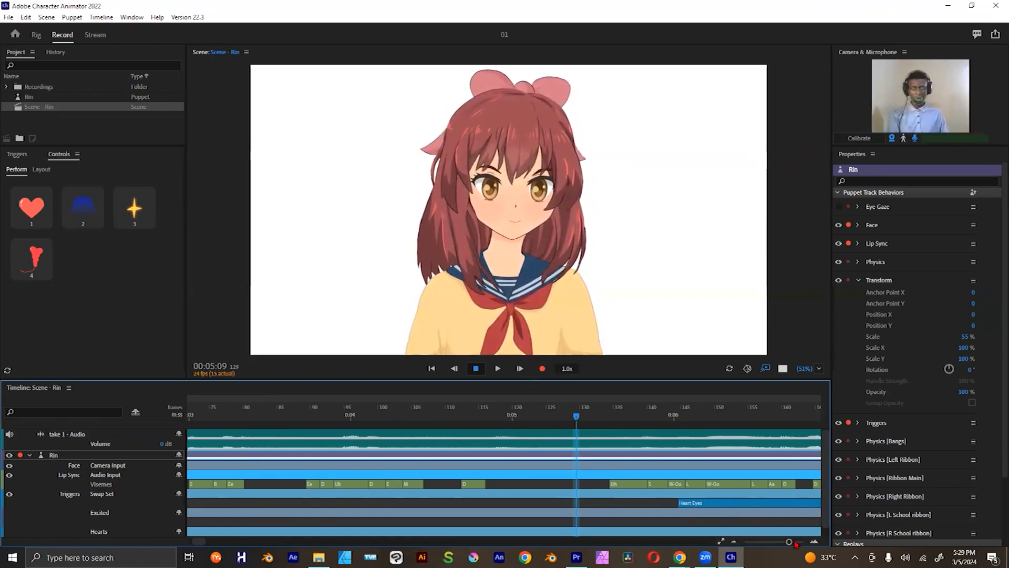
left_click_drag(789, 542, 786, 542)
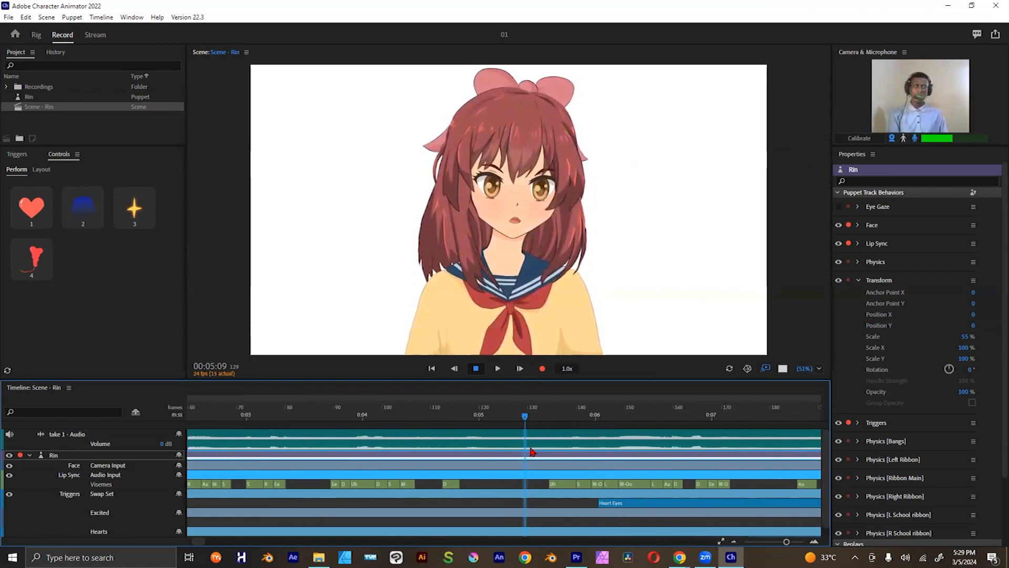
left_click_drag(529, 421, 568, 416)
left_click_drag(571, 413, 472, 415)
left_click(156, 478)
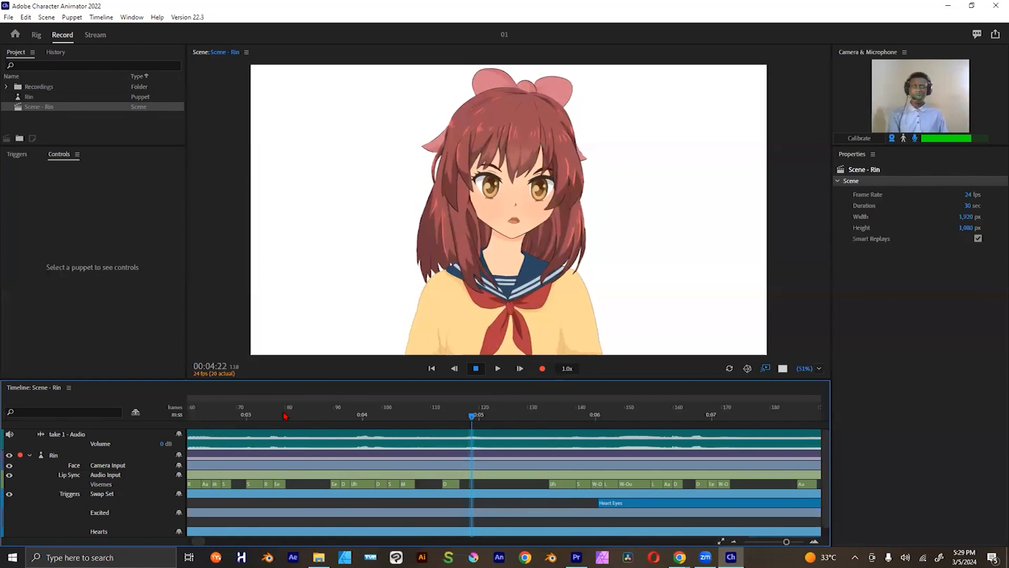
left_click_drag(289, 417, 279, 416)
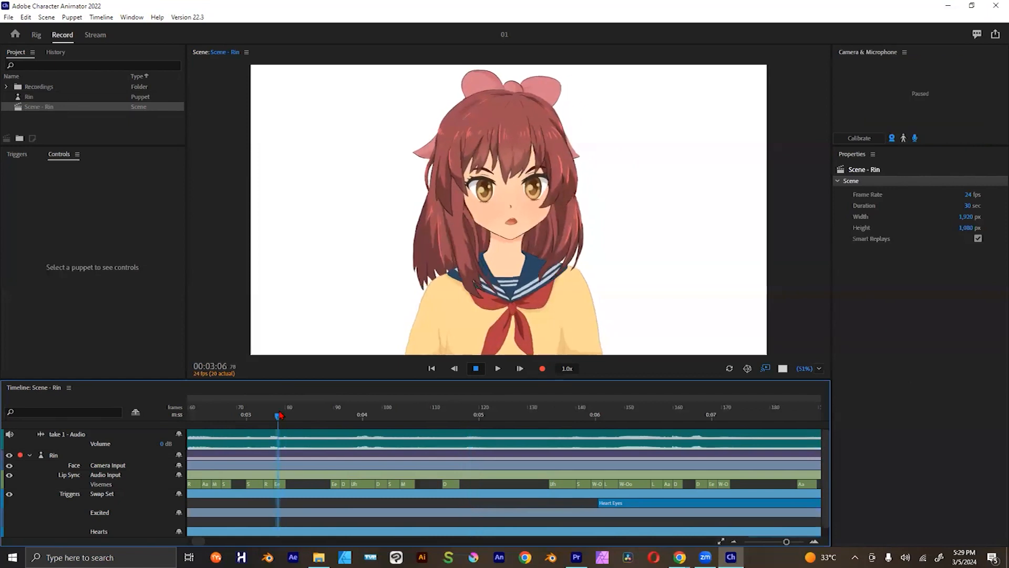
left_click(340, 415)
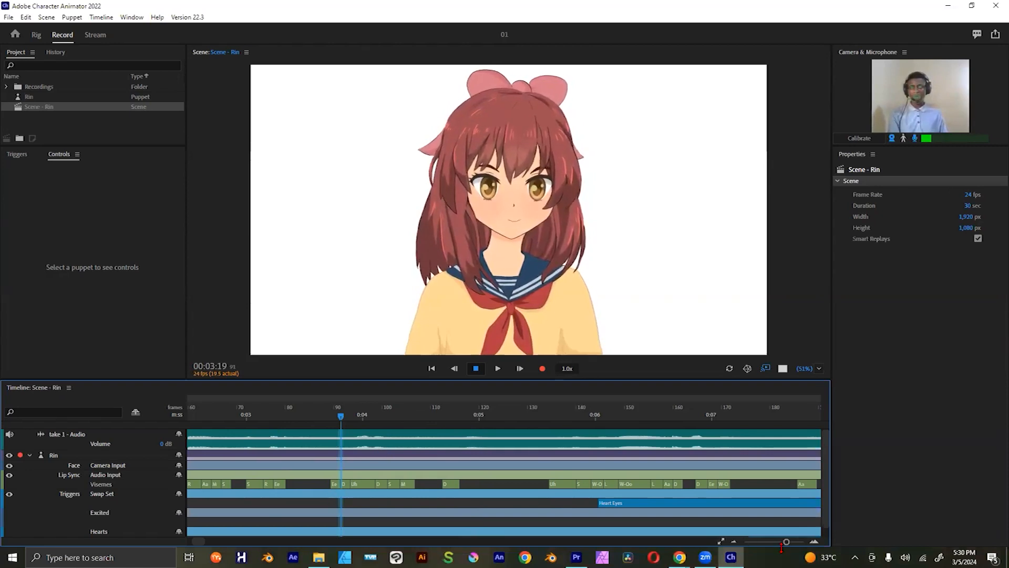
Step: Move the start of the M viseme, shortly after the 4-second mark, about one frame earlier
left_click_drag(786, 544, 793, 543)
left_click(338, 487)
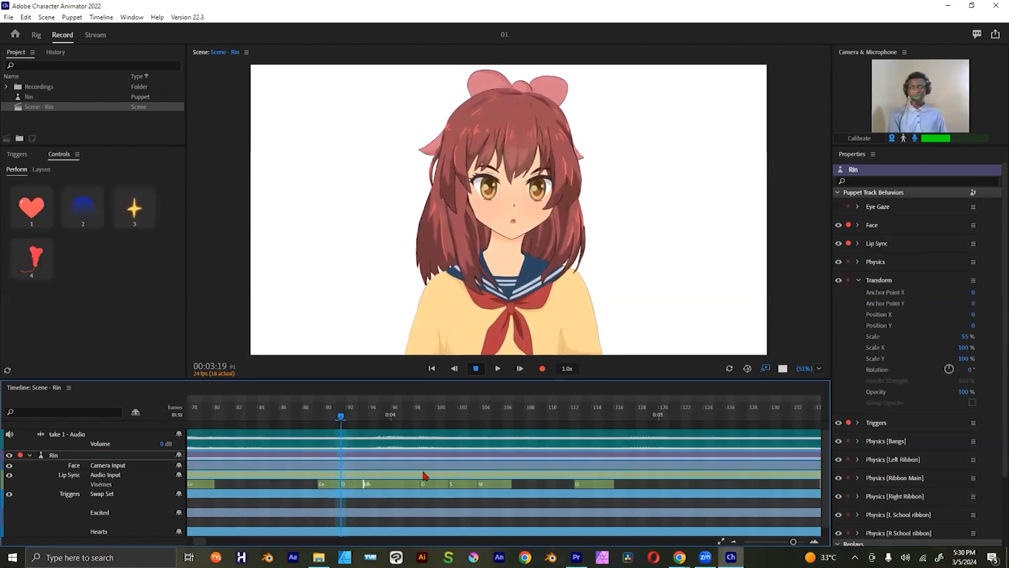
left_click_drag(353, 417, 362, 417)
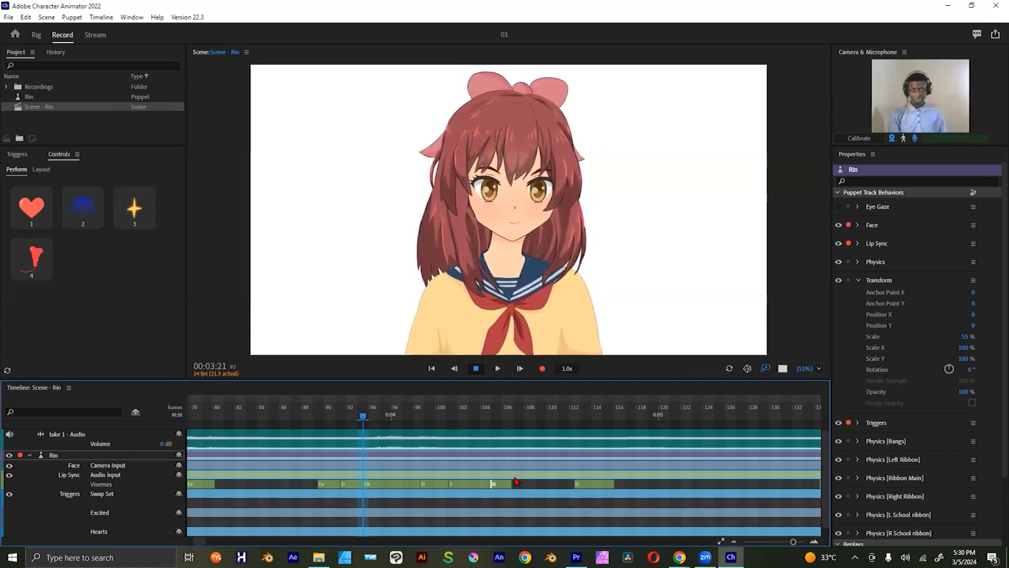
left_click_drag(497, 484, 487, 488)
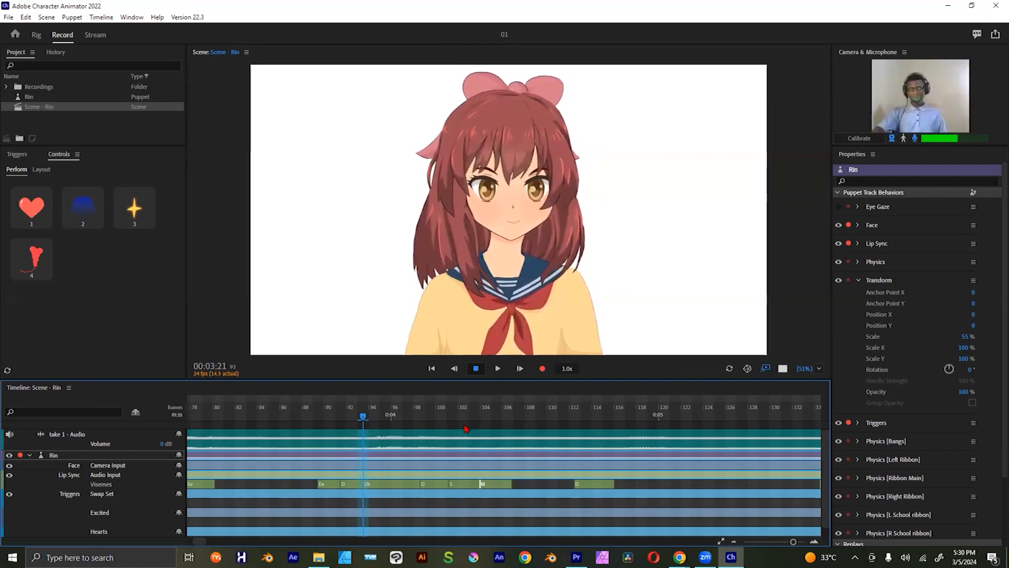
Step: Move the playhead to 00:03:19 and examine the mouth-shape options available for the Uh viseme just before the 4-second mark
left_click_drag(361, 420, 341, 430)
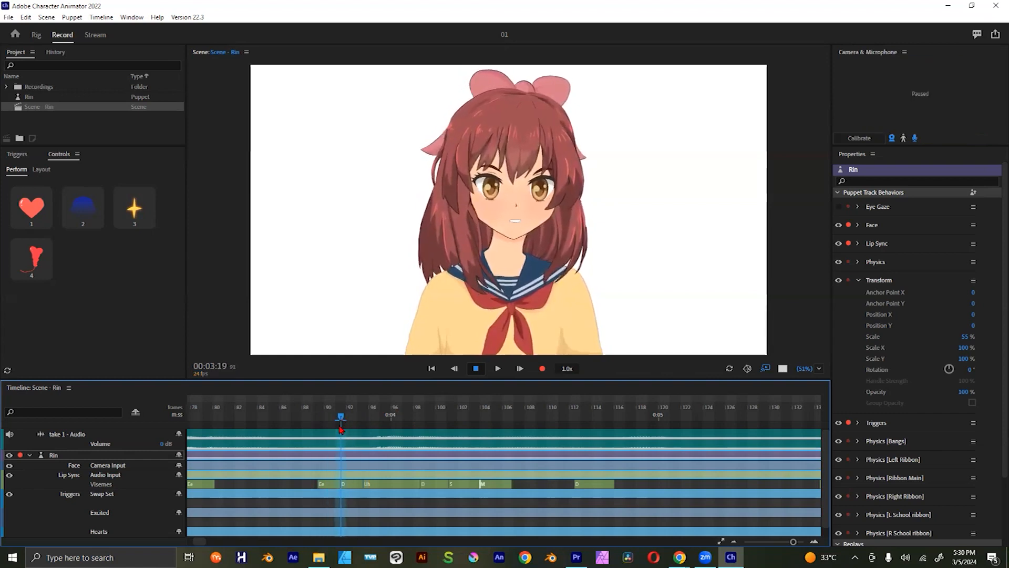
right_click(378, 487)
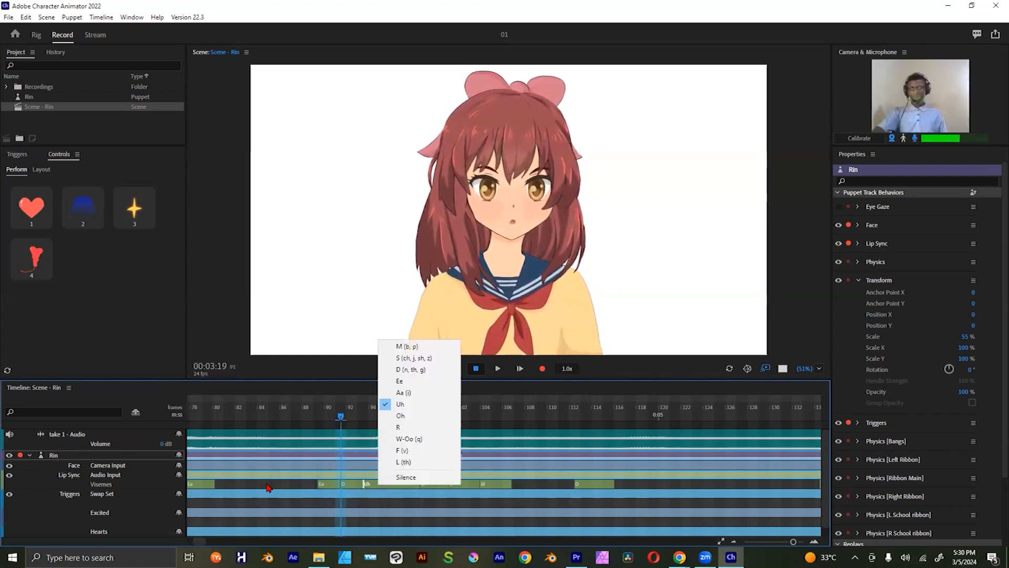
left_click(267, 482)
right_click(378, 488)
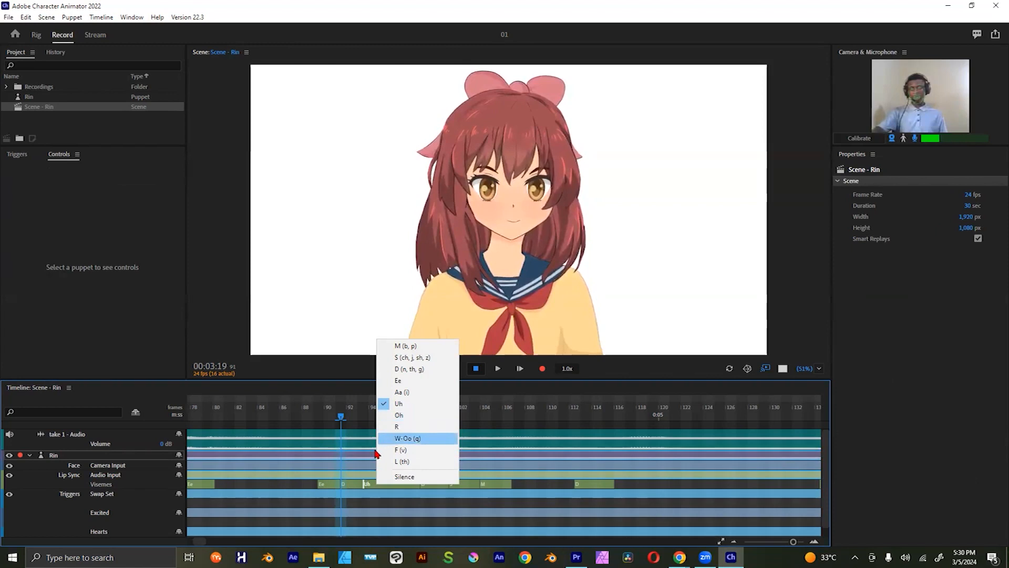
left_click(342, 480)
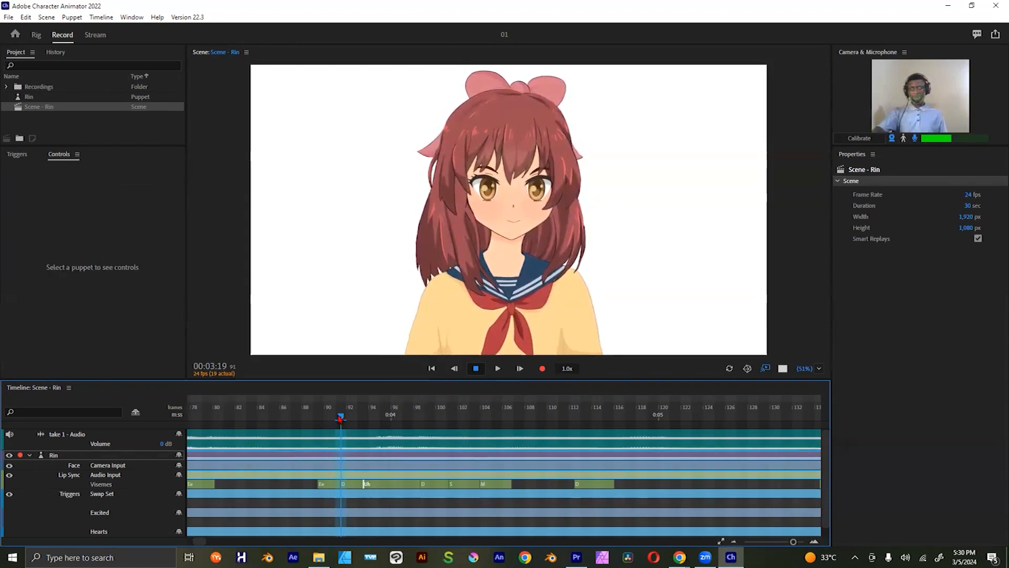
Step: Try changing the D viseme at 00:03:19 to R, and set it back to D
right_click(344, 482)
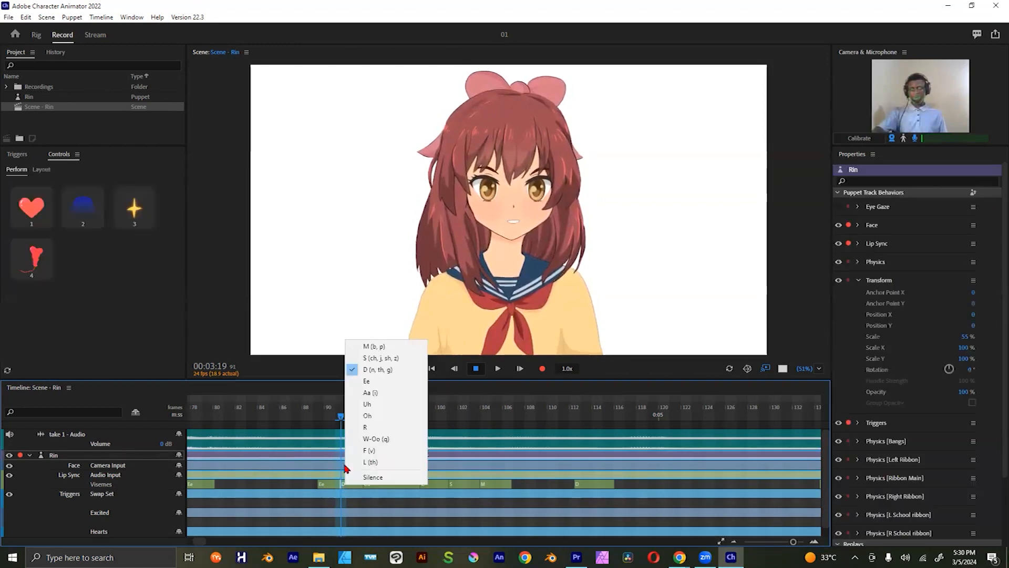
left_click(382, 432)
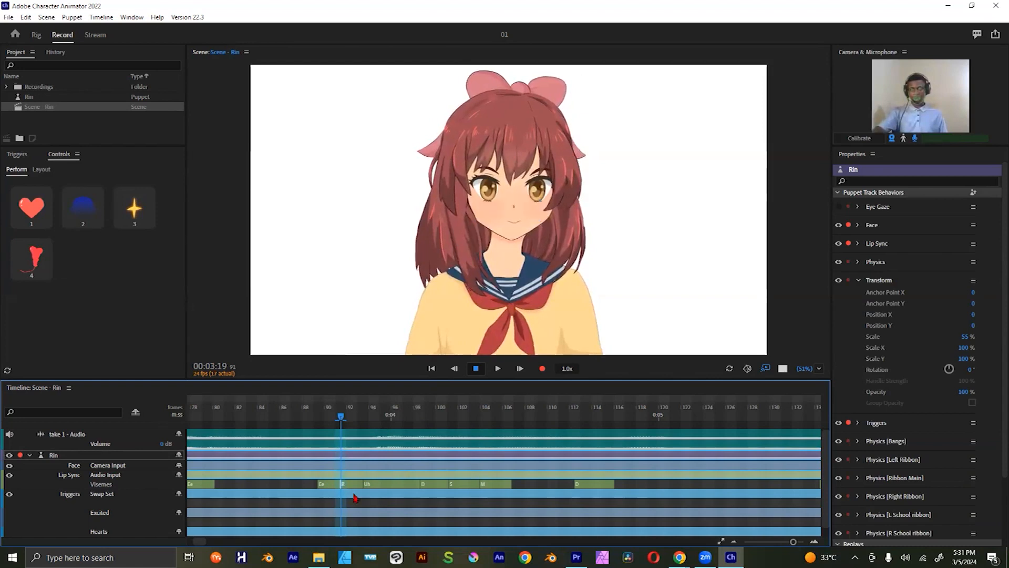
right_click(350, 487)
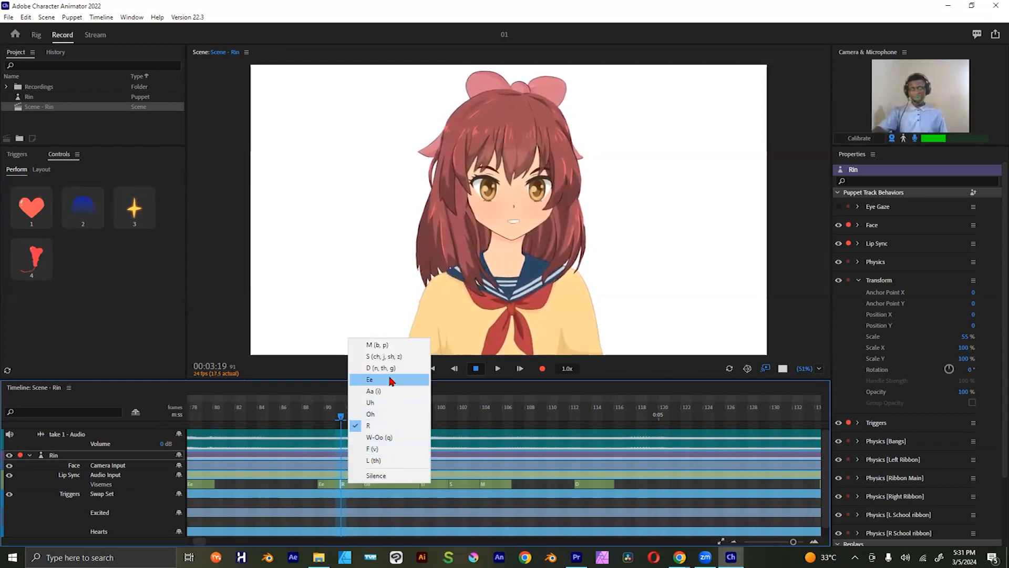
left_click(402, 368)
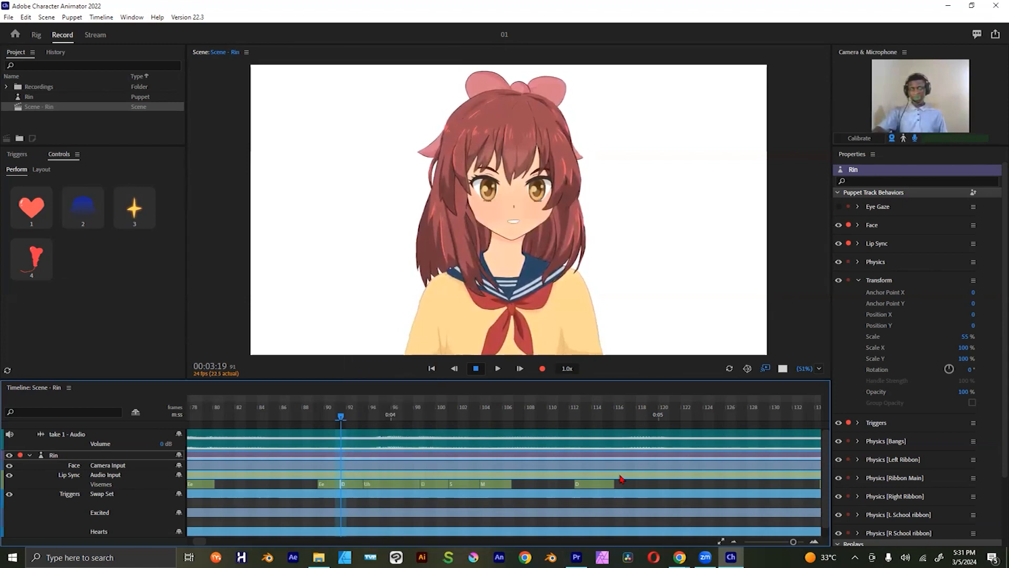
Step: Scrub the playhead to 00:03:22 and view the Stream workspace, returning to the Record workspace
left_click_drag(335, 417, 380, 407)
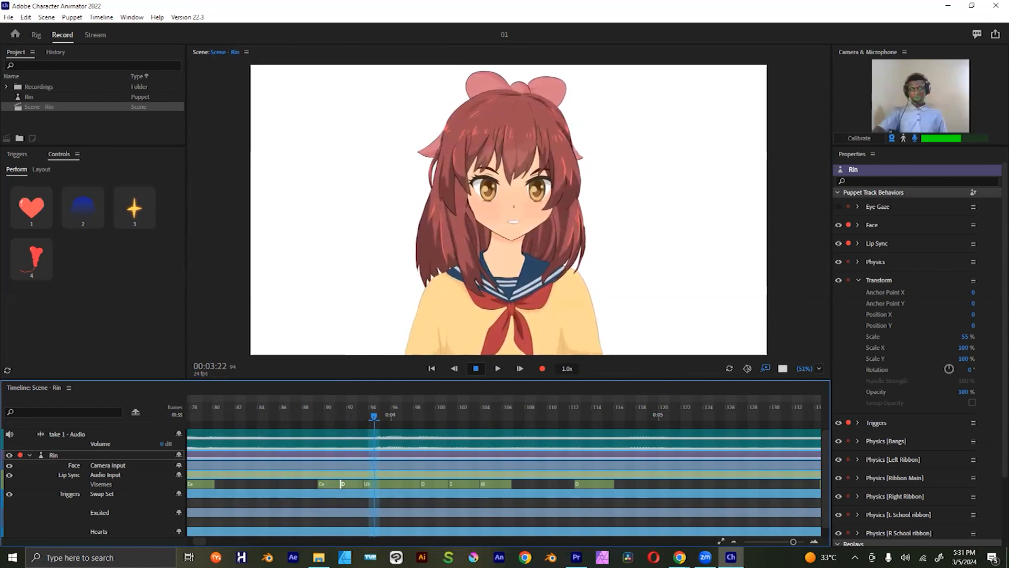
left_click_drag(795, 545, 784, 545)
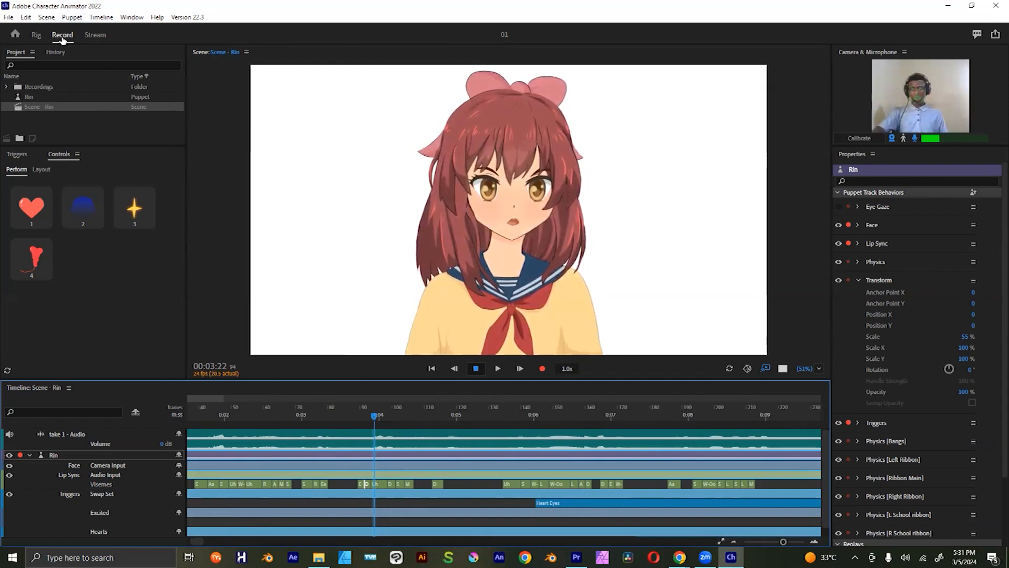
left_click(95, 35)
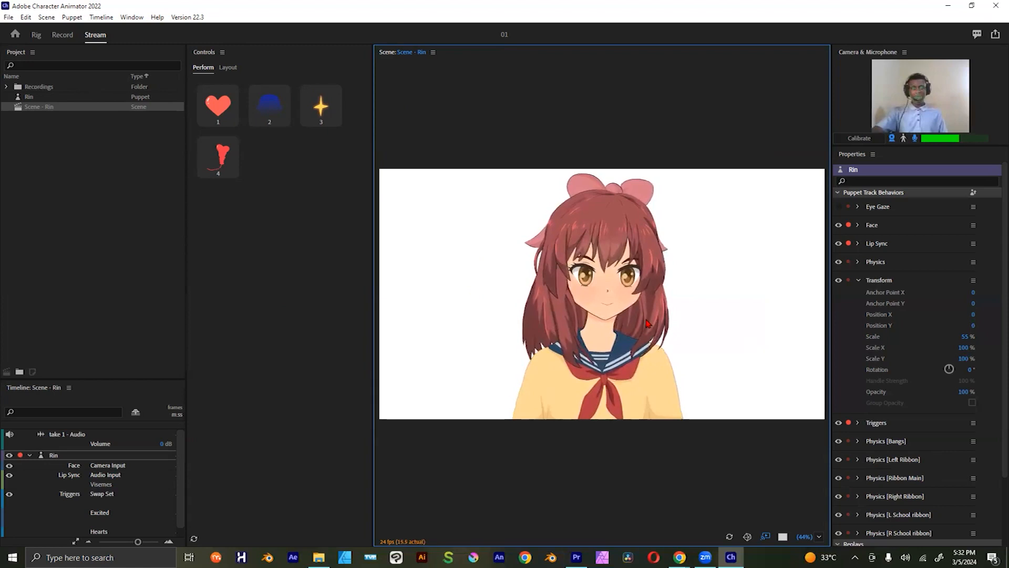
left_click(61, 35)
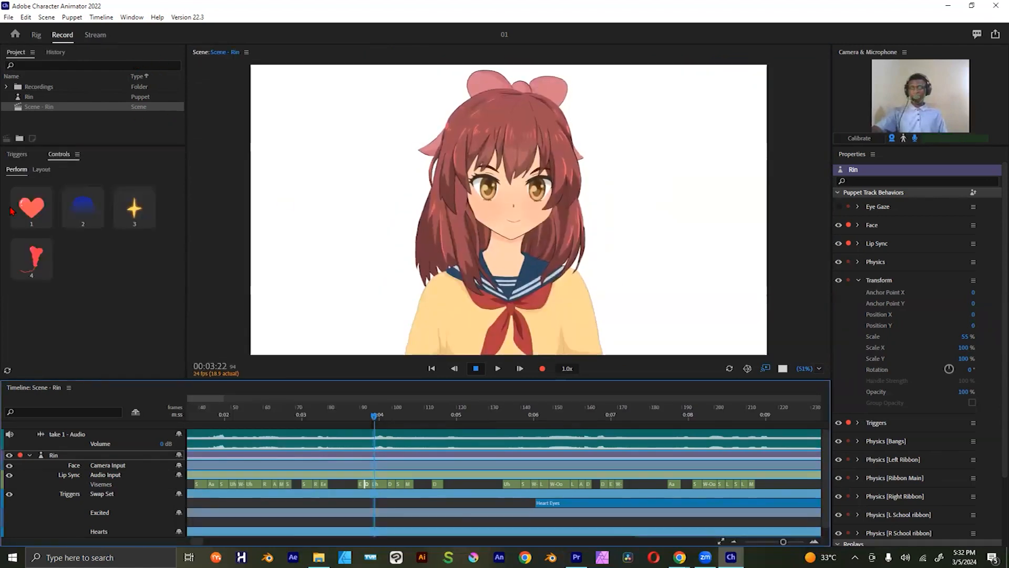
Step: Expand the Recordings folder and its 2024-03-05 subfolder, and inspect the recorded take's audio file
left_click(31, 89)
left_click(37, 98)
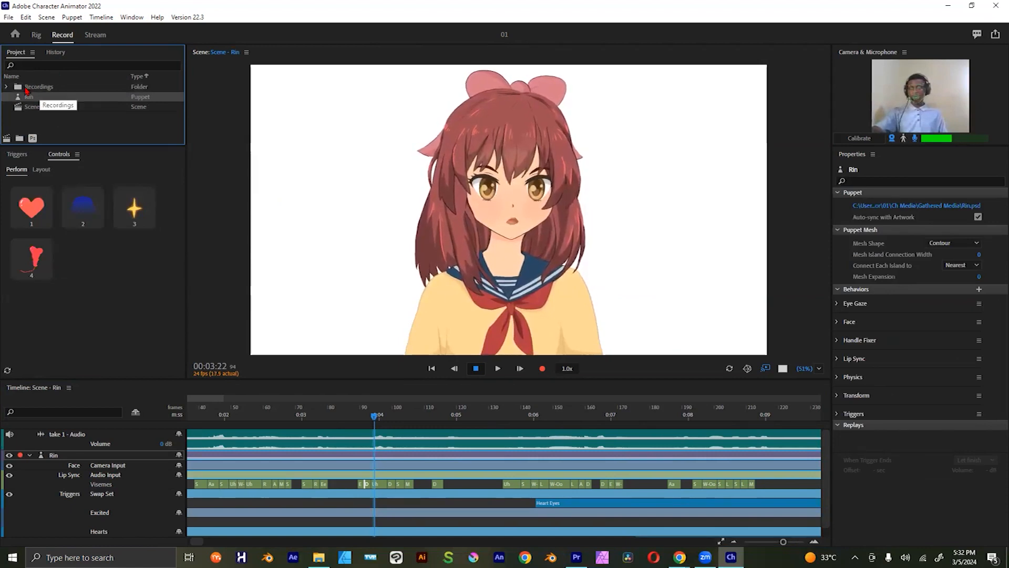
left_click(7, 87)
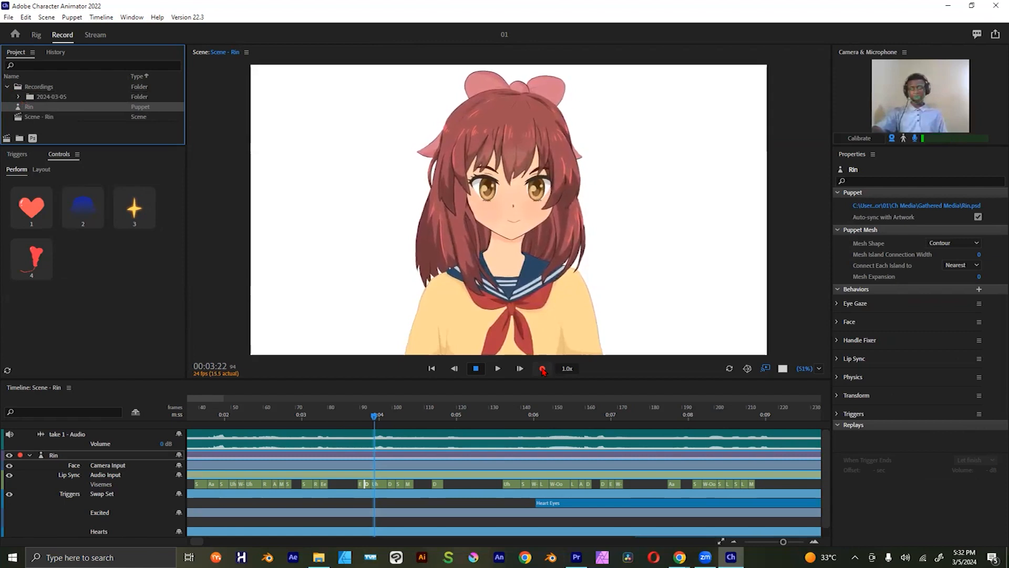
left_click(256, 439)
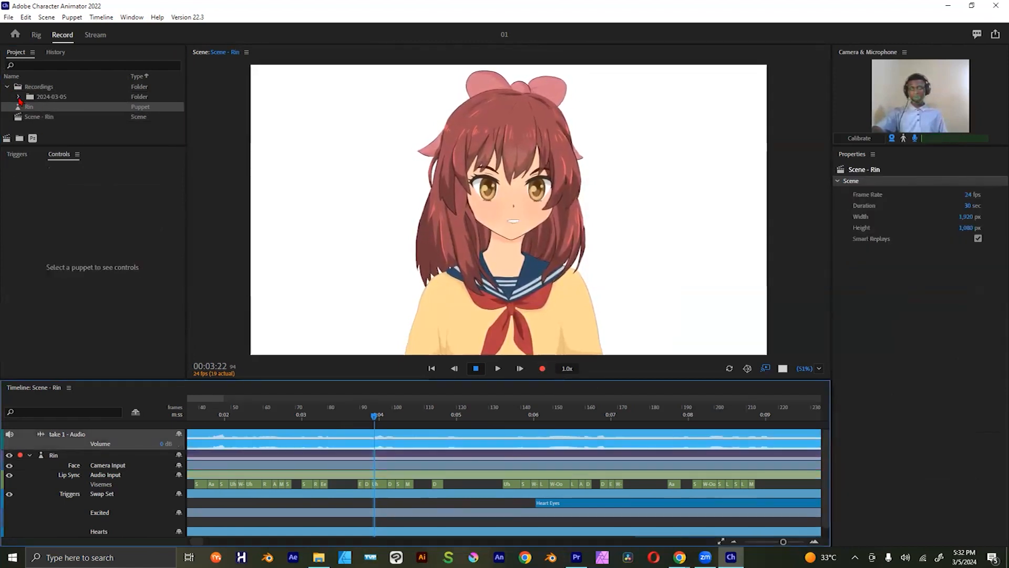
left_click(19, 103)
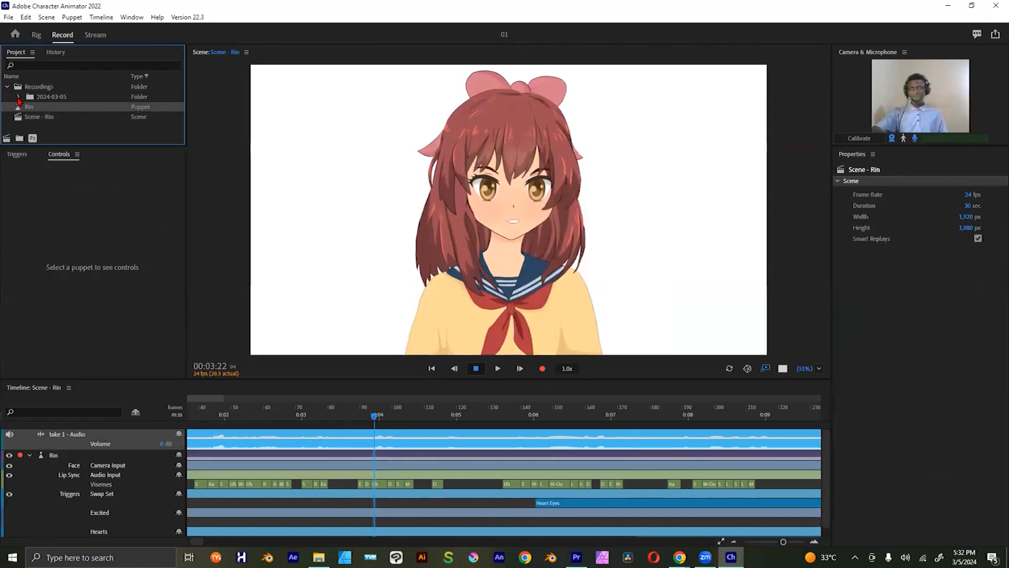
left_click(18, 98)
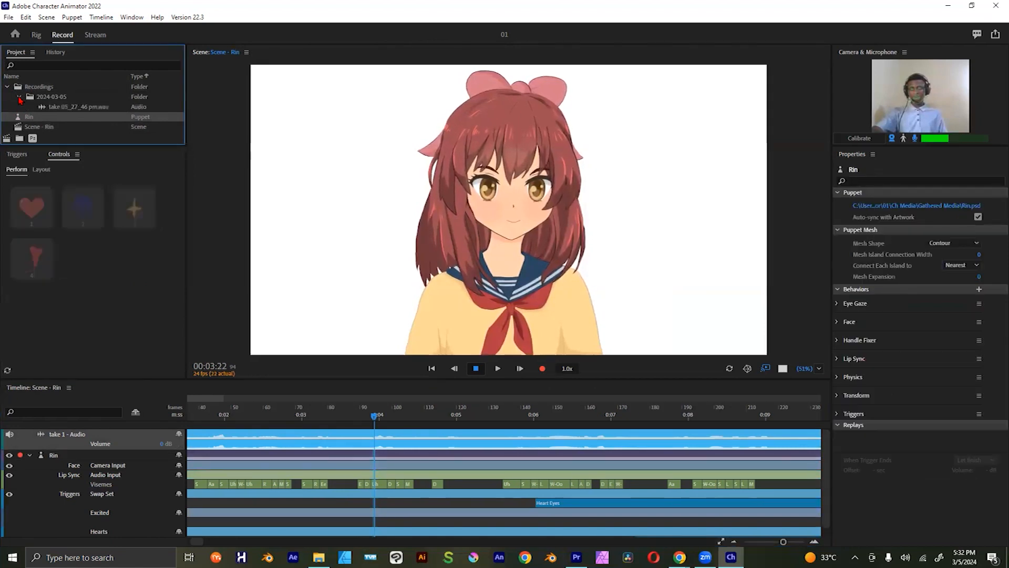
left_click(68, 108)
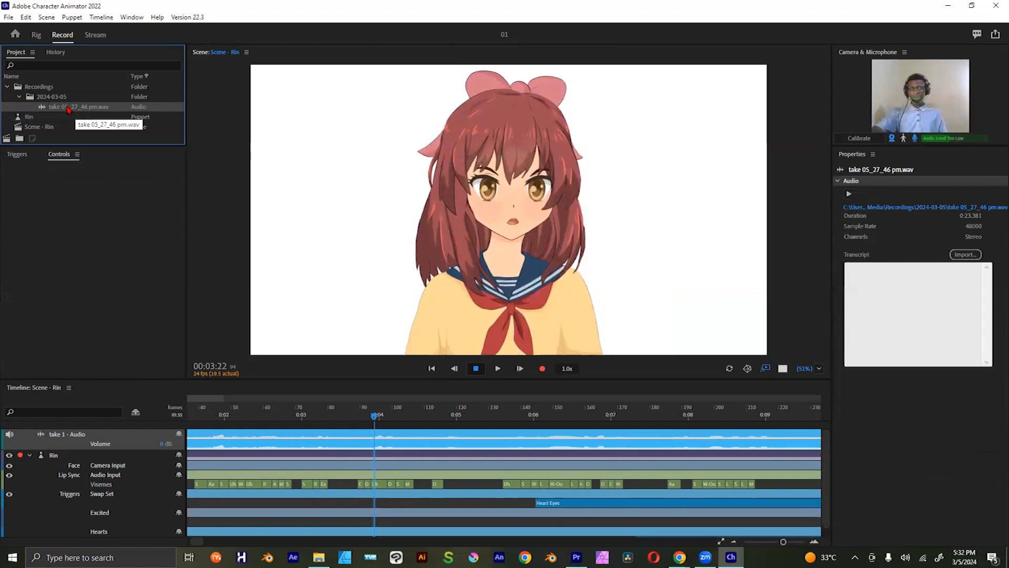
Step: Review the properties of the Rin puppet and the Scene - Rin scene, leaving the Rin puppet selected
left_click(36, 119)
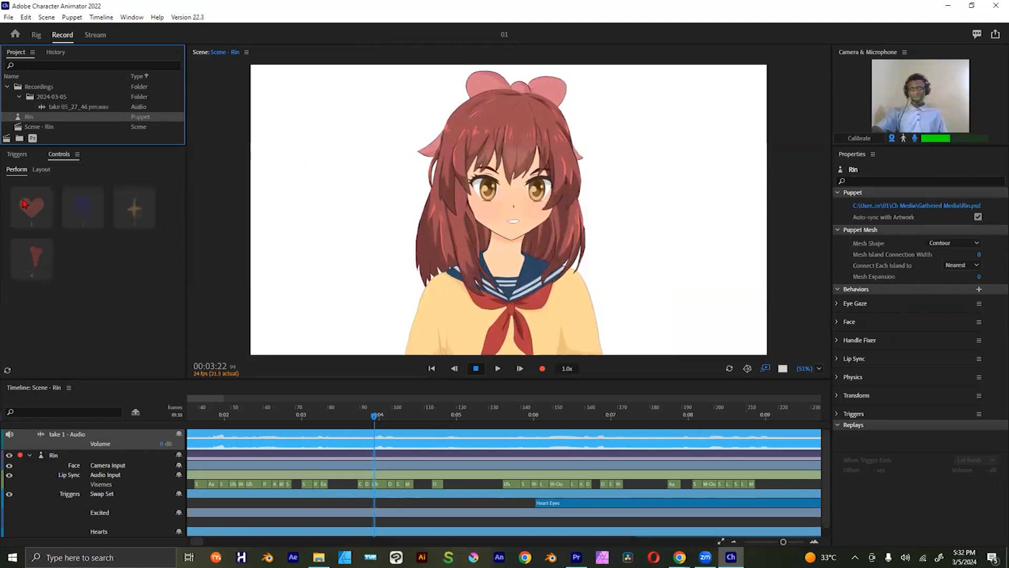
left_click(38, 127)
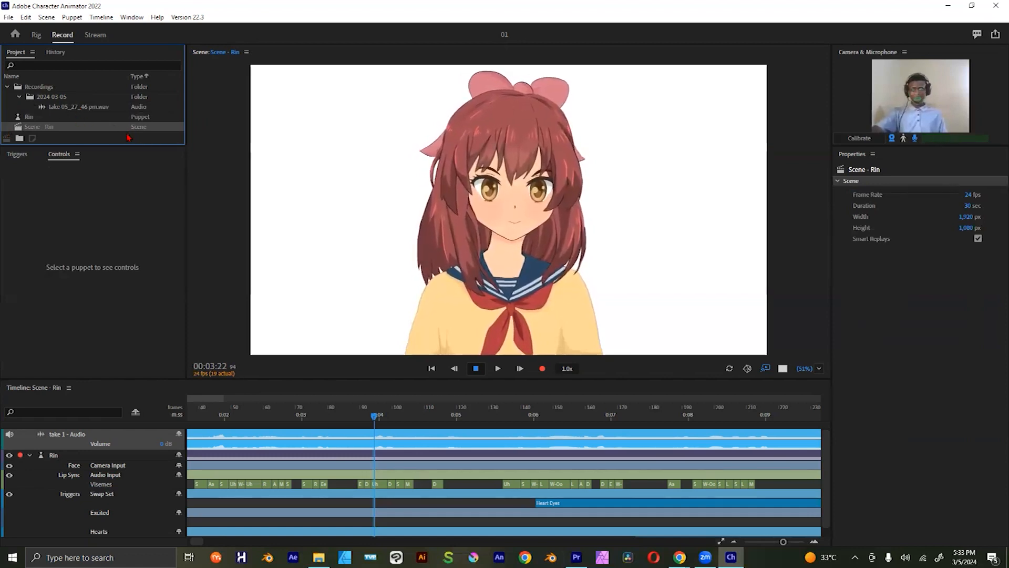
left_click(51, 109)
left_click(48, 117)
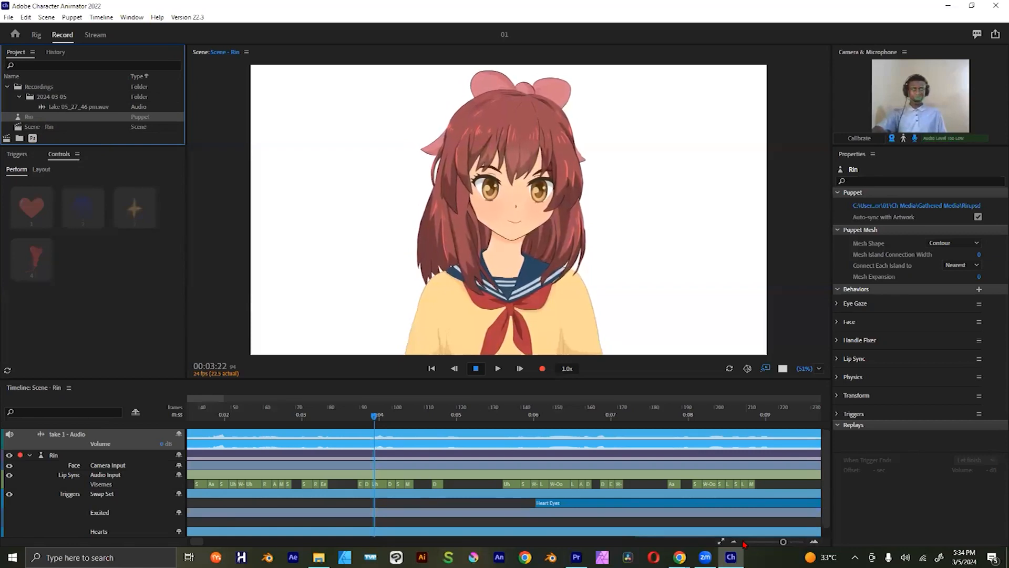
Step: Try to open the Rin puppet's source artwork Rin.psd for external editing, and leave the web app prompt
mouse_move(705, 556)
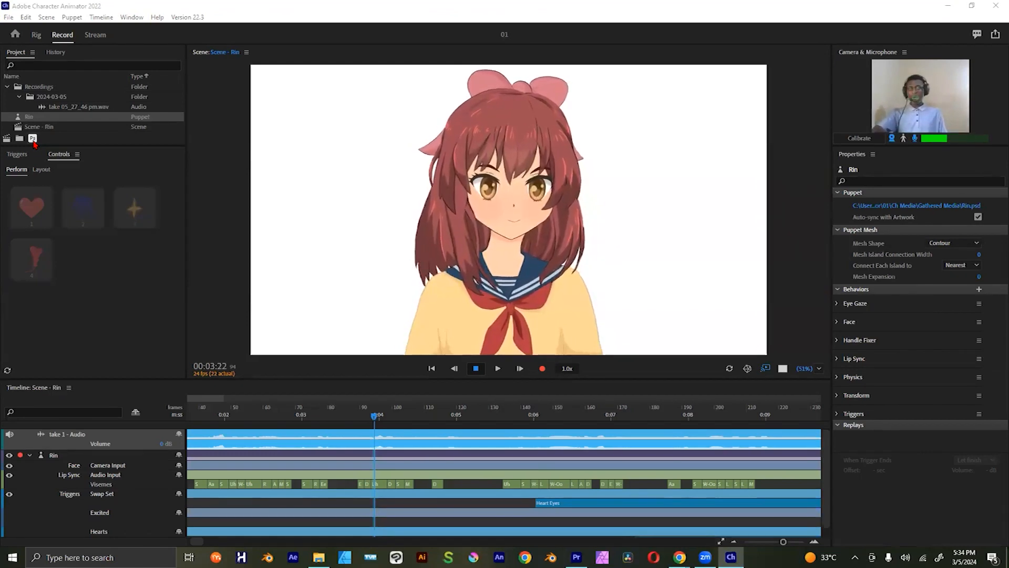
left_click(32, 139)
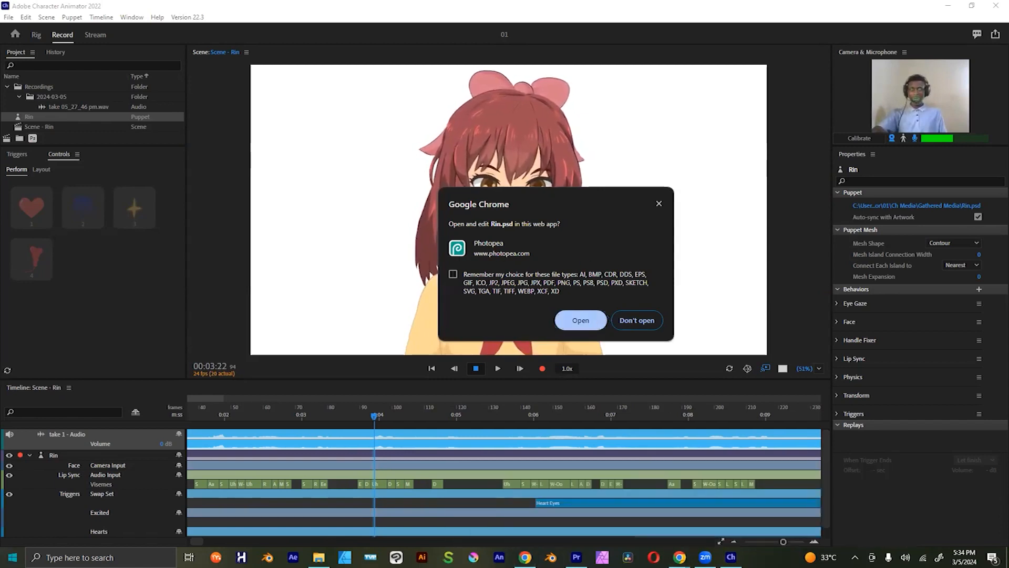
key("super")
left_click(318, 137)
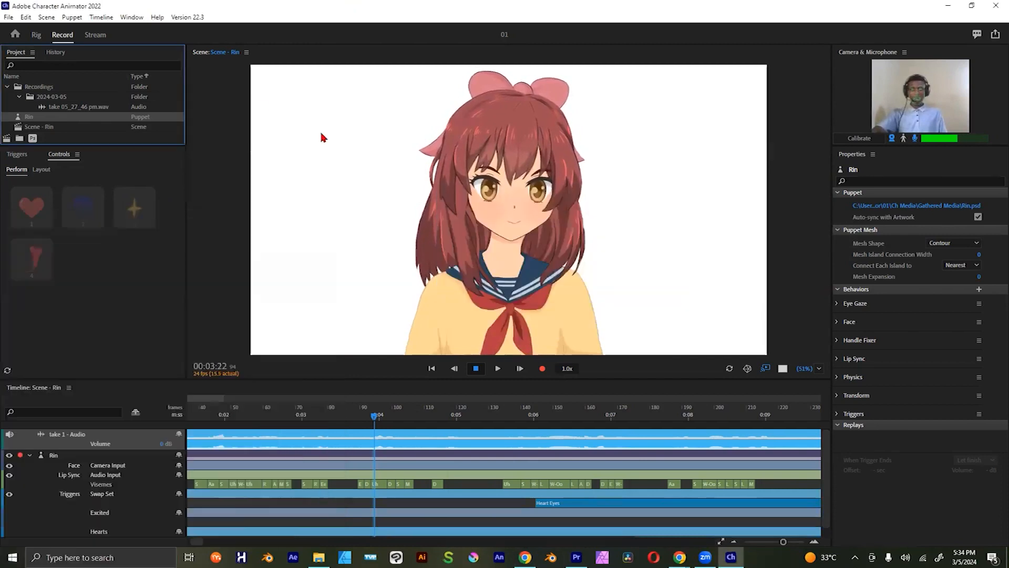
Step: Switch to Chrome and open photopea.com in a new browser tab
key("super")
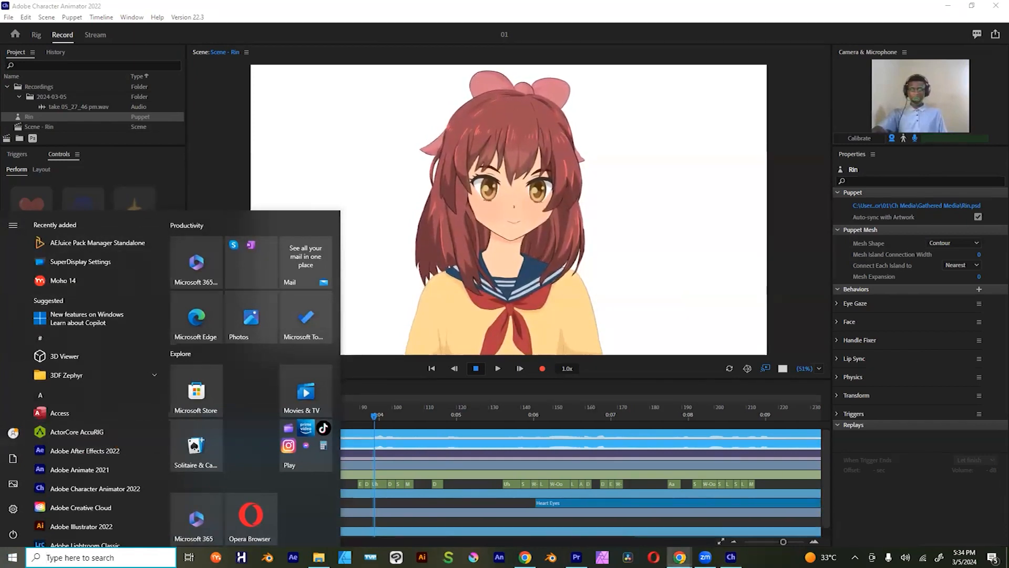
mouse_move(680, 557)
left_click(843, 527)
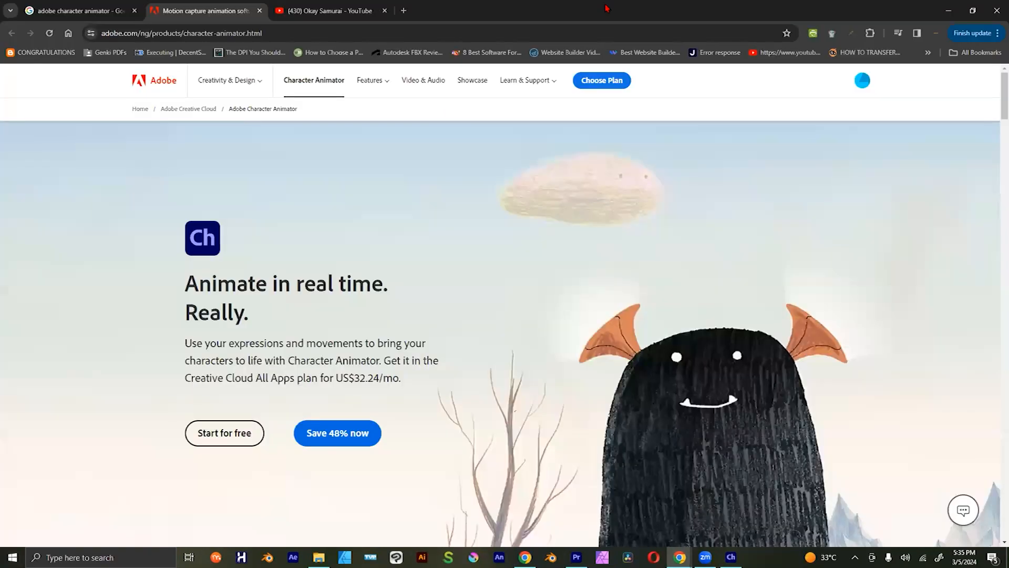
left_click(404, 11)
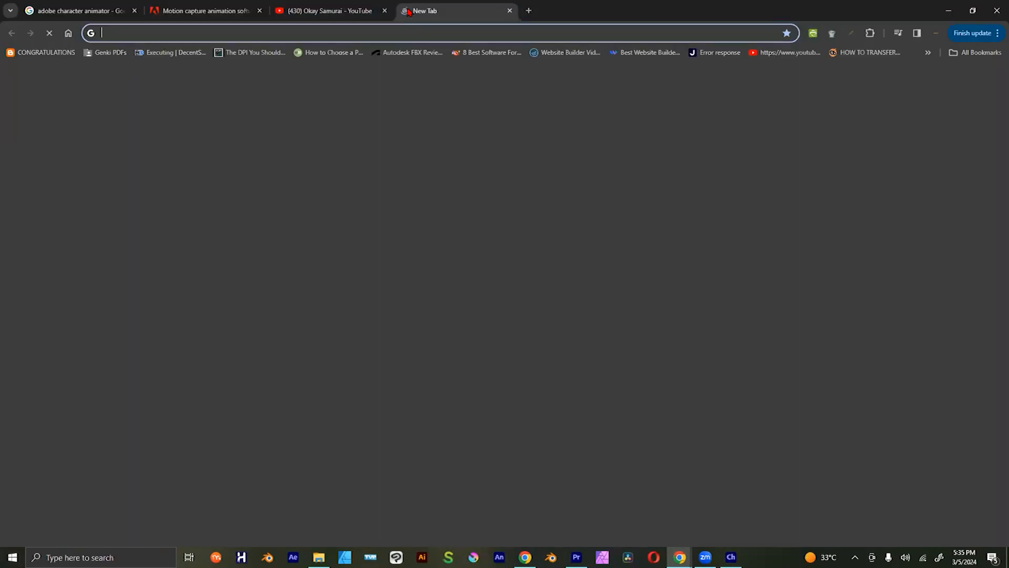
type("ph")
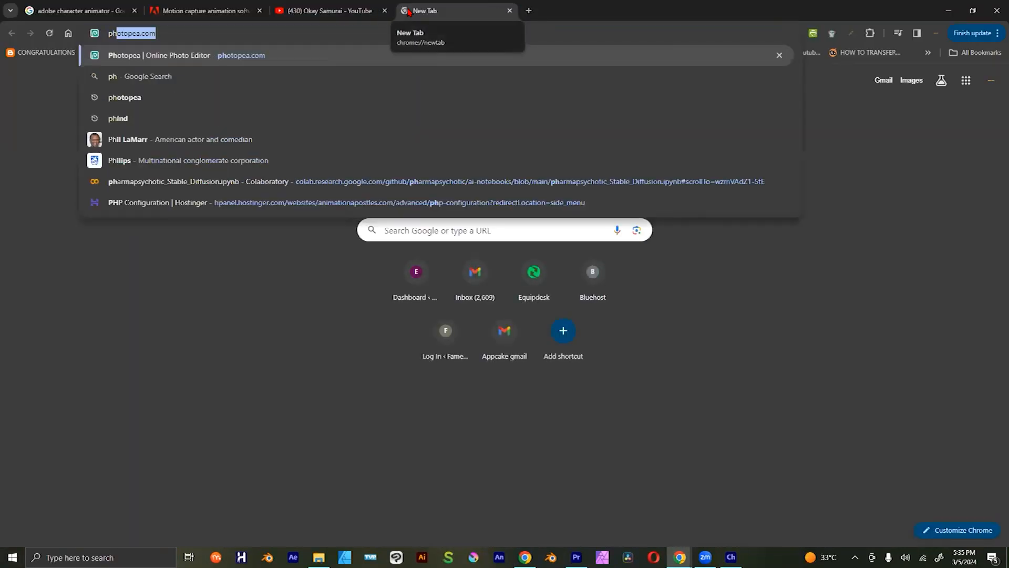
key("Return")
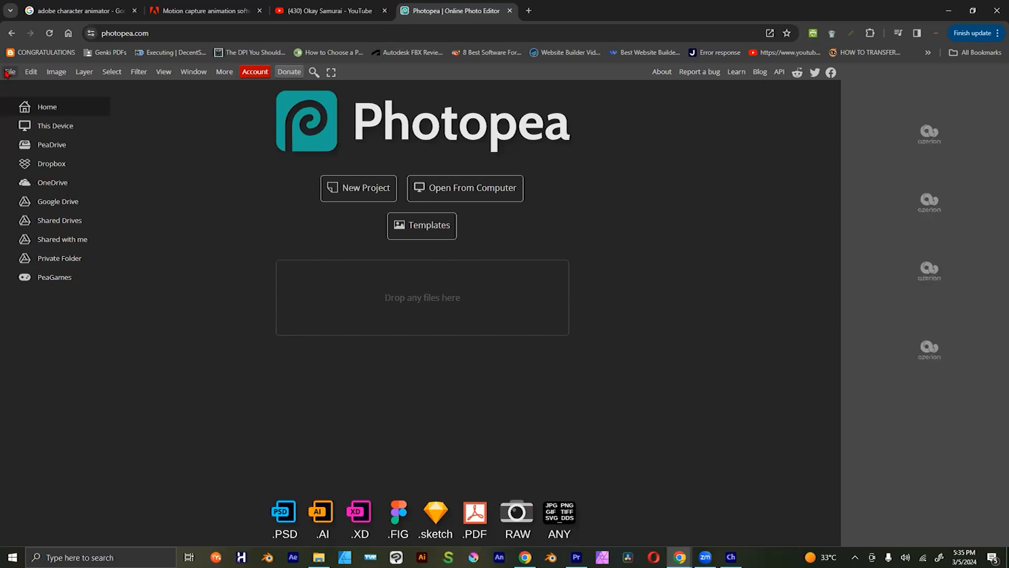
Step: Look over Photopea's file commands and its list of available windows
left_click(7, 72)
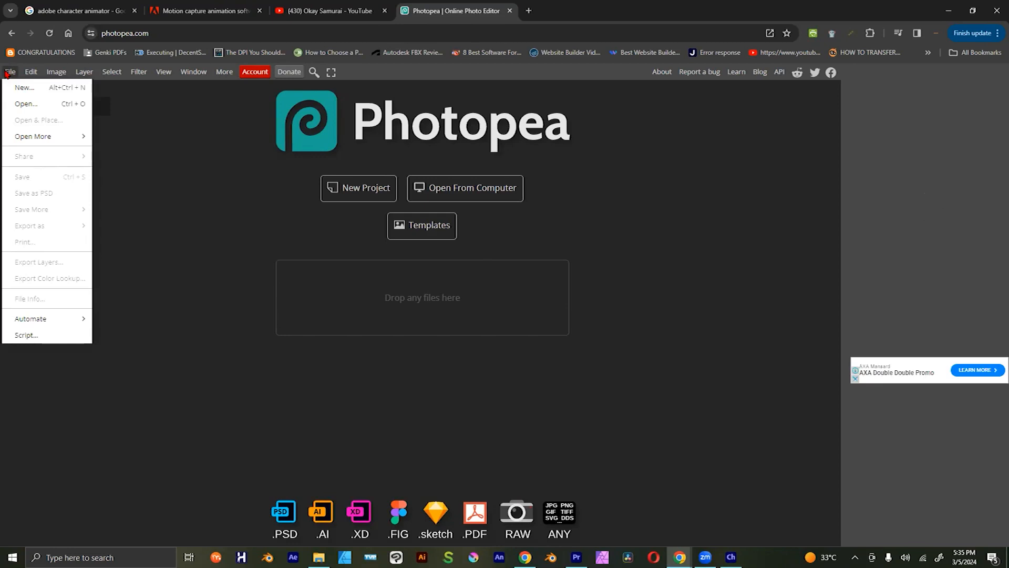
mouse_move(193, 72)
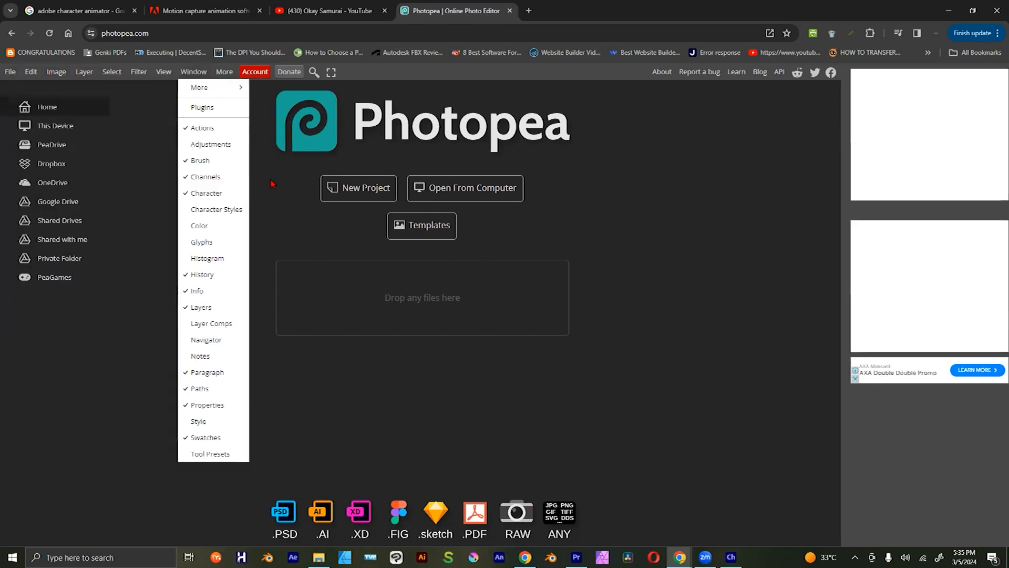
left_click(299, 209)
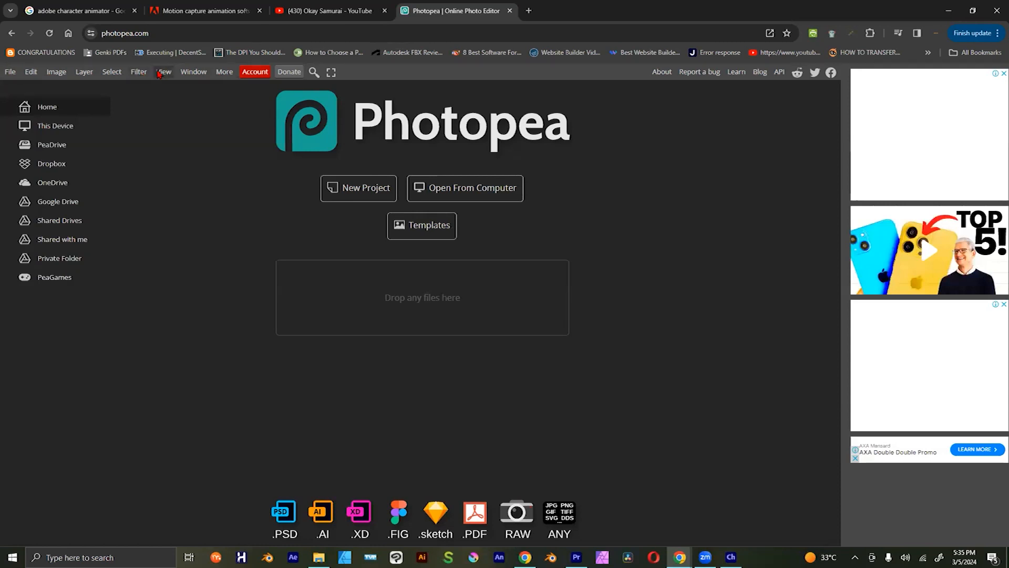
Step: Search the web for "photopea download" and open the Photopea | Online Photo Editor result
left_click(180, 33)
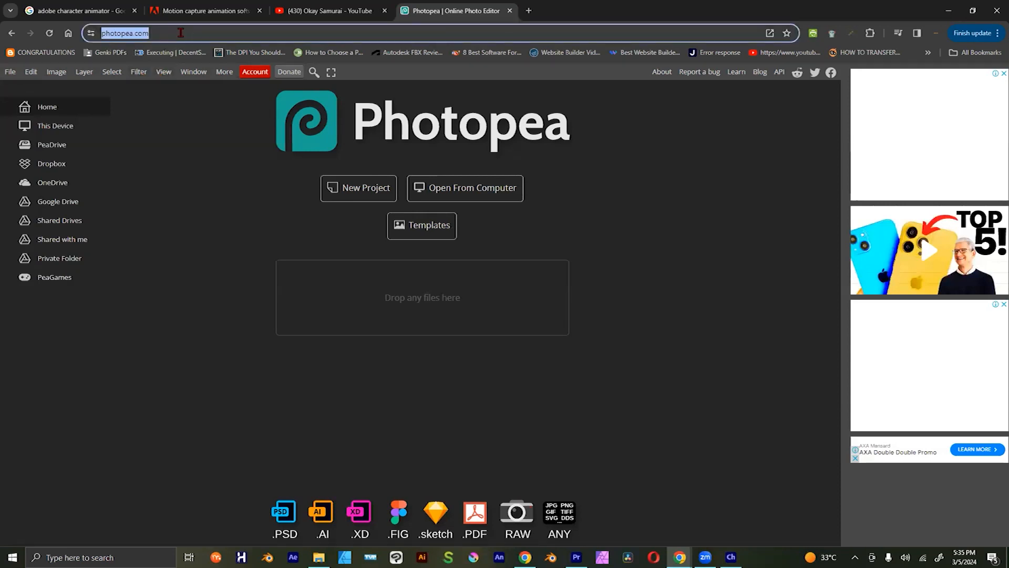
type("phtot")
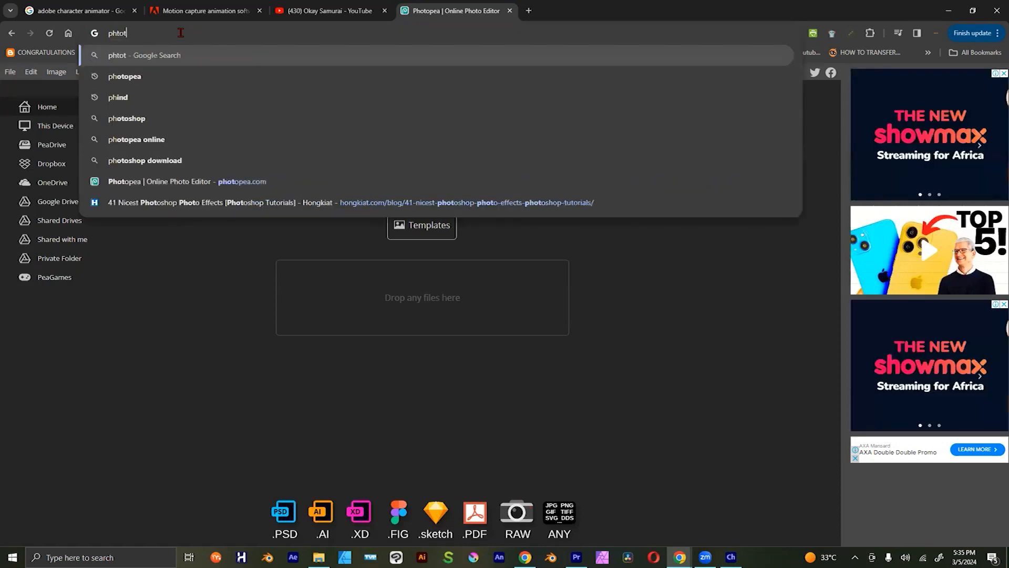
key("BackSpace")
key("BackSpace")
key("BackSpace")
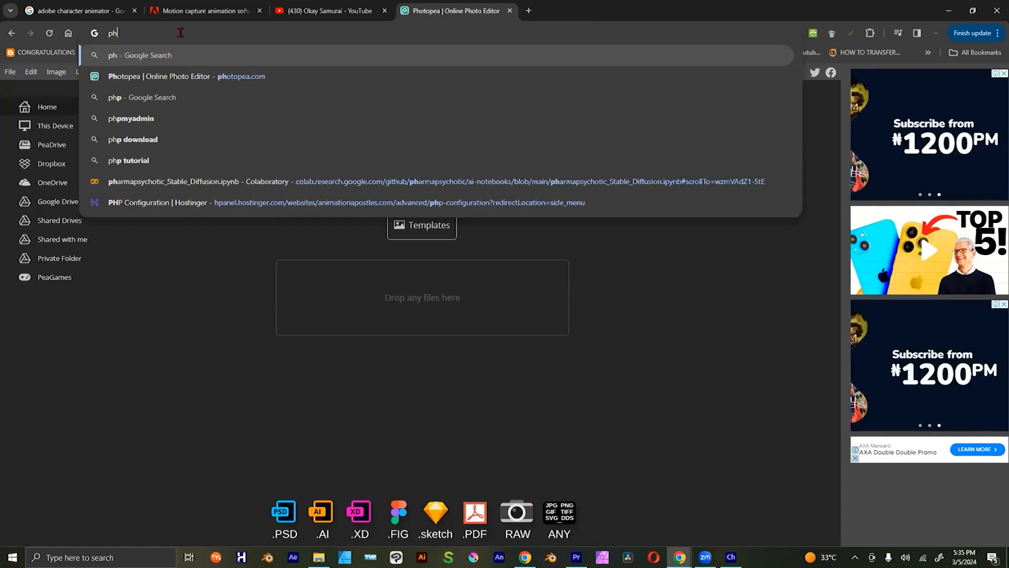
type("otopea")
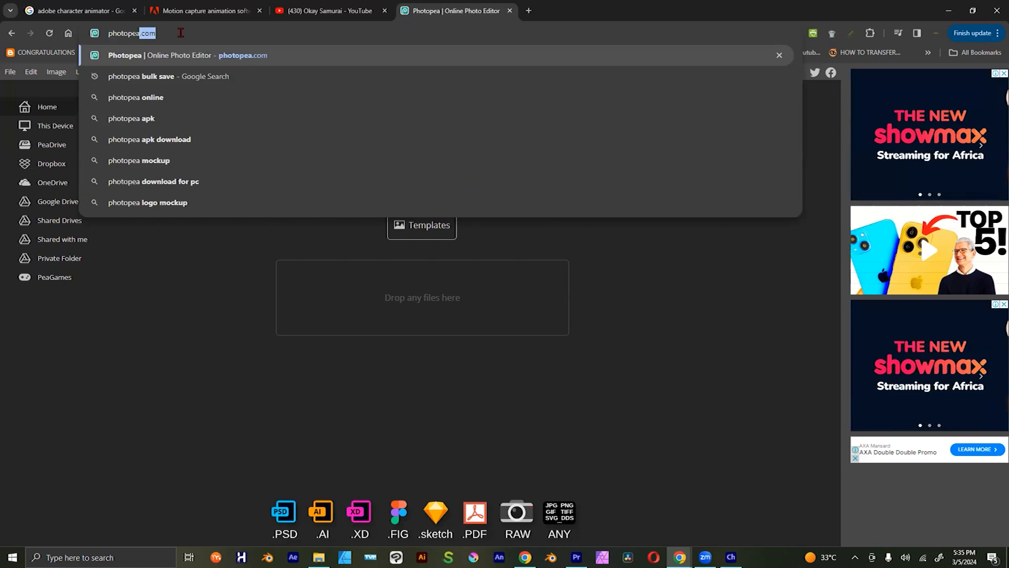
key("BackSpace")
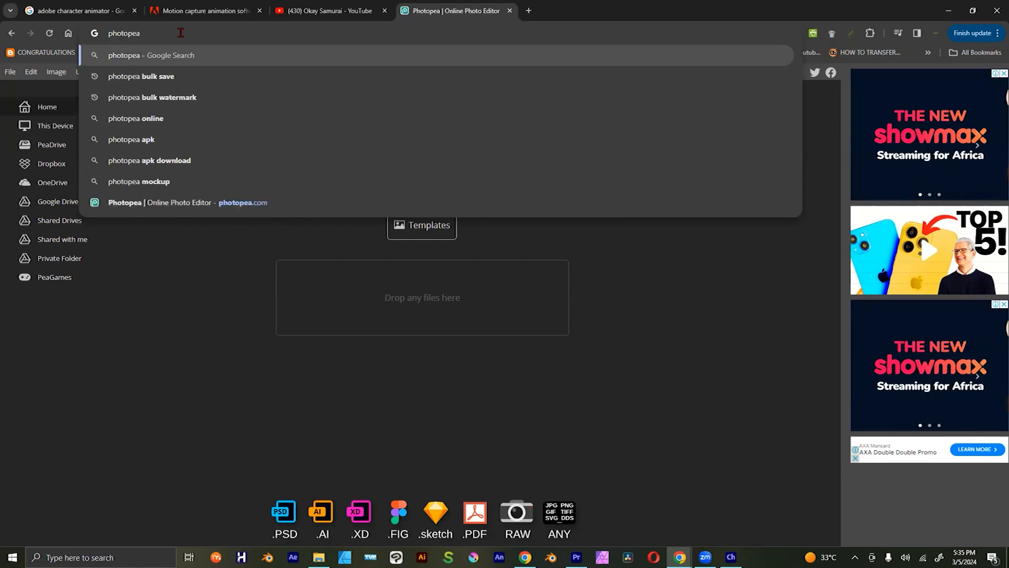
type("download")
key("Return")
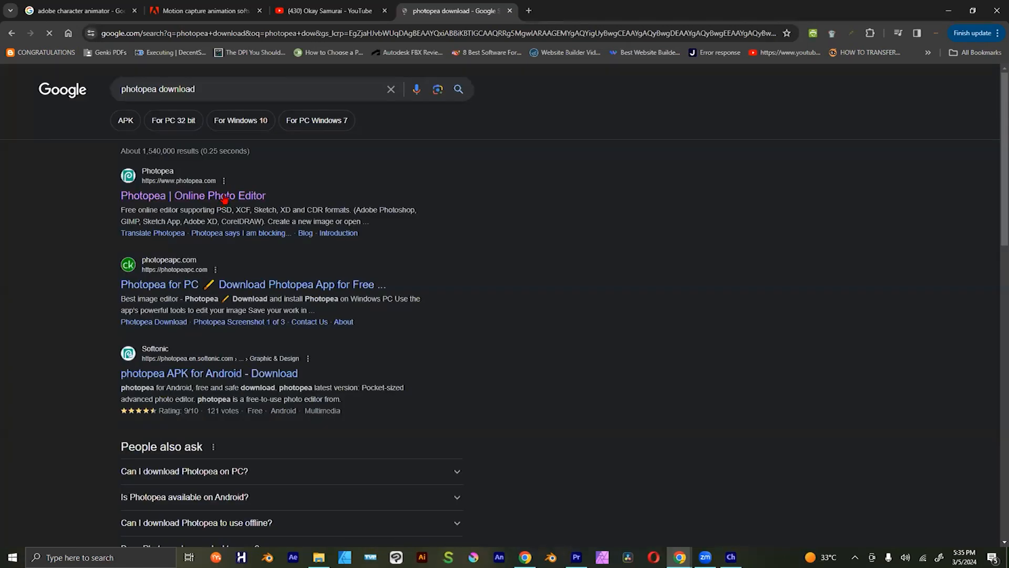
left_click(225, 198)
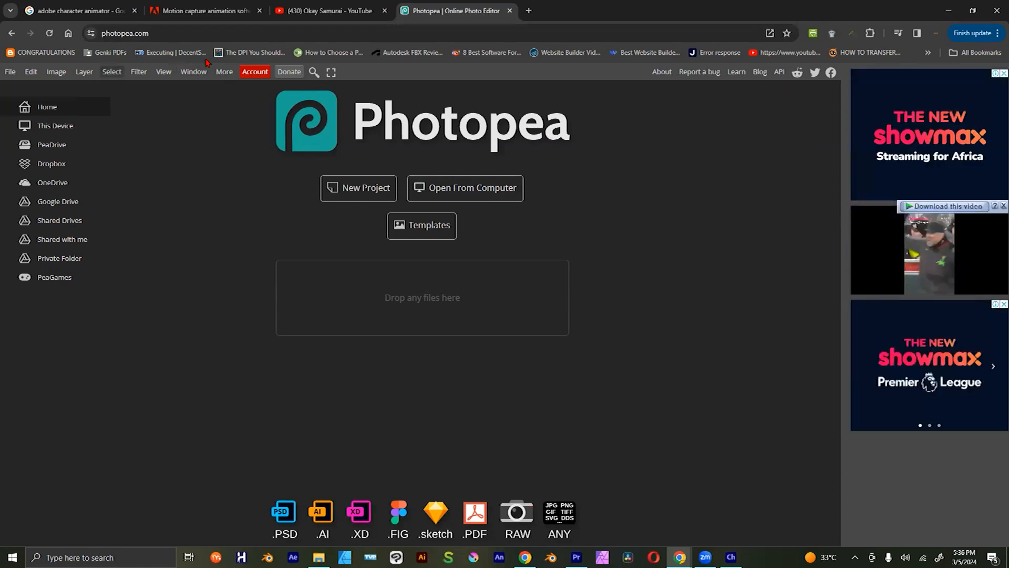
Step: Show the desktop and try to launch Photopea from its shortcut
key("super+d")
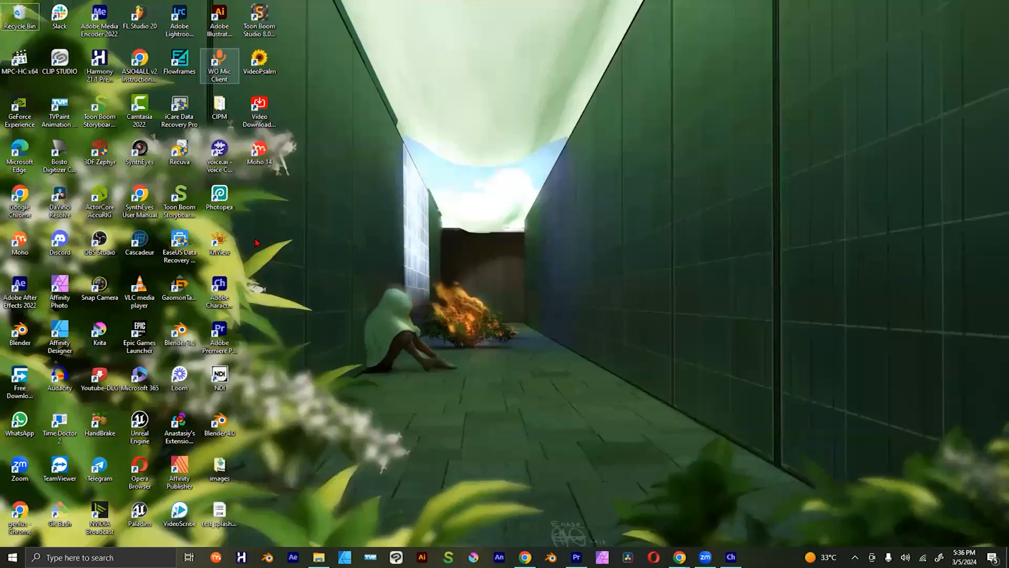
left_click(223, 205)
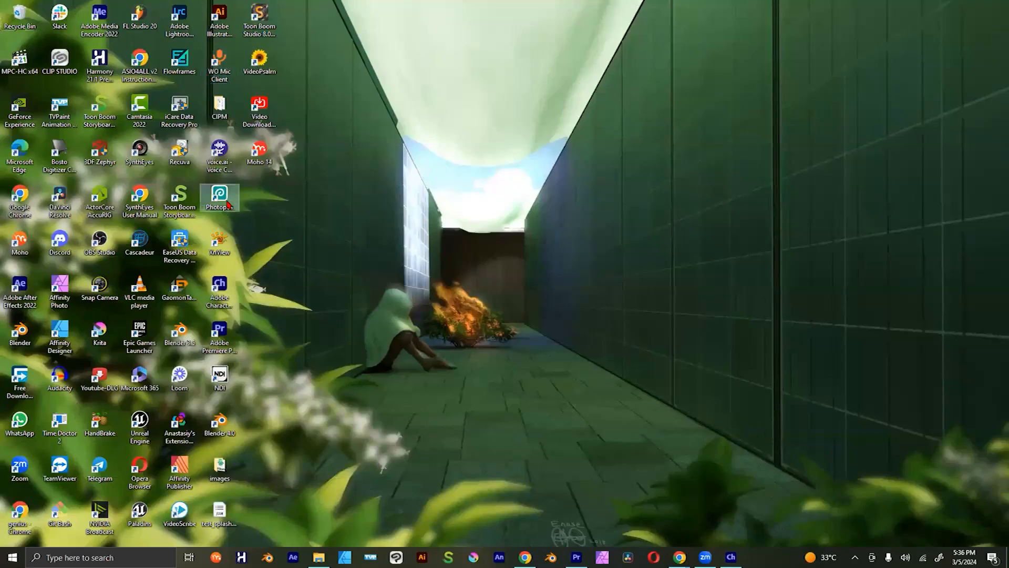
double_click(223, 203)
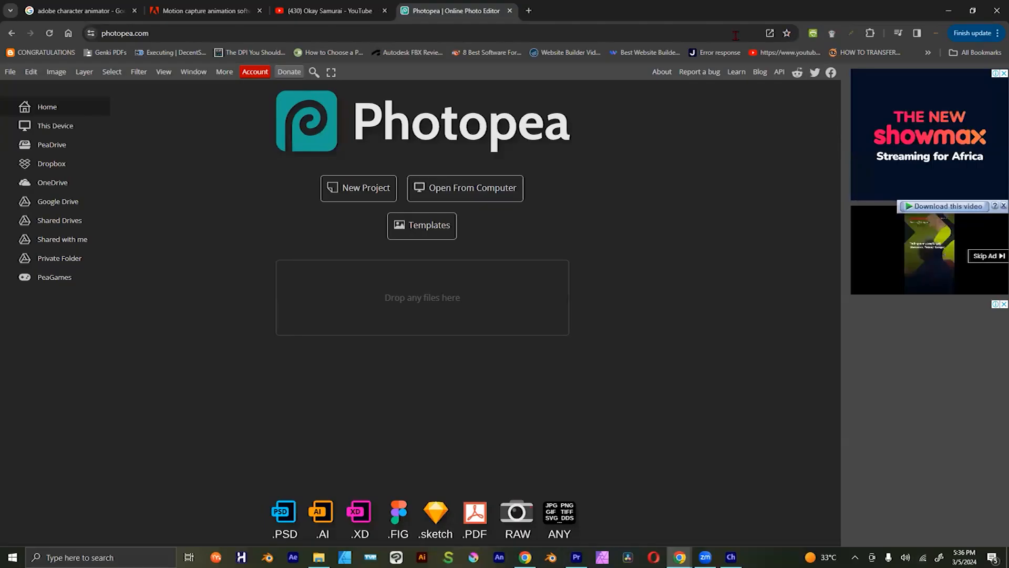
left_click(400, 33)
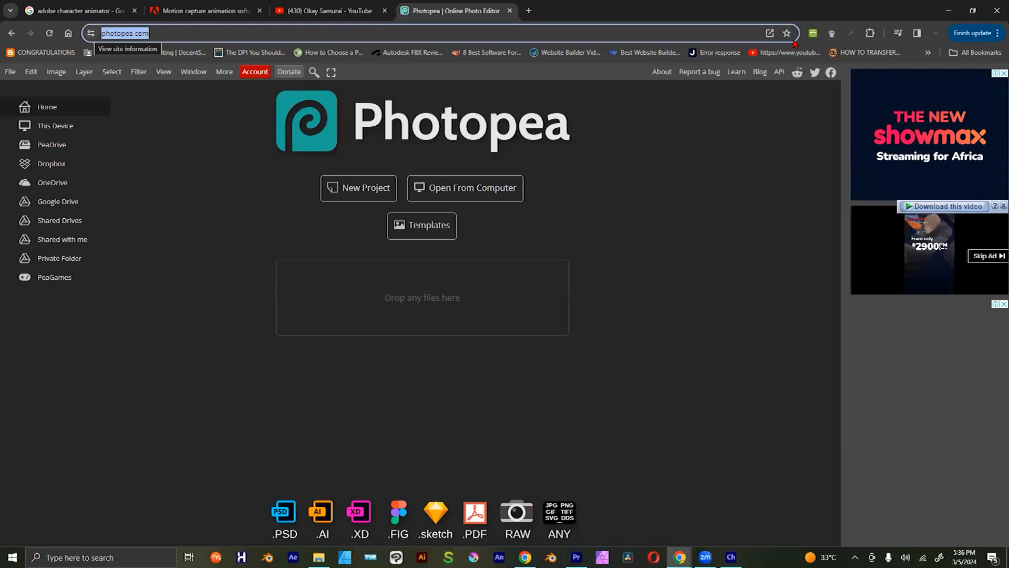
left_click(759, 237)
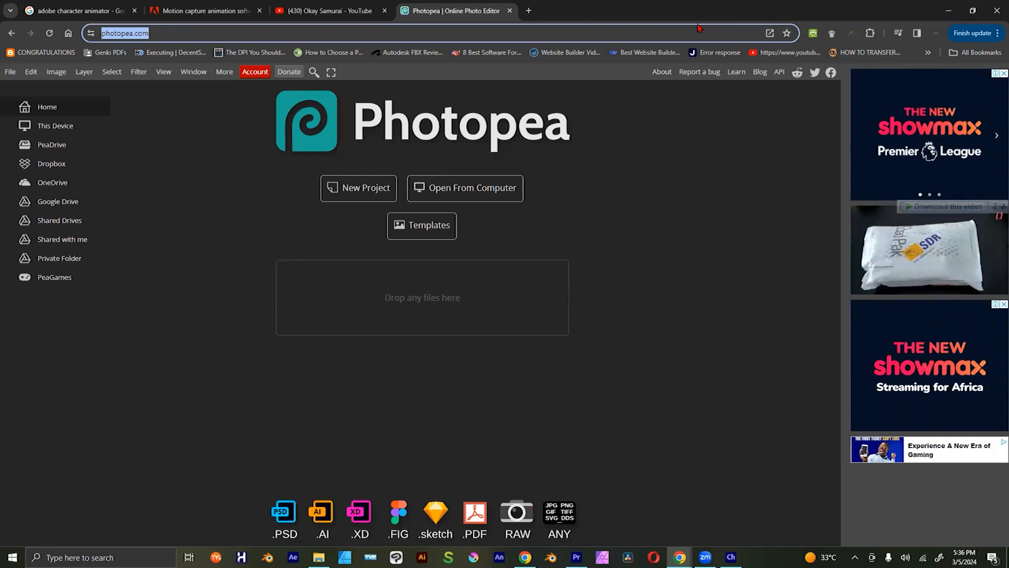
key("Escape")
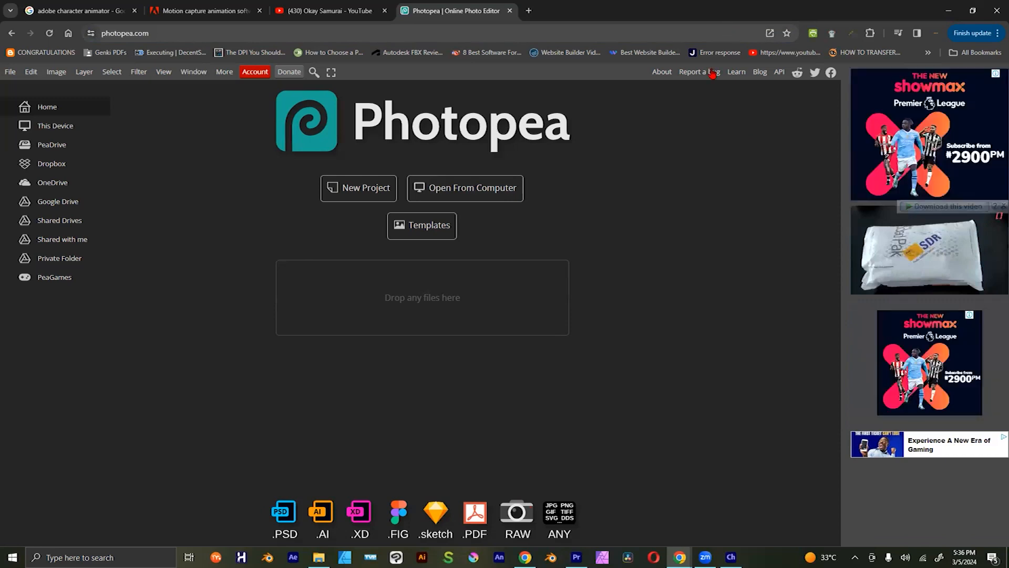
Step: Leave the browser and return to the pending request for Rin.psd, accepting to open the file in the Photopea web app
left_click(950, 11)
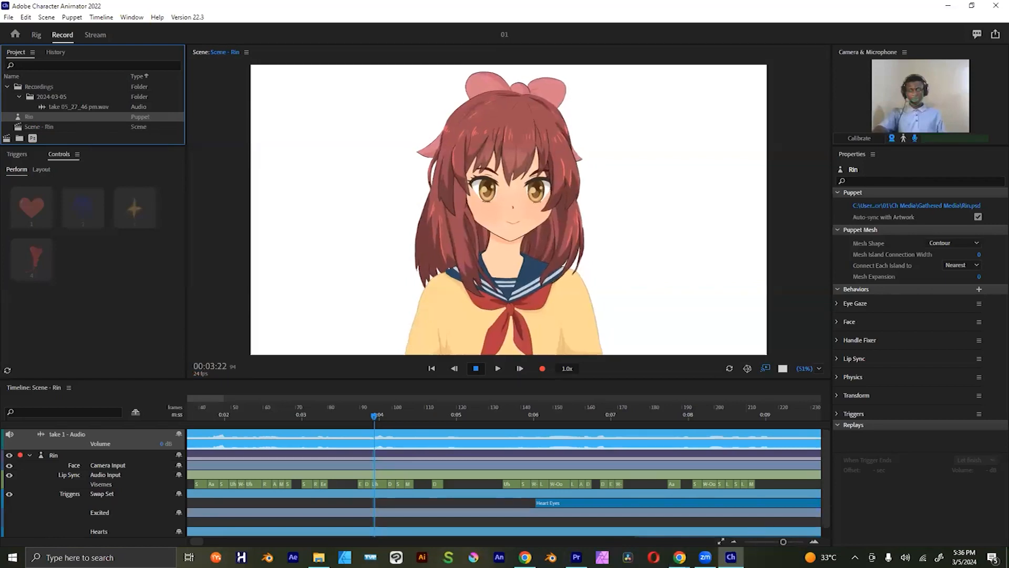
left_click(679, 557)
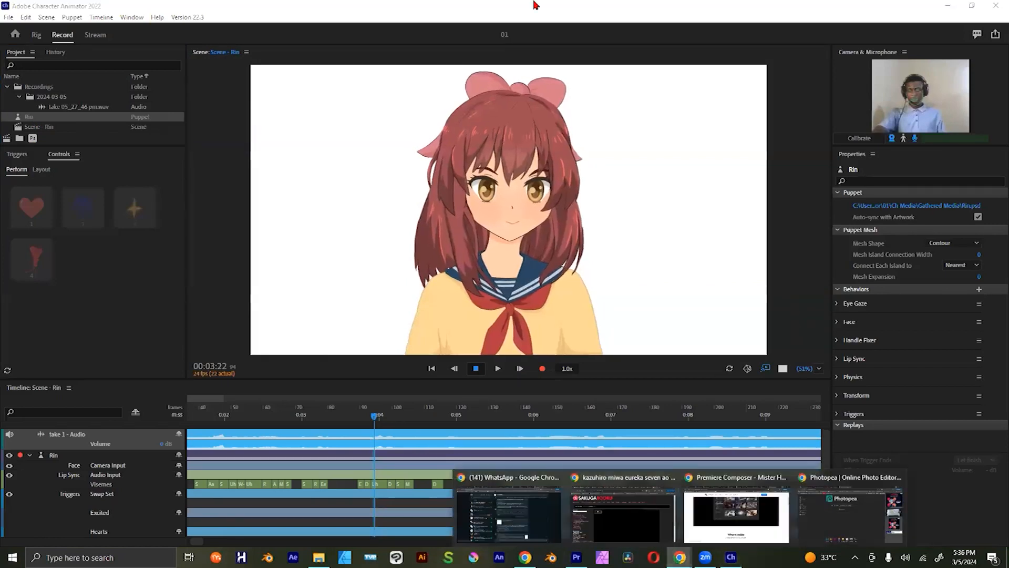
key("alt+Tab")
left_click(394, 243)
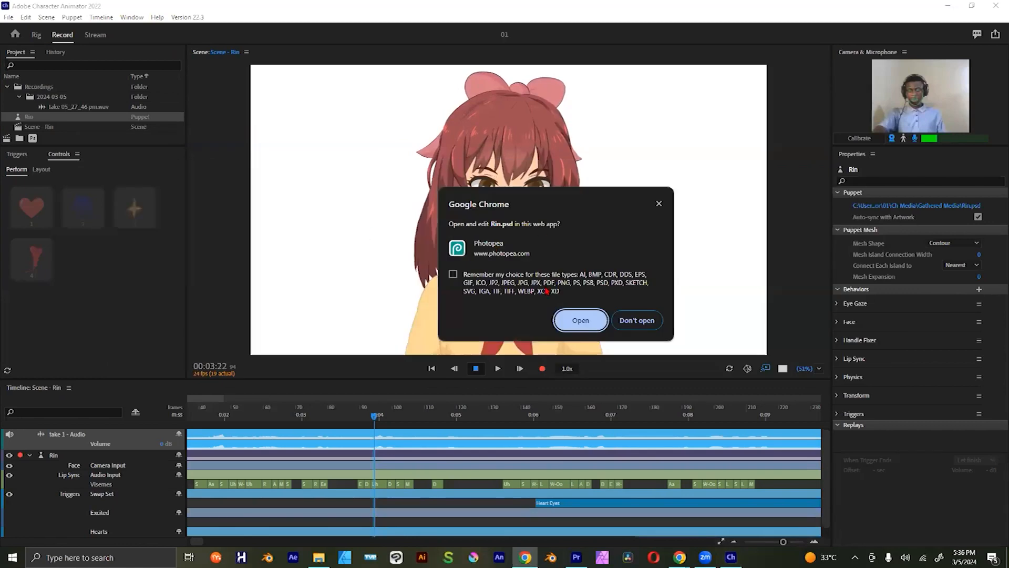
left_click(574, 319)
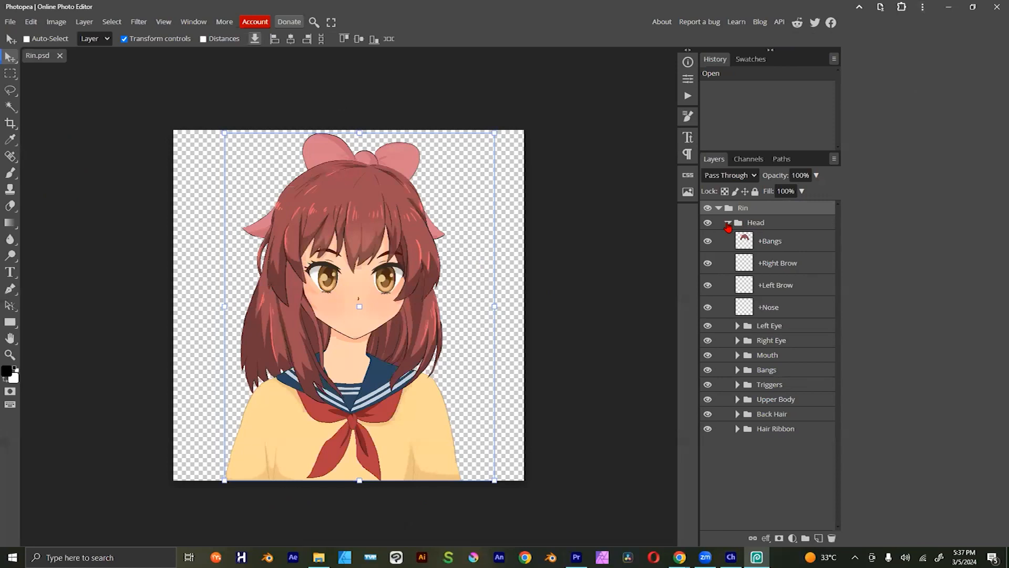
Step: Collapse and re-expand the Head group, then briefly hide and restore the +Bangs layer to see which part it holds
left_click(728, 224)
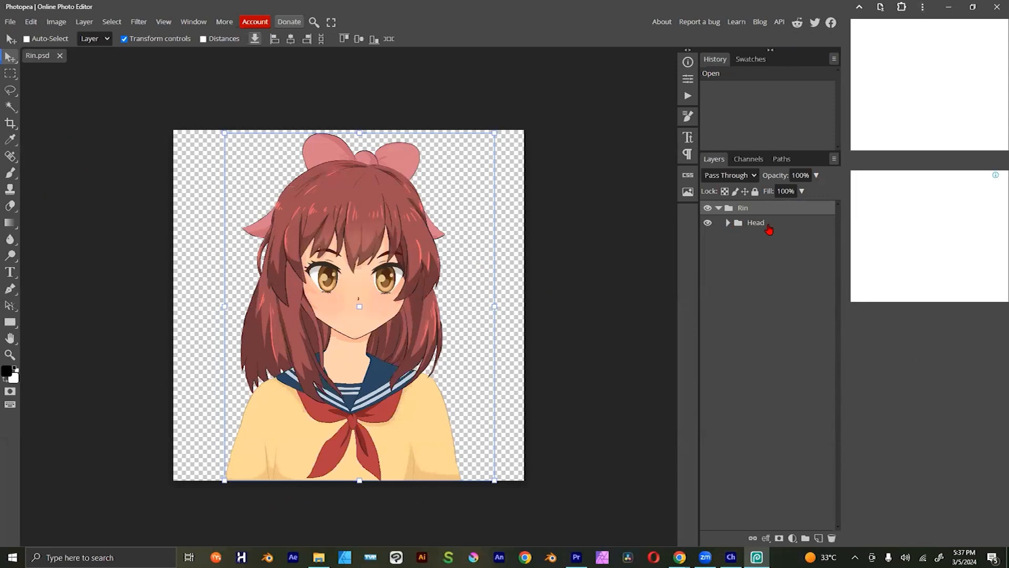
left_click(728, 223)
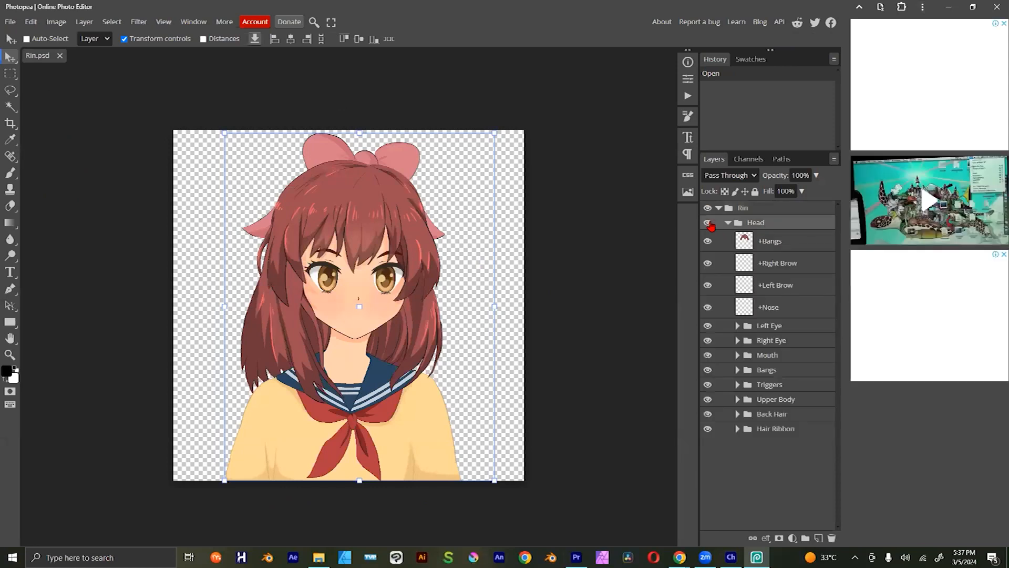
left_click(769, 246)
left_click(708, 242)
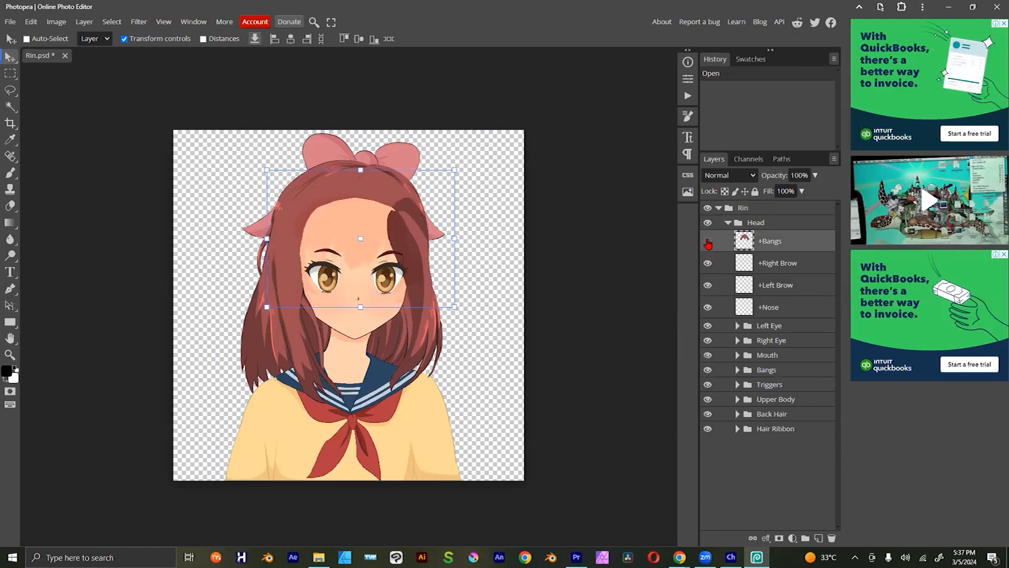
left_click(708, 241)
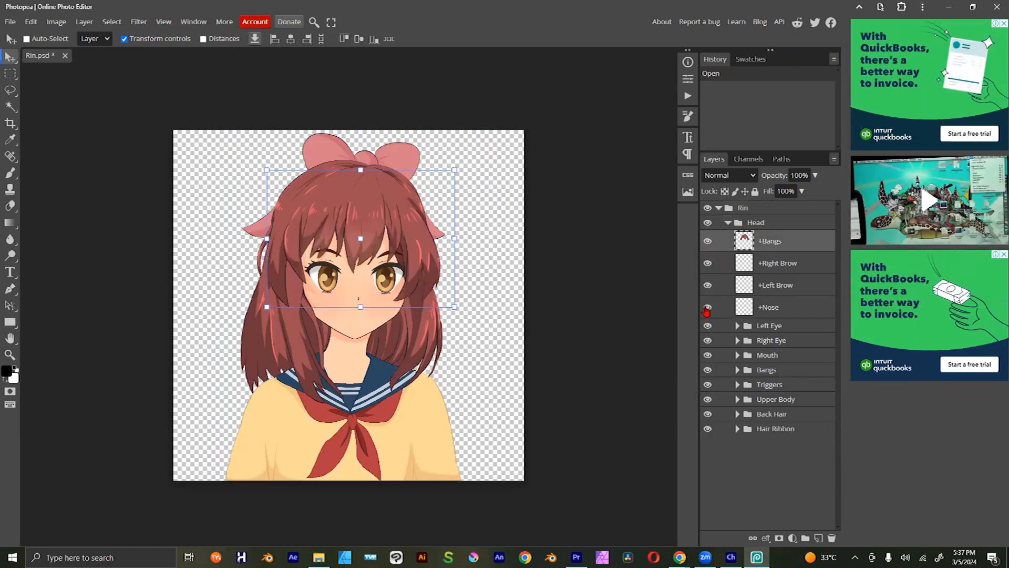
Step: Briefly hide and restore the Left Eye group, then expand it and inspect its Left Blink layer and TriggersL group
left_click(707, 325)
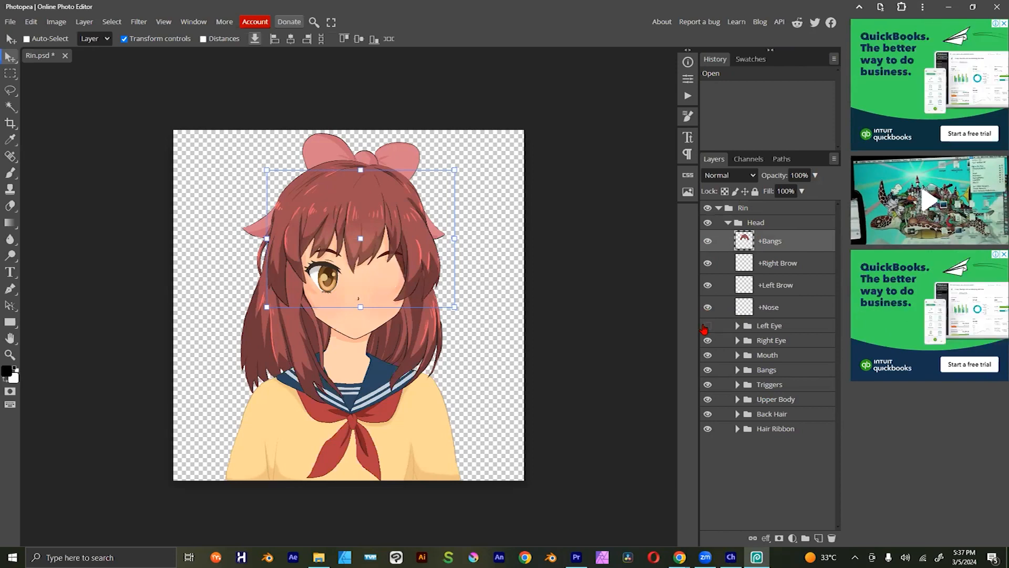
left_click(707, 326)
left_click(737, 325)
left_click(778, 347)
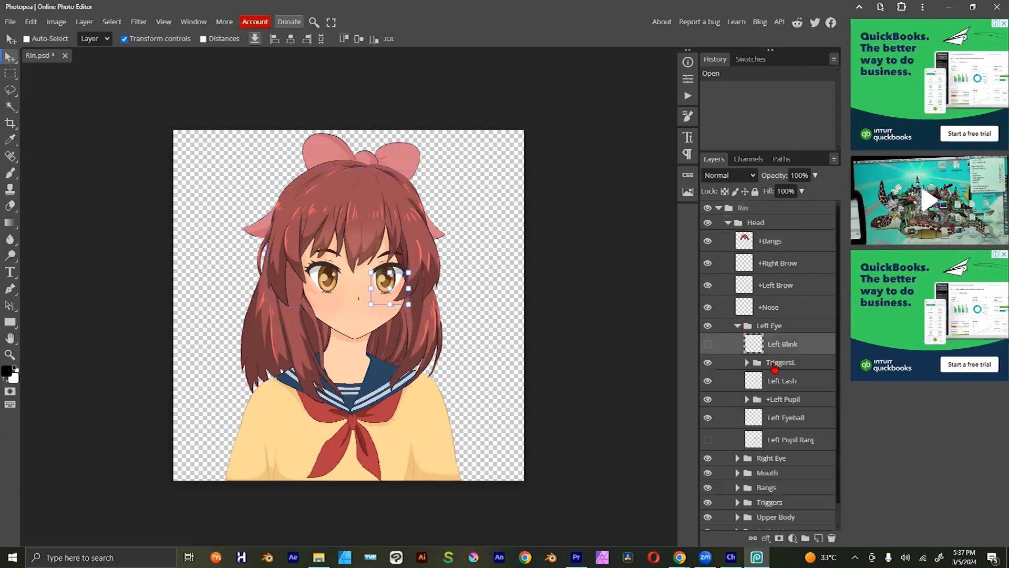
left_click(708, 366)
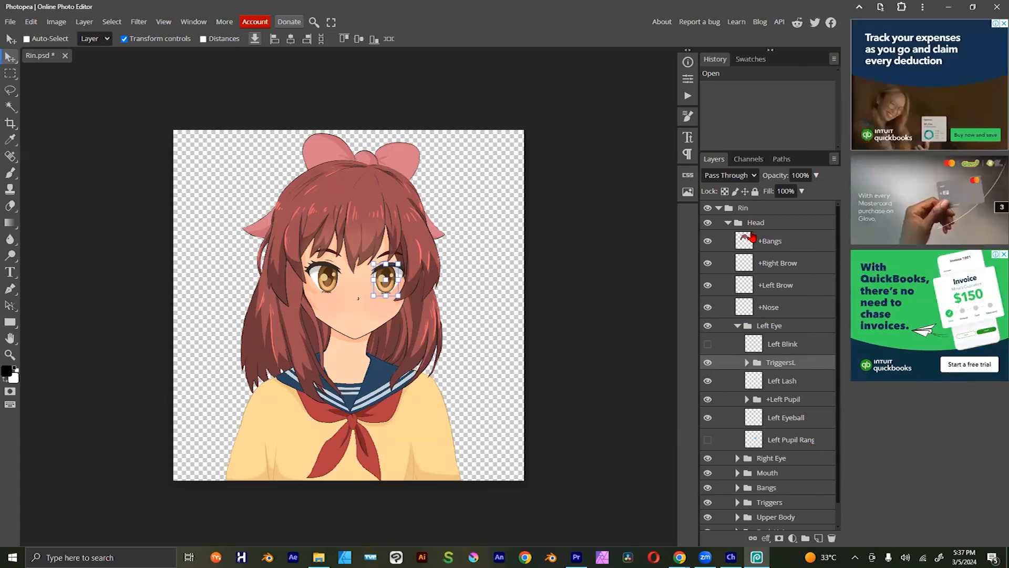
Step: Examine the Upper Body group and its FaceBG layer by briefly hiding and restoring each, leaving FaceBG selected
scroll(818, 468, "down", 1)
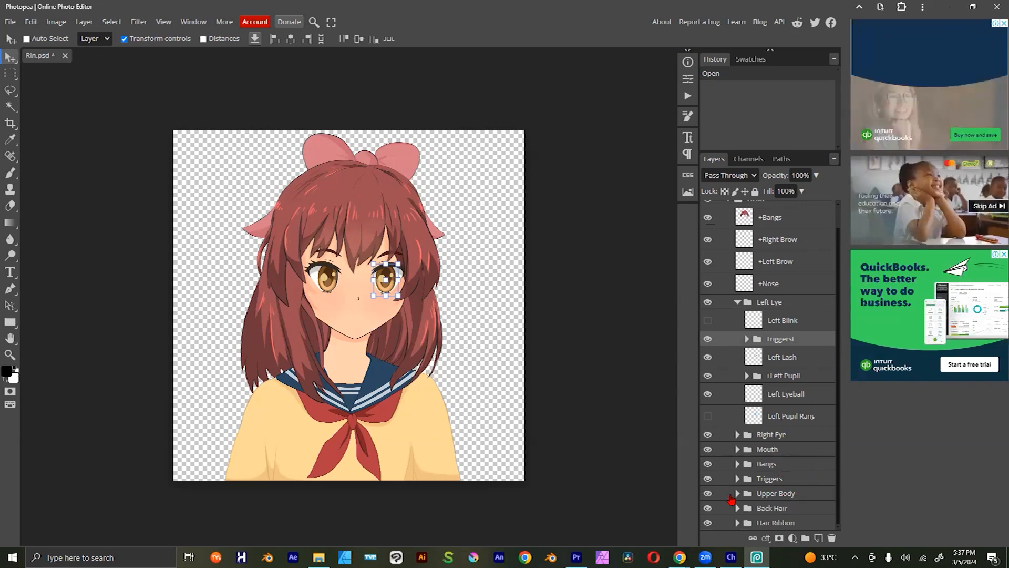
left_click(708, 494)
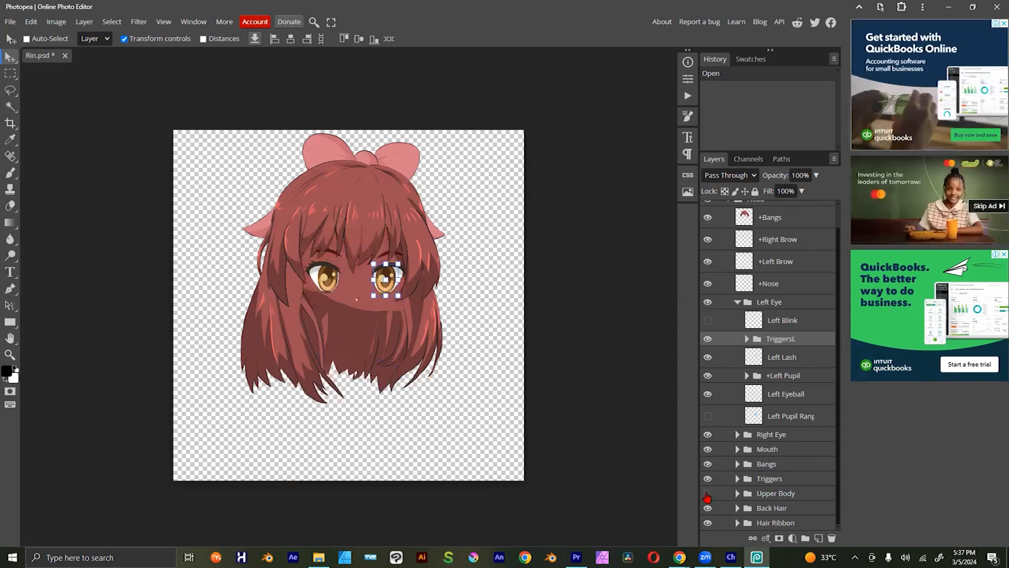
left_click(708, 494)
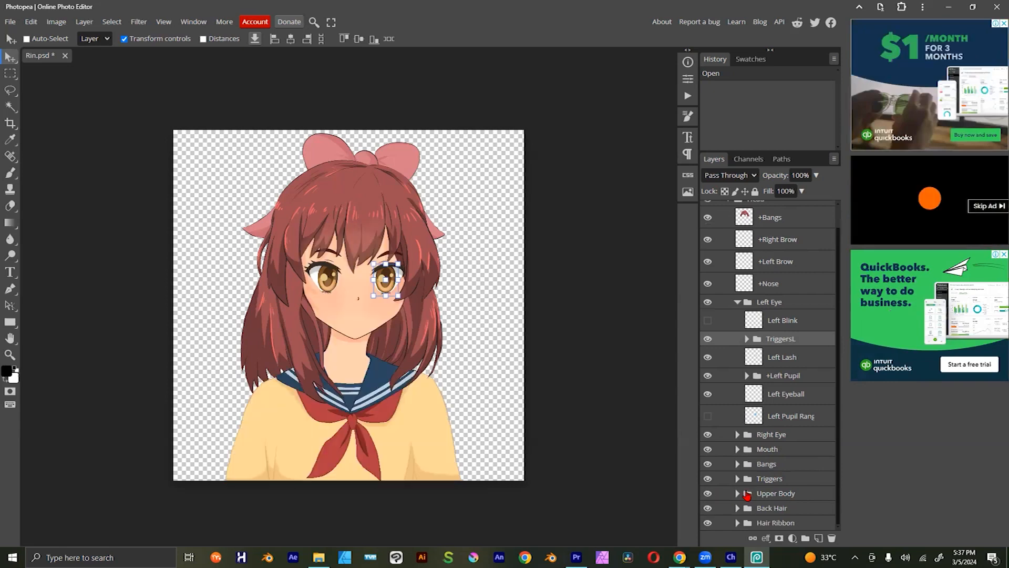
left_click(738, 493)
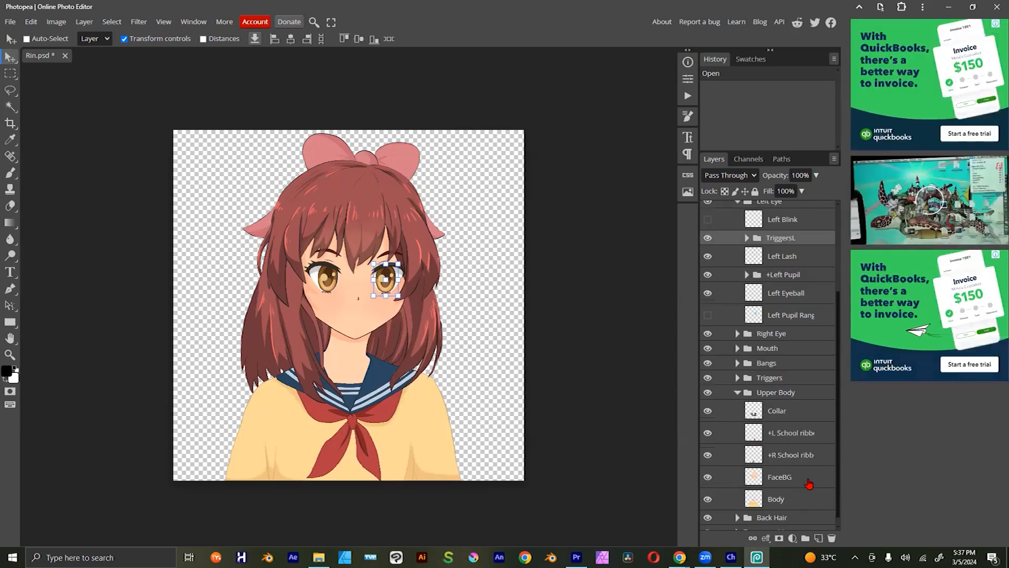
scroll(787, 489, "down", 3)
left_click(783, 470)
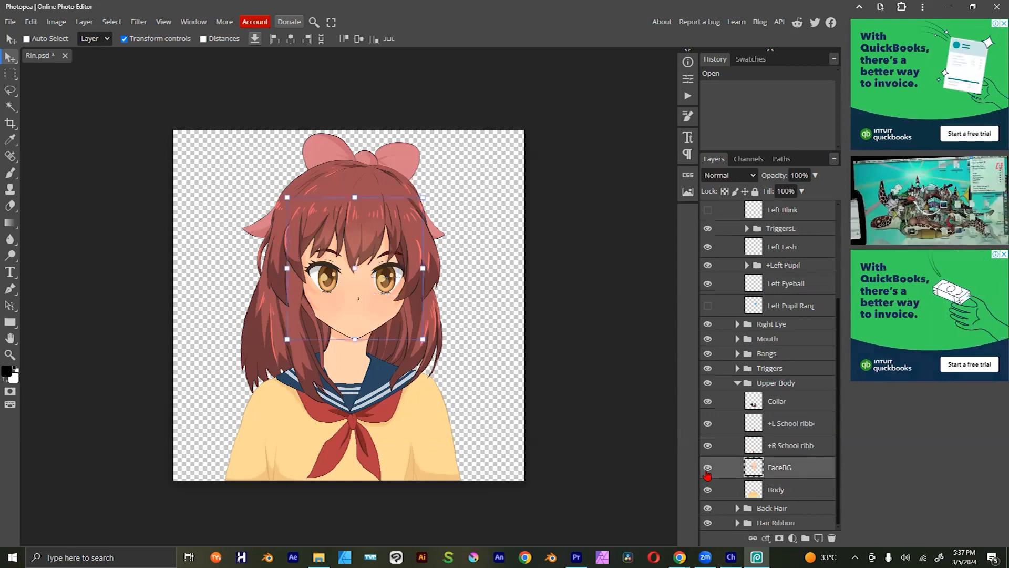
left_click(708, 470)
left_click(708, 470)
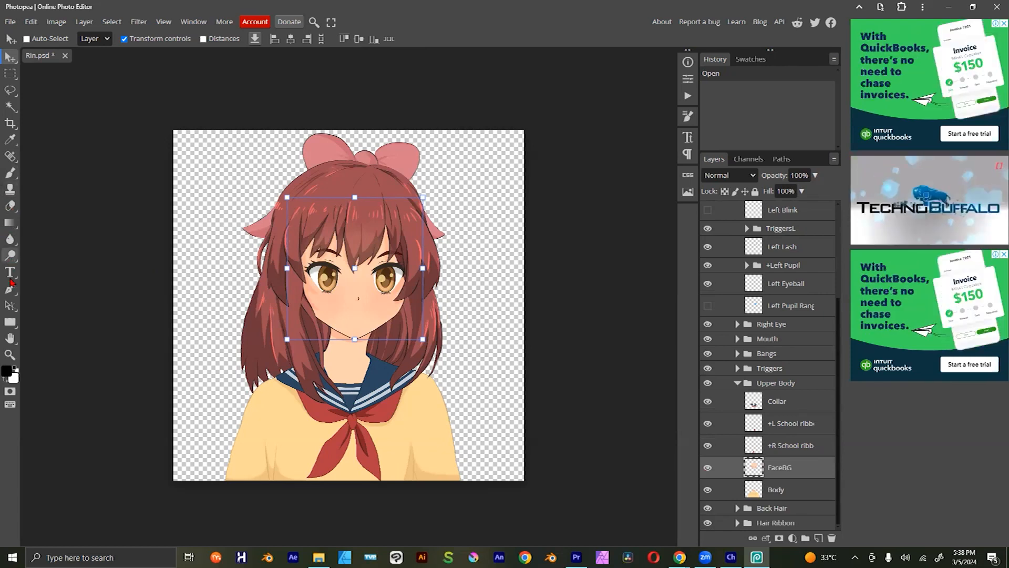
Step: Activate the Paint Bucket tool and set the foreground colour to the brown 7c421c
left_click(10, 226)
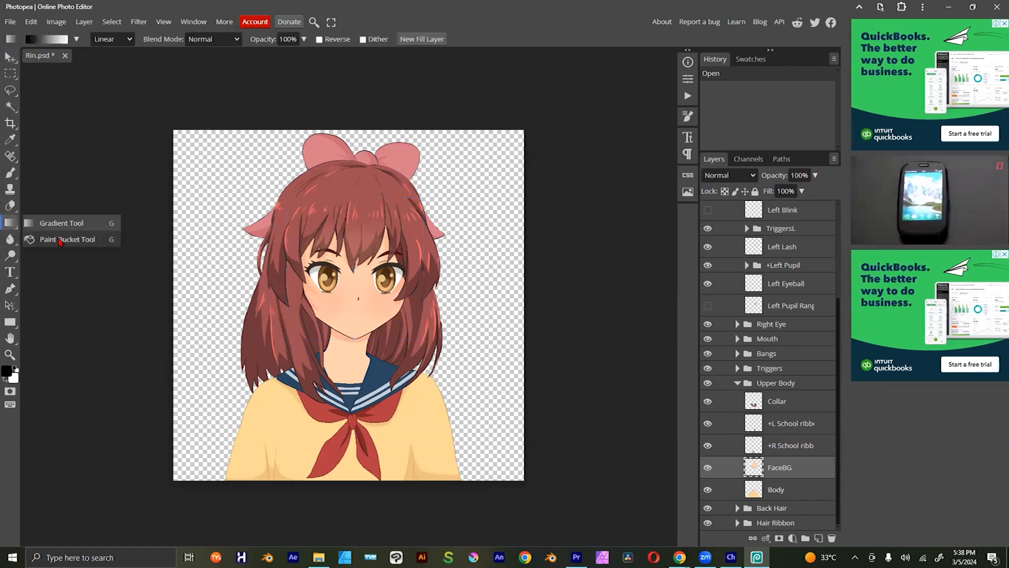
left_click(100, 240)
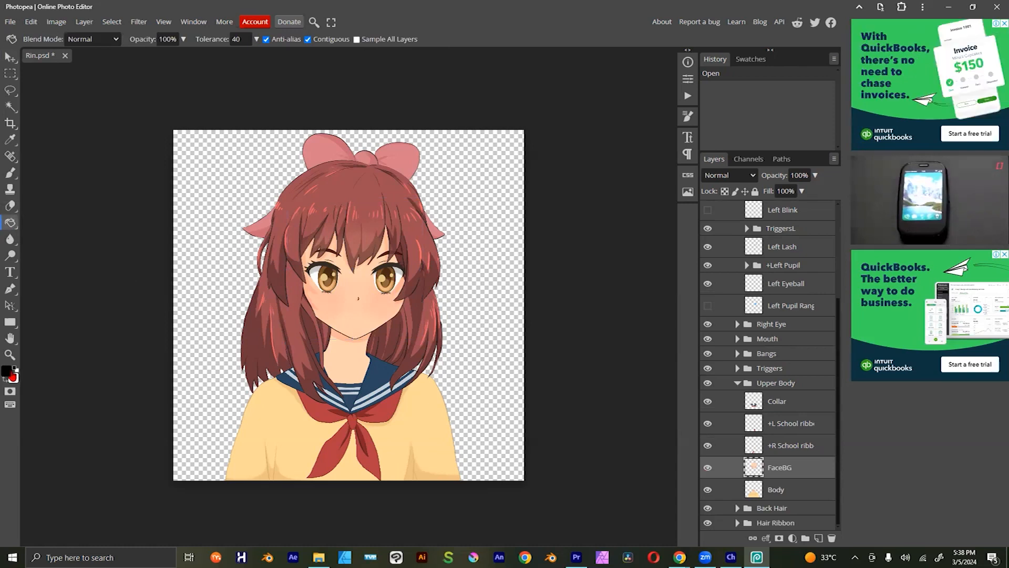
left_click(10, 372)
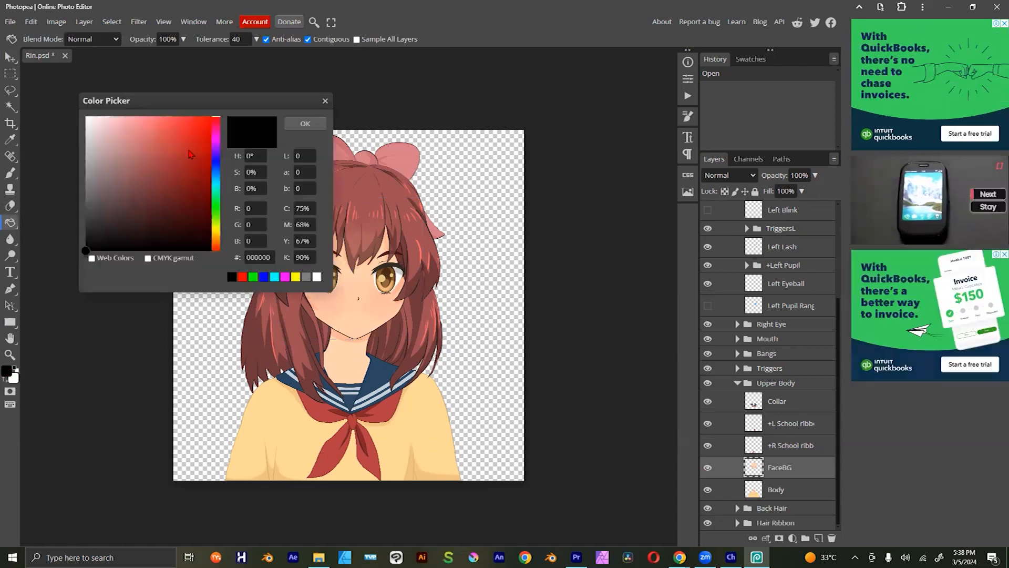
left_click(178, 170)
left_click(216, 231)
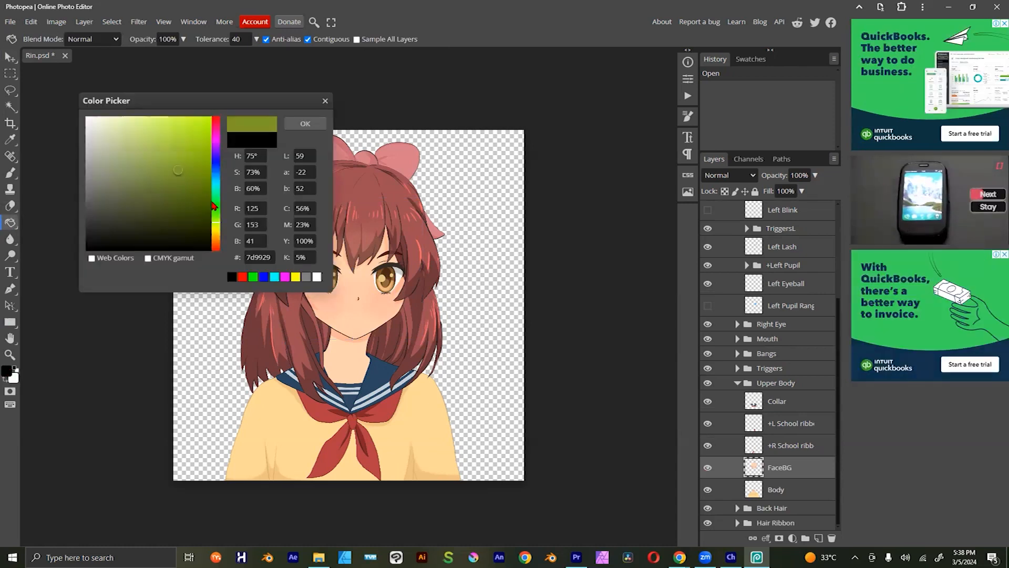
left_click(214, 228)
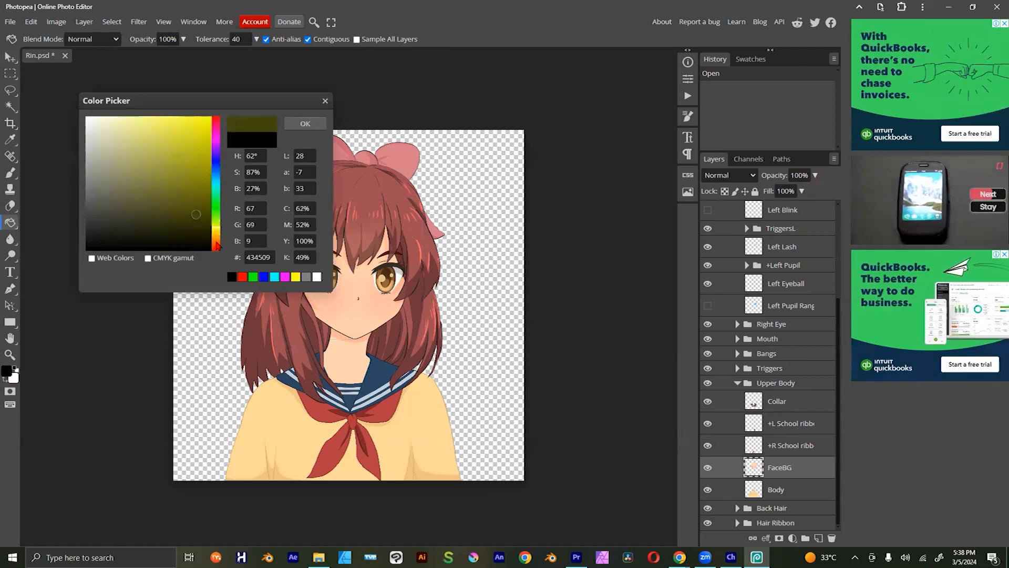
left_click(216, 243)
left_click(194, 195)
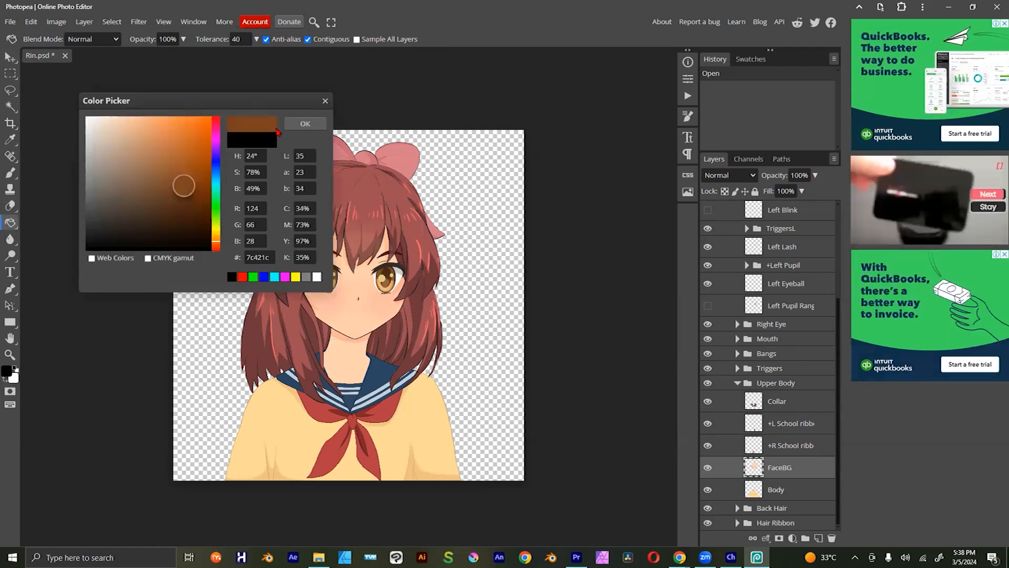
left_click(295, 124)
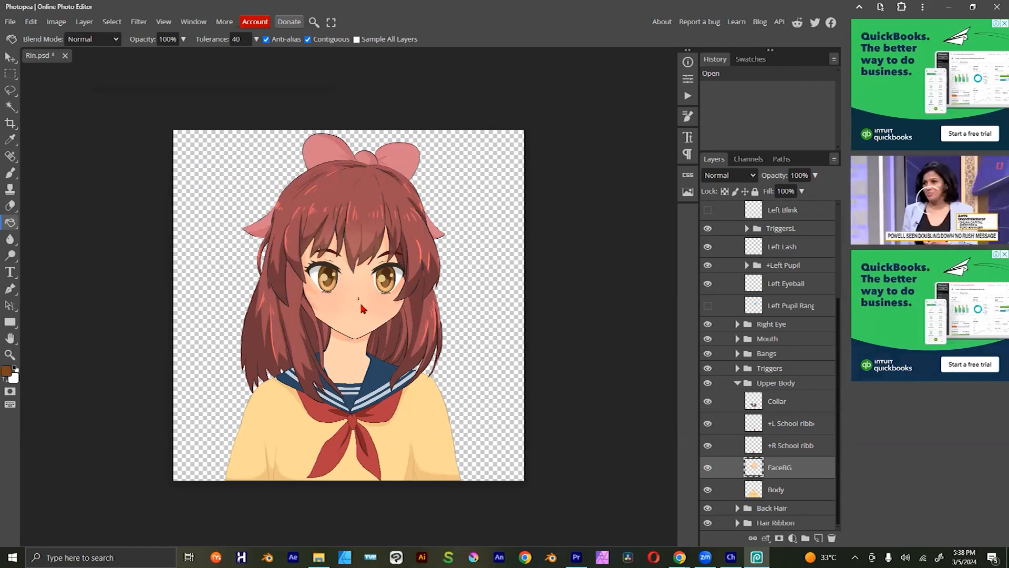
Step: Fill the face on the FaceBG layer and the neck on the Body layer with the brown foreground colour
left_click(709, 467)
left_click(709, 468)
left_click(377, 308)
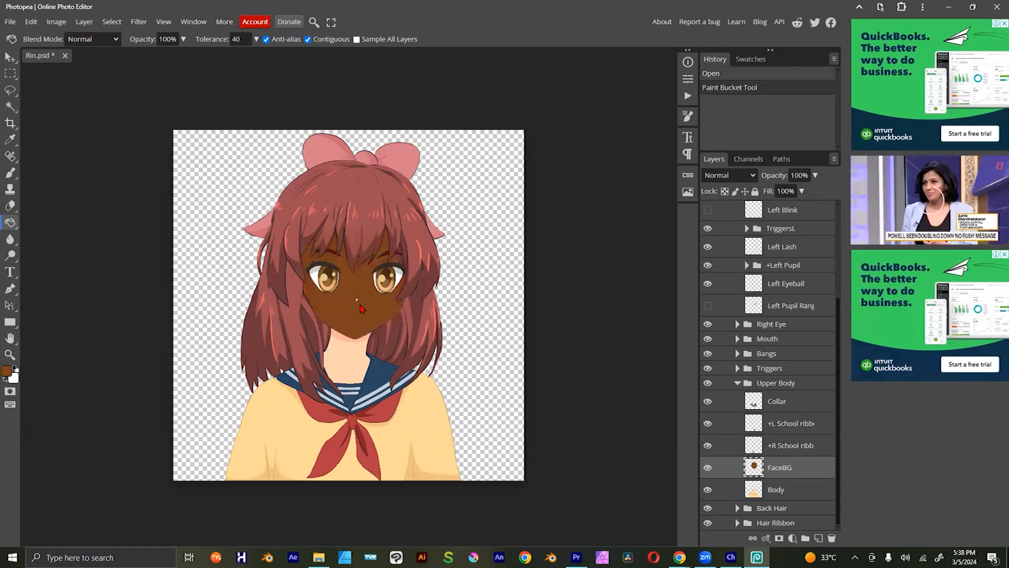
left_click(786, 492)
left_click(387, 359)
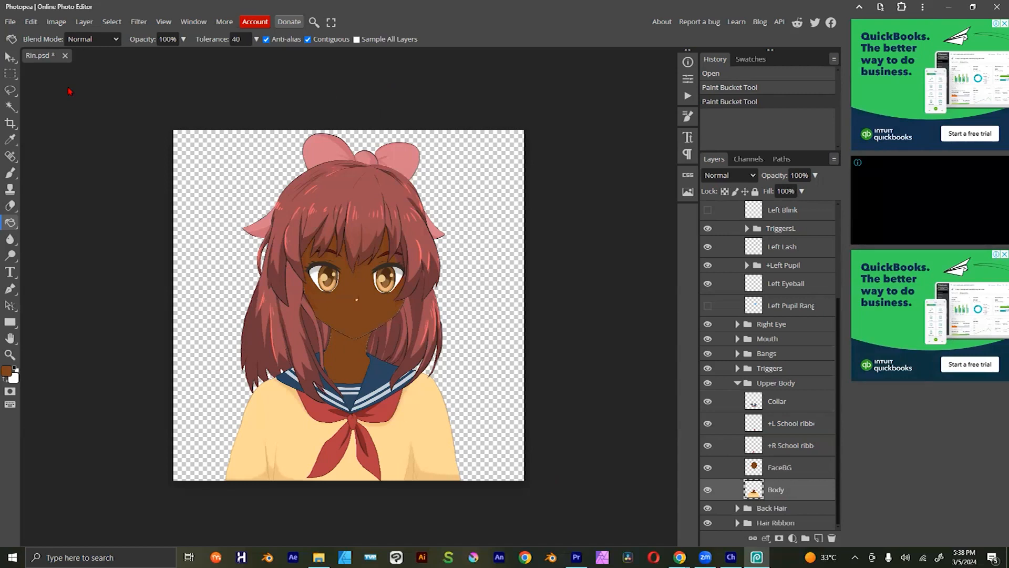
Step: Save Rin.psd and check the recoloured puppet in Adobe Character Animator at 00:03:18, then return to Photopea
left_click(9, 24)
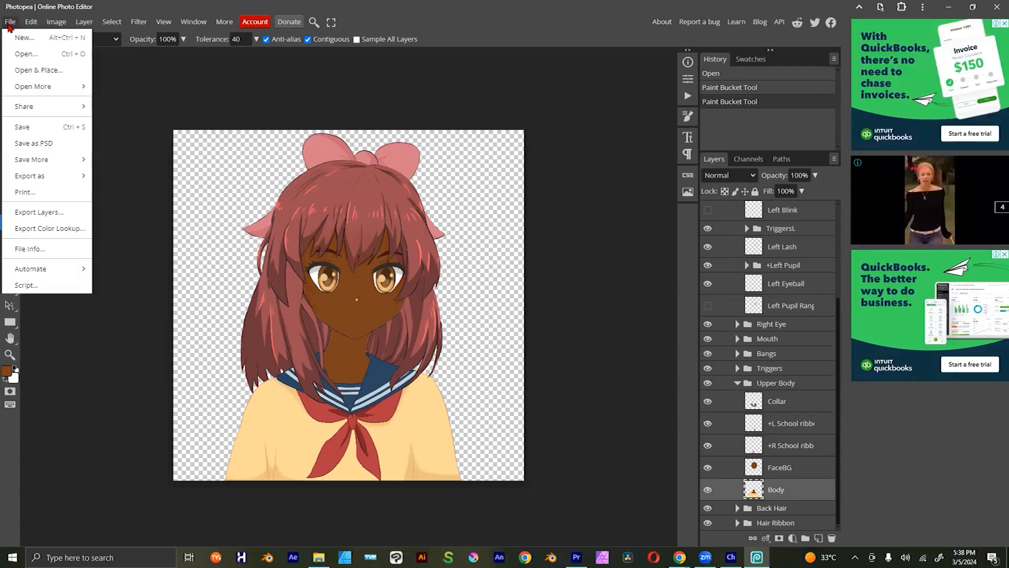
left_click(22, 127)
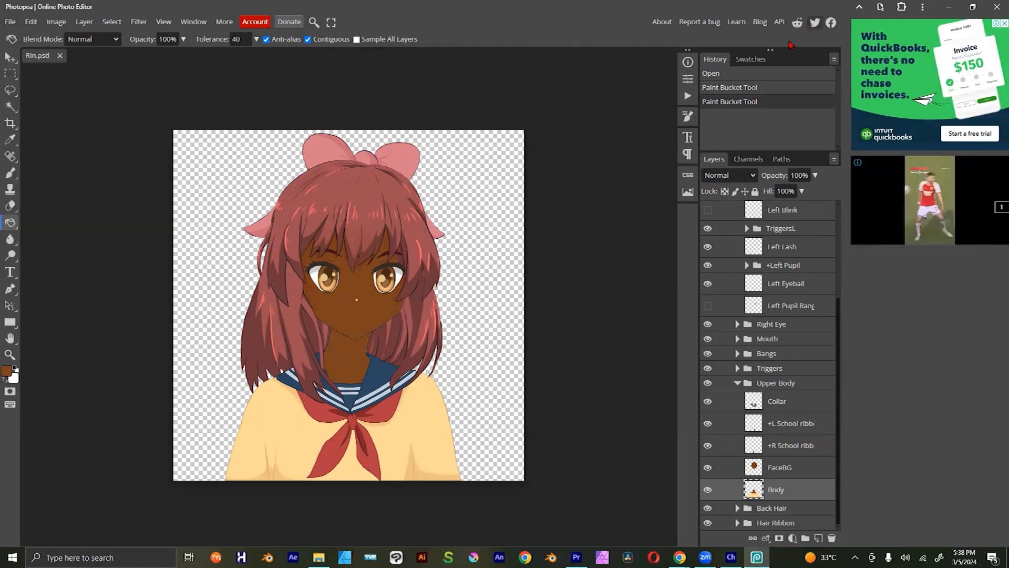
left_click(946, 6)
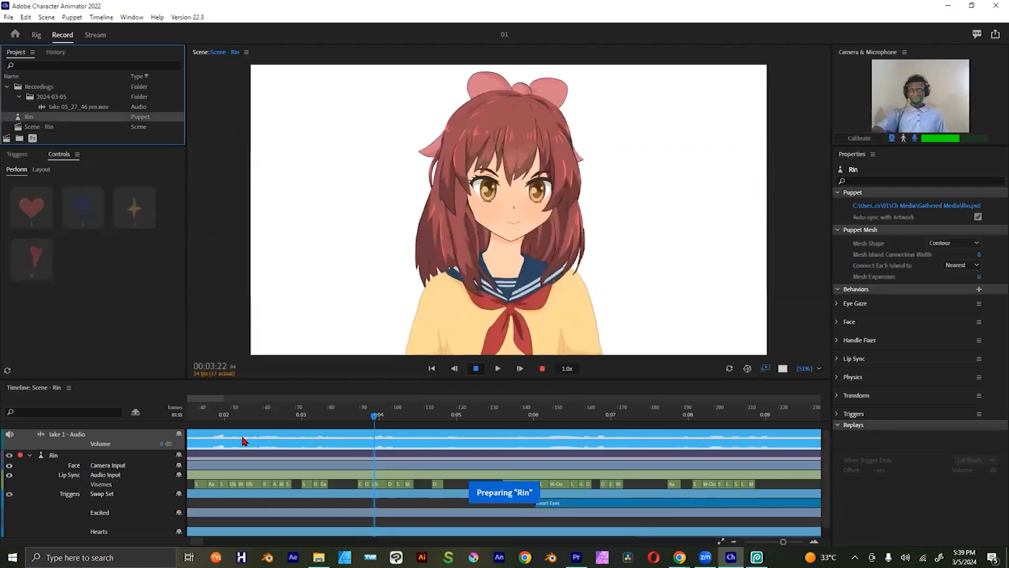
left_click(362, 416)
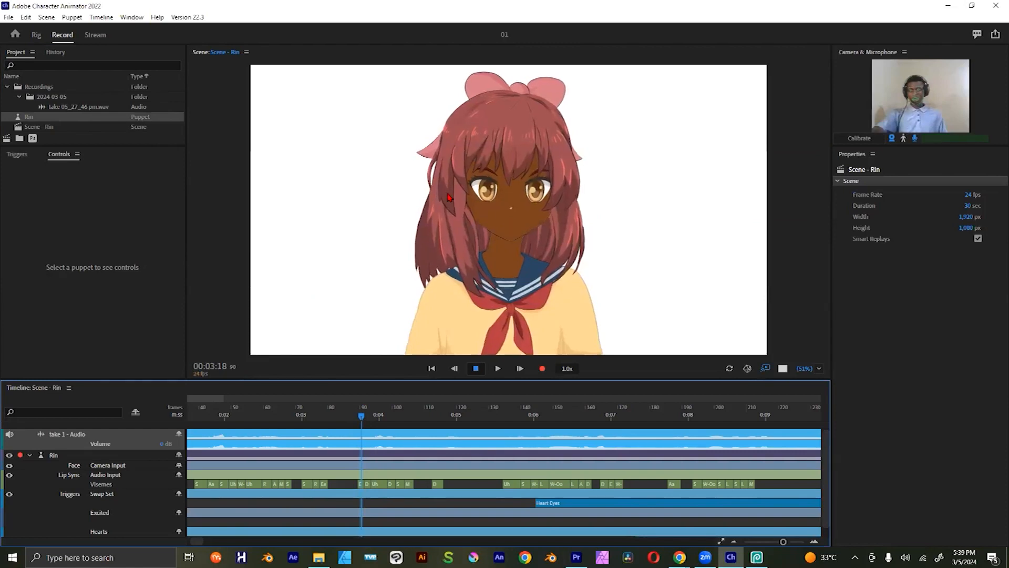
key("alt+Tab")
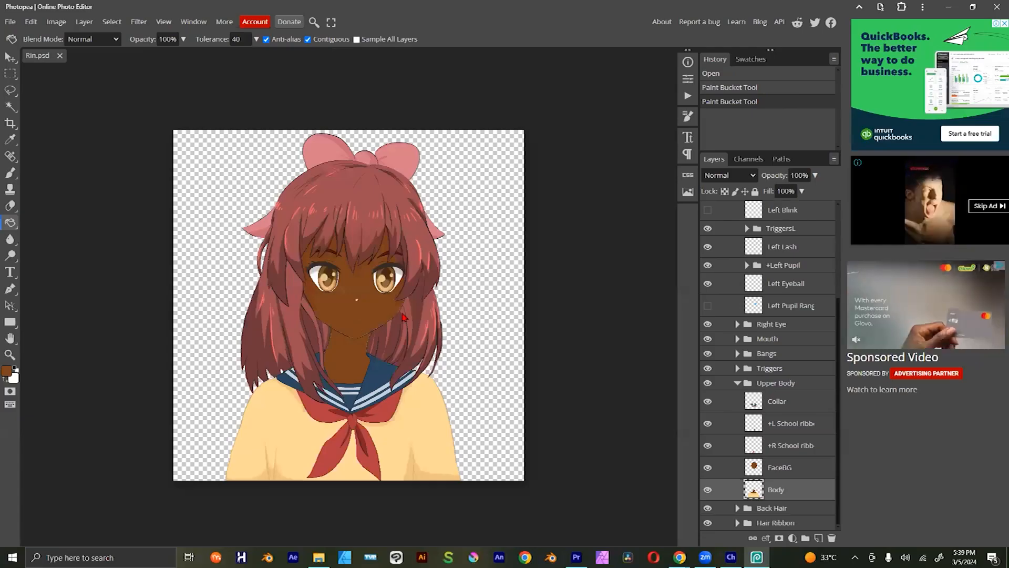
key("alt+Tab")
key("alt+Tab")
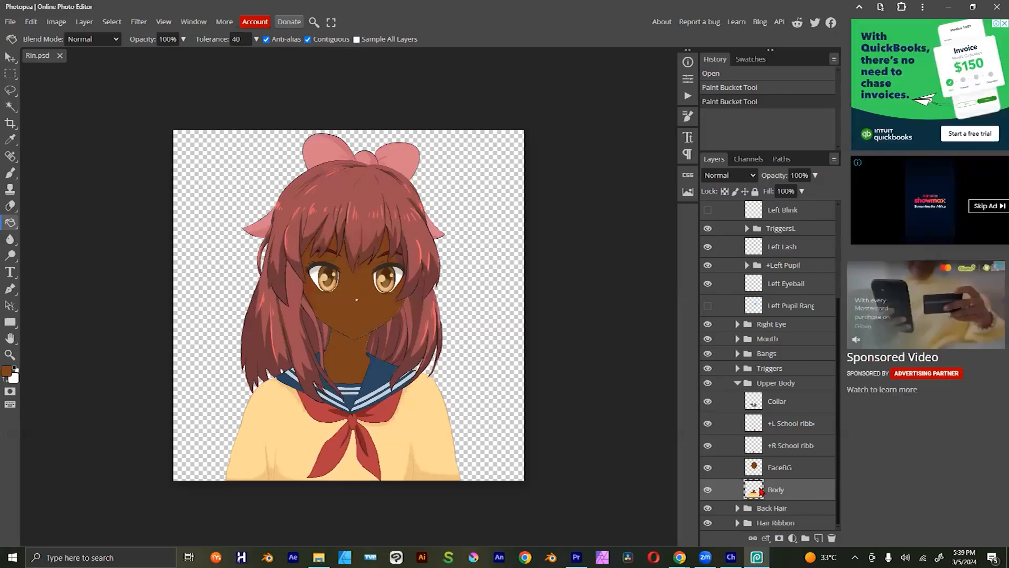
Step: Hide and restore the Body layer several times to see which part of the artwork it holds
left_click(707, 491)
left_click(707, 491)
left_click(707, 491)
left_click(707, 491)
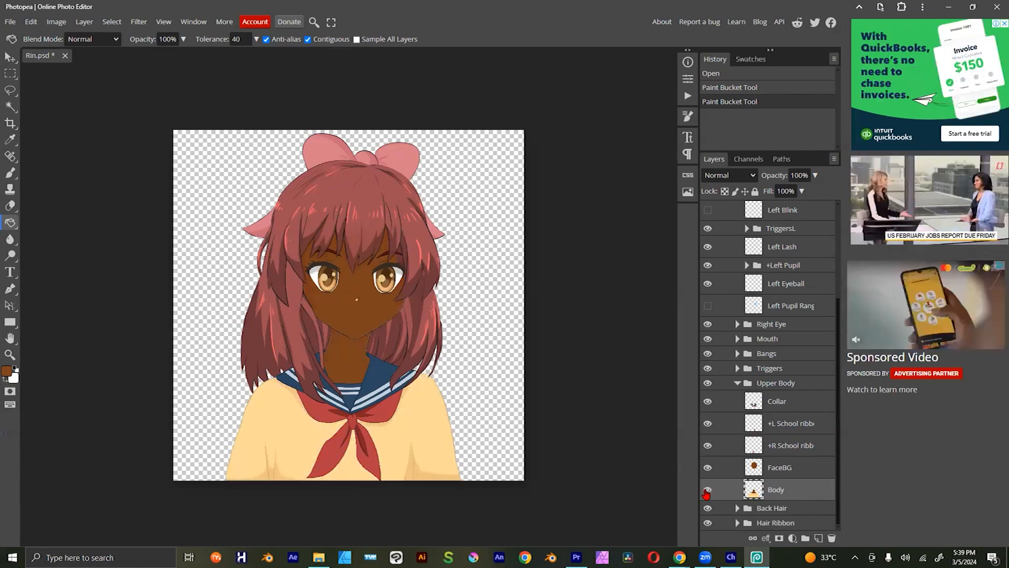
left_click(708, 491)
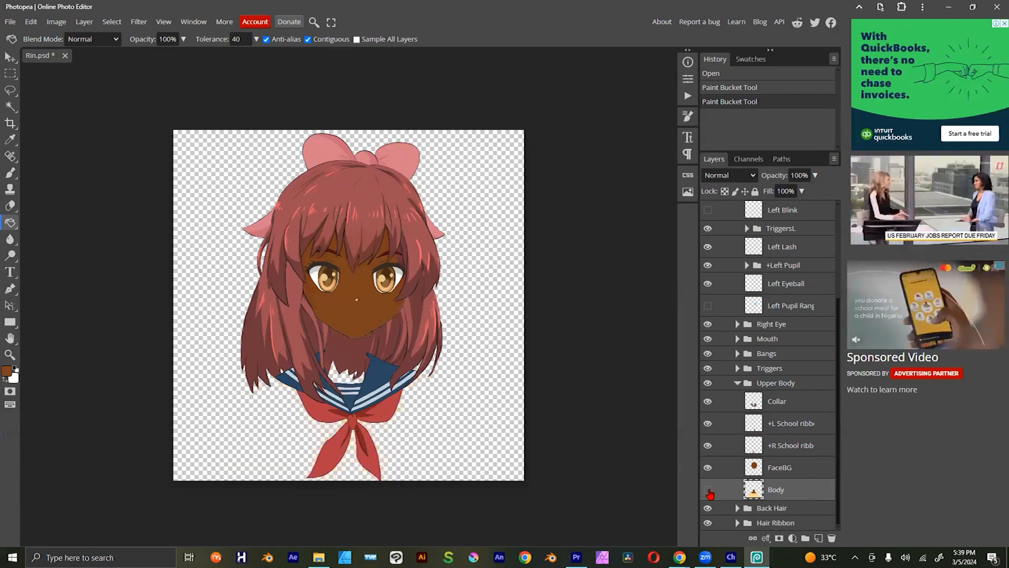
left_click(708, 491)
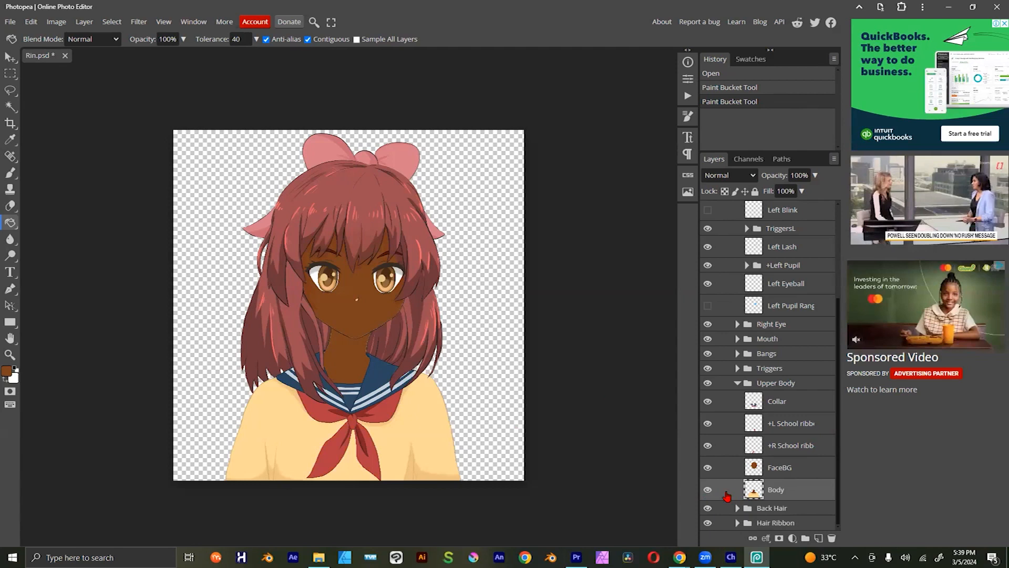
left_click(708, 491)
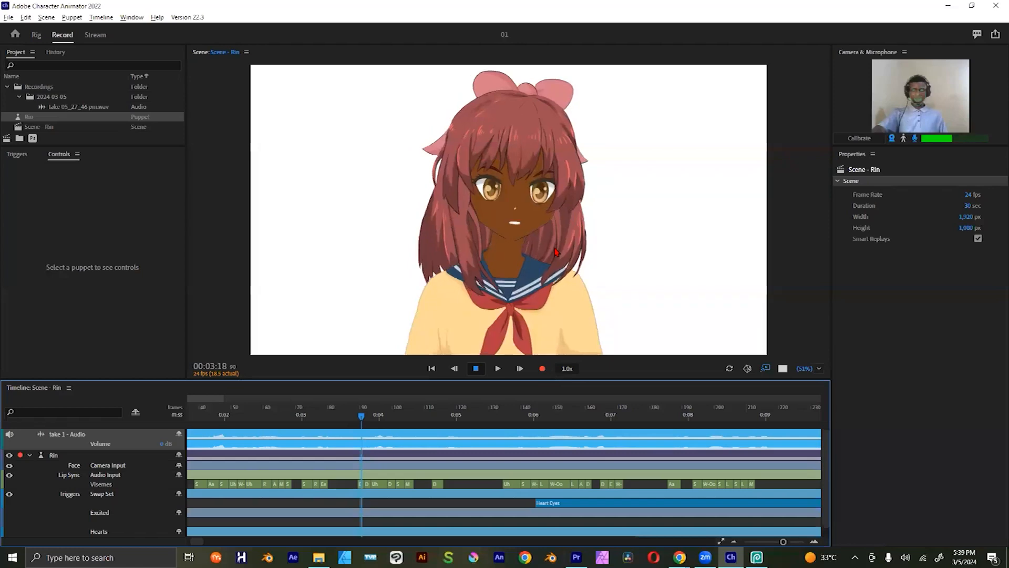
Step: Examine the puppet in Adobe Character Animator again, then return to Photopea and look over the Left Eye layers
key("alt+Tab")
key("alt+Tab")
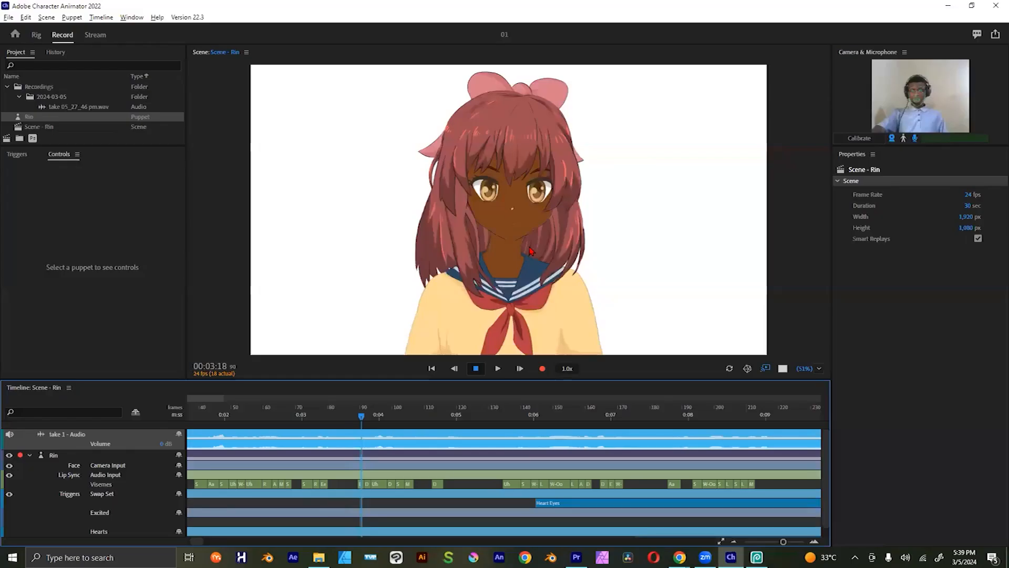
key("alt+Tab")
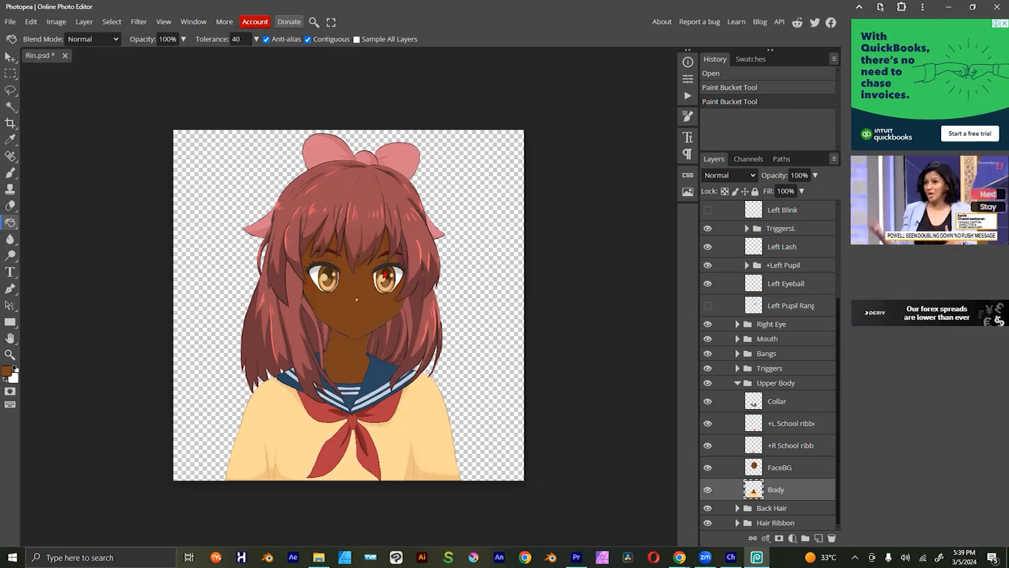
scroll(794, 375, "up", 3)
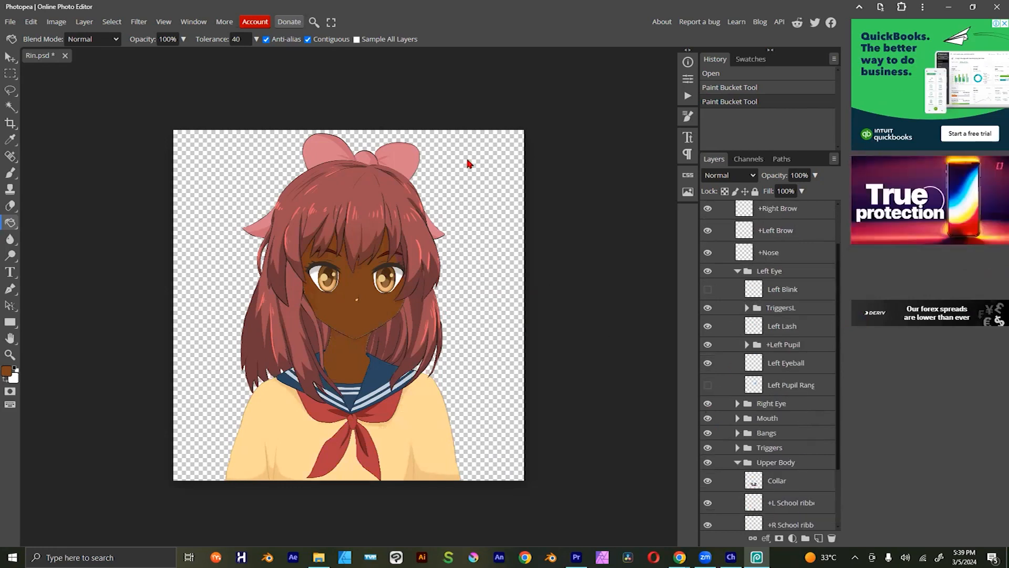
Step: Switch to Chrome and search Google Images for "anime eyes"
key("alt+Tab")
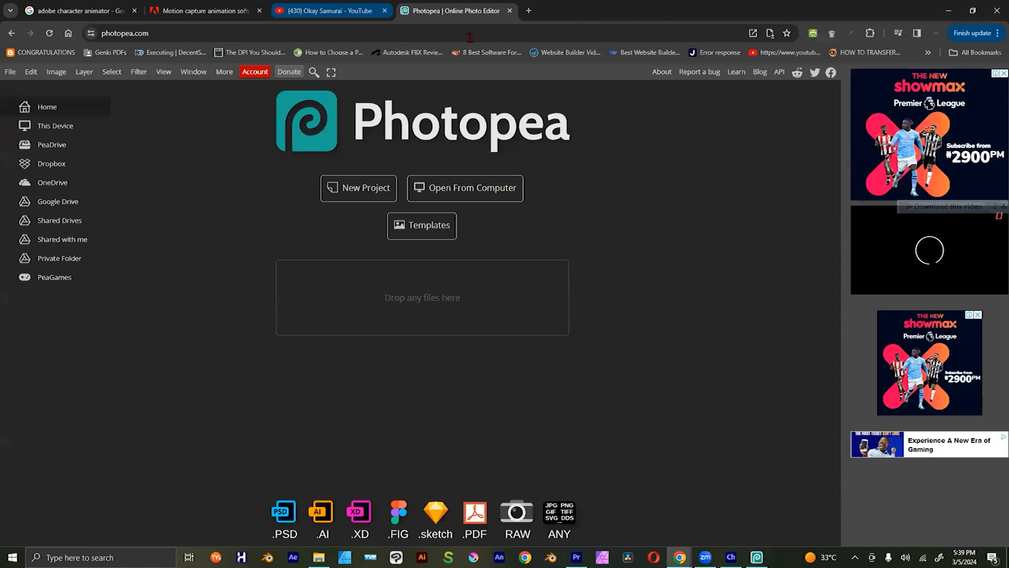
left_click(469, 38)
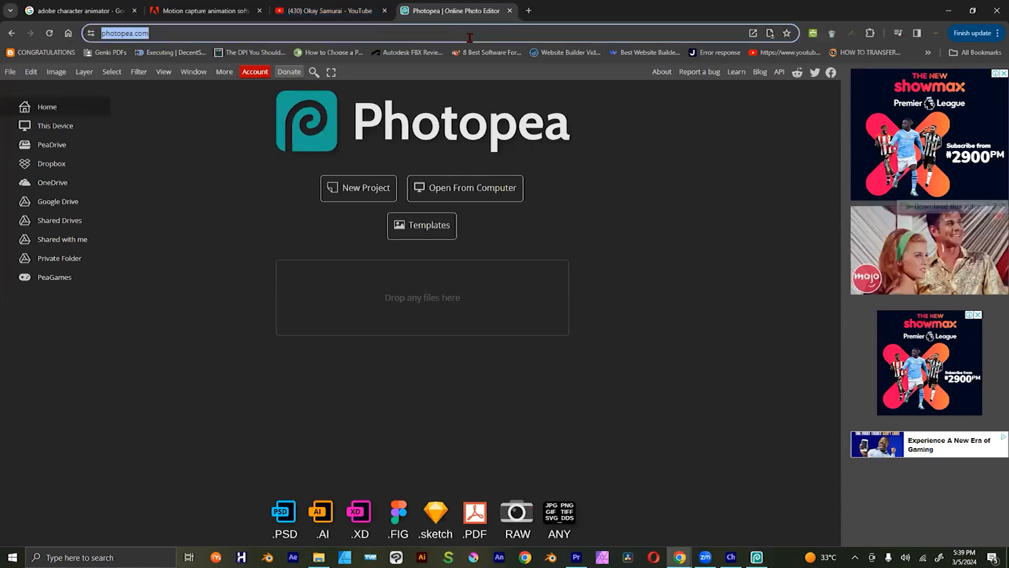
type("anime ")
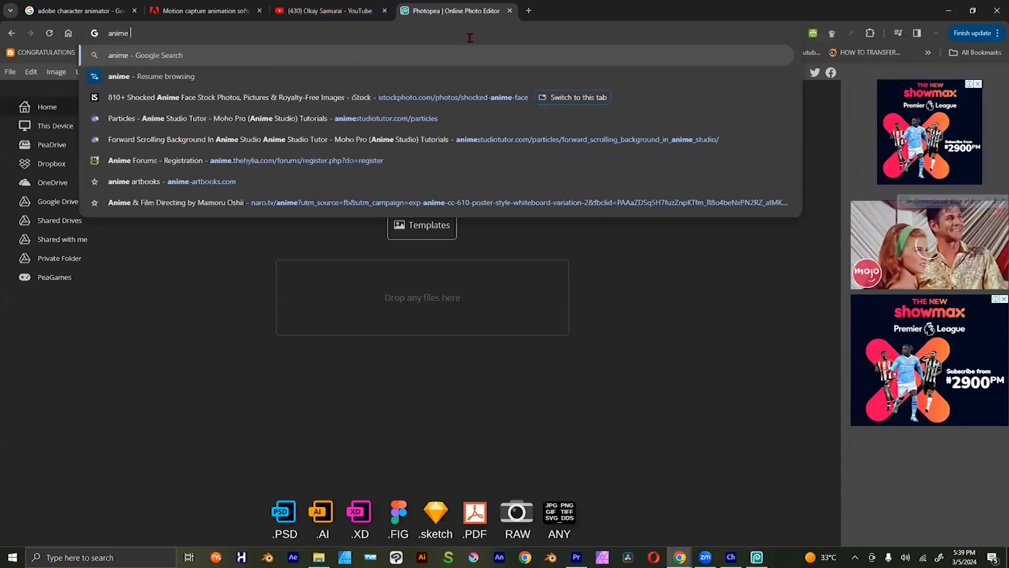
type("eyes")
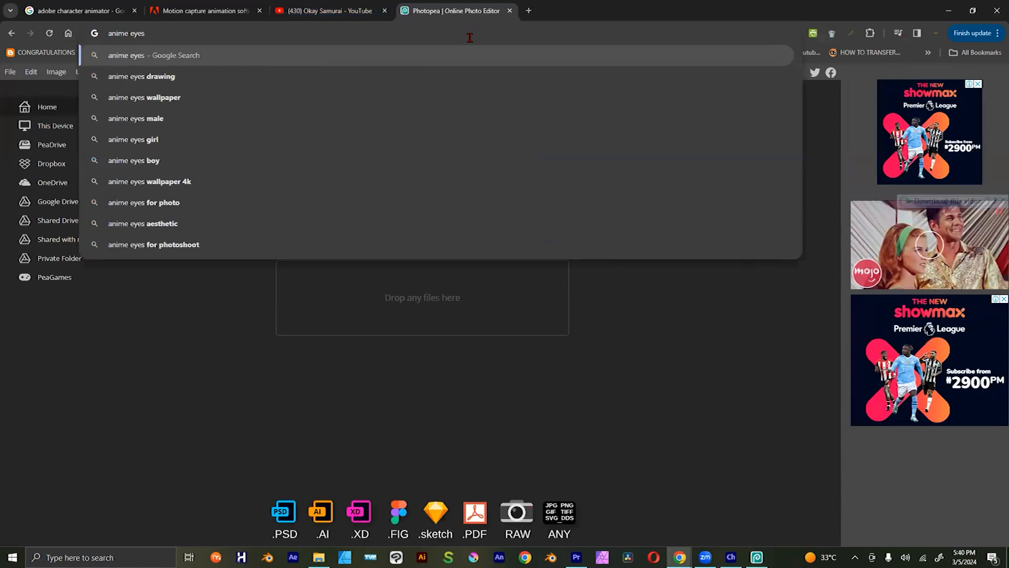
key("Return")
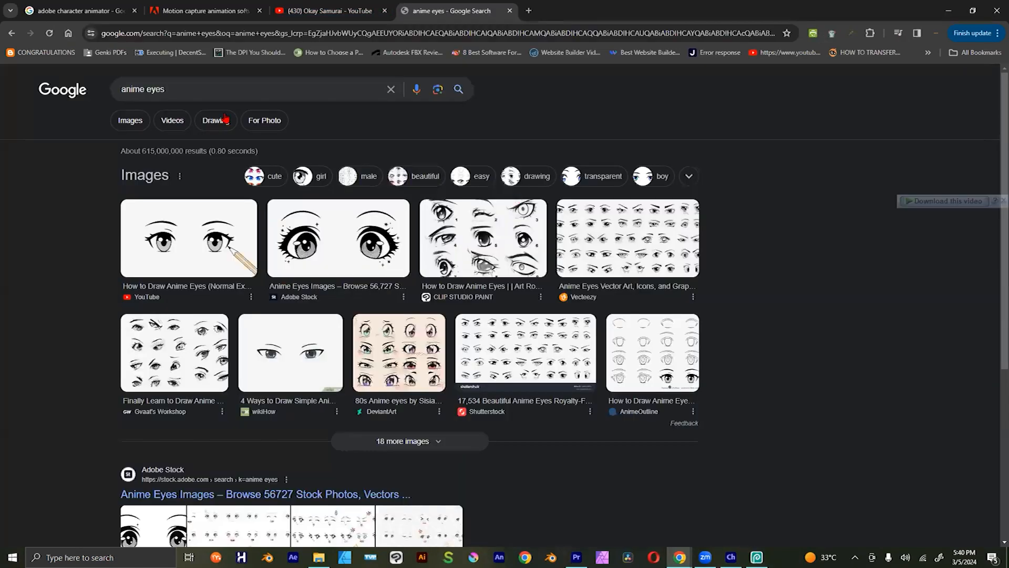
left_click(136, 124)
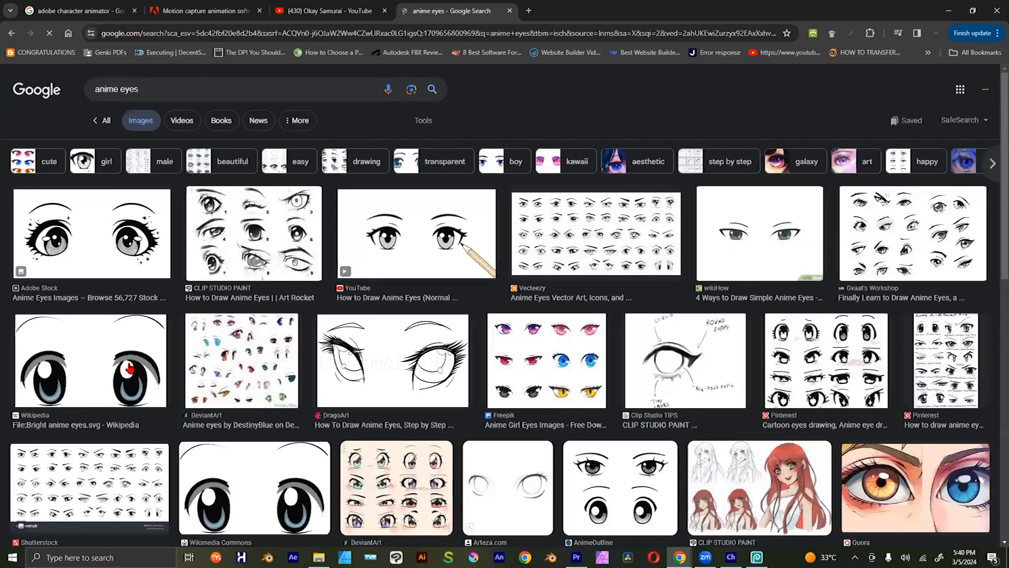
Step: Preview Wikipedia's "Bright anime eyes.svg" result, copy the image and switch back to Photopea
left_click(808, 203)
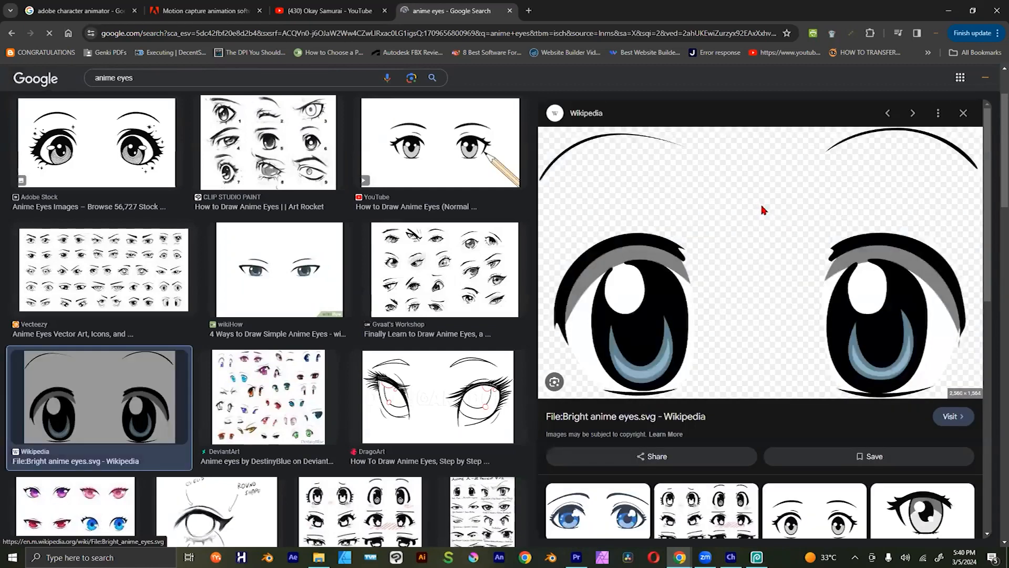
right_click(762, 207)
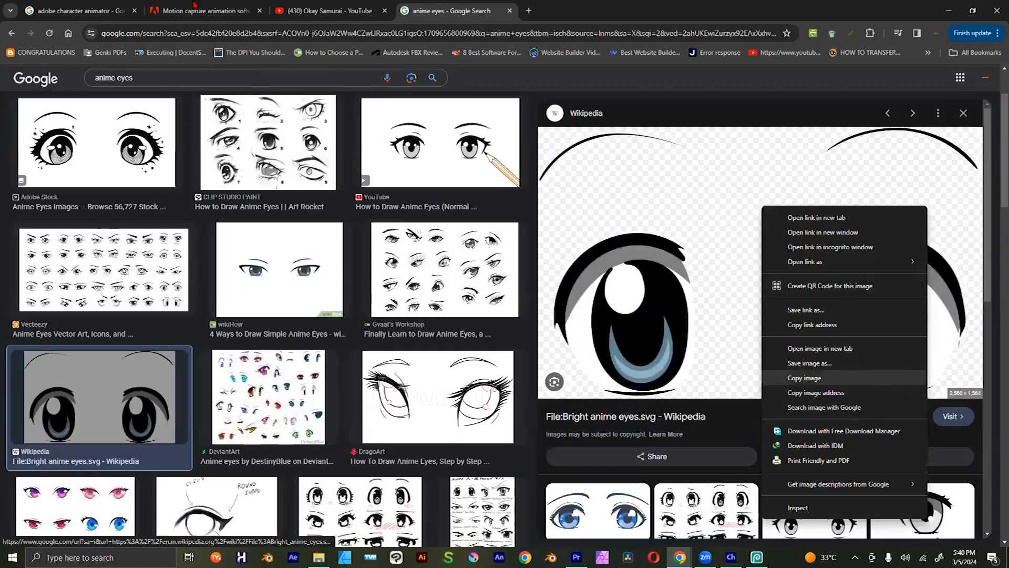
key("alt+Tab")
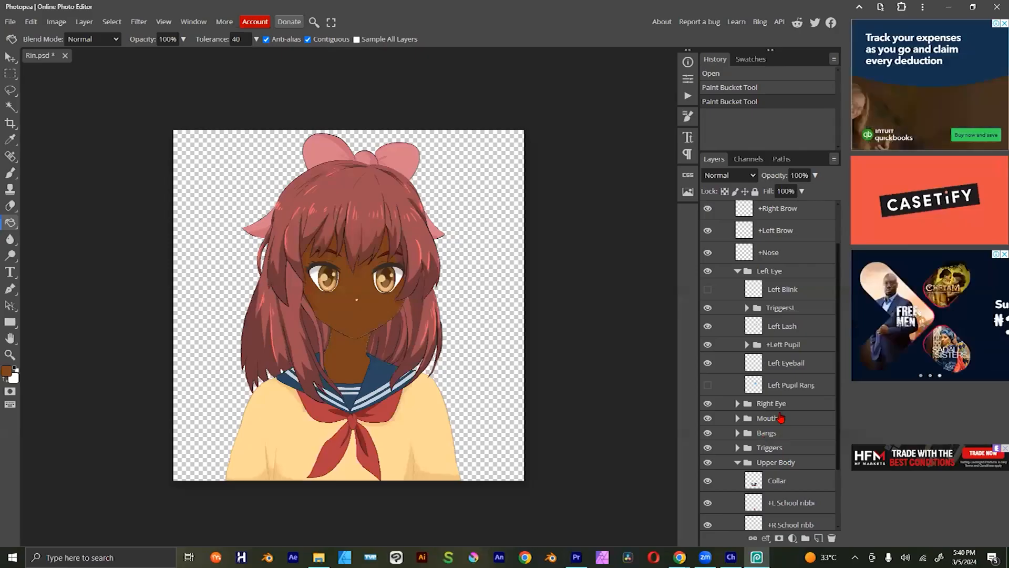
Step: Expand the Right Eye group, go through its Right Blink and Right Lash layers, and select the +Right Pupil group
left_click(775, 409)
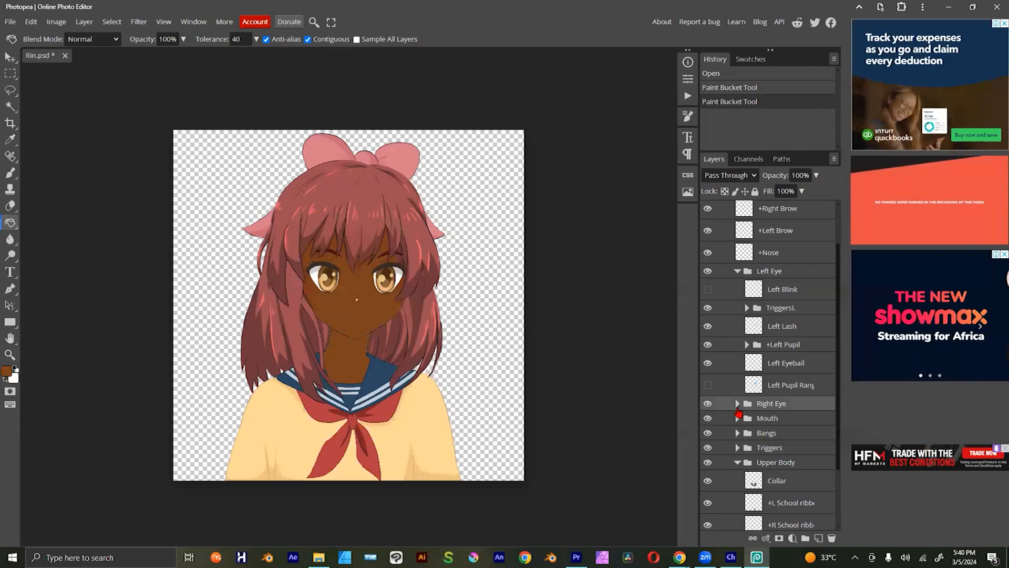
left_click(737, 403)
left_click(773, 421)
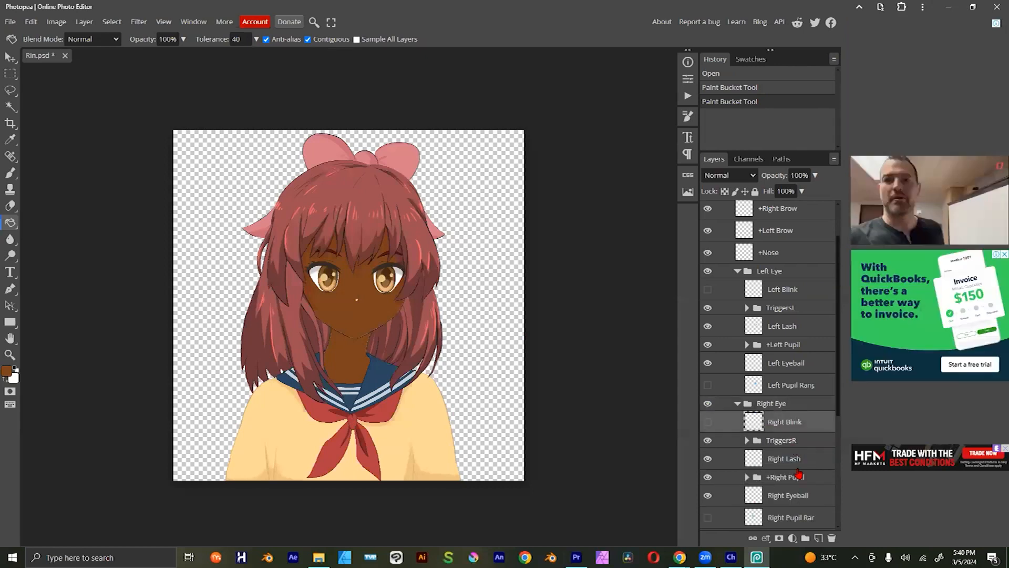
left_click(777, 464)
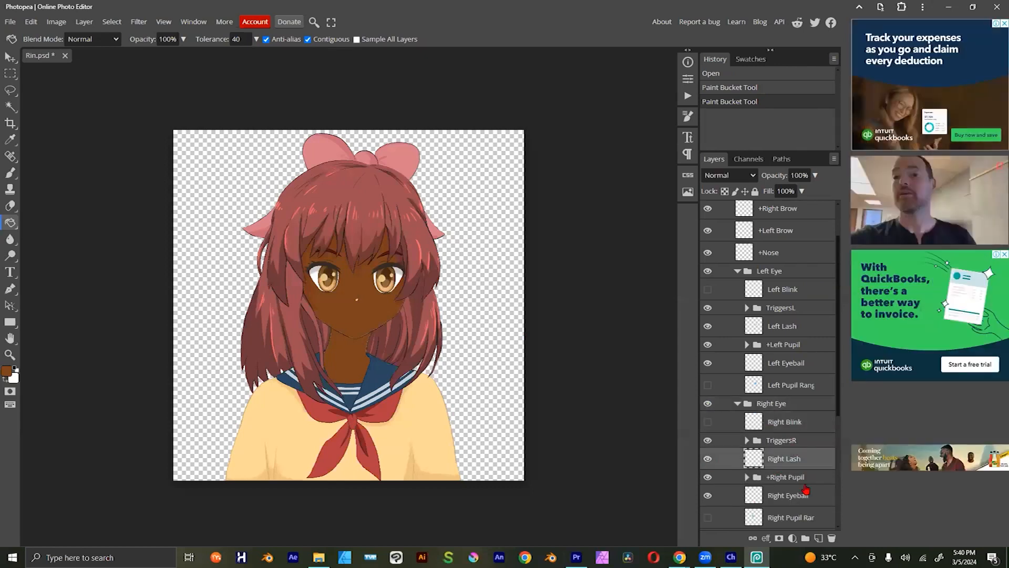
left_click(713, 477)
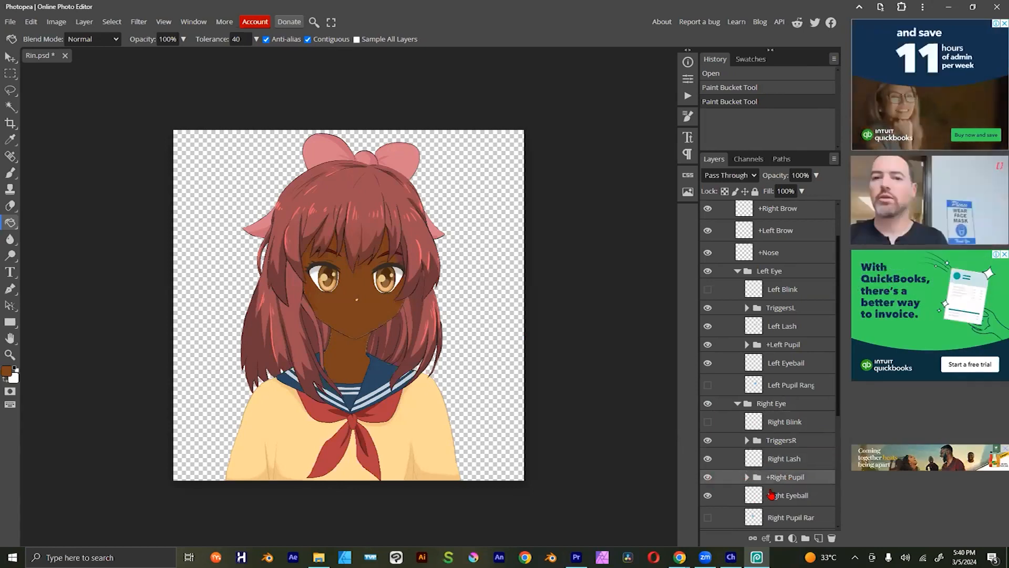
Step: Expand the +Right Pupil group, check its pupil layer by toggling visibility, and paste the copied anime eyes image above that layer
left_click(747, 477)
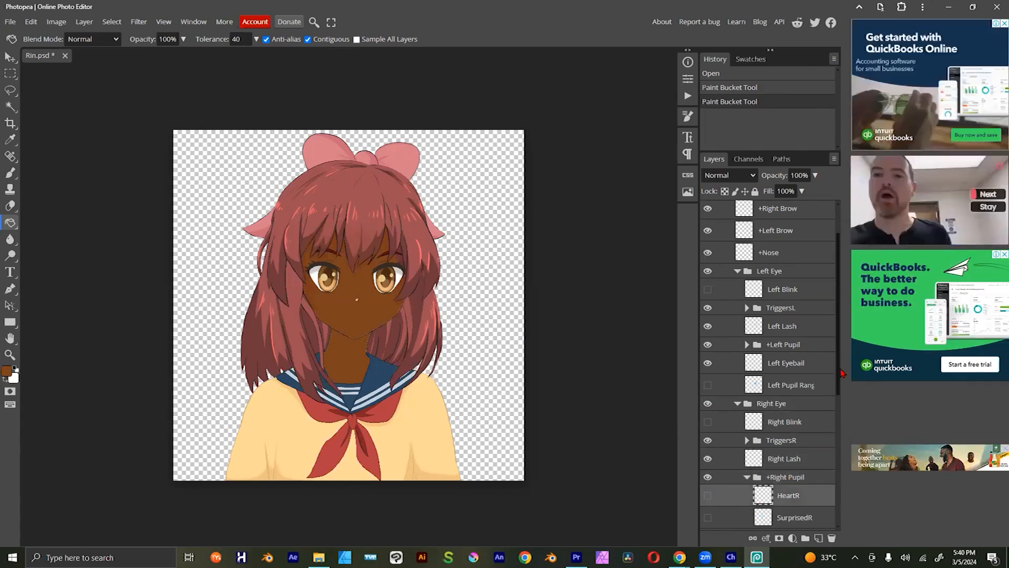
scroll(830, 432, "down", 2)
left_click(707, 438)
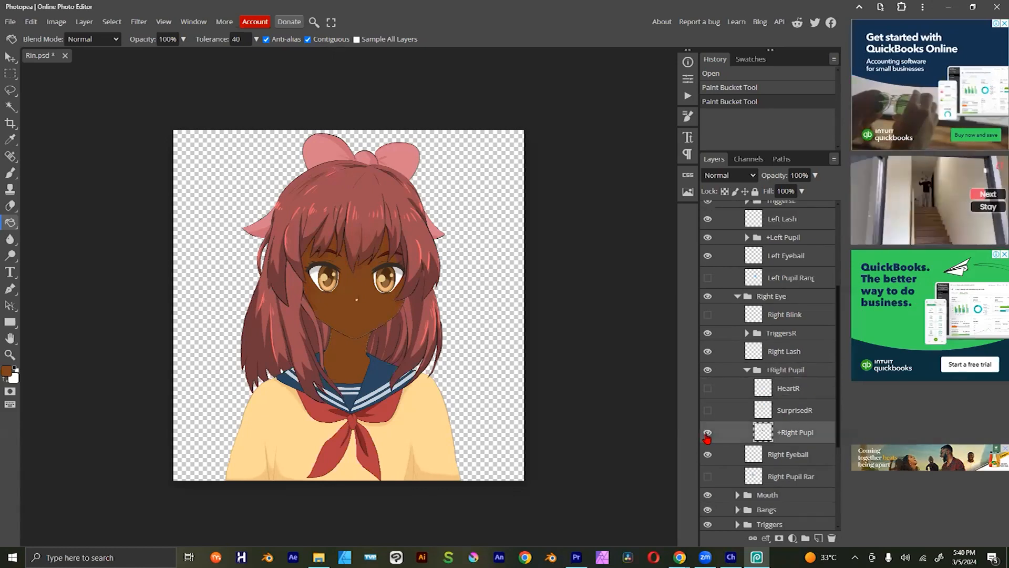
left_click(708, 433)
left_click(708, 433)
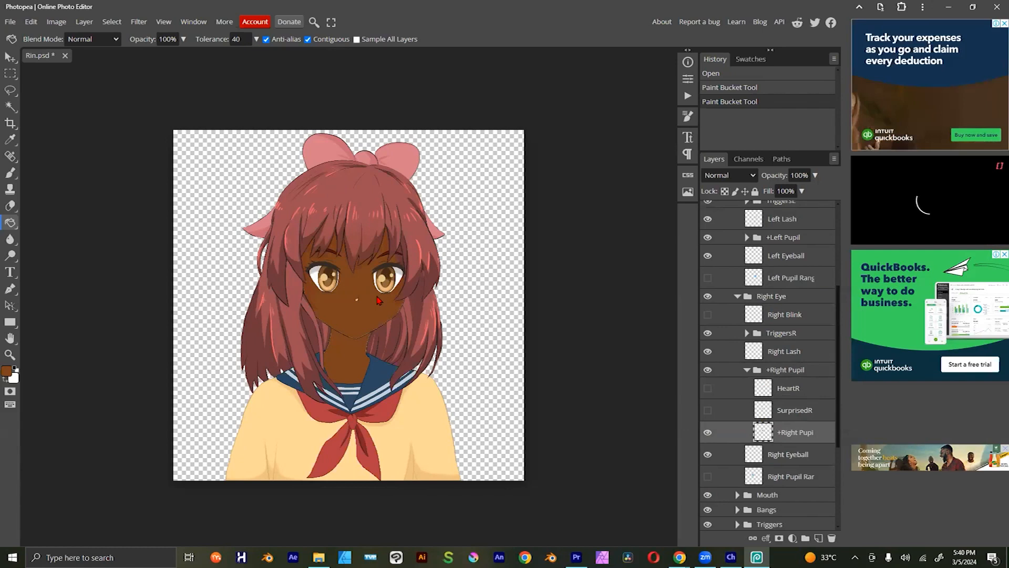
key("ctrl+v")
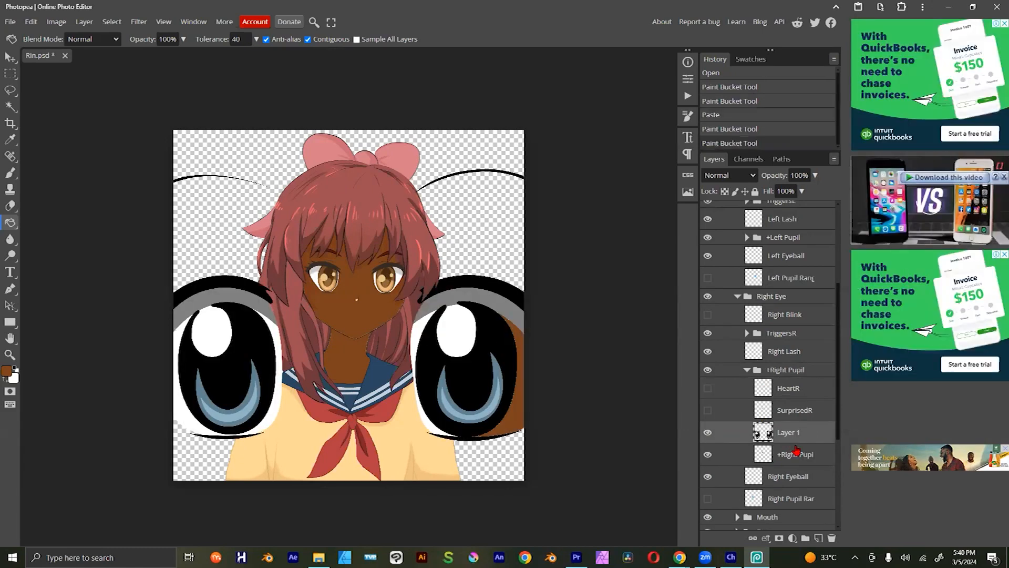
left_click(476, 339)
left_click(431, 297)
key("ctrl+z")
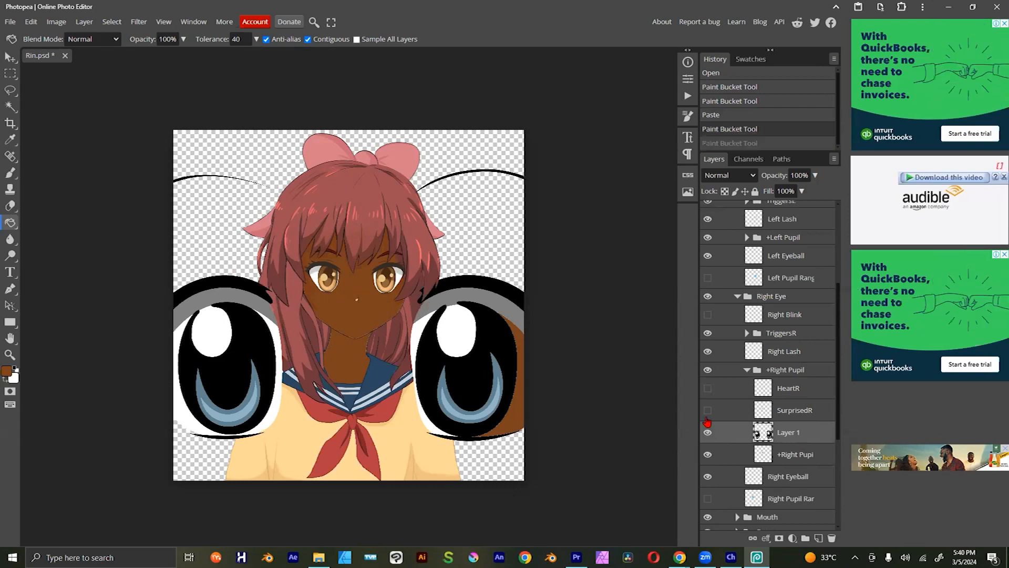
key("ctrl+z")
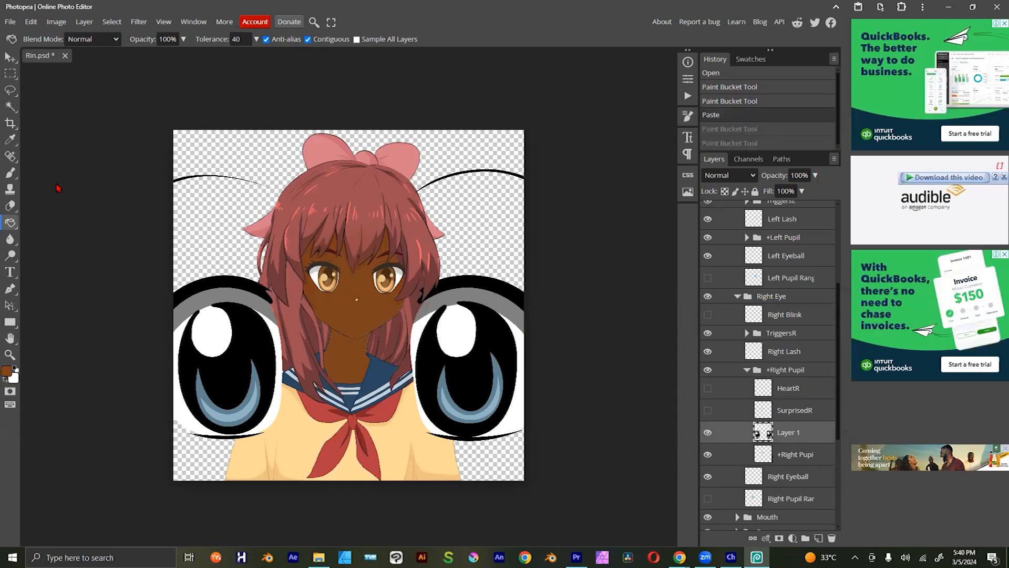
Step: Scale the pasted eyes to about 20.61% (about 520 x 320 px) and place them just below the puppet's own eyes
left_click(10, 57)
mouse_move(581, 203)
left_mouse_down()
mouse_move(612, 184)
mouse_move(426, 263)
left_mouse_up()
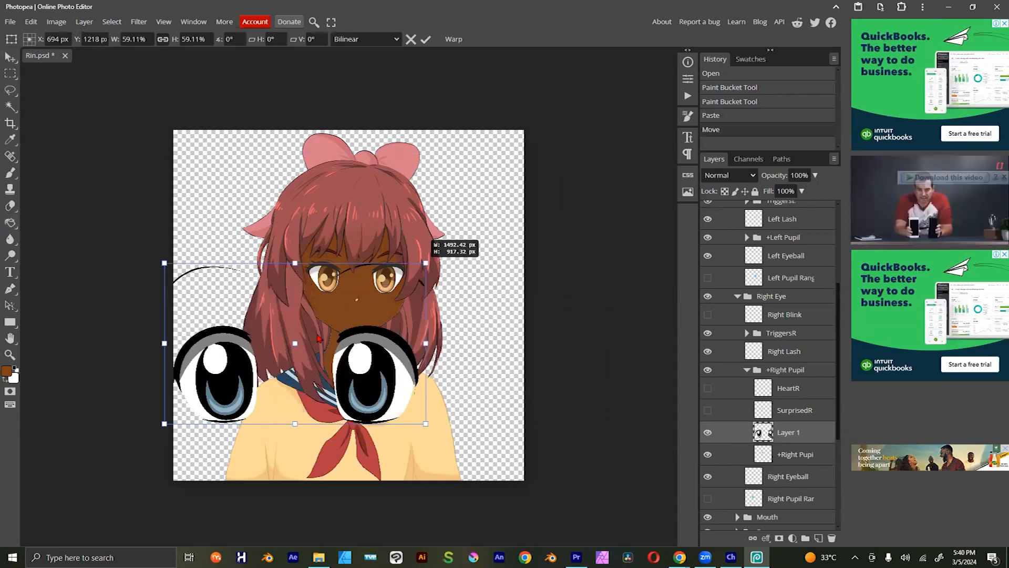
left_click_drag(296, 347, 289, 349)
left_click_drag(295, 416, 442, 335)
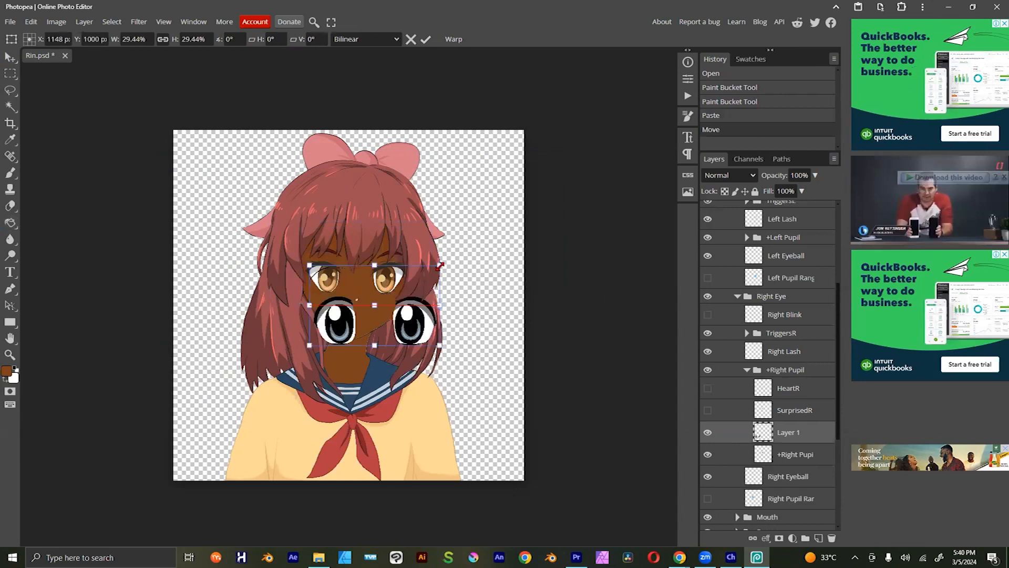
left_click_drag(440, 265, 406, 298)
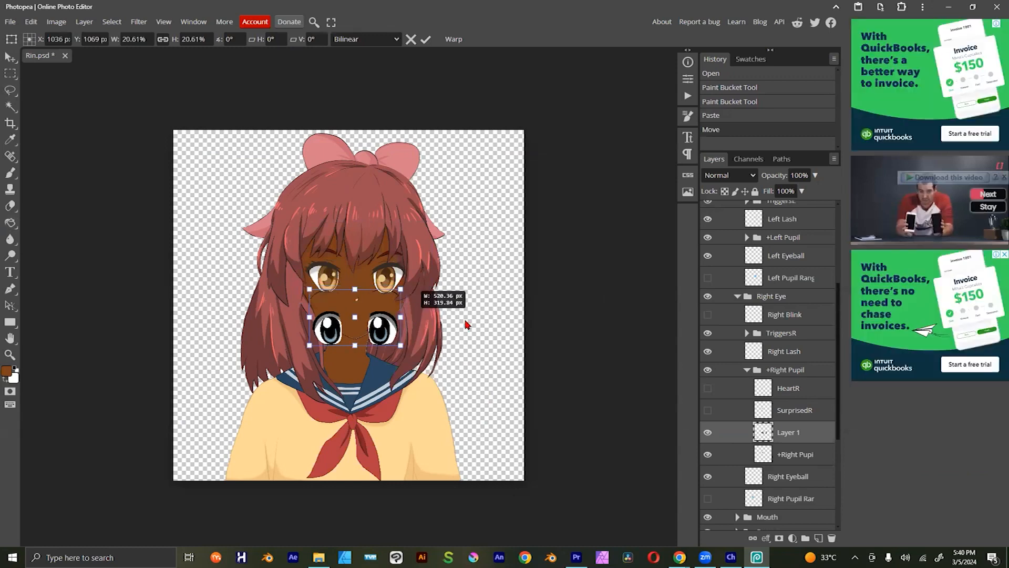
key("Return")
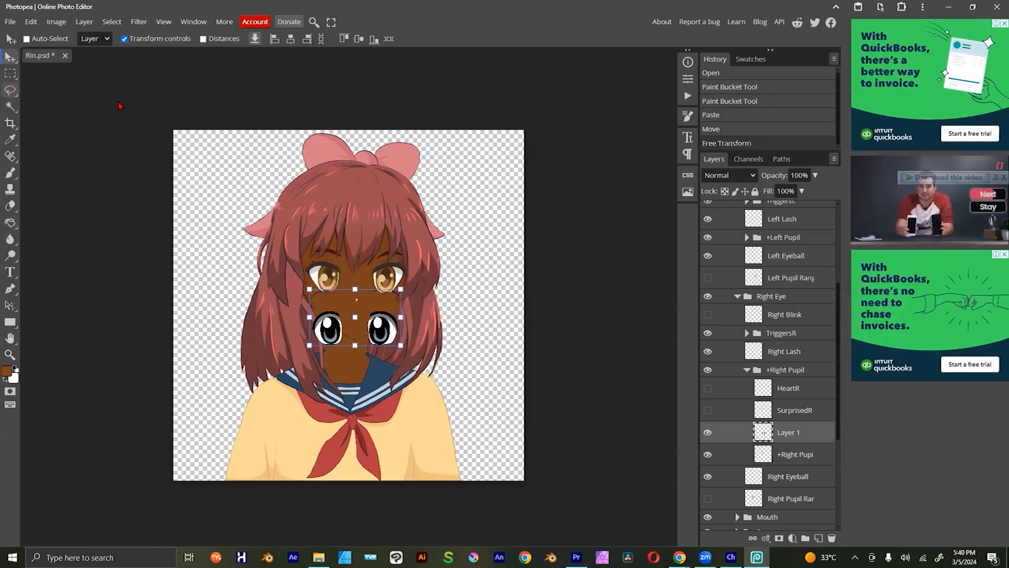
Step: Select the pasted eye on the image's right side with a rectangular marquee, delete it and clear the selection
key("m")
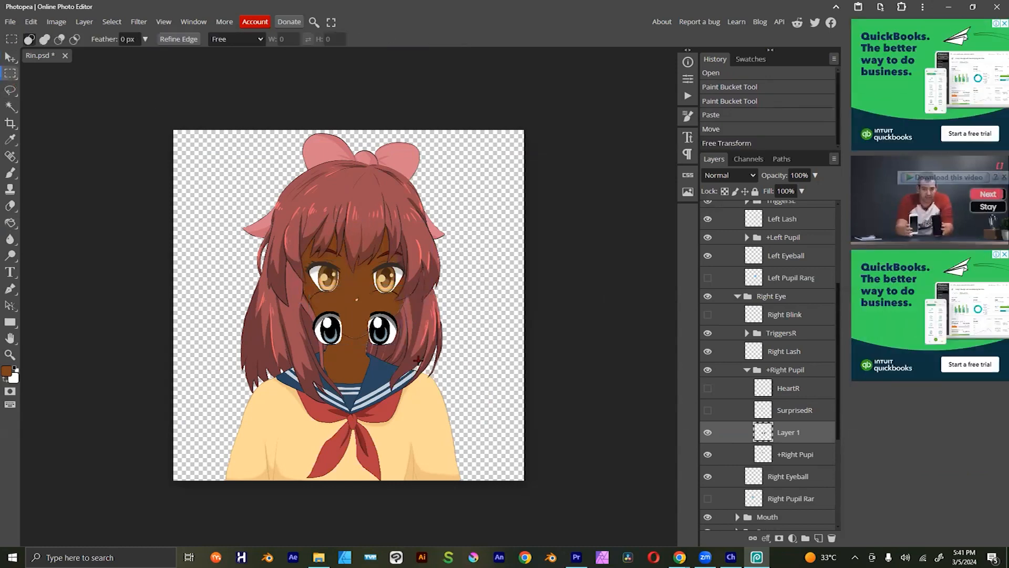
left_click_drag(356, 305, 413, 357)
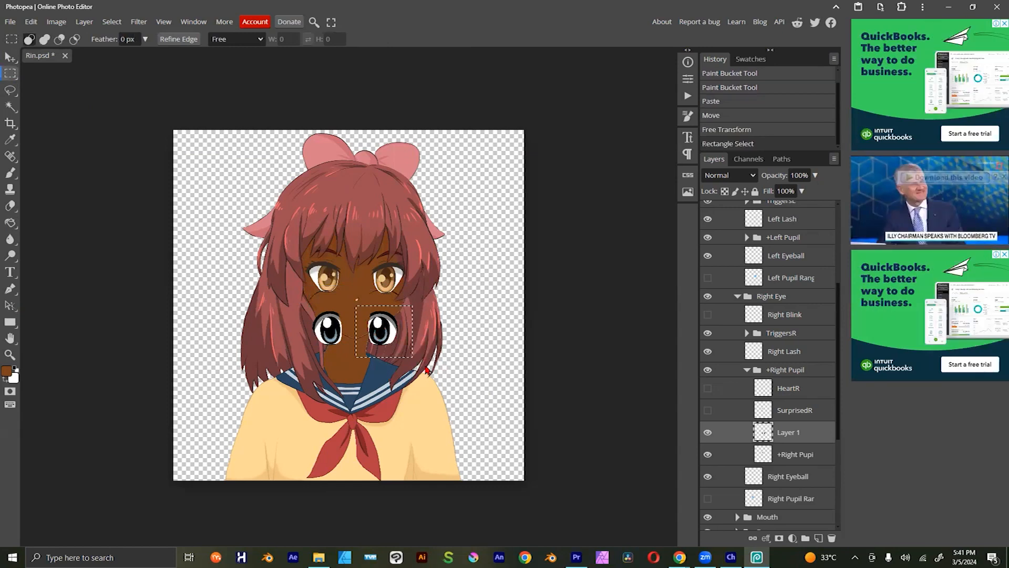
key("Delete")
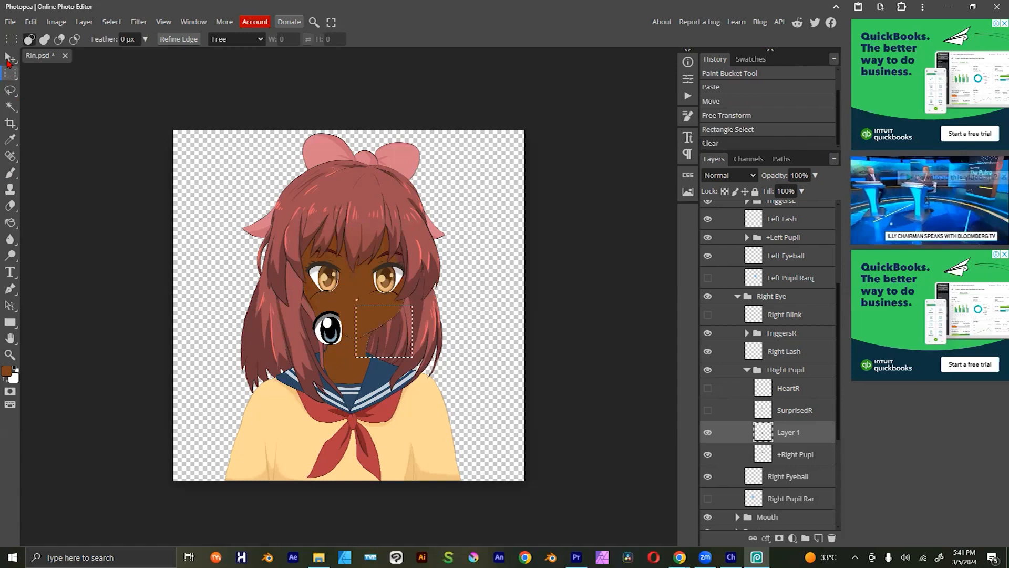
key("v")
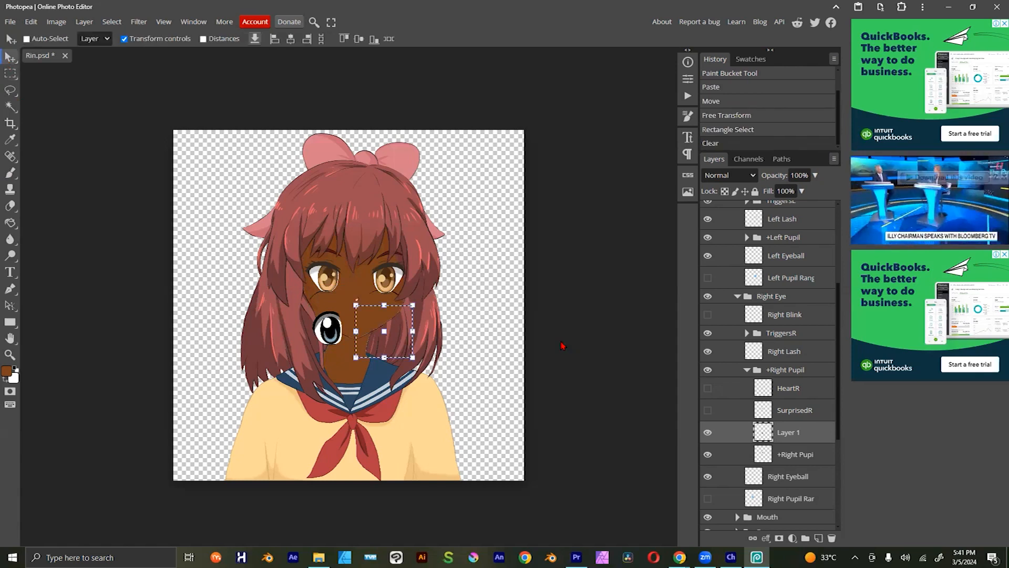
key("ctrl+d")
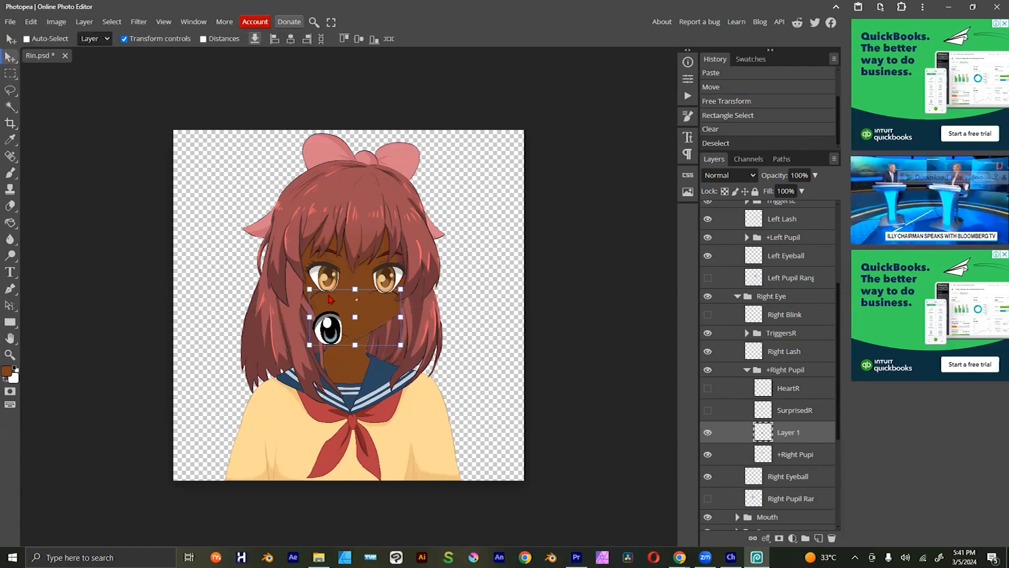
Step: Fit the remaining pasted eye over the puppet's right eye, scaled to about 90.33%, and turn off the transform controls
left_click_drag(322, 328, 320, 279)
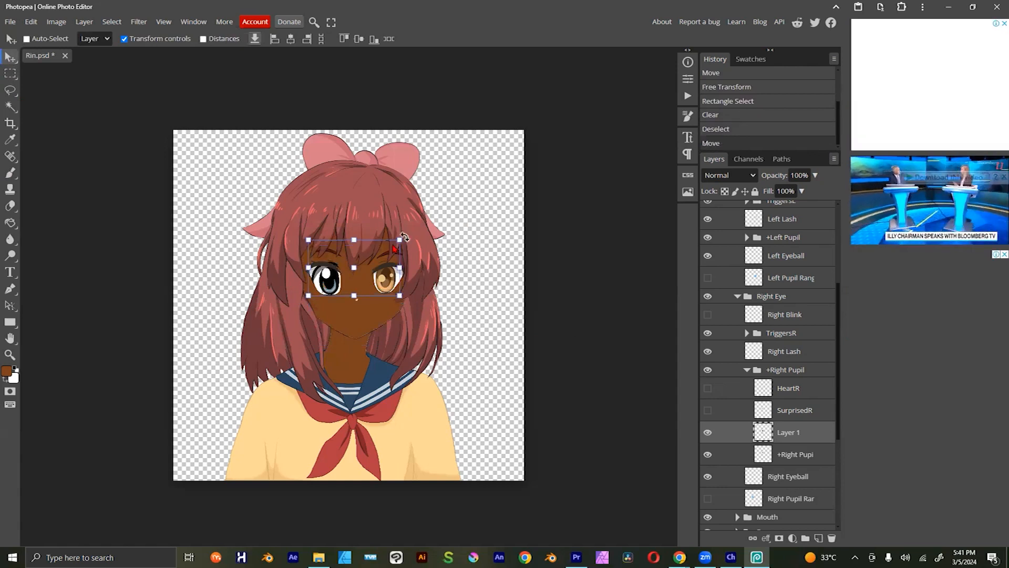
left_click_drag(395, 247, 392, 244)
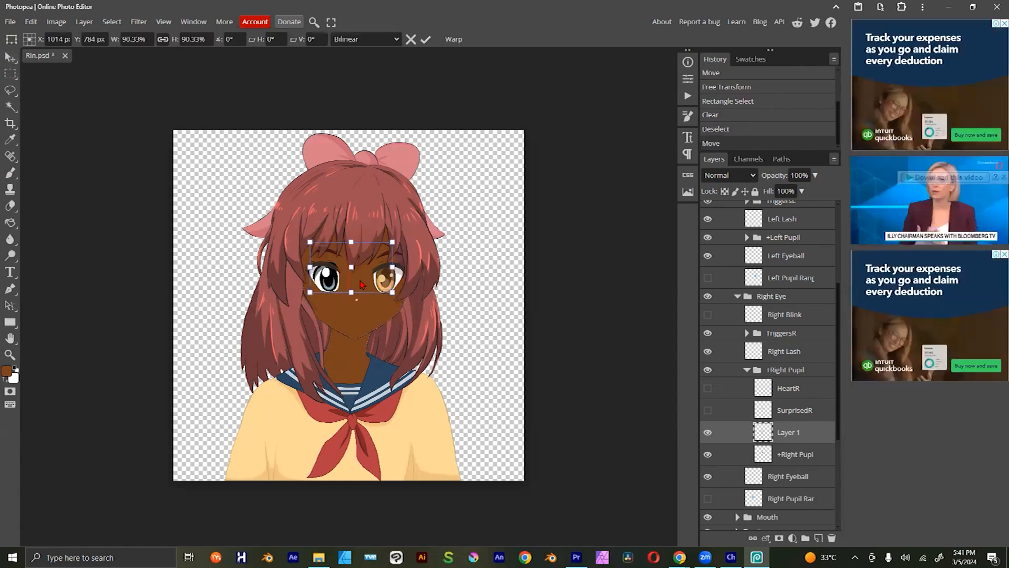
left_click_drag(362, 285, 362, 286)
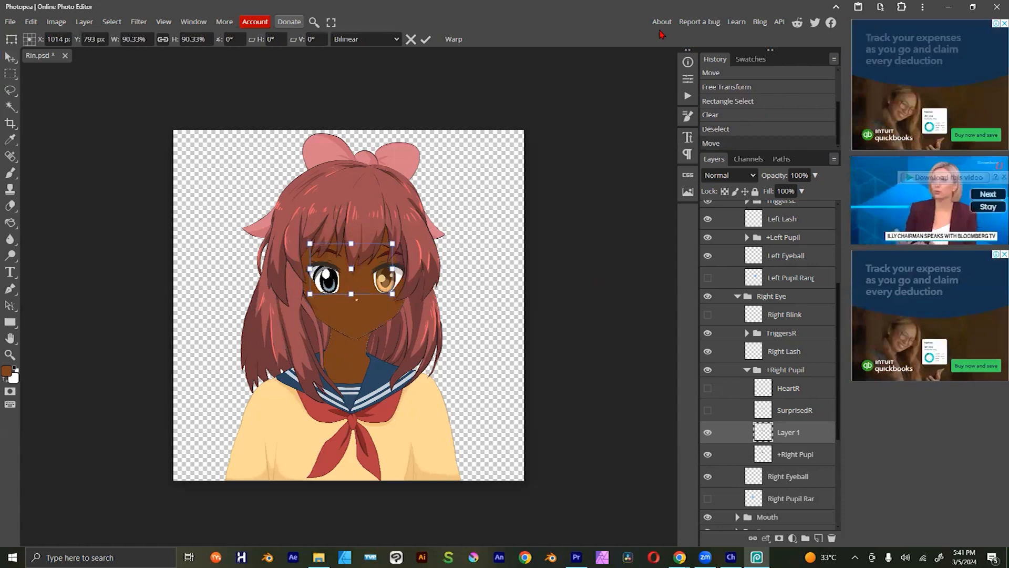
key("Return")
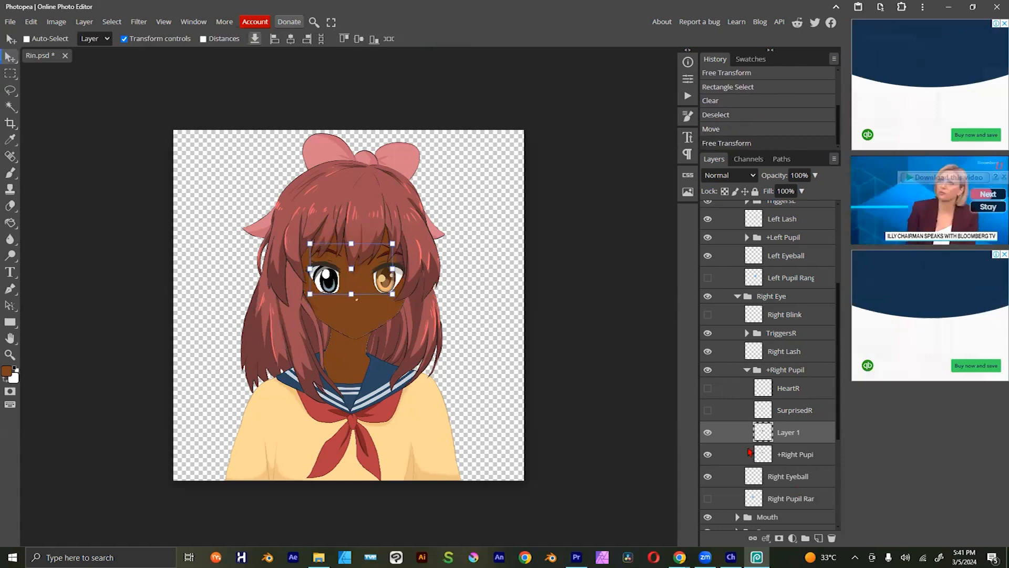
left_click(794, 409)
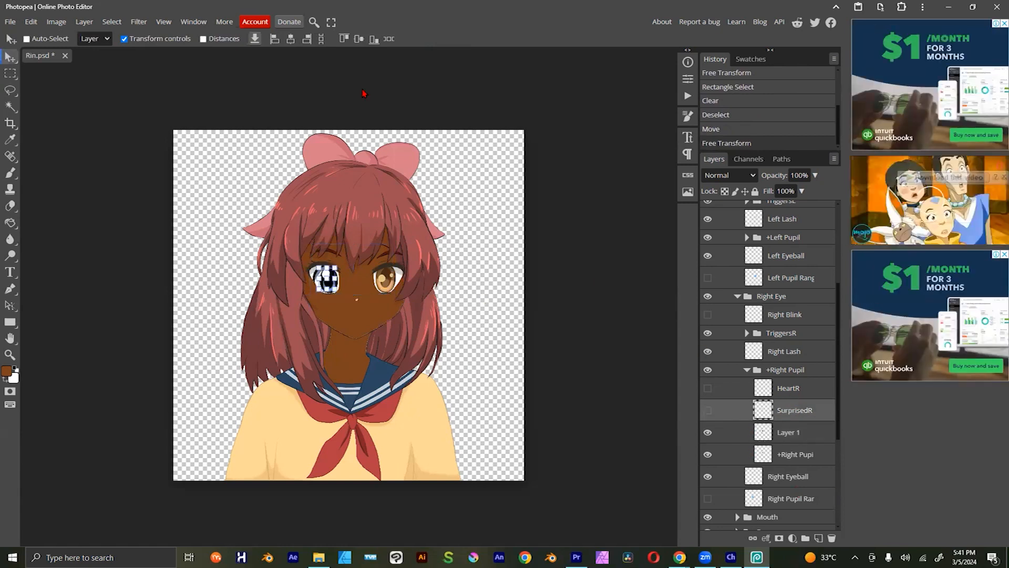
left_click(793, 393)
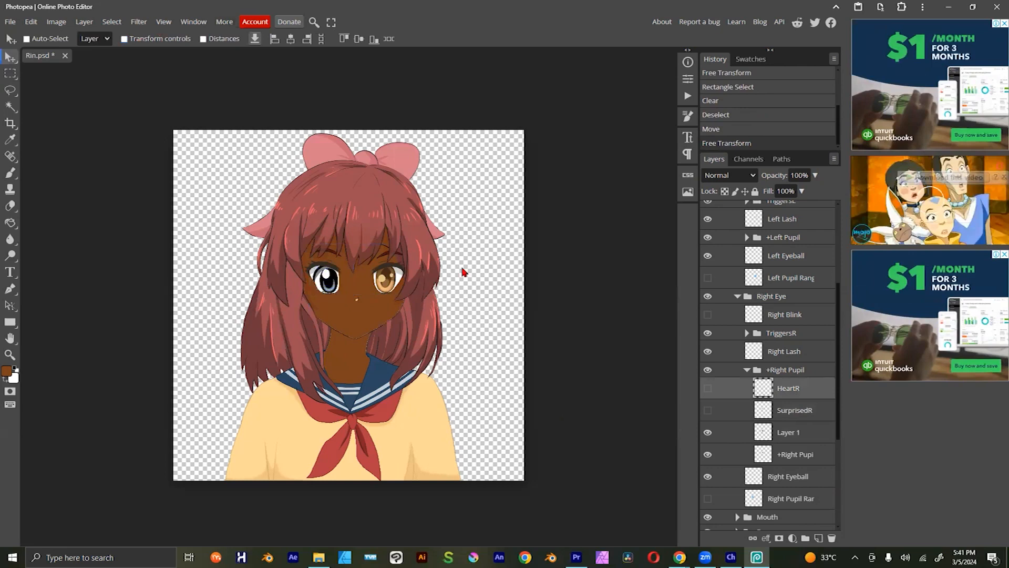
Step: Compare the puppet in Adobe Character Animator with the edited artwork in Photopea, finishing in Character Animator
key("alt+Tab")
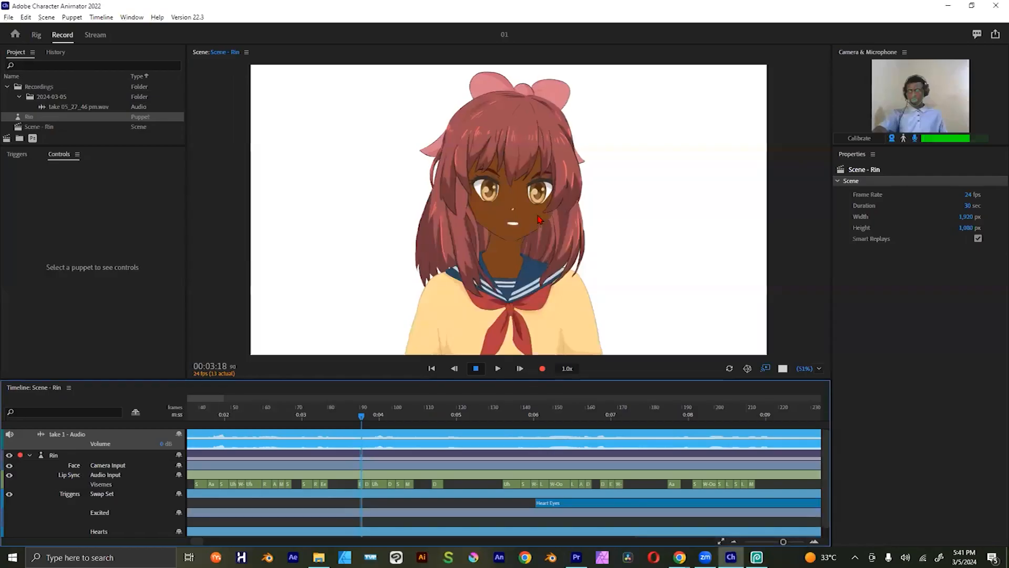
key("alt+Tab")
key("alt+Tab")
key("Tab")
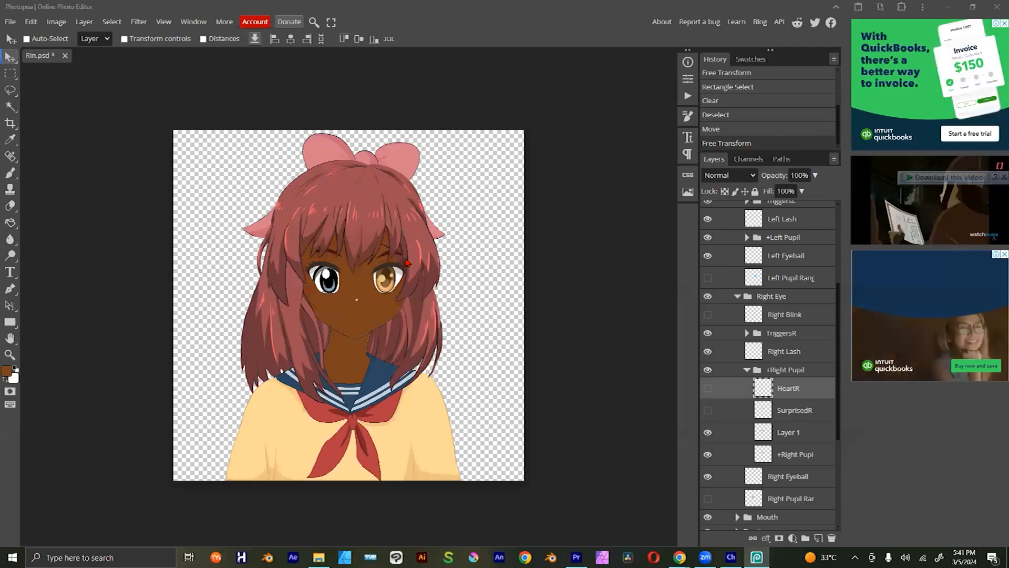
key("alt+Tab")
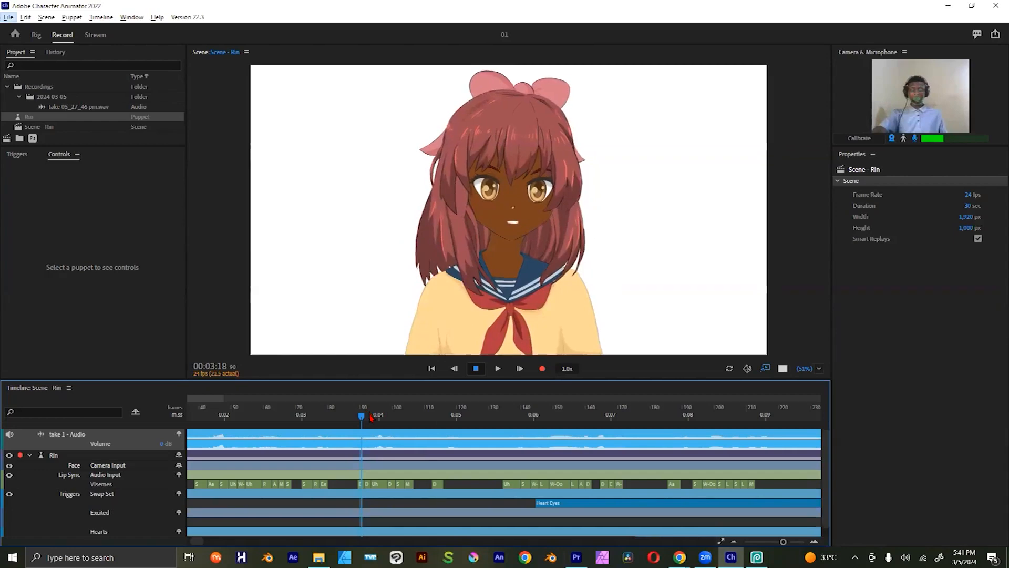
key("alt+Tab")
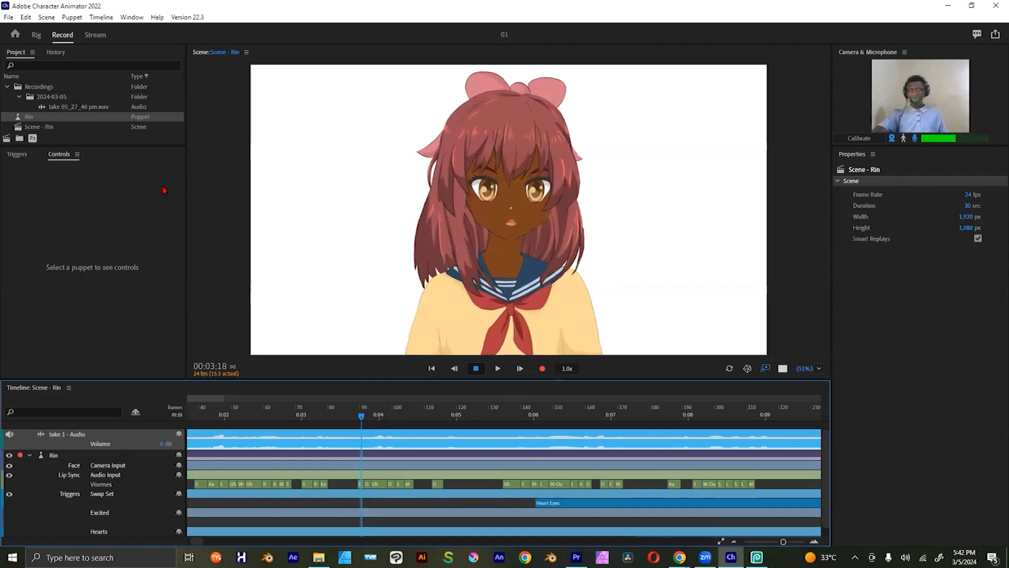
Step: Open Puppet Maker from the Character Animator home screen and switch its camera input off and back on
left_click(16, 34)
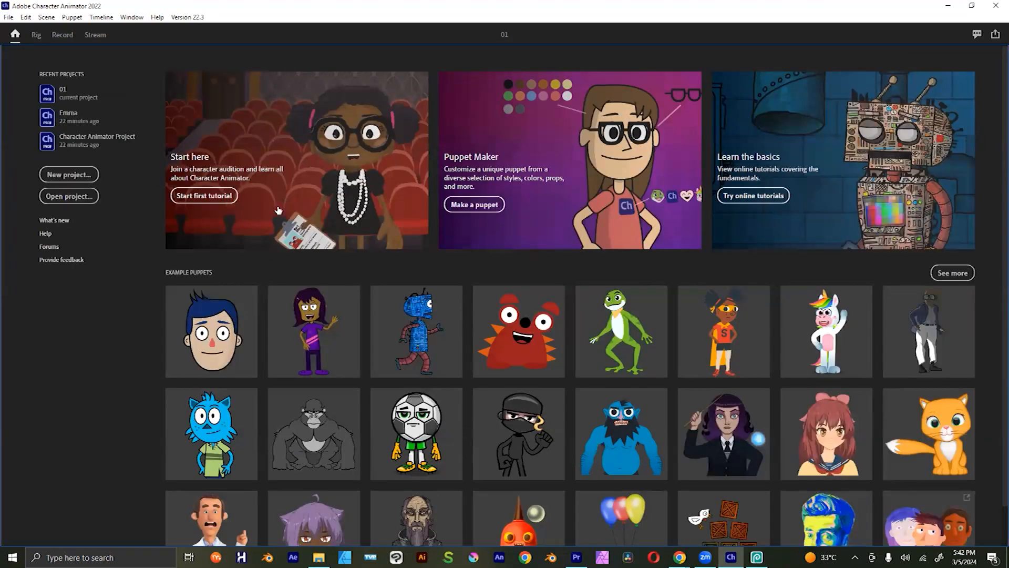
left_click(479, 210)
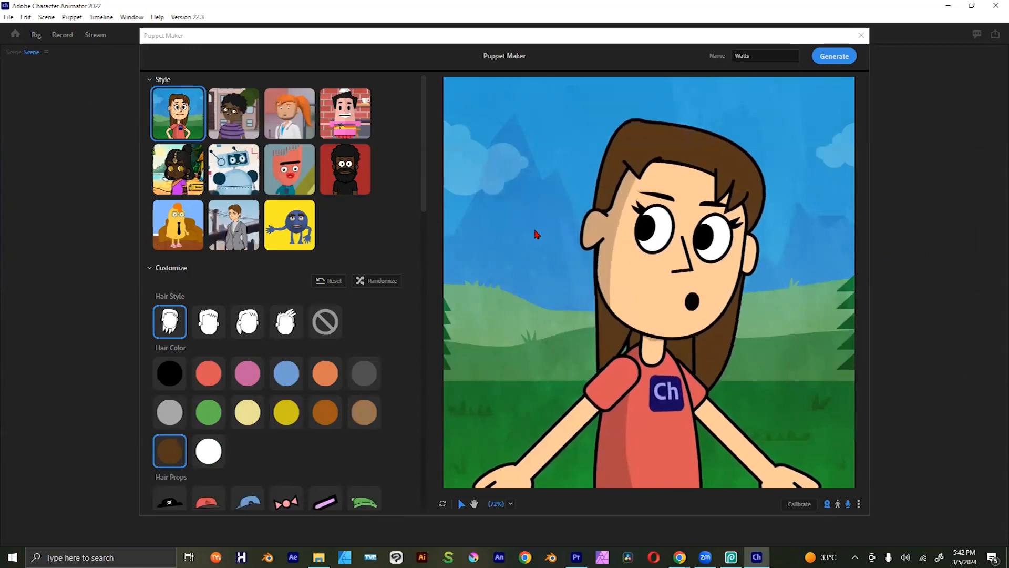
left_click(827, 504)
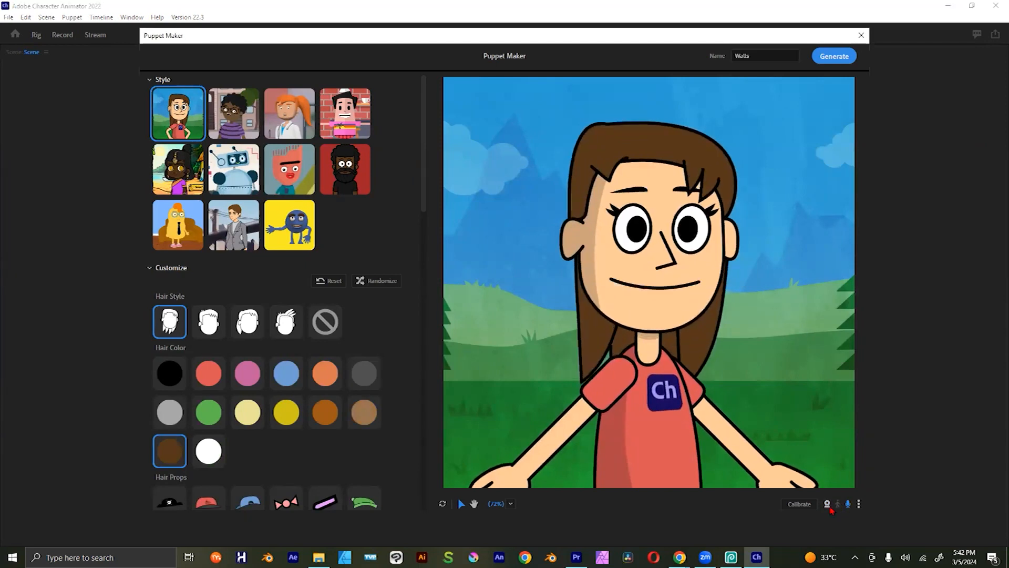
left_click(827, 504)
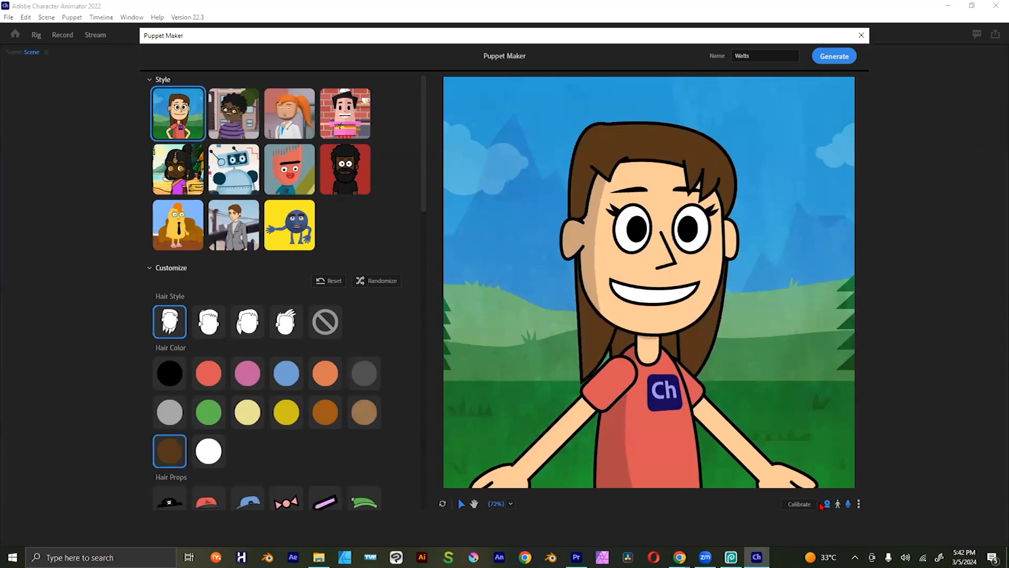
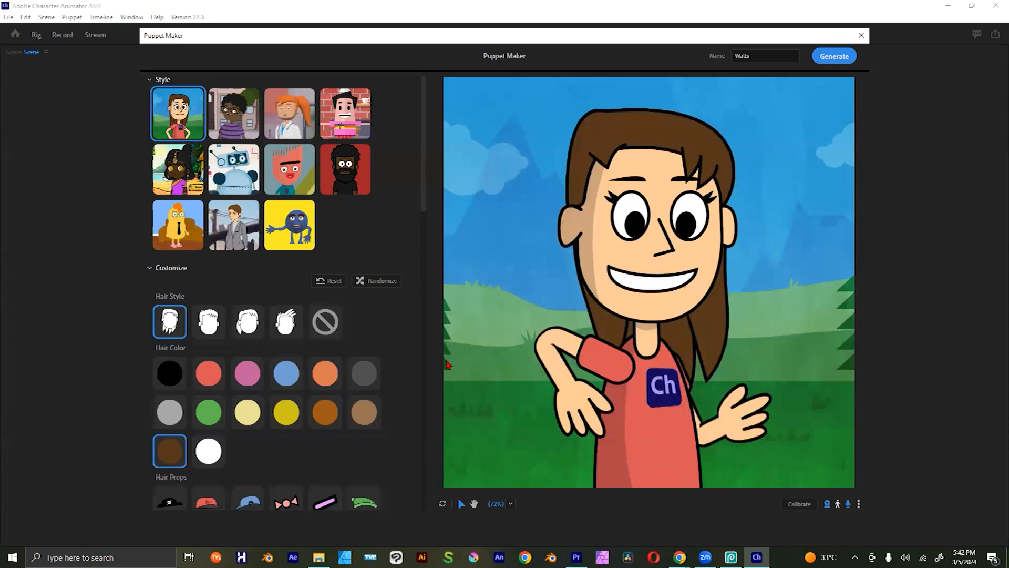
Step: Give the Wells puppet the short spiky hair style and a dark blue shirt
left_click(210, 323)
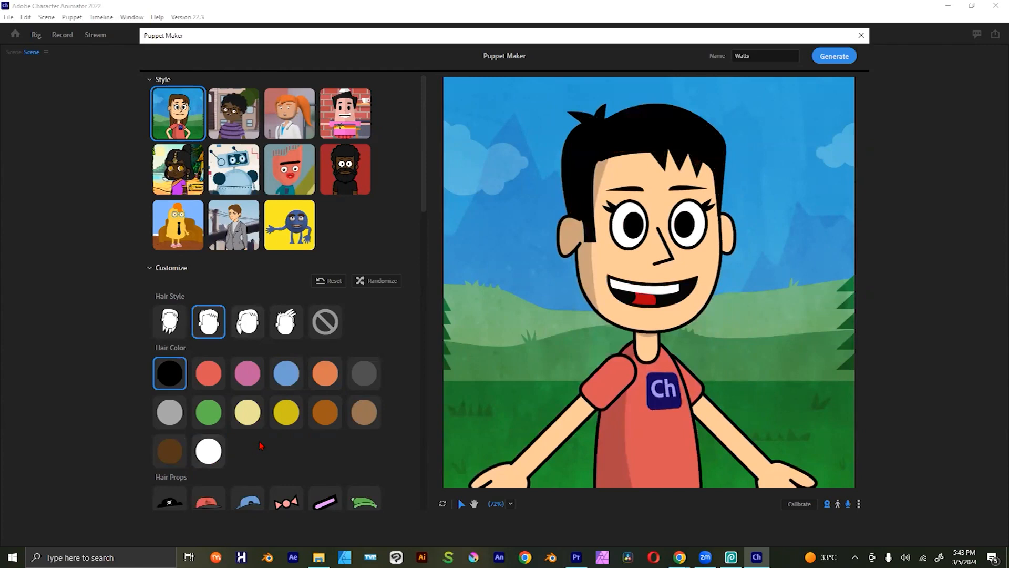
scroll(260, 445, "down", 15)
scroll(424, 178, "up", 15)
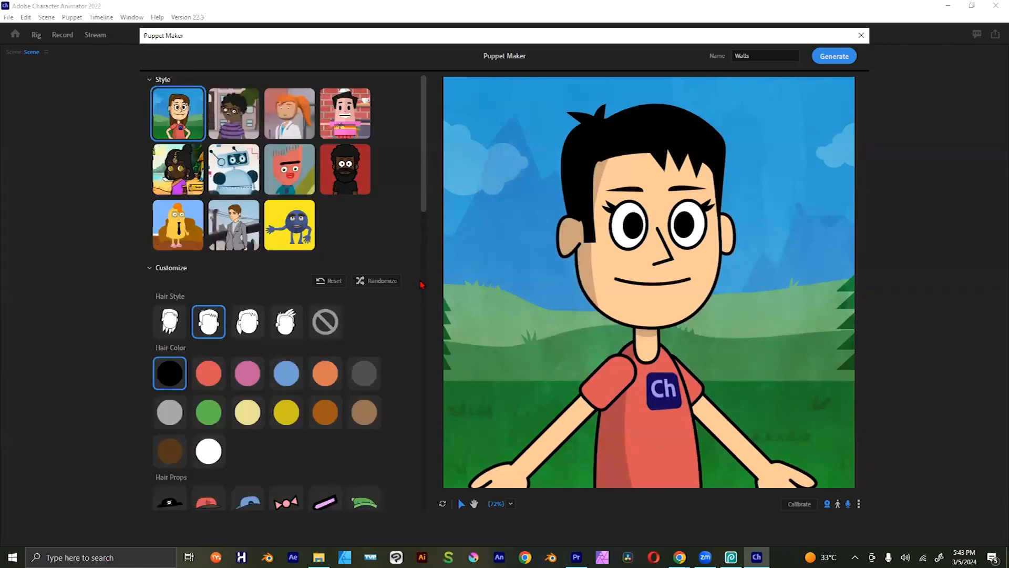
scroll(421, 280, "down", 6)
scroll(412, 335, "down", 4)
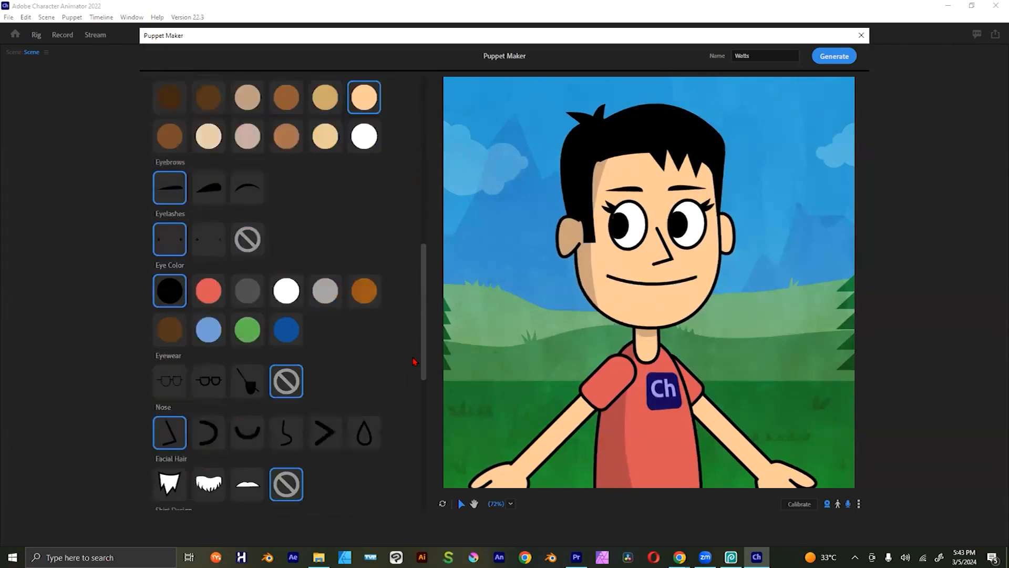
scroll(415, 361, "down", 2)
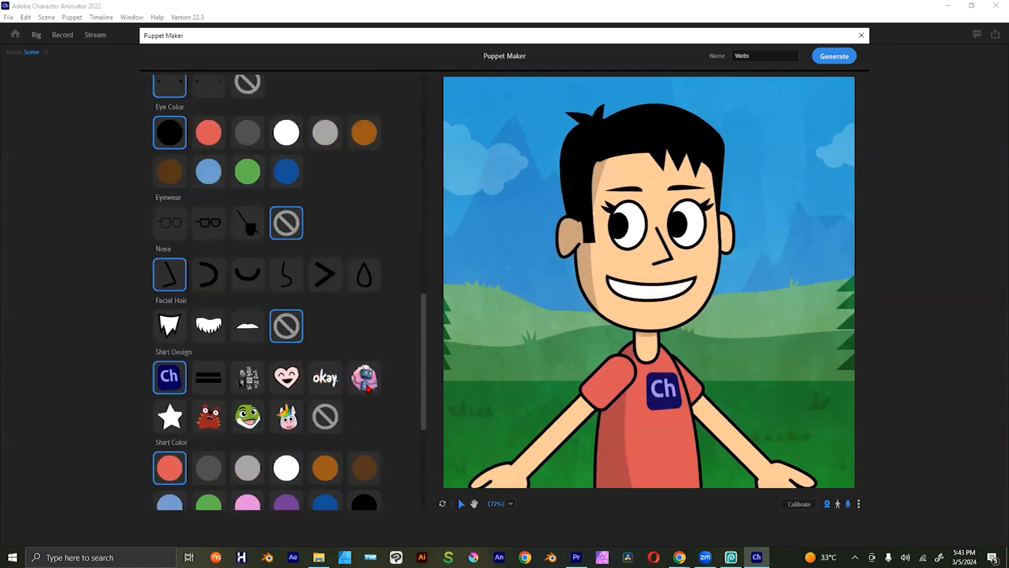
scroll(373, 390, "down", 2)
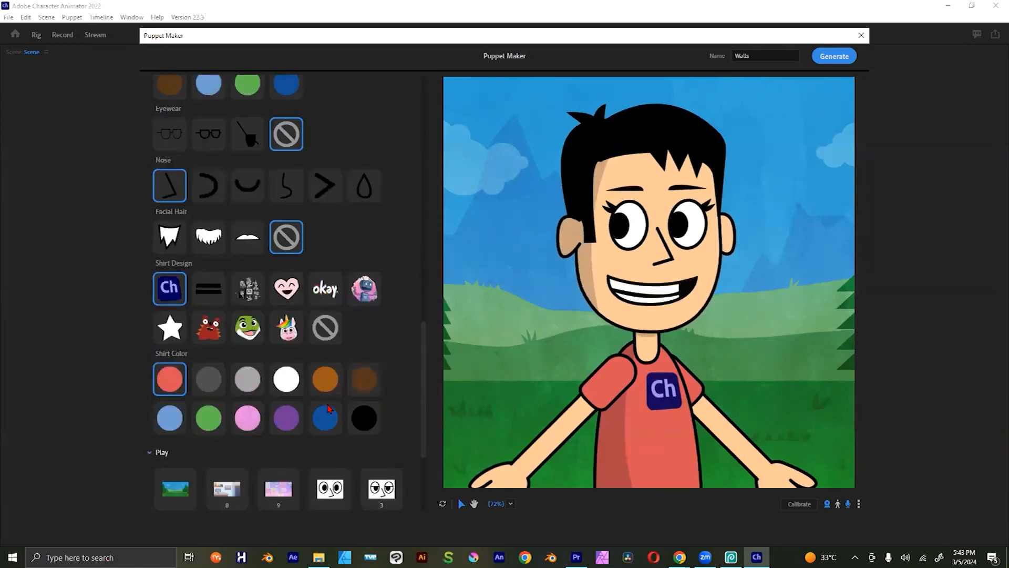
left_click(328, 411)
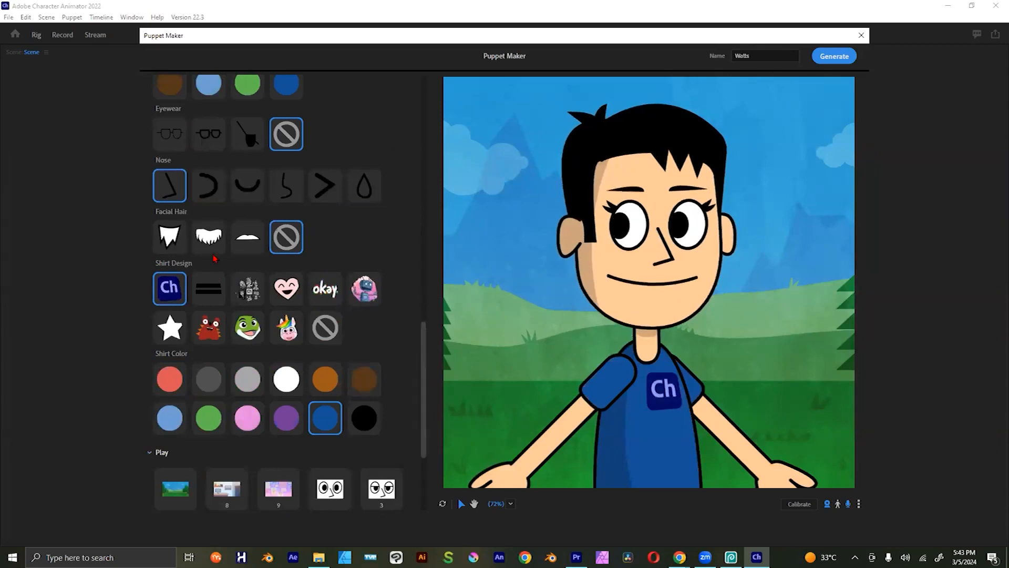
Step: Add the thick black-framed glasses and the red cap to the Wells puppet
scroll(215, 258, "up", 3)
left_click(210, 275)
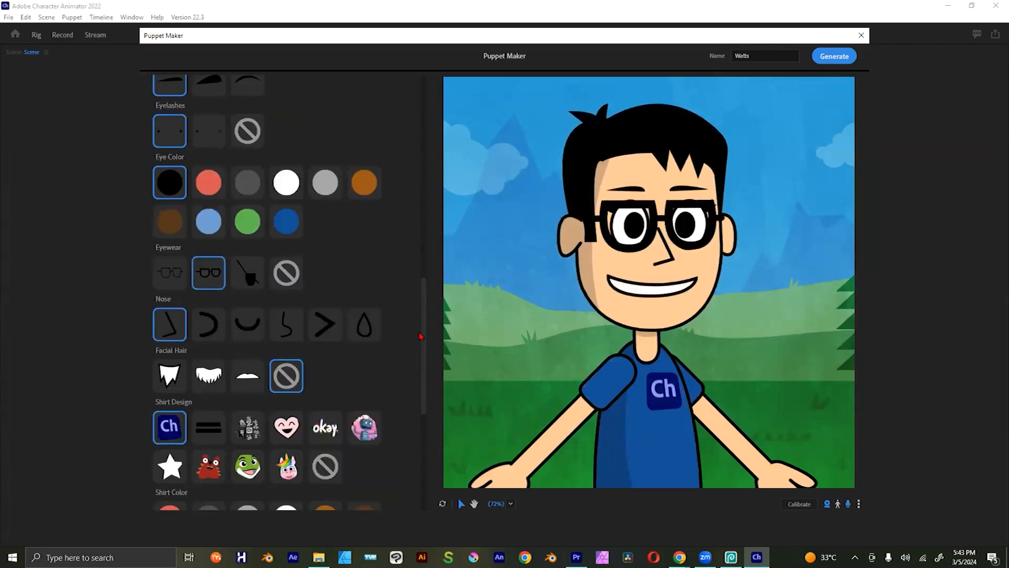
scroll(414, 219, "up", 7)
left_click(208, 228)
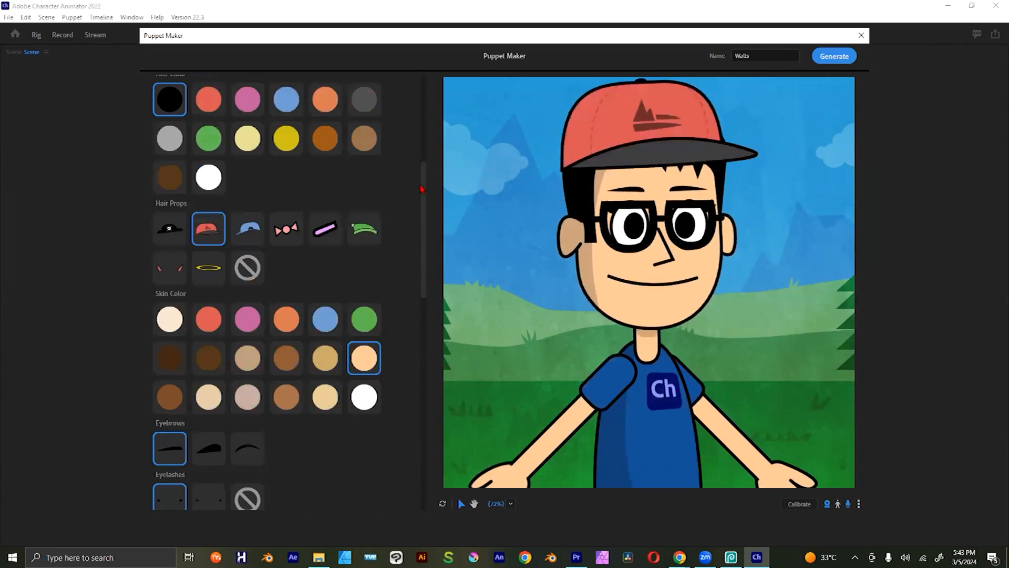
Step: Switch to the Friday style with the purple striped shirt and give that puppet the ponytail hair style
scroll(423, 189, "up", 5)
scroll(423, 149, "up", 1)
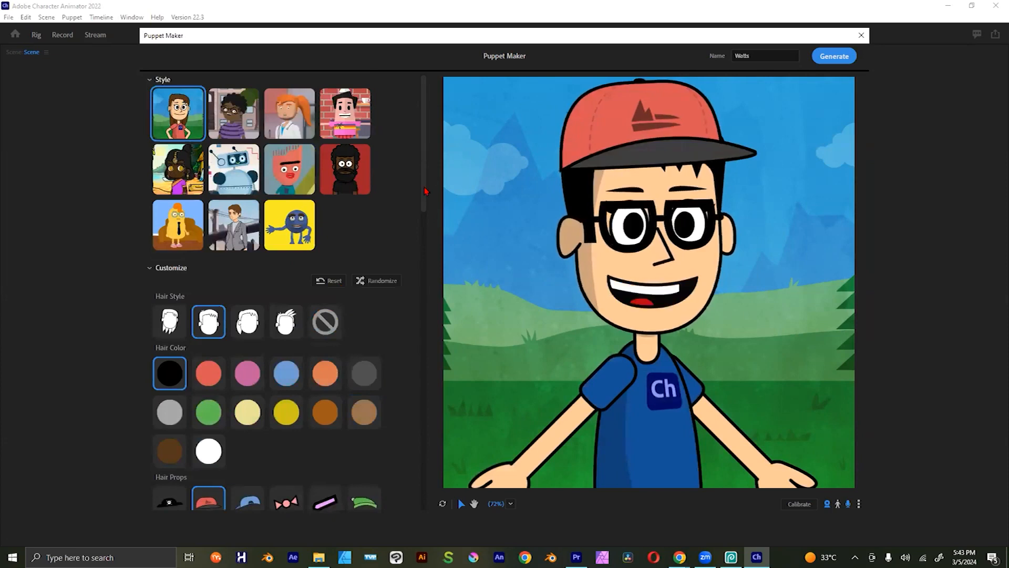
scroll(431, 393, "down", 4)
scroll(435, 432, "down", 10)
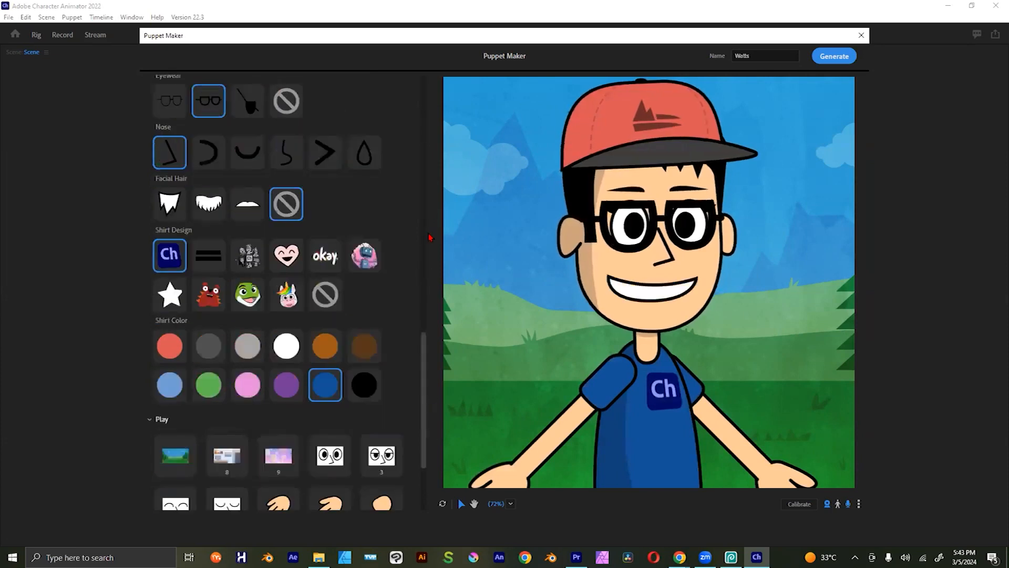
scroll(430, 236, "up", 8)
scroll(227, 175, "up", 5)
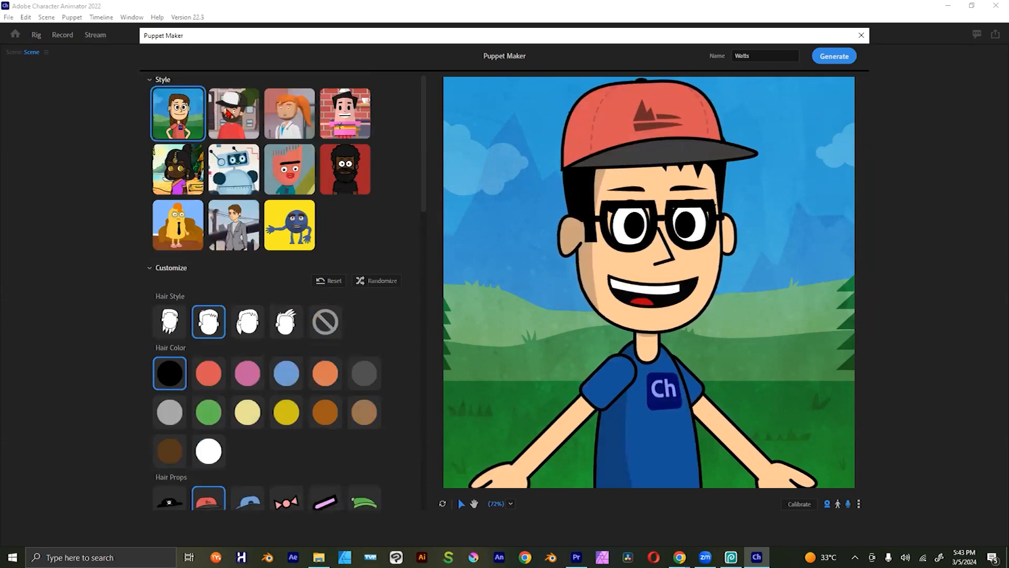
left_click(247, 126)
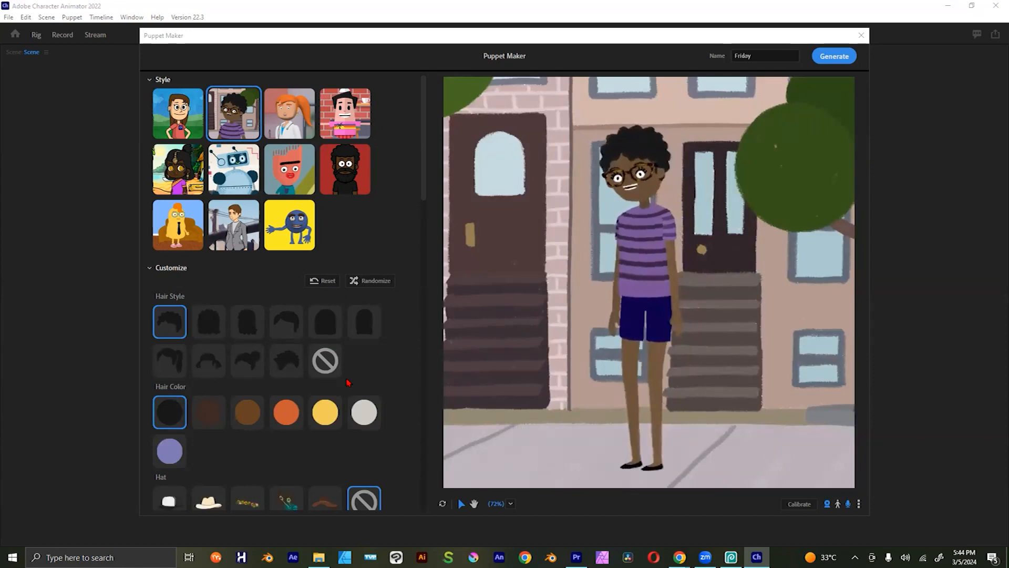
left_click(289, 359)
left_click(179, 361)
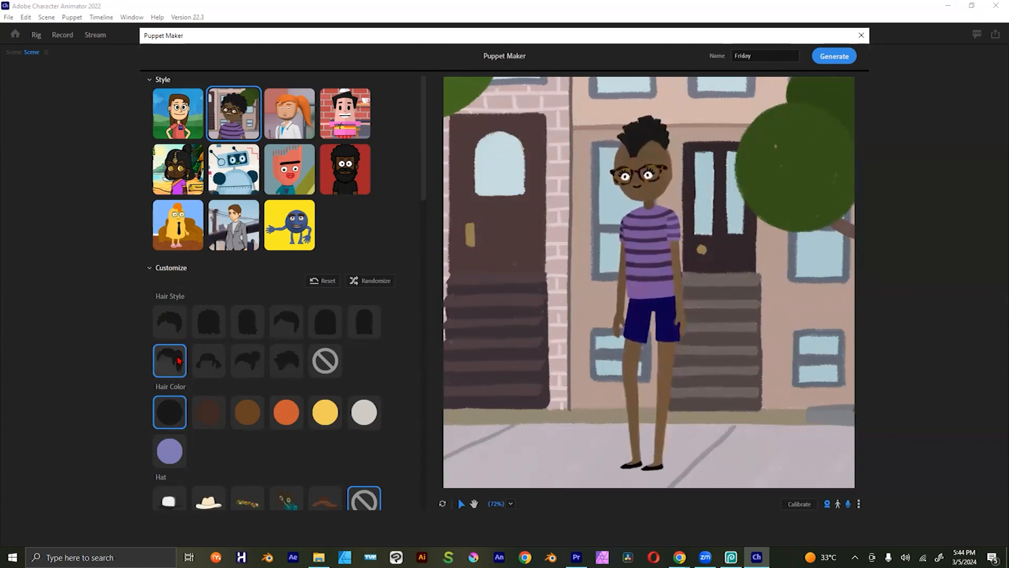
Step: Try dark brown as the puppet's hair color and undo the change
left_click(220, 416)
scroll(268, 416, "down", 3)
scroll(274, 408, "up", 3)
scroll(290, 409, "down", 5)
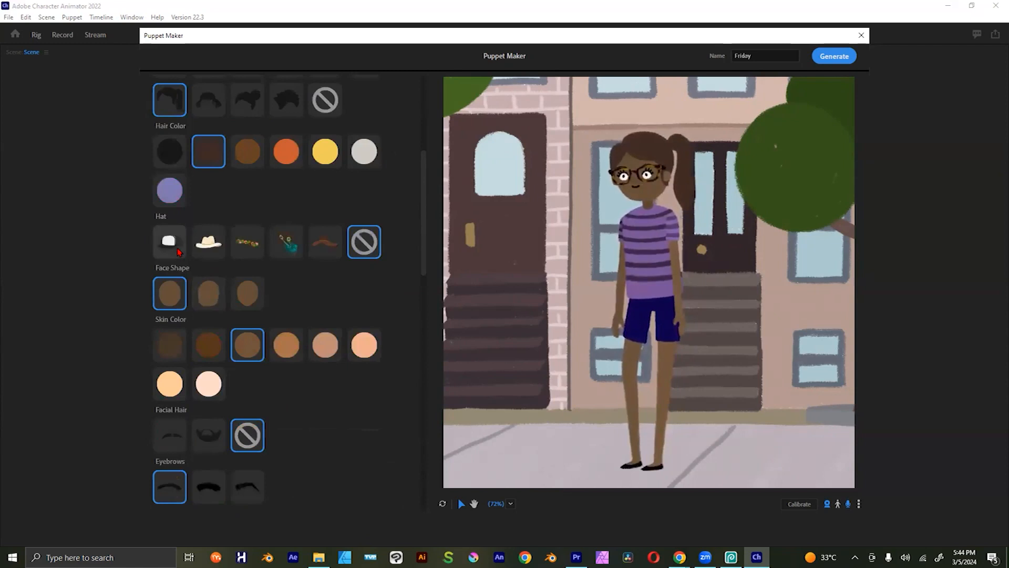
key("ctrl+z")
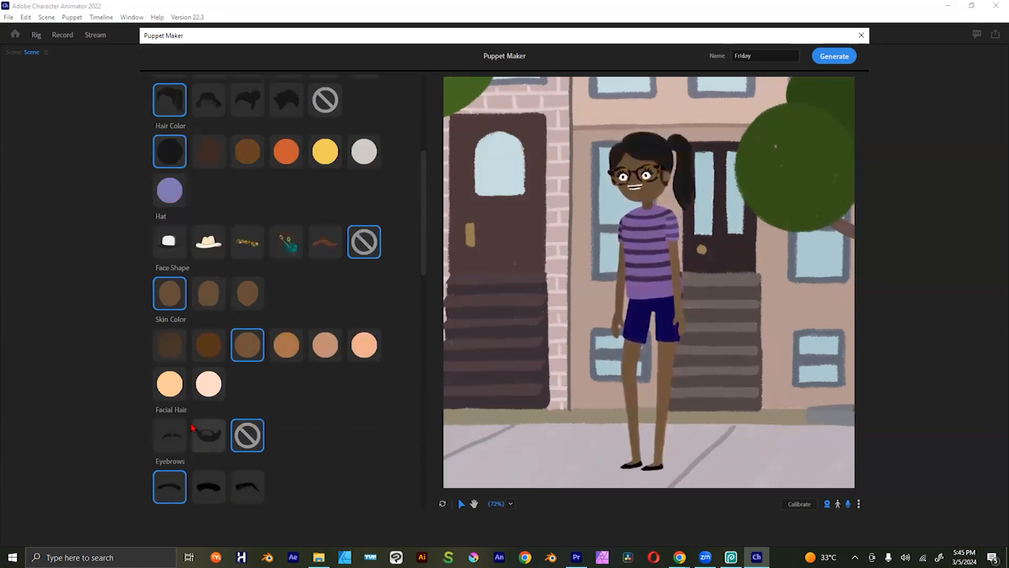
Step: Dress the puppet in long black pants and change its striped shirt to red
scroll(230, 386, "down", 15)
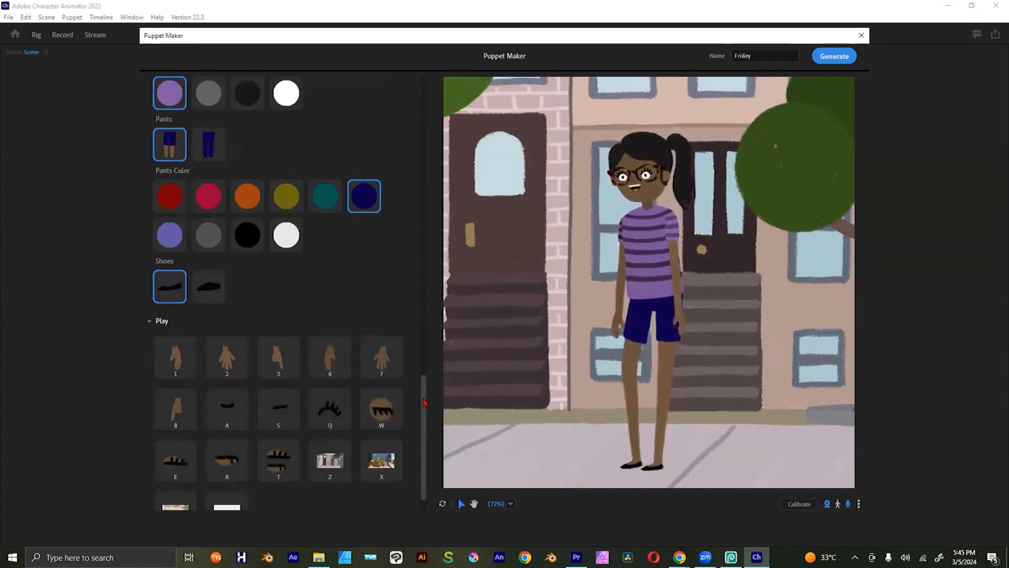
left_click_drag(425, 401, 421, 424)
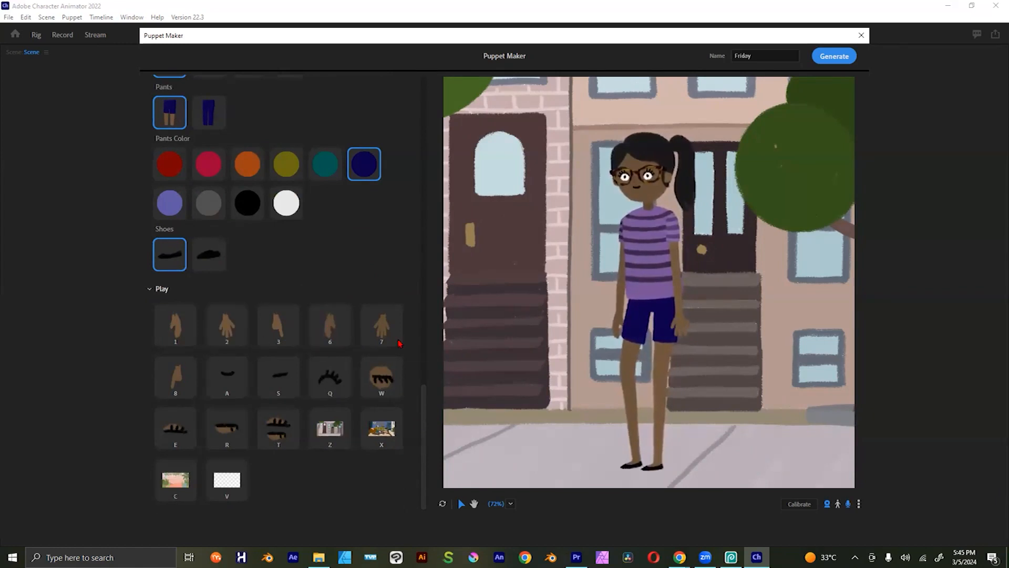
left_click_drag(423, 418, 424, 361)
left_click(213, 325)
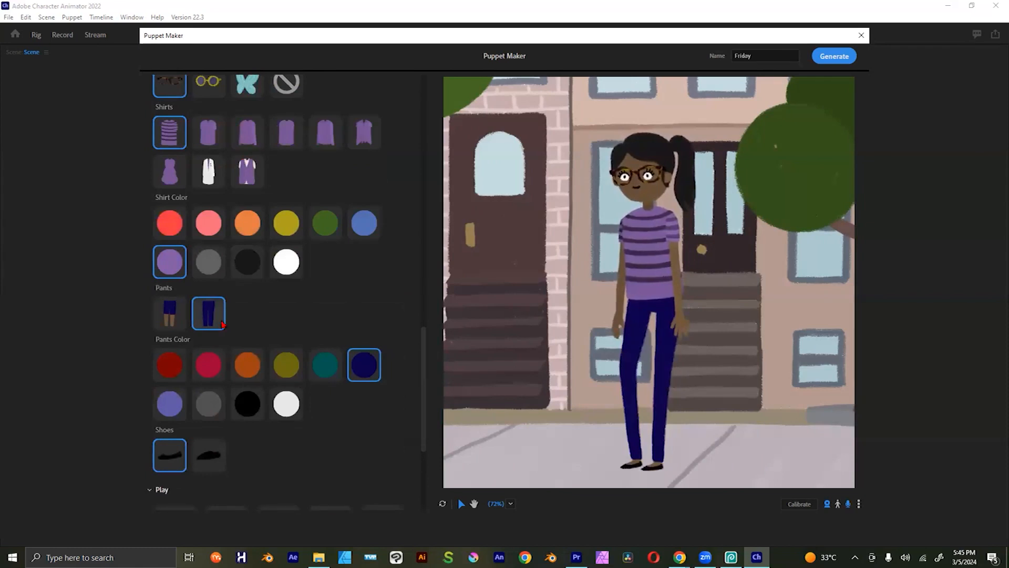
left_click(255, 403)
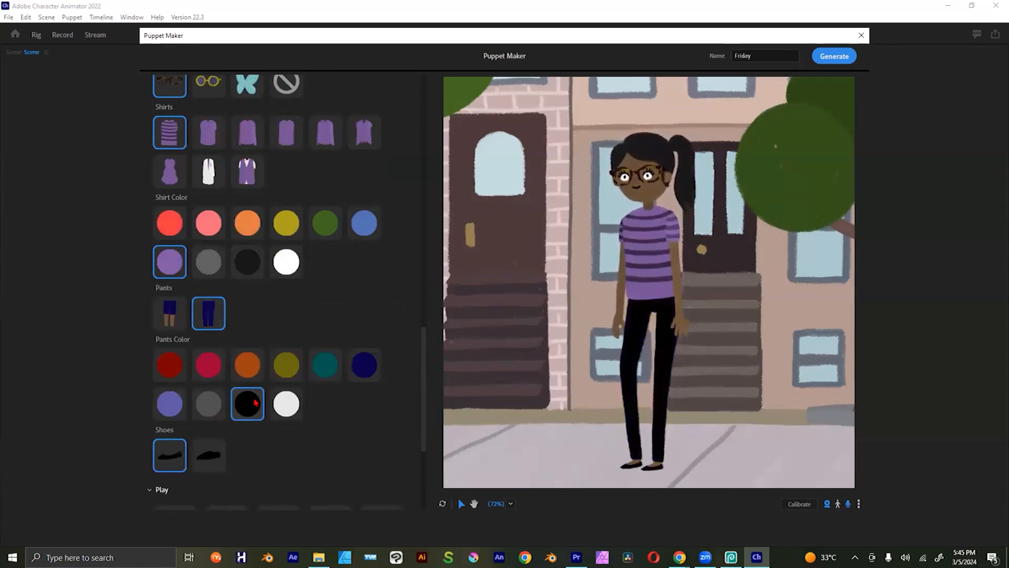
left_click(176, 226)
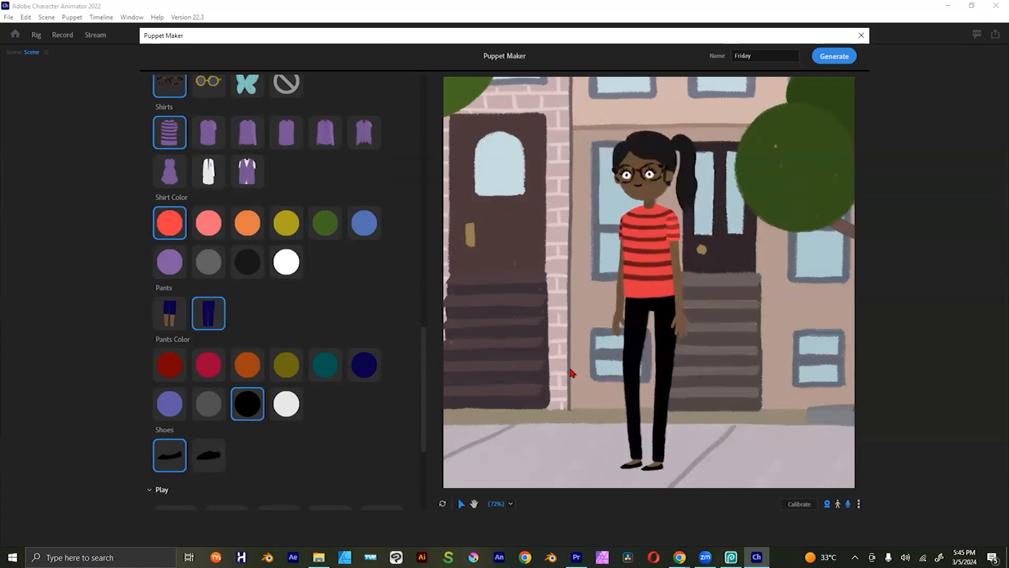
Step: Rename the customized puppet as Taiwo and generate it
left_click_drag(423, 367, 425, 89)
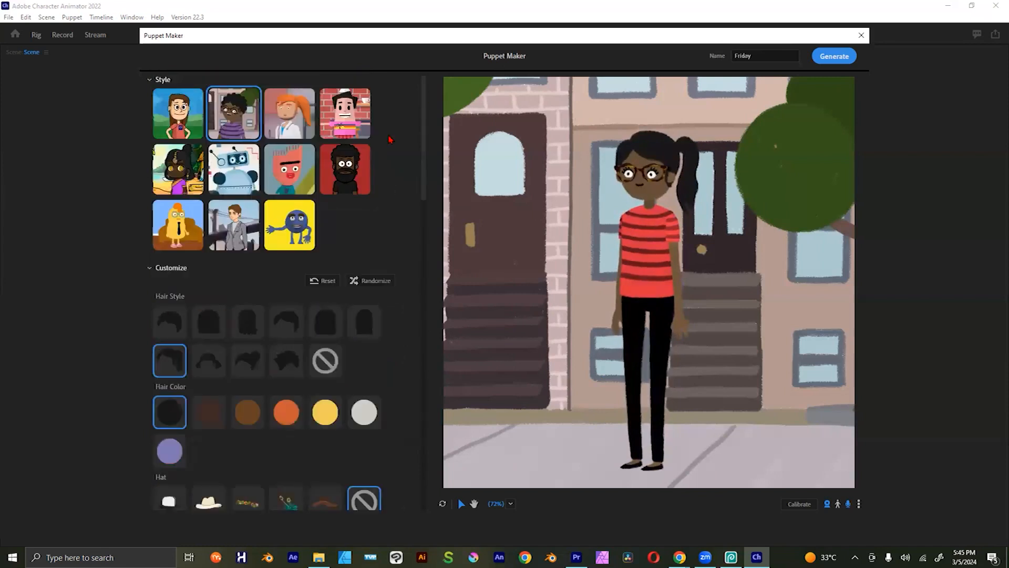
left_click(150, 269)
left_click(150, 268)
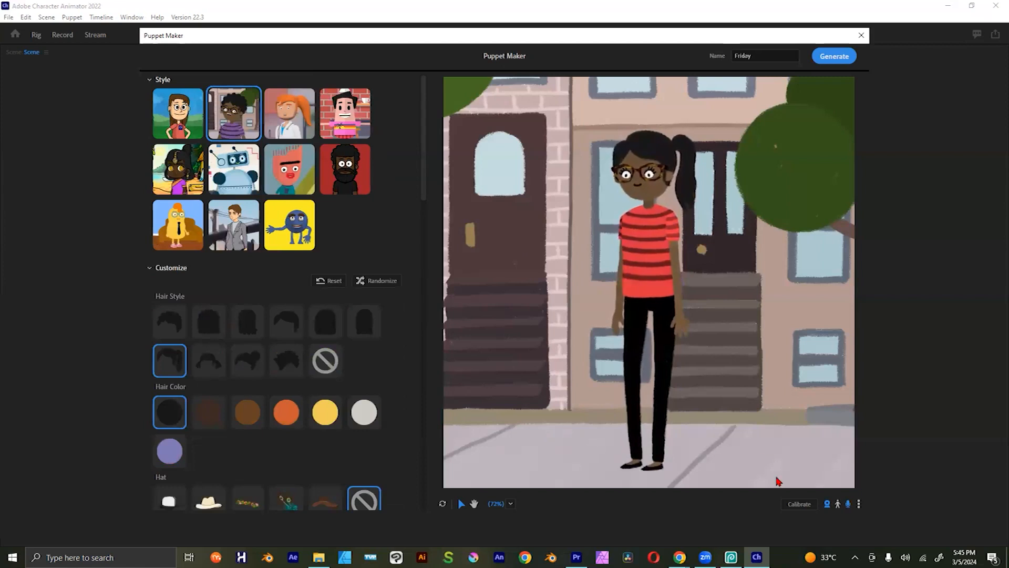
left_click(753, 53)
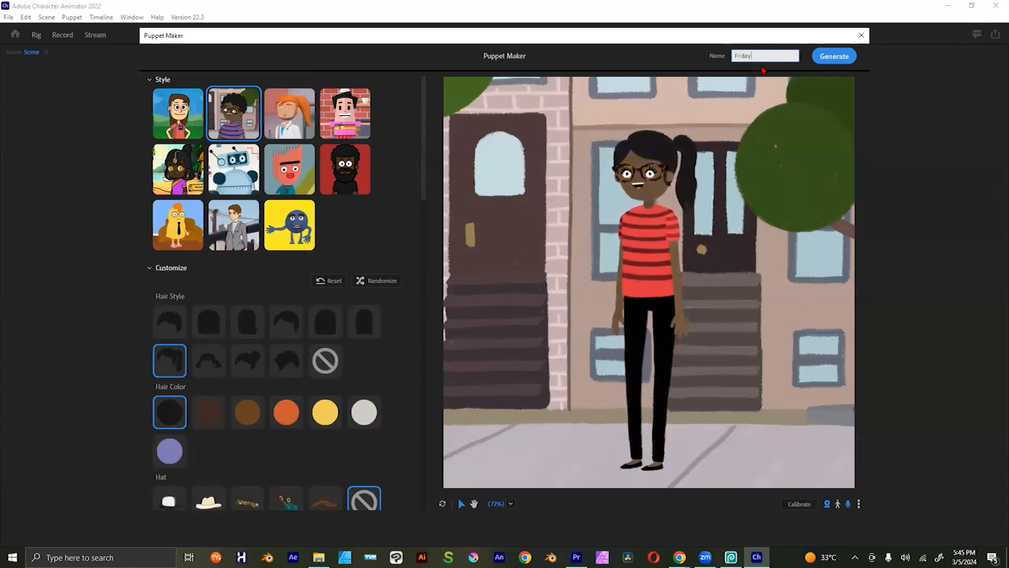
key("ctrl+a")
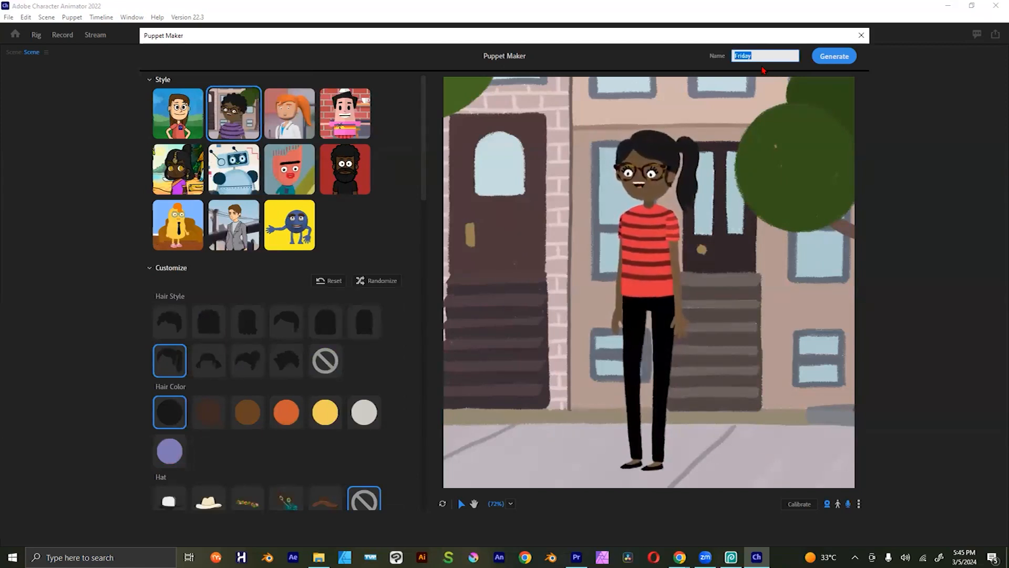
type("Taiwo")
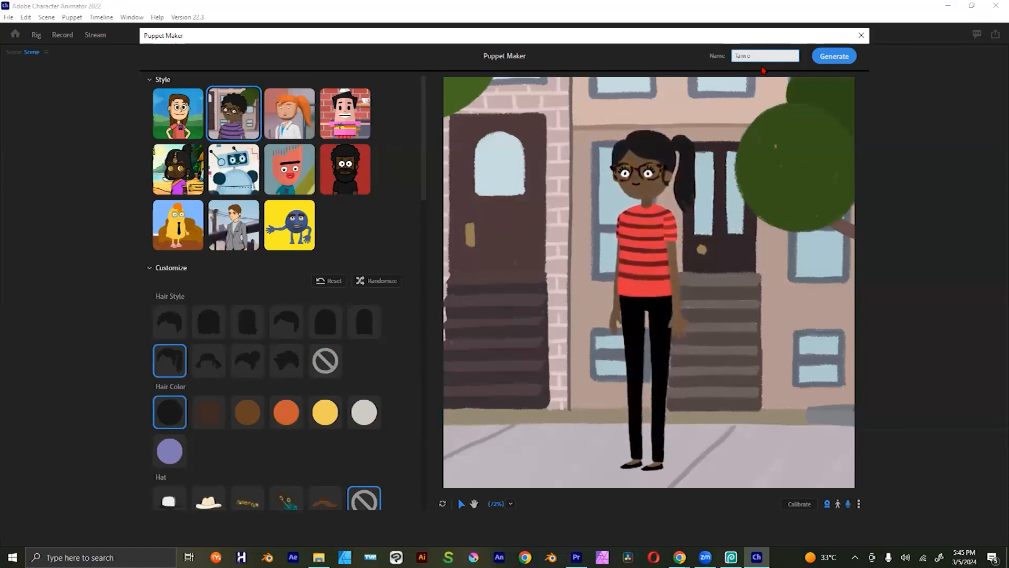
left_click(676, 69)
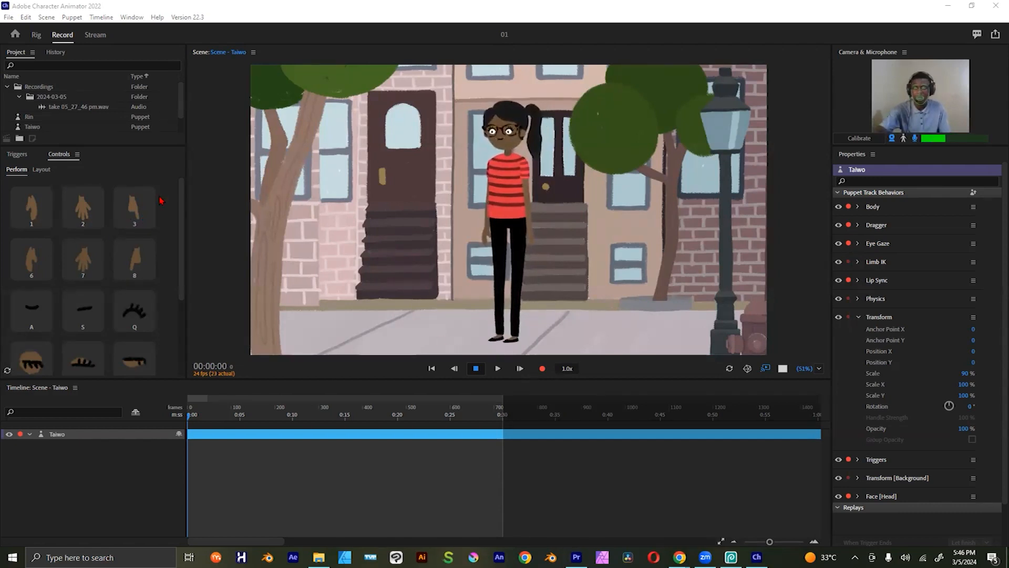
Step: Look through the puppet's hand, eye and background trigger controls, checking the Layout mode and returning to Perform
left_click_drag(183, 210, 181, 276)
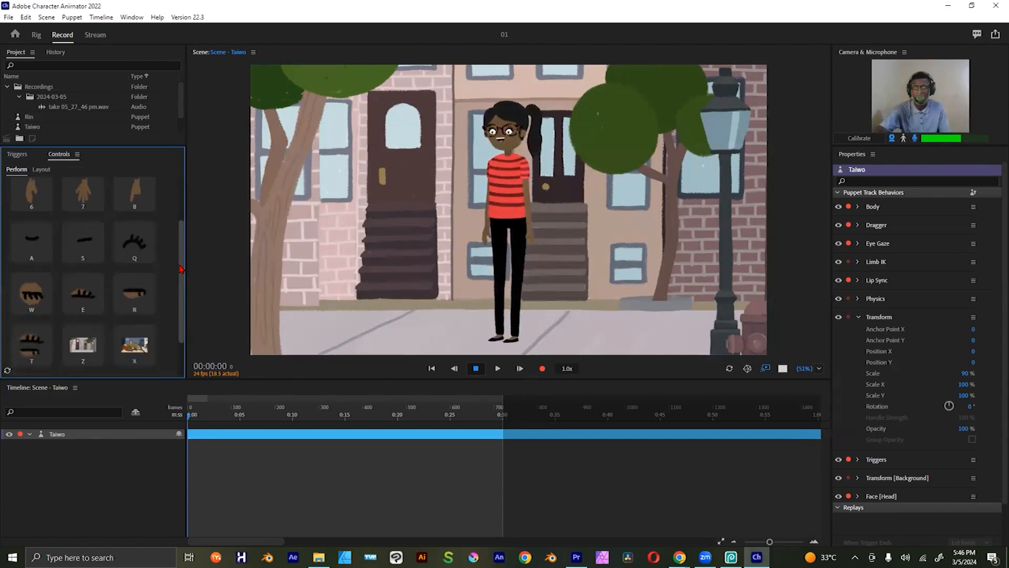
left_click_drag(183, 263, 182, 259)
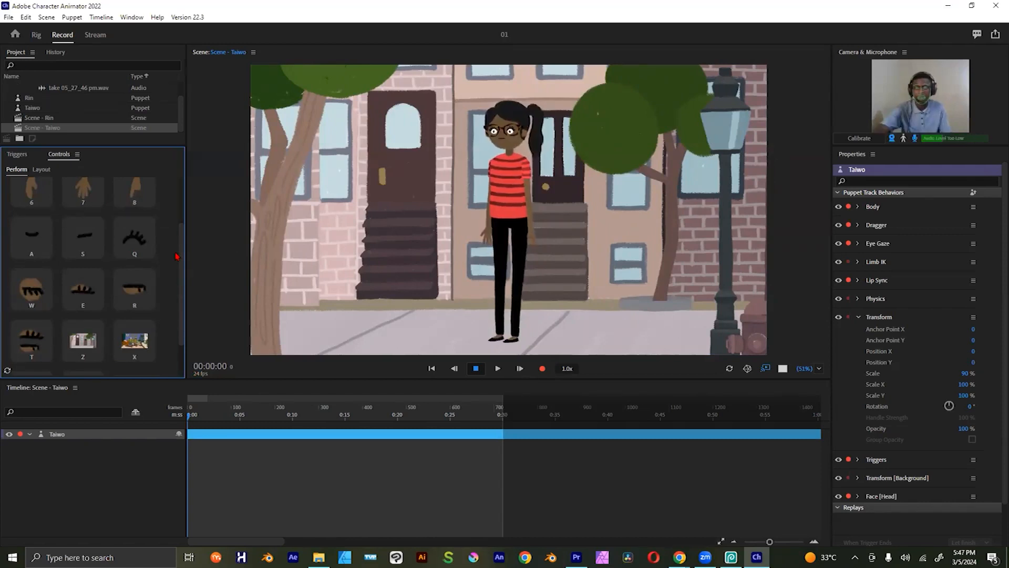
left_click(41, 169)
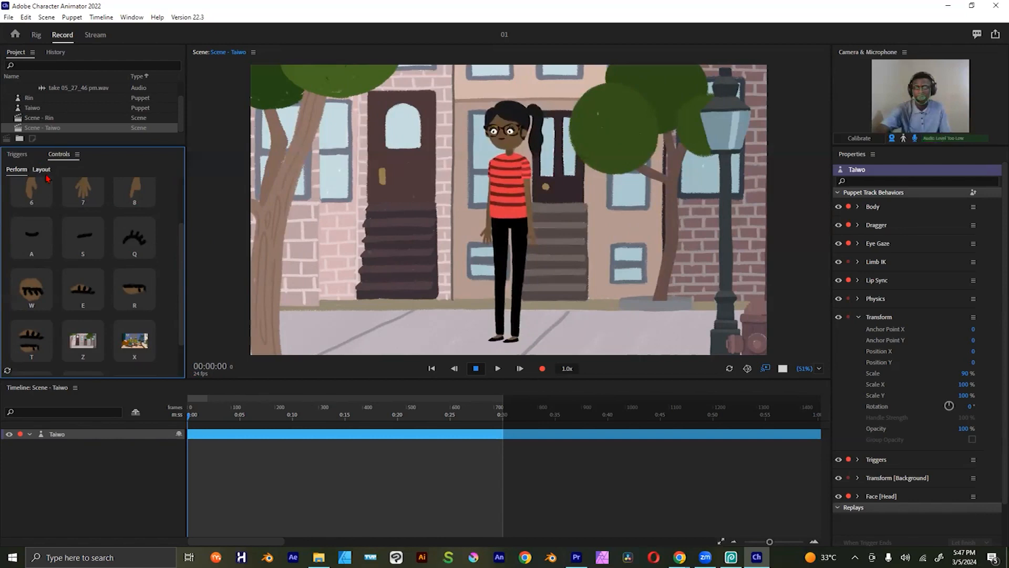
left_click(17, 174)
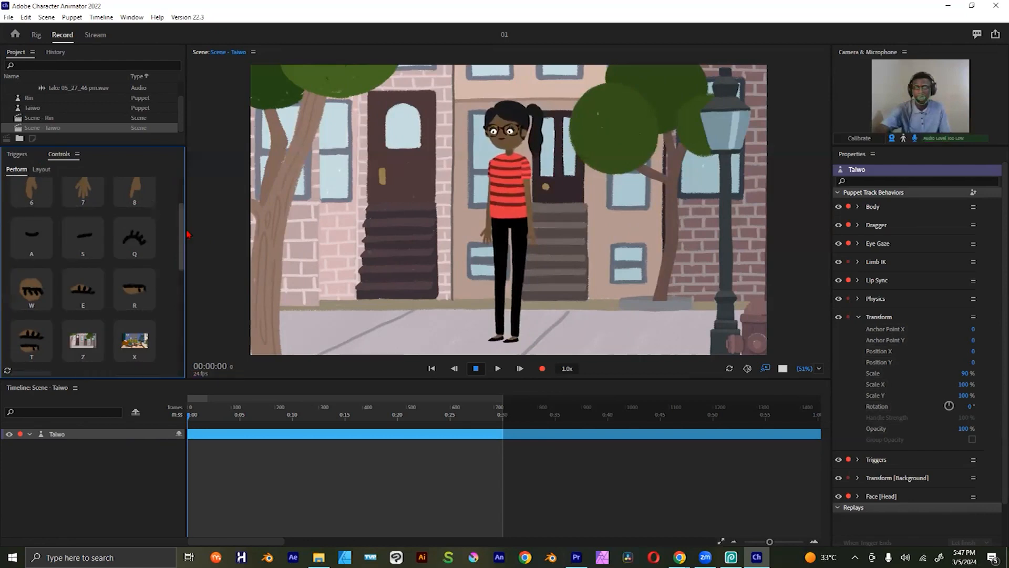
scroll(91, 228, "up", 1)
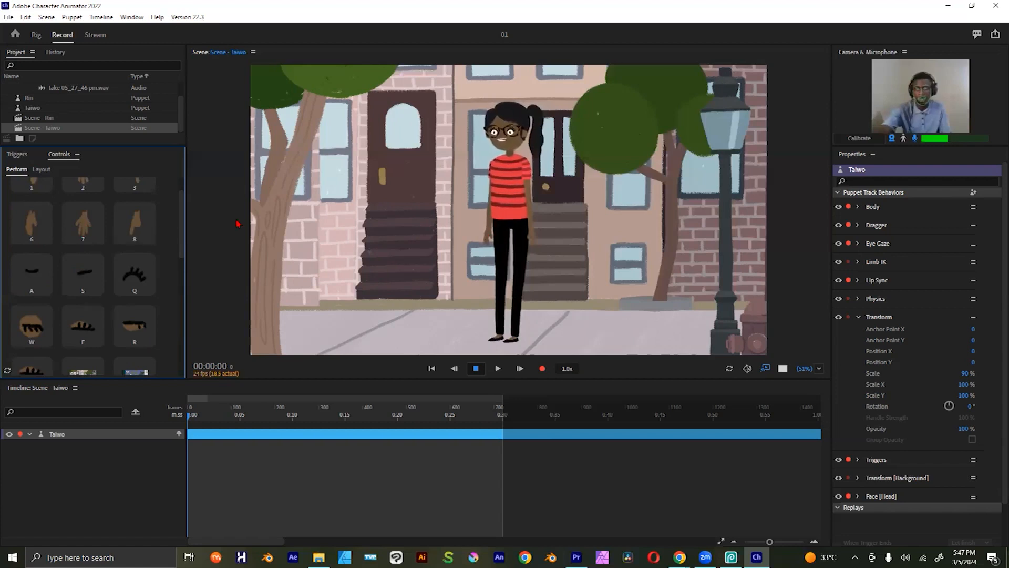
scroll(181, 247, "down", 2)
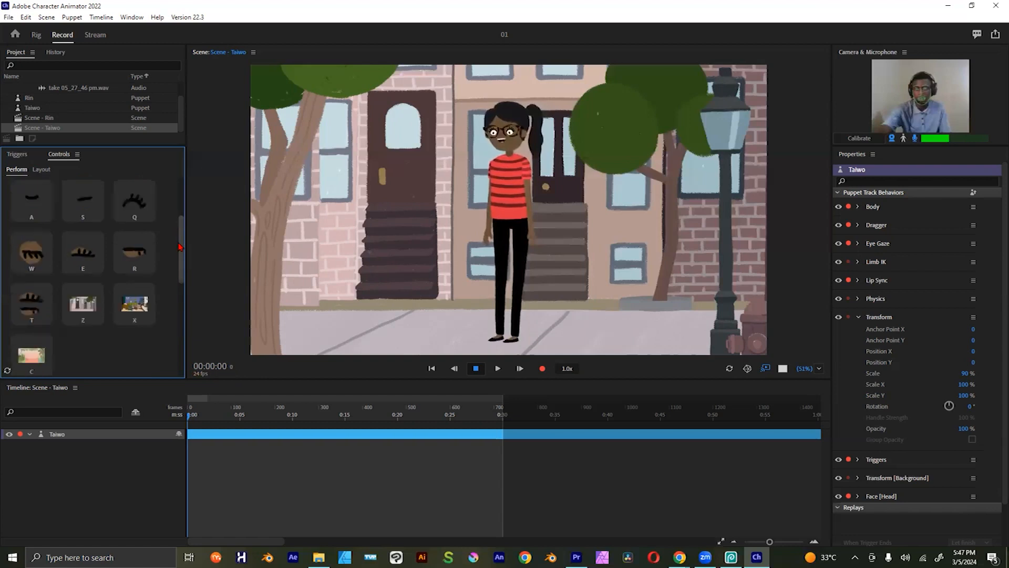
scroll(131, 252, "down", 1)
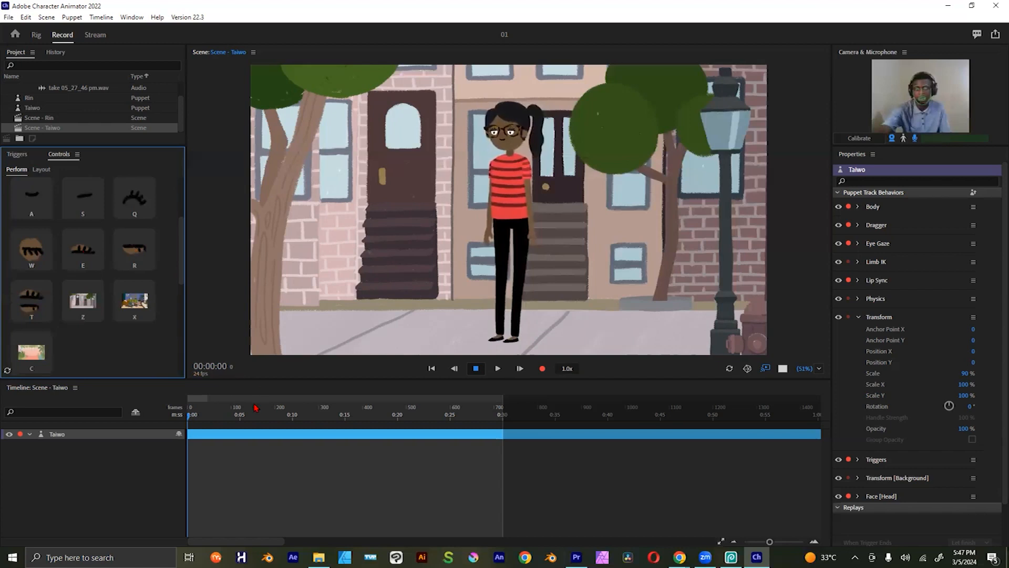
Step: Record a voice and camera performance of the Taiwo puppet with hand and eyelid triggers, stopping just before the 30-second mark
left_click(542, 370)
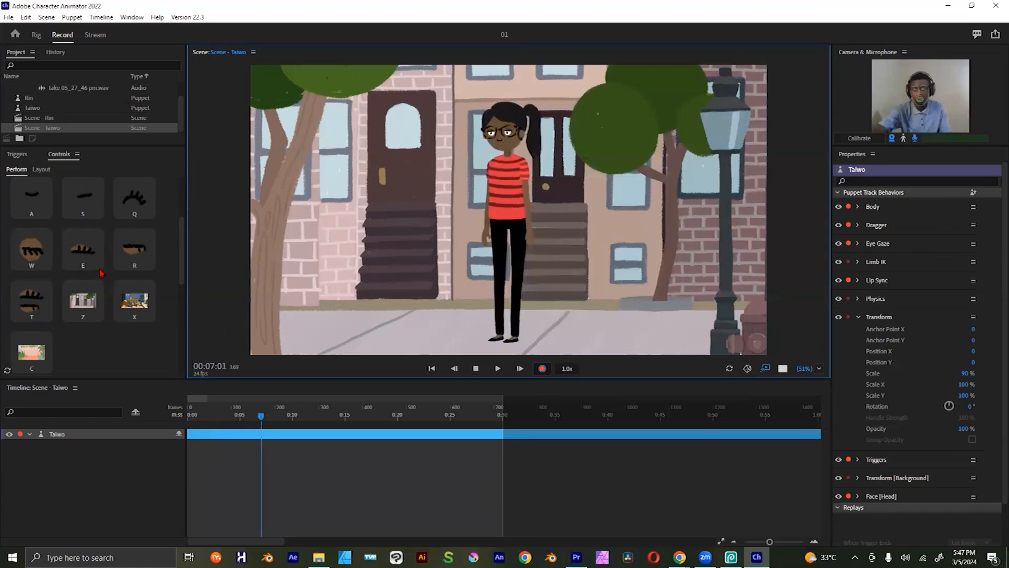
scroll(49, 232, "up", 3)
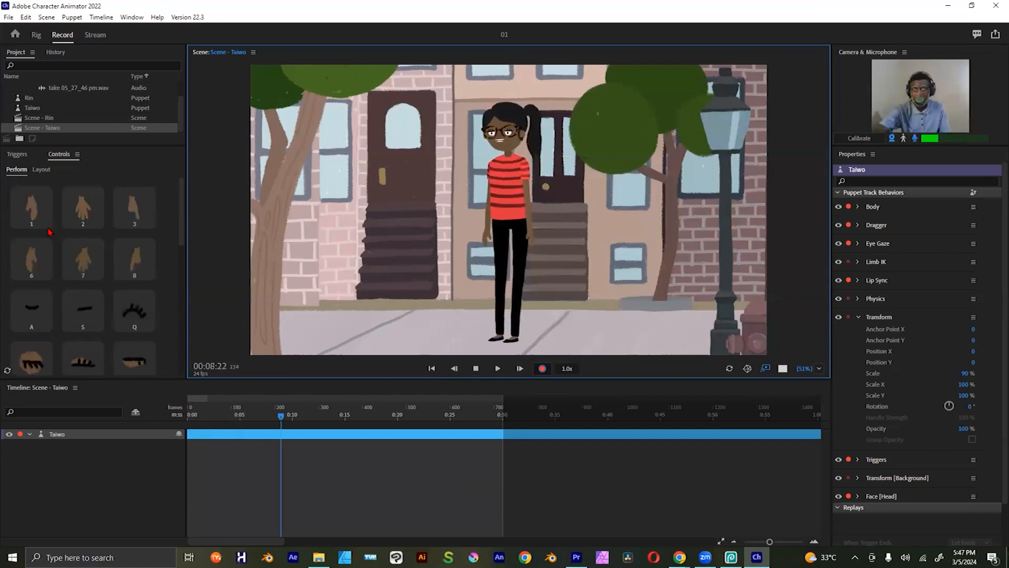
left_click(32, 222)
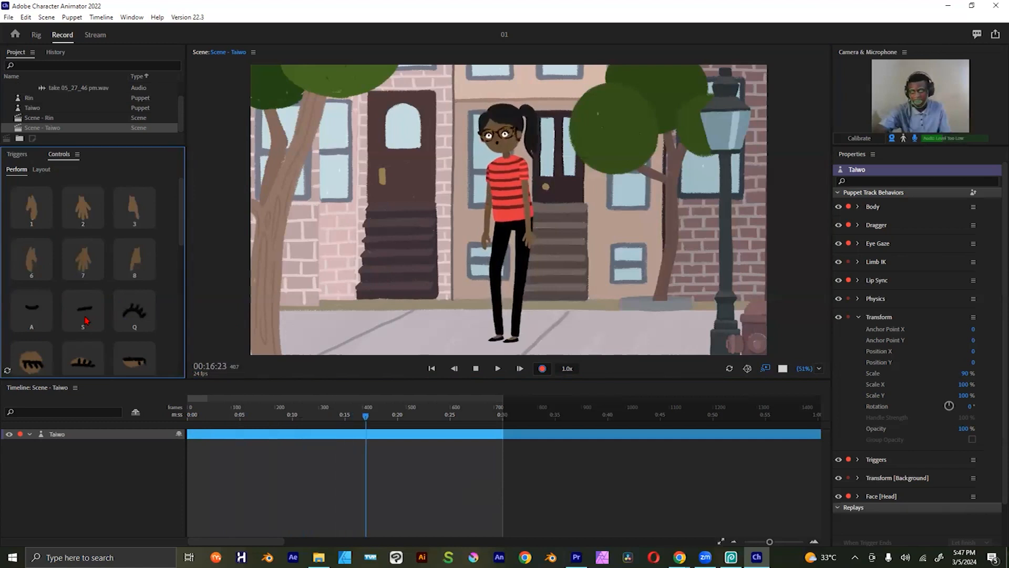
left_click(83, 362)
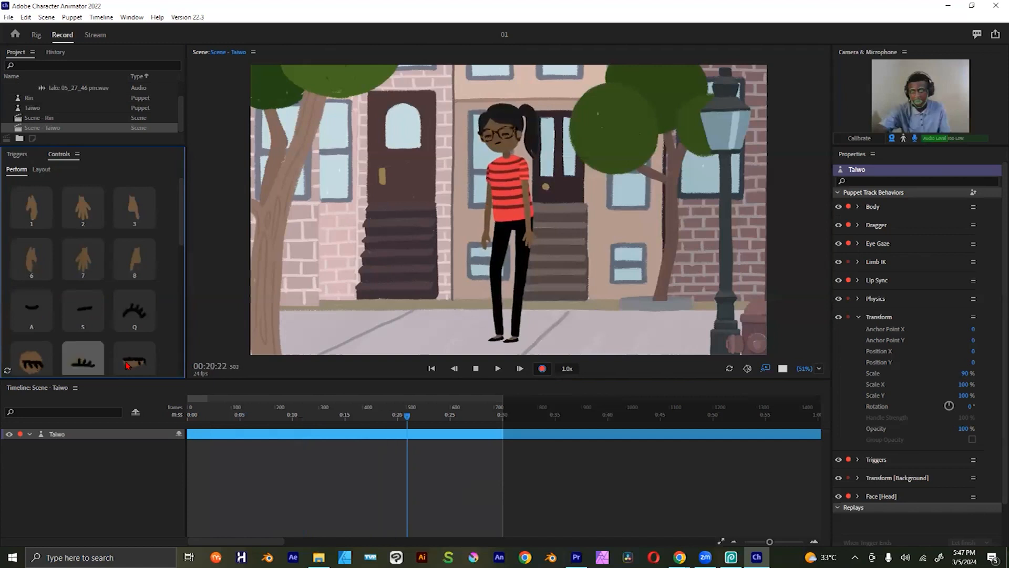
left_click(95, 365)
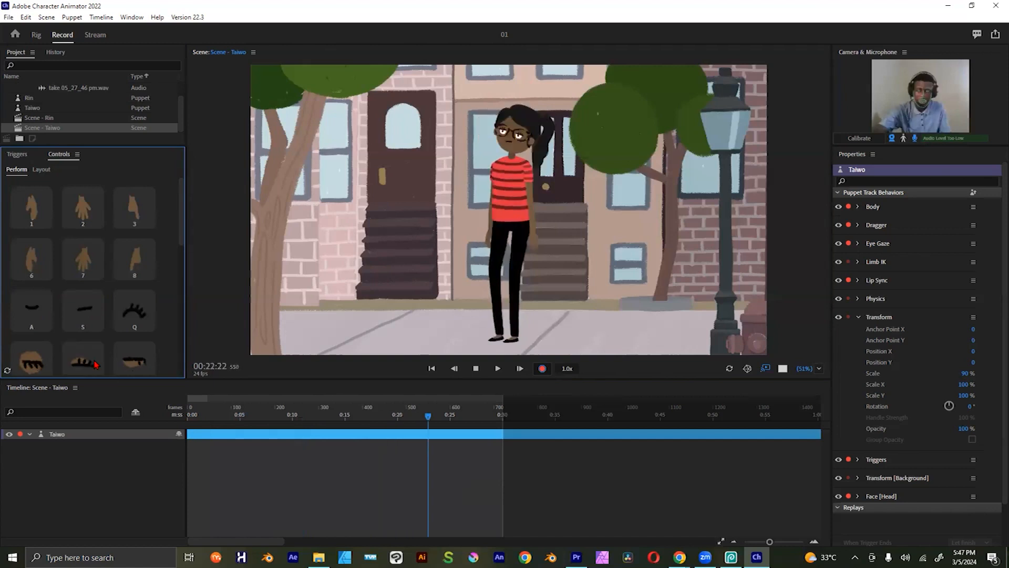
scroll(123, 247, "down", 5)
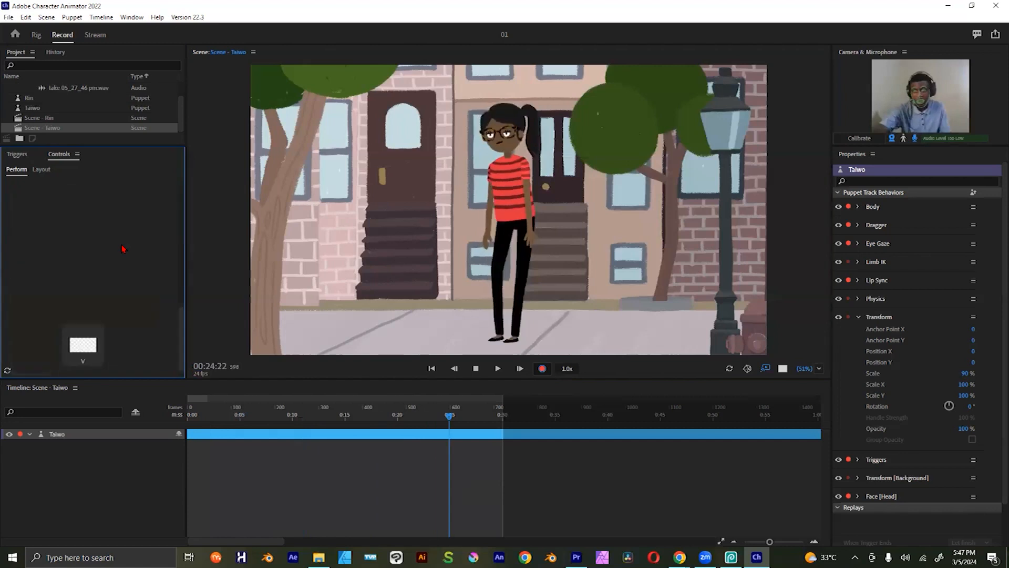
scroll(123, 249, "up", 3)
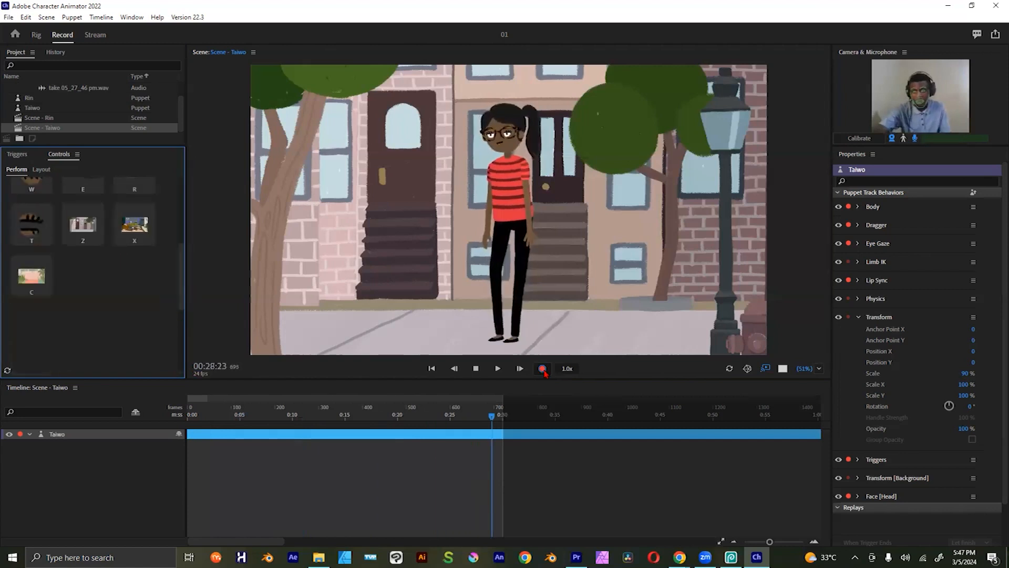
left_click(476, 369)
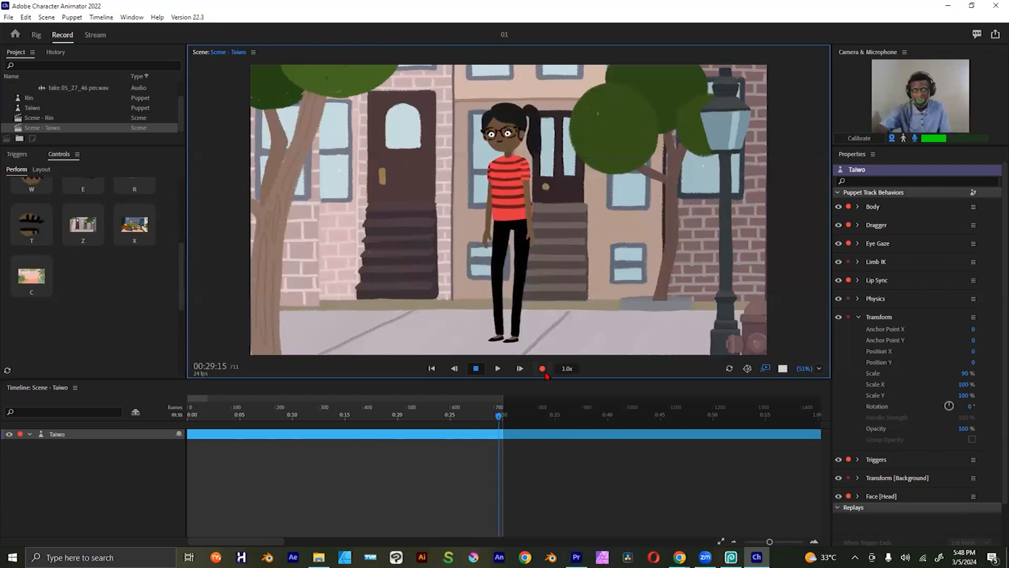
Step: Play back the first seconds of the recorded take from the start of the timeline
left_click(468, 416)
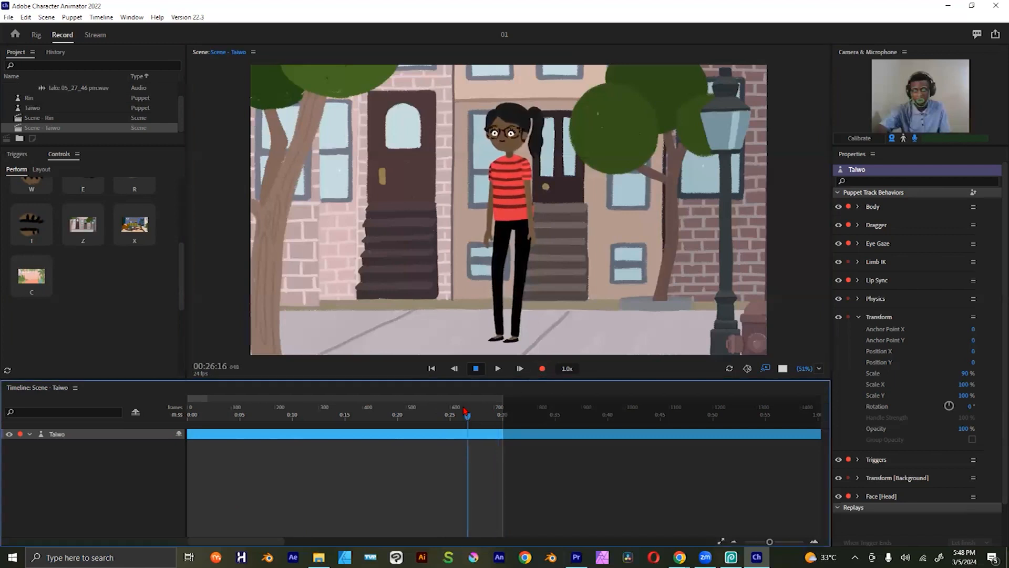
left_click_drag(452, 415, 188, 414)
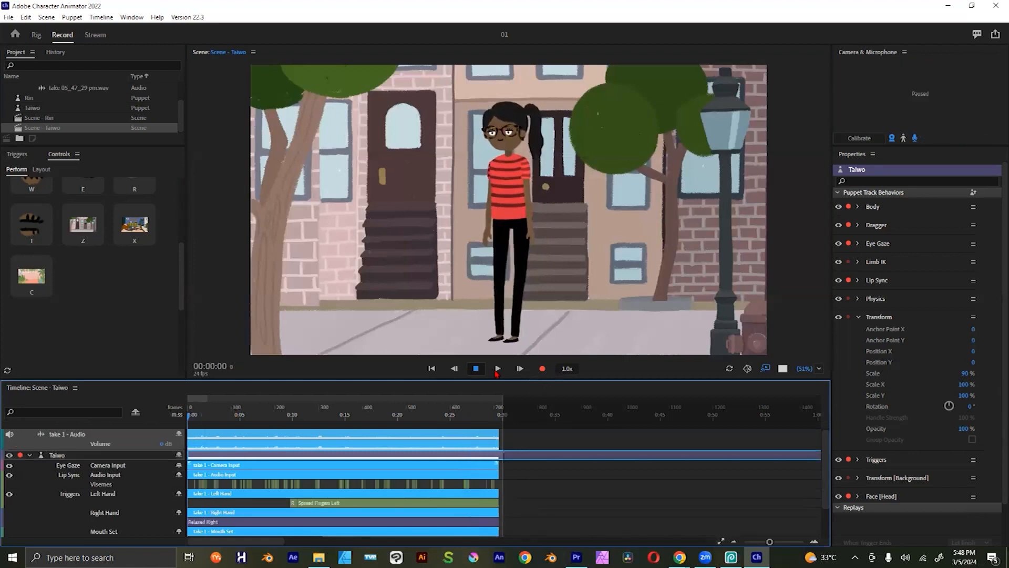
left_click(497, 373)
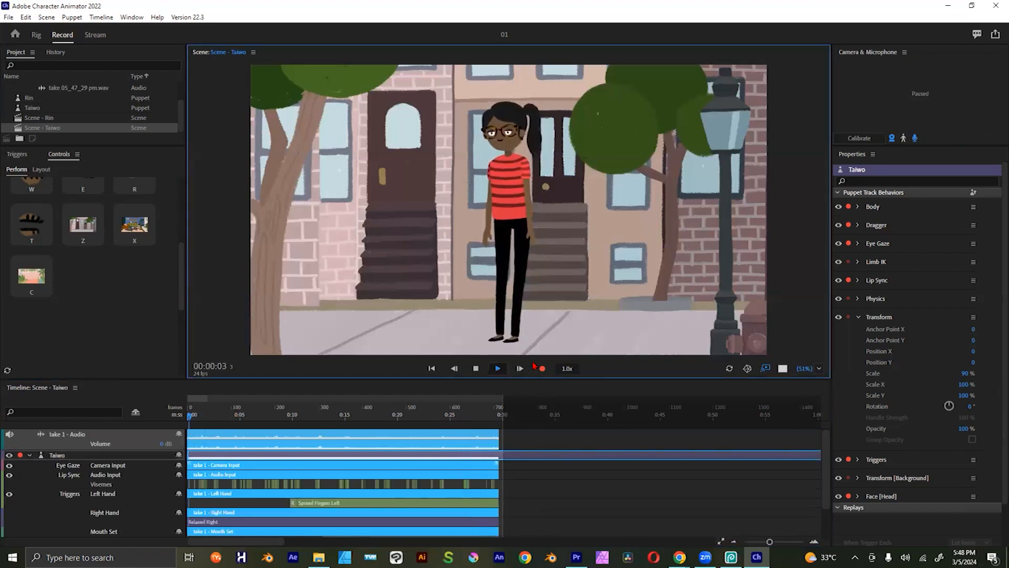
left_click(477, 368)
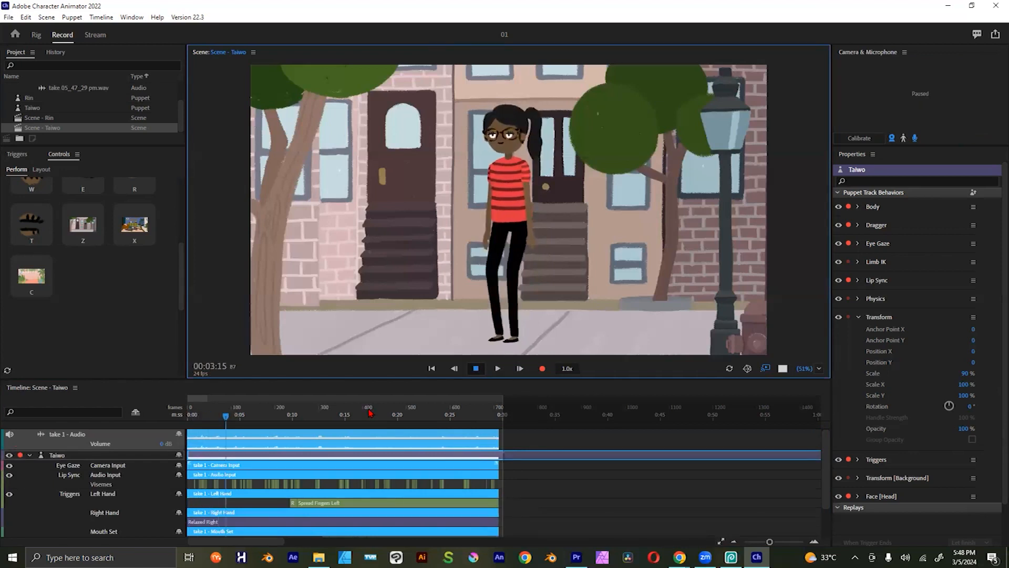
Step: Review the take's eye gaze, lip sync, hand, mouth and eyelid tracks with the playhead near the Spread Fingers Left trigger
left_click(280, 411)
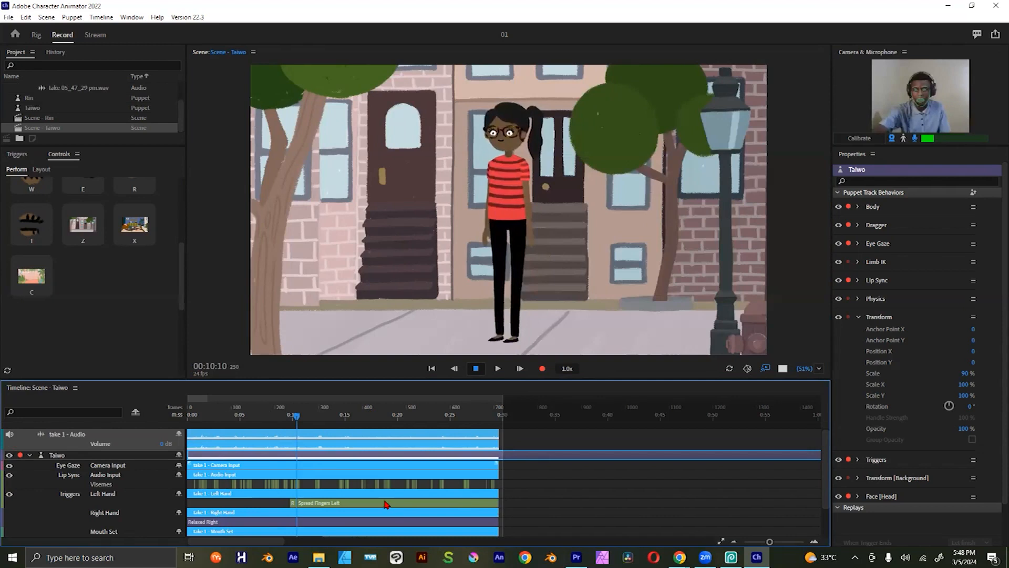
scroll(324, 505, "down", 1)
scroll(324, 505, "down", 2)
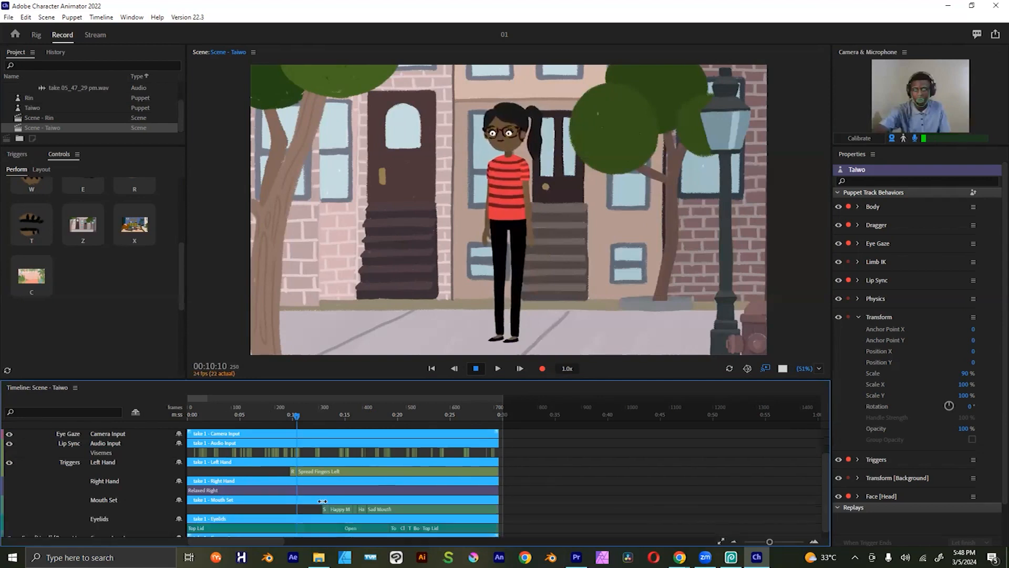
scroll(322, 501, "down", 1)
scroll(345, 428, "up", 2)
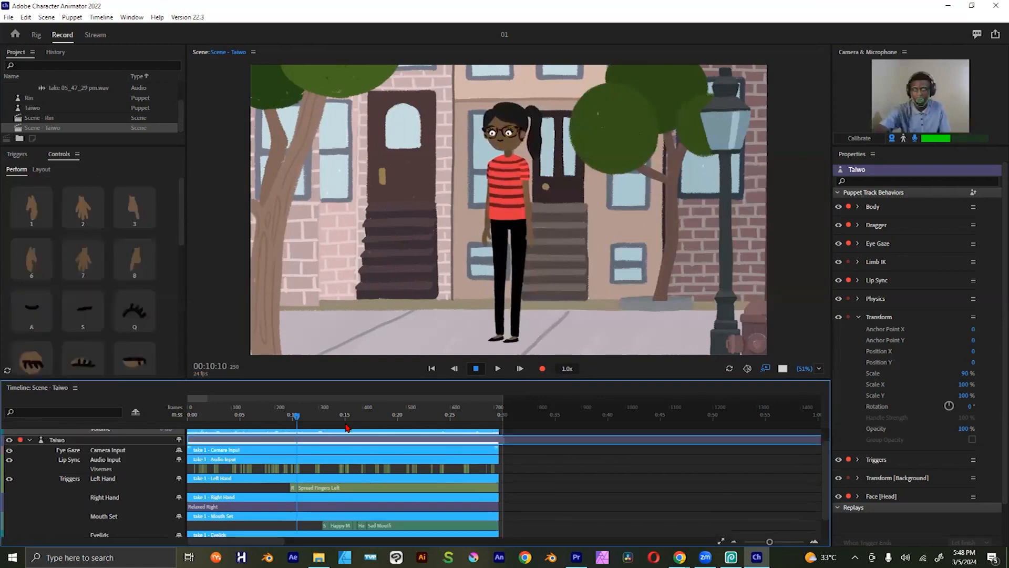
scroll(328, 477, "up", 1)
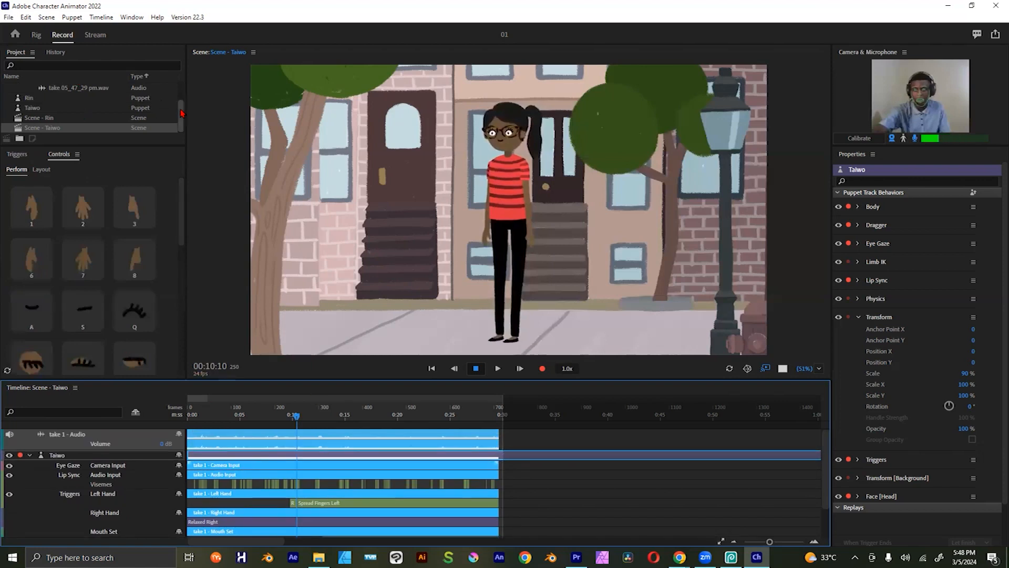
Step: Select the Taiwo puppet in the project and bring up its background trigger controls
left_click(135, 128)
left_click(17, 158)
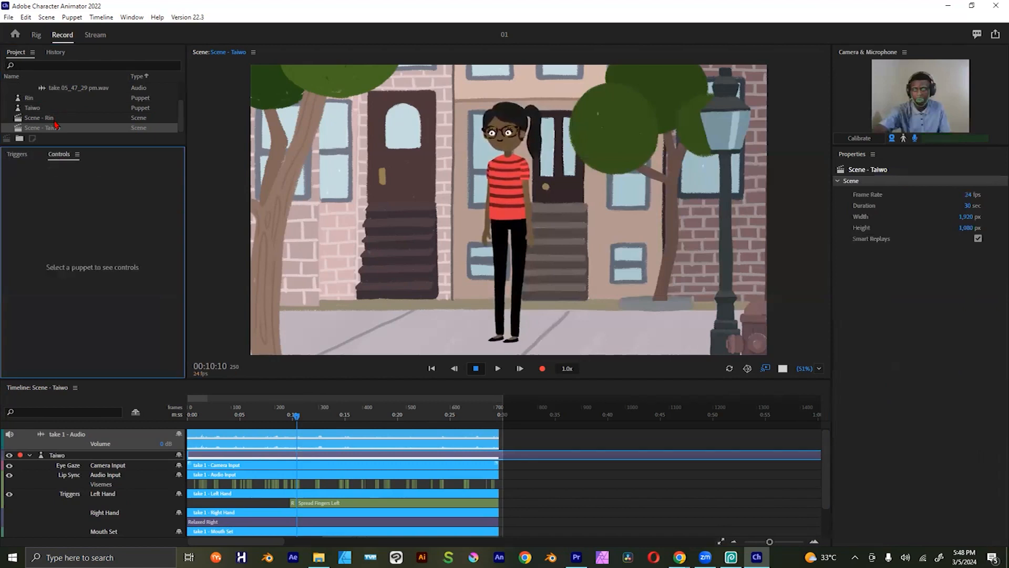
left_click(37, 109)
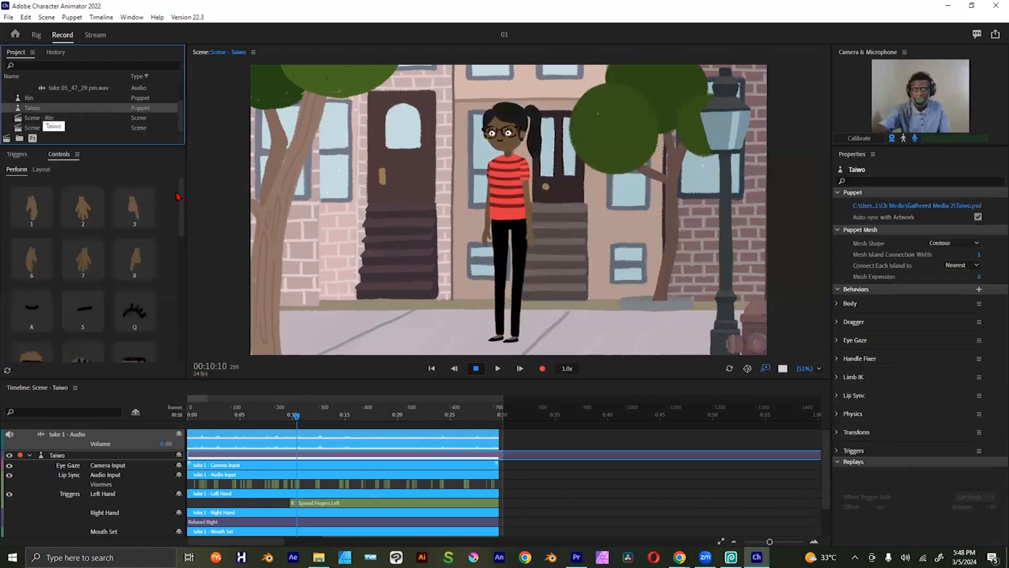
left_click(185, 240)
left_click(181, 264)
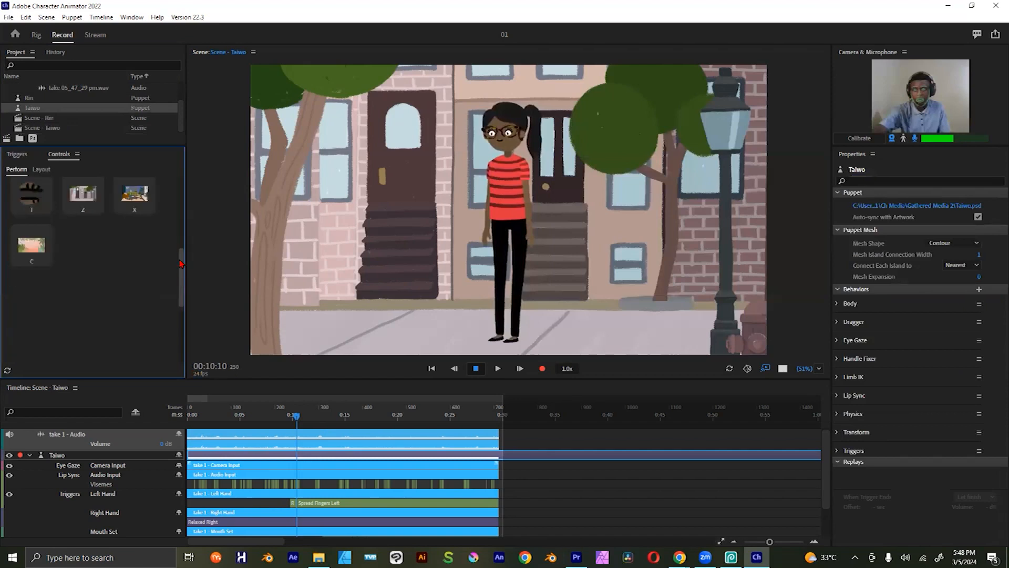
left_click_drag(213, 344, 371, 330)
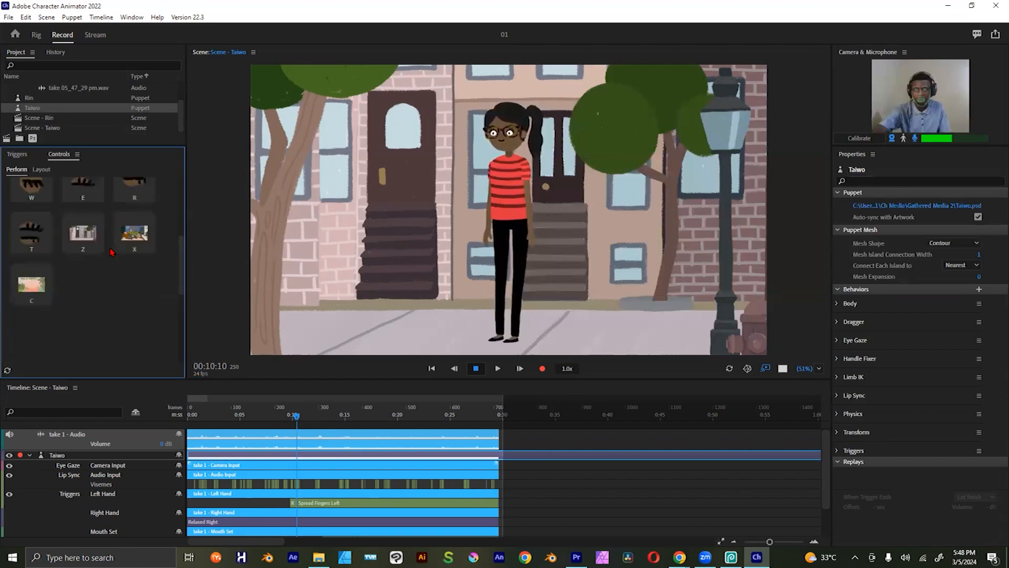
Step: Preview the Living Room and Festival backgrounds with their triggers, ending on the Brooklyn street
left_click(133, 238)
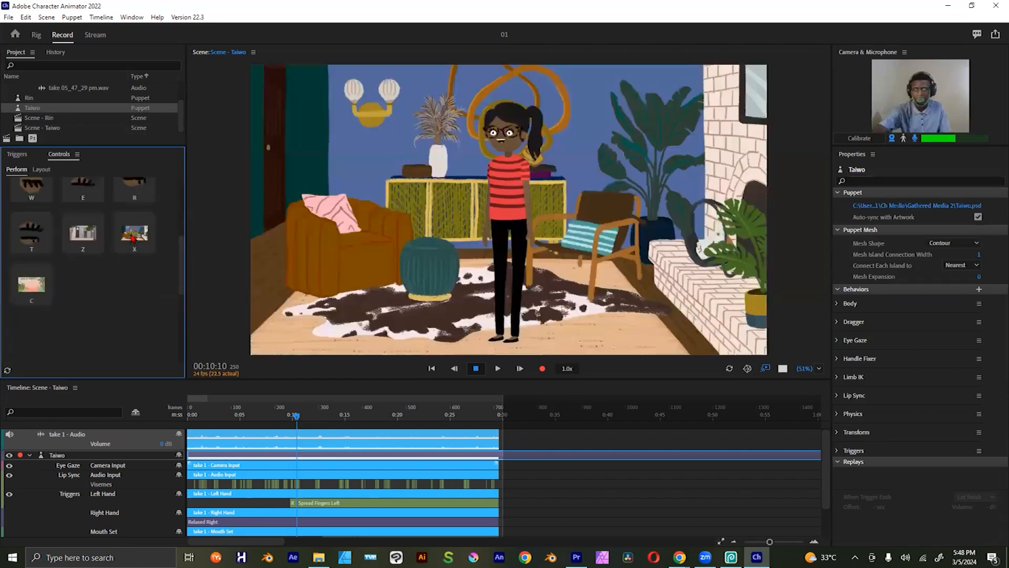
left_click(32, 284)
left_click(88, 235)
left_click(141, 236)
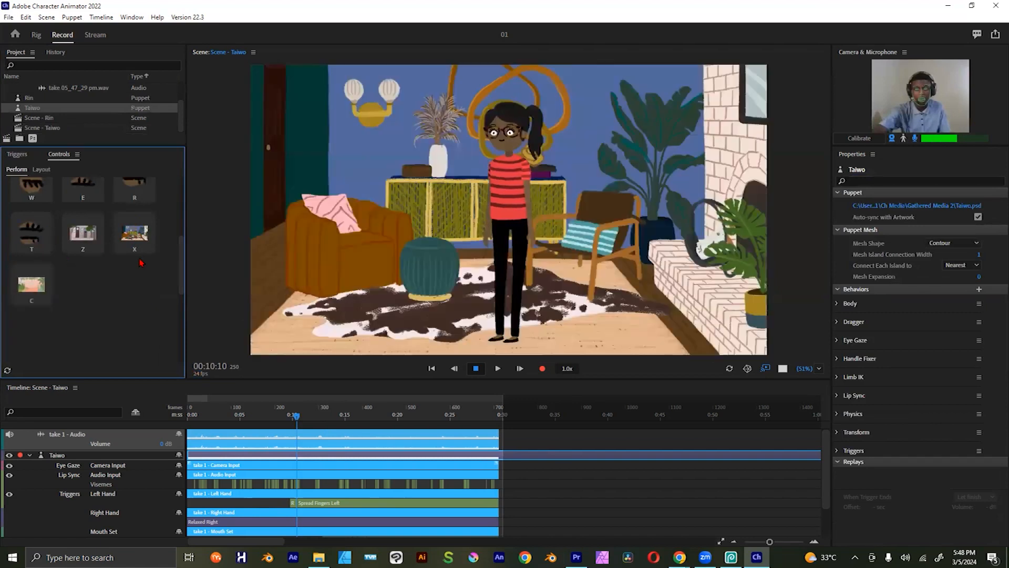
left_click(90, 238)
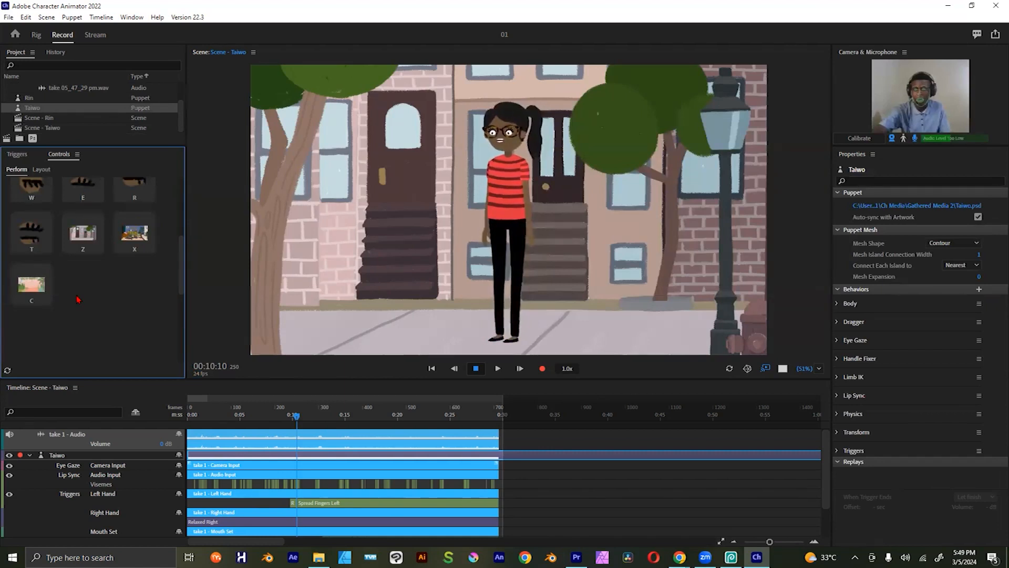
Step: Preview the Festival and blank backgrounds on the puppet, and restore the Brooklyn street
left_click_drag(179, 245, 191, 329)
scroll(174, 270, "up", 3)
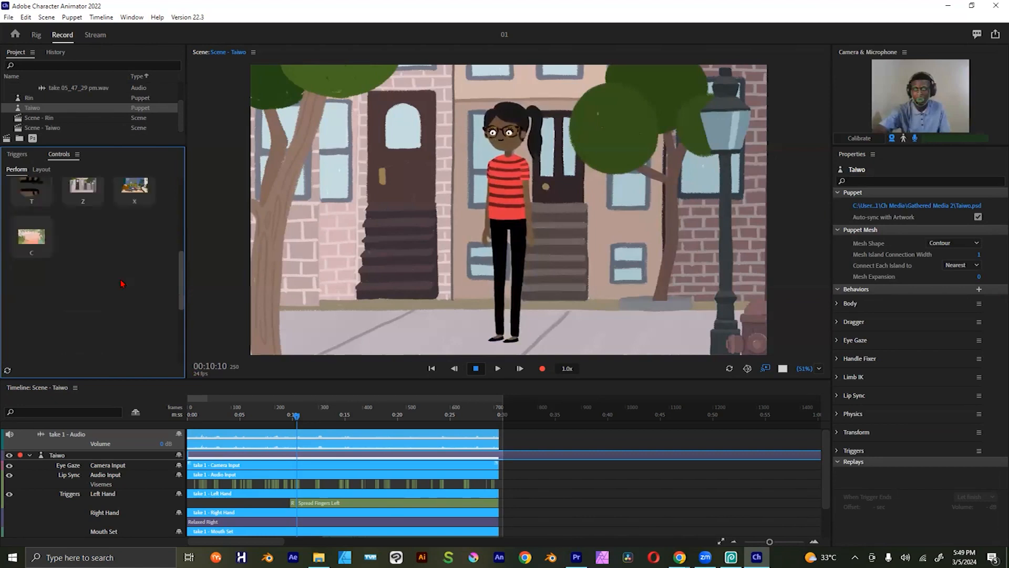
left_click(32, 239)
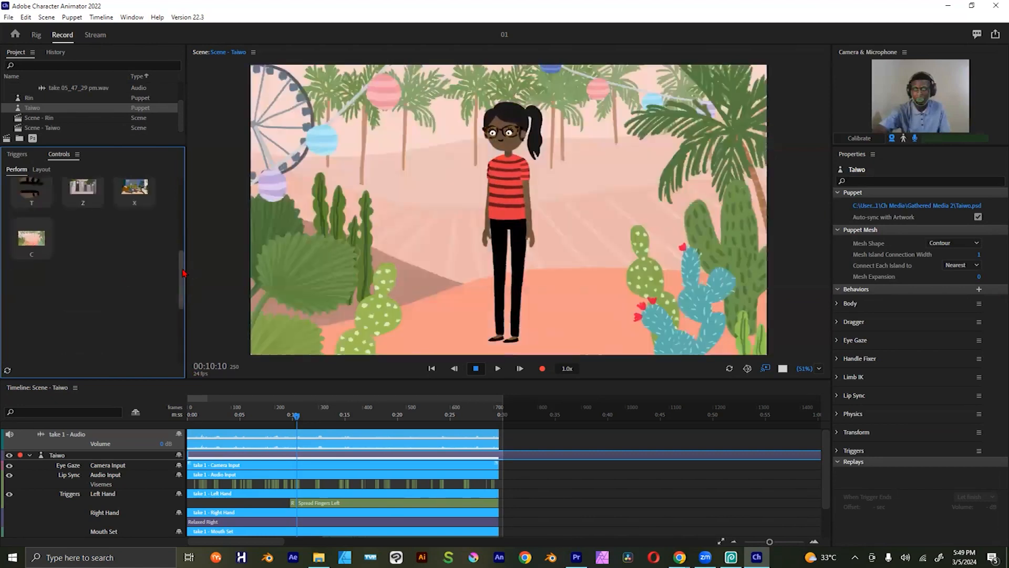
scroll(87, 331, "down", 3)
left_click(87, 331)
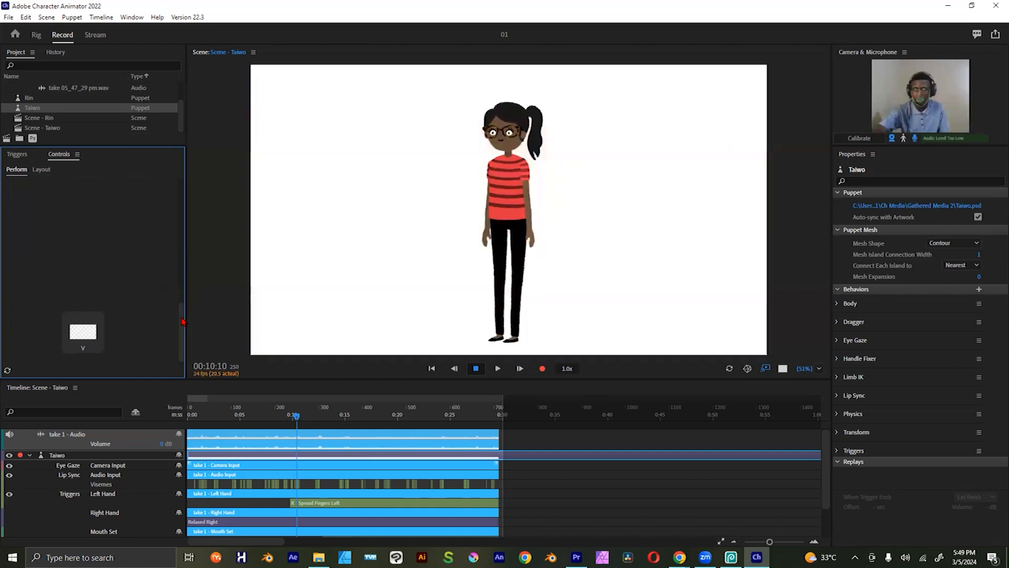
scroll(182, 291, "up", 3)
scroll(88, 217, "up", 1)
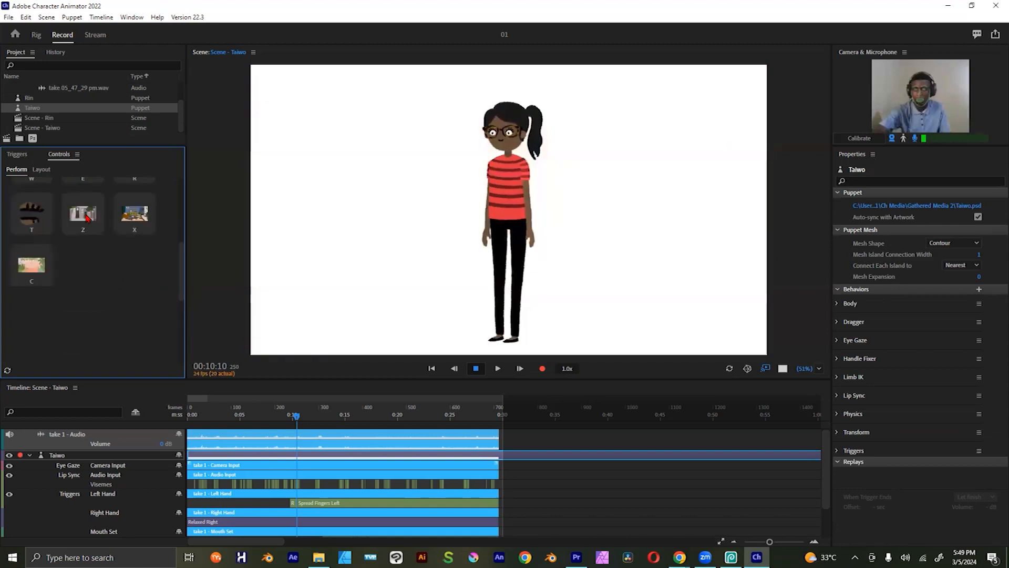
key("x")
Step: Open the Taiwo puppet's artwork in Photopea and expand the Background group to its Brooklyn layer
scroll(183, 246, "up", 1)
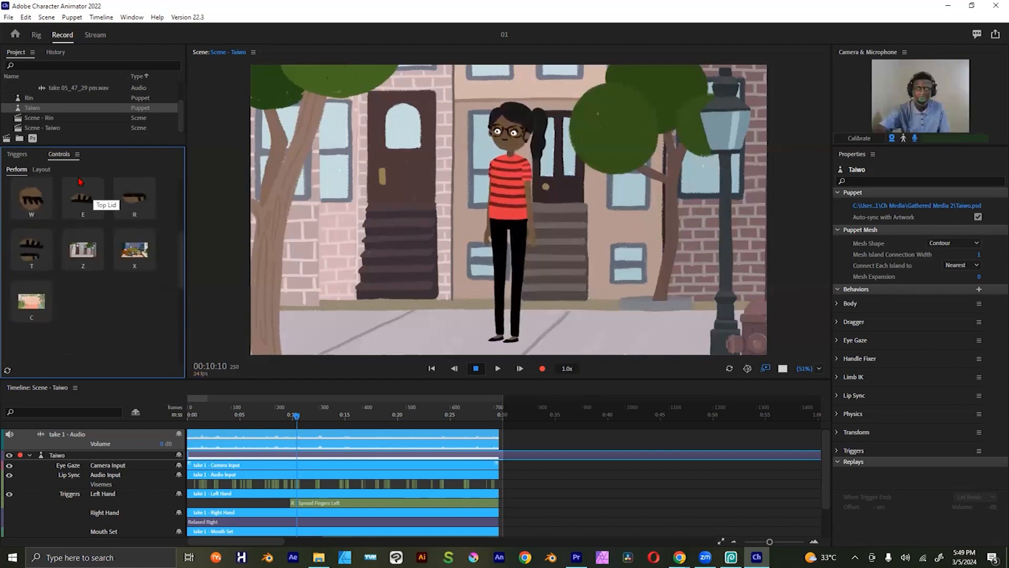
left_click(32, 139)
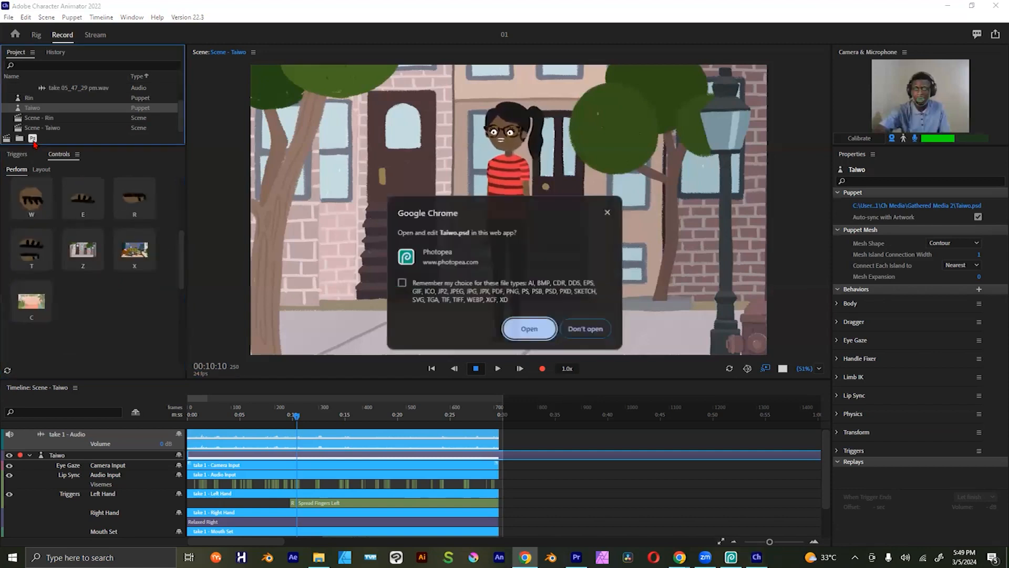
left_click(530, 328)
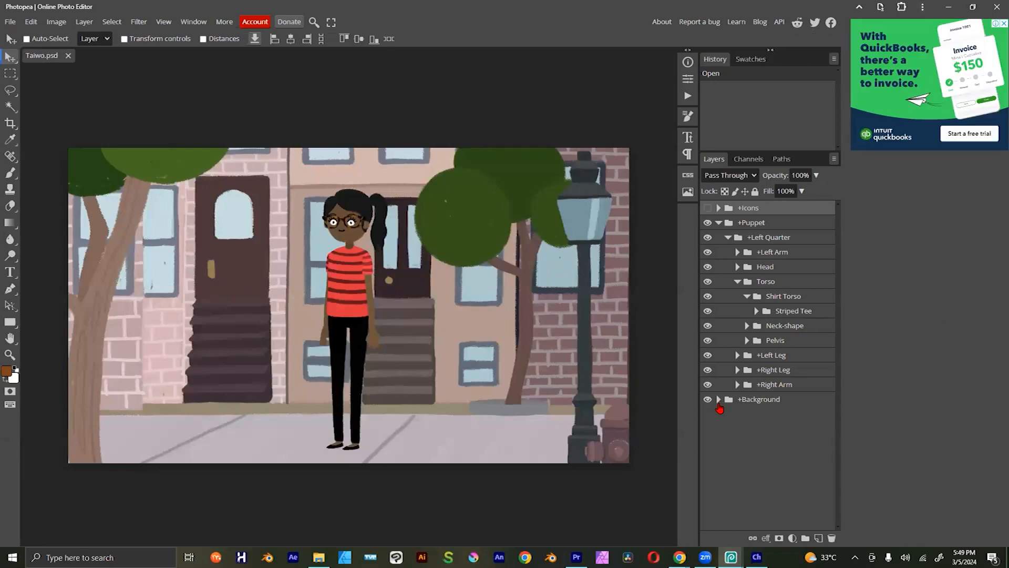
left_click(719, 400)
left_click(755, 414)
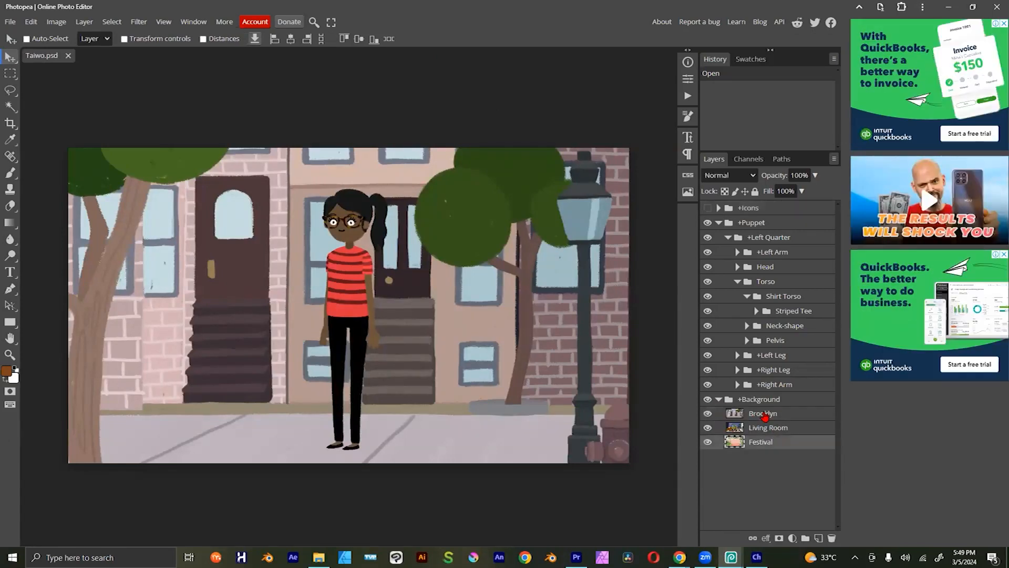
Step: Collapse the Puppet group and hide both it and the Brooklyn layer to expose the Living Room background
left_click(718, 223)
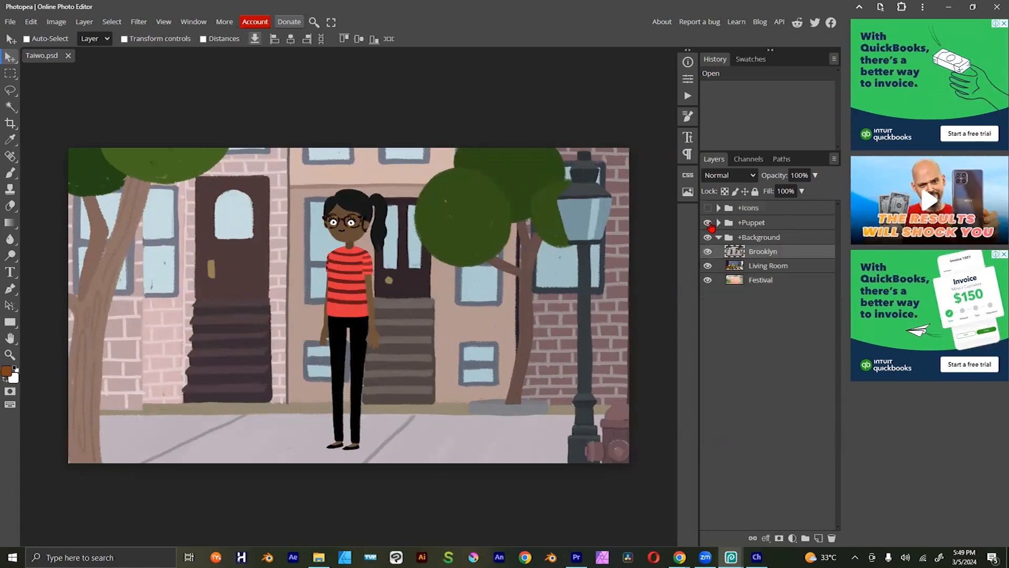
left_click(718, 238)
left_click(708, 223)
left_click(718, 238)
left_click(708, 252)
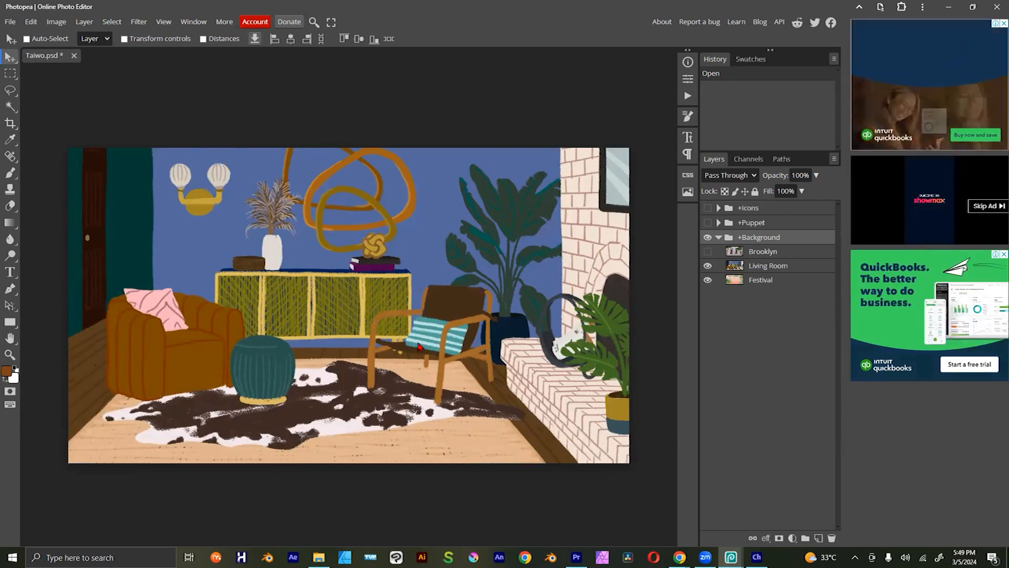
Step: Switch to Character Animator, scrub the Taiwo take back to 00:07:15, and return to the artwork in Photopea
left_click(489, 151)
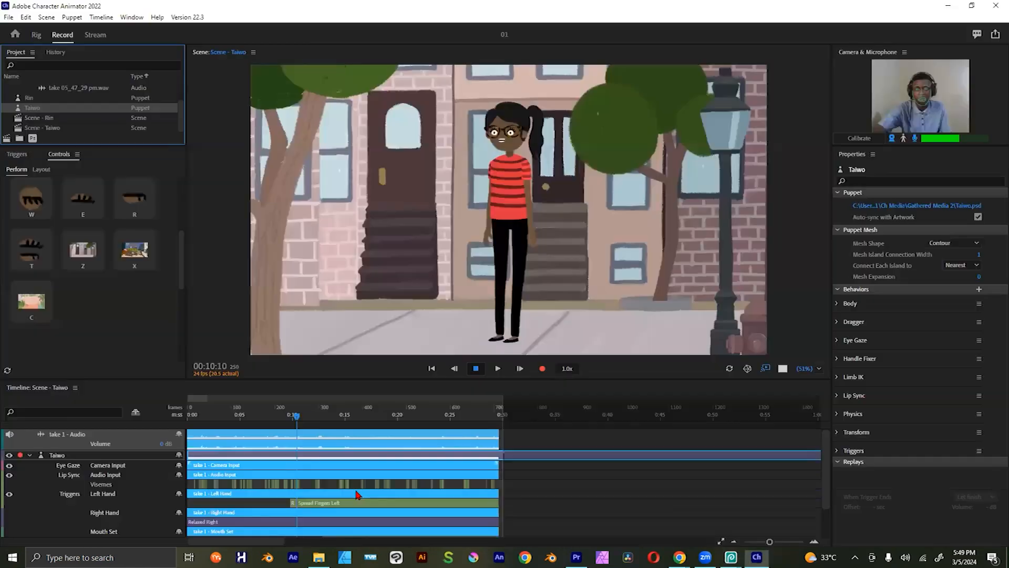
left_click_drag(312, 422, 272, 422)
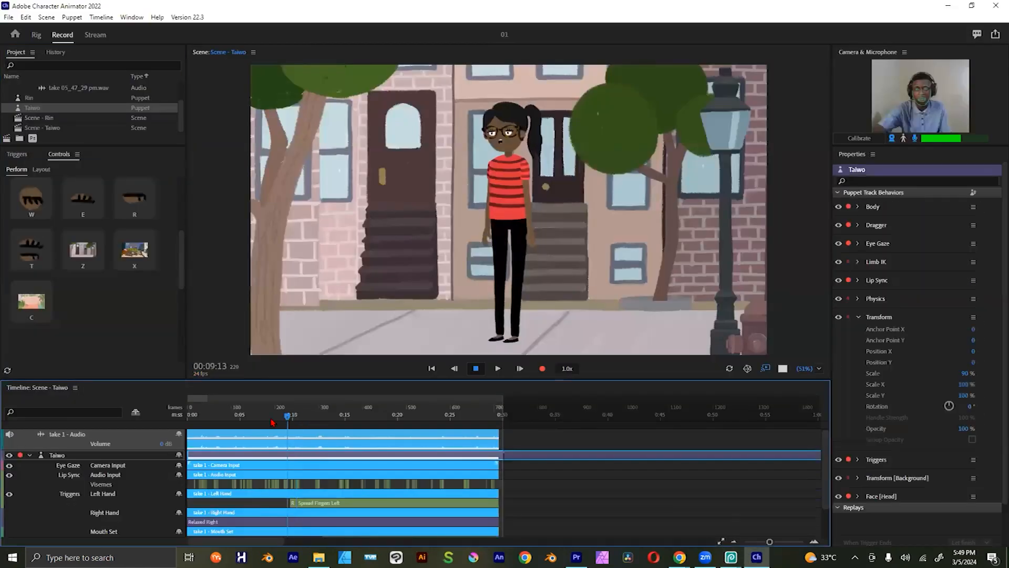
key("alt+Tab")
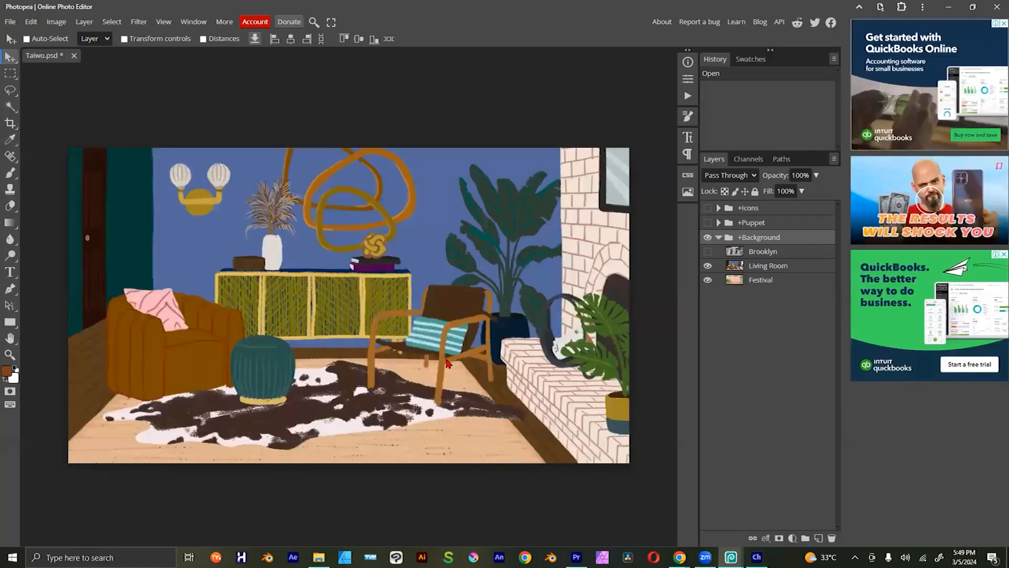
key("alt+Tab")
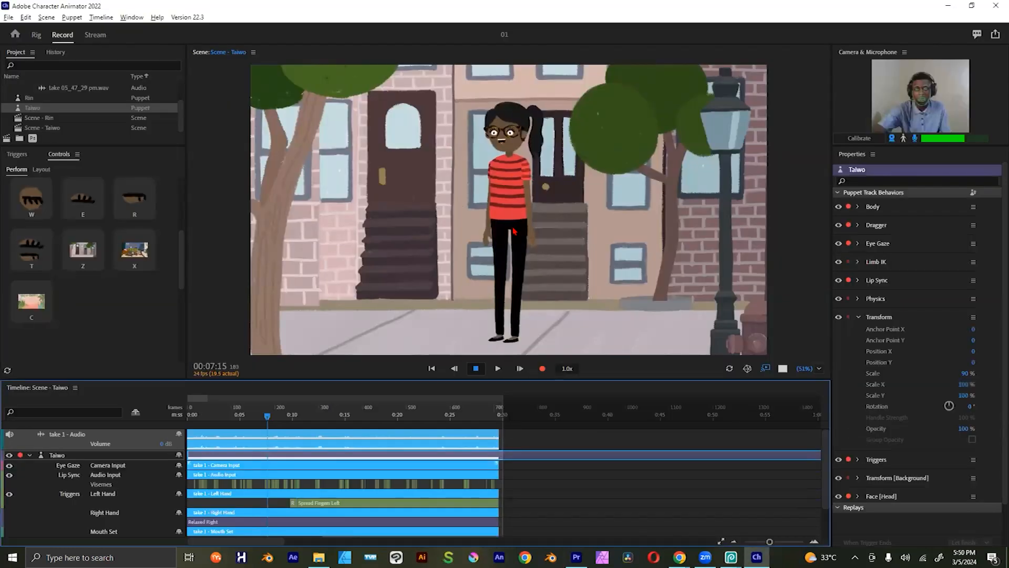
key("alt+Tab")
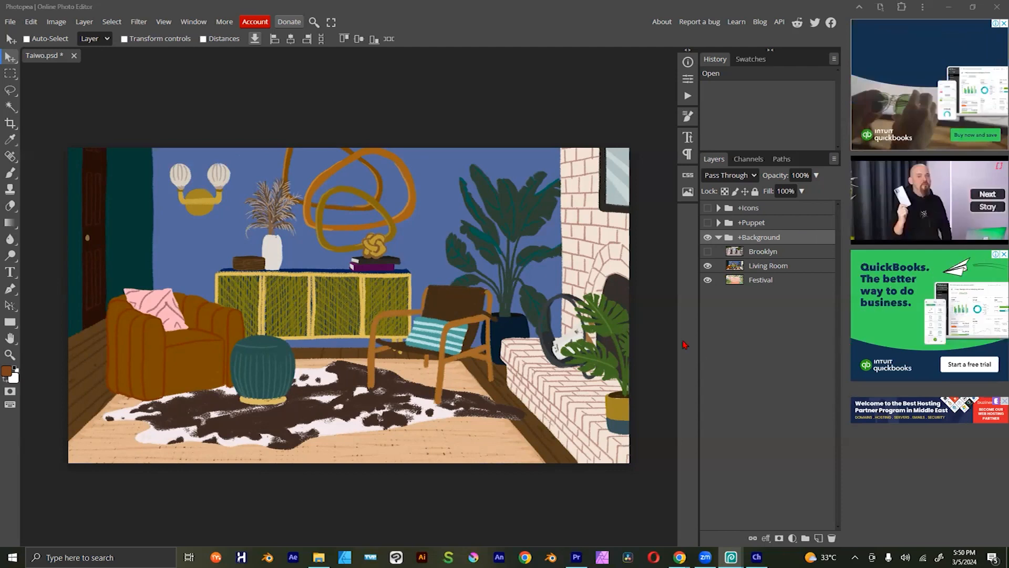
Step: Select the Living Room layer, activate the Rectangle tool and set the foreground colour to bright green
left_click(761, 253)
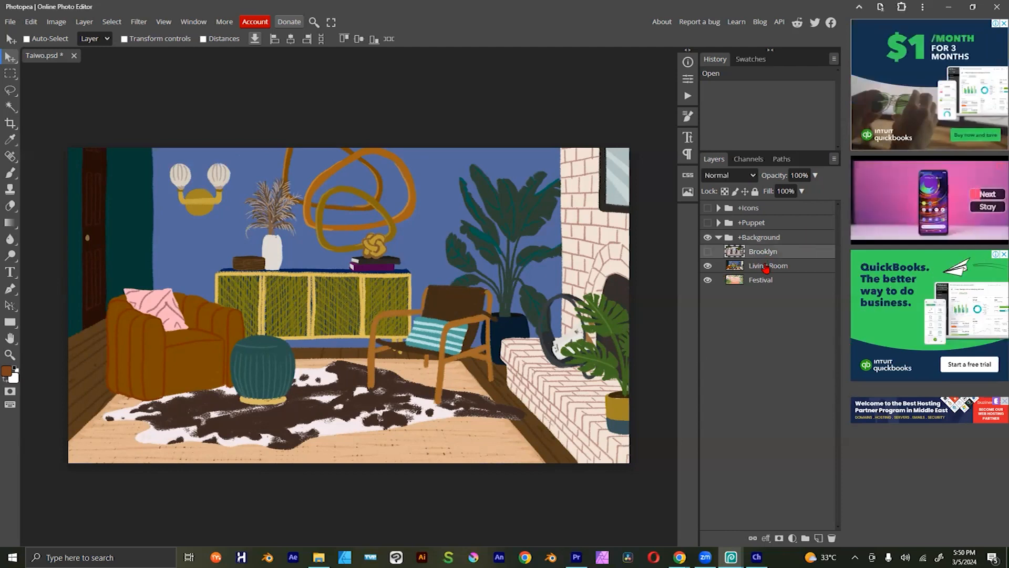
left_click(765, 267)
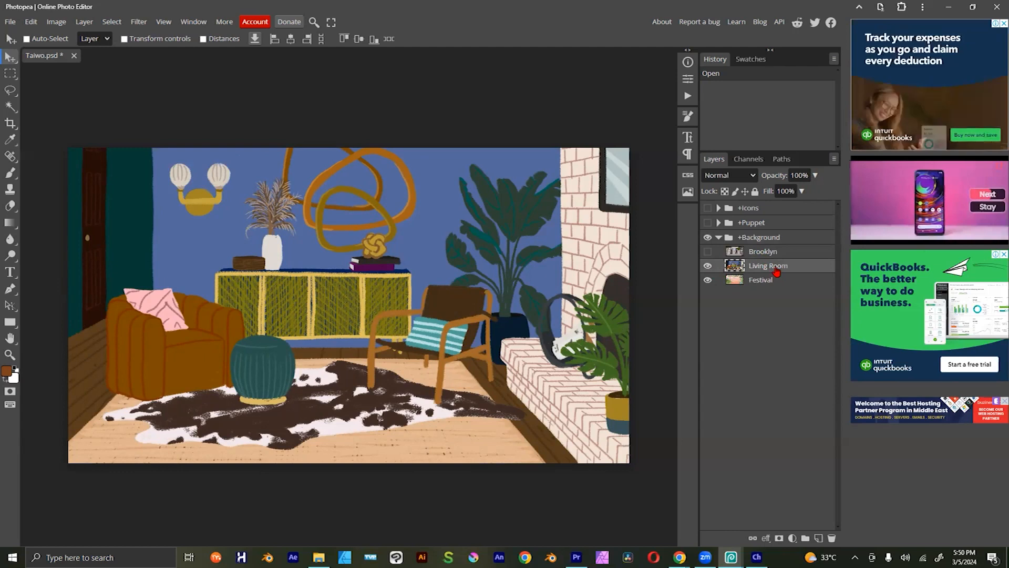
left_click(9, 322)
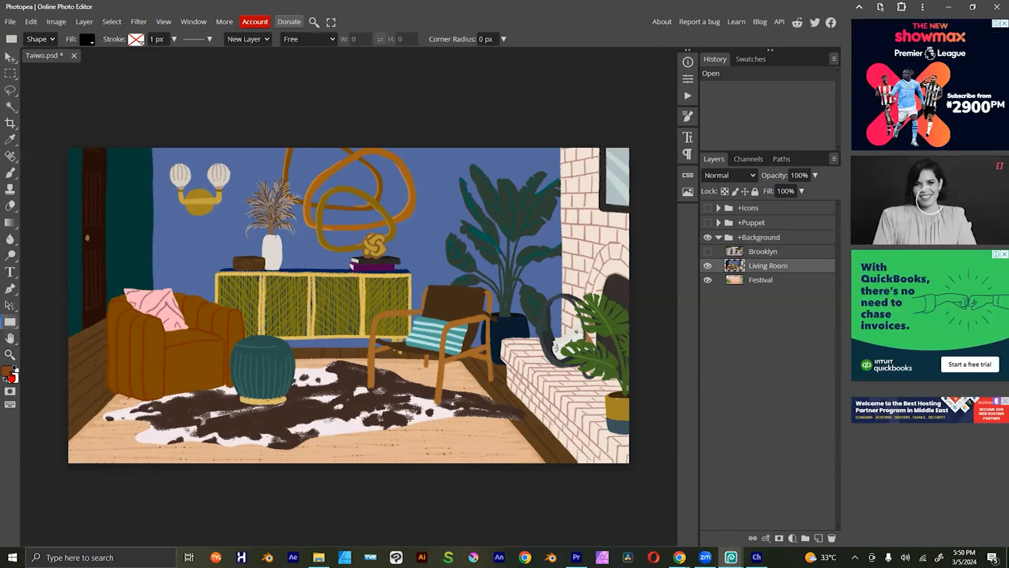
left_click(7, 375)
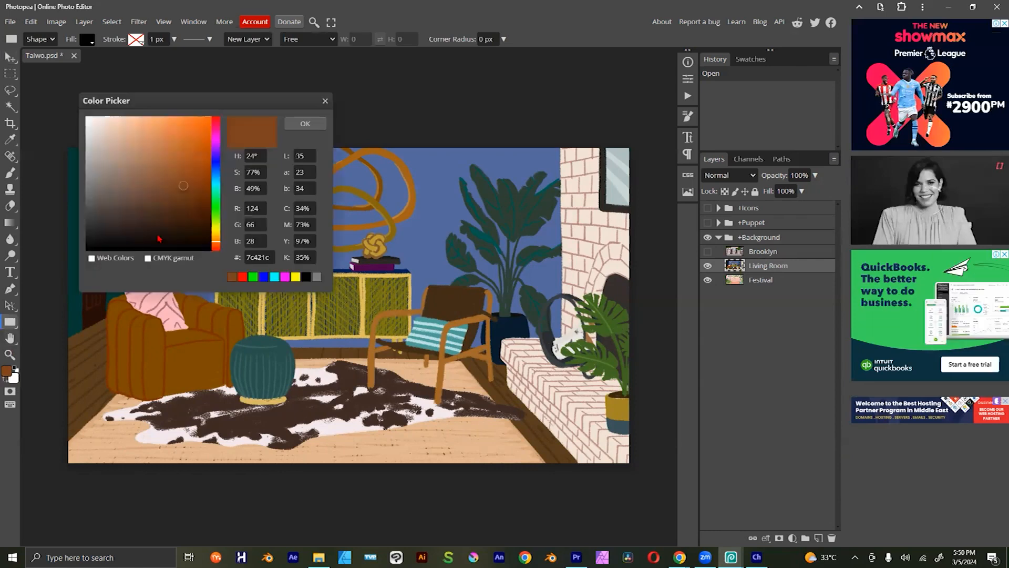
left_click(214, 201)
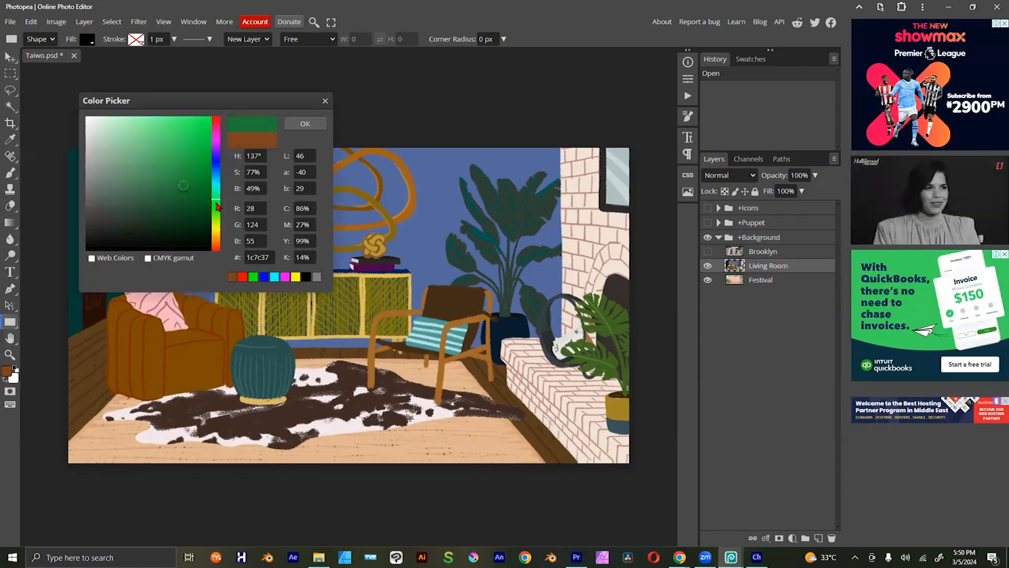
left_click(197, 145)
left_click(218, 150)
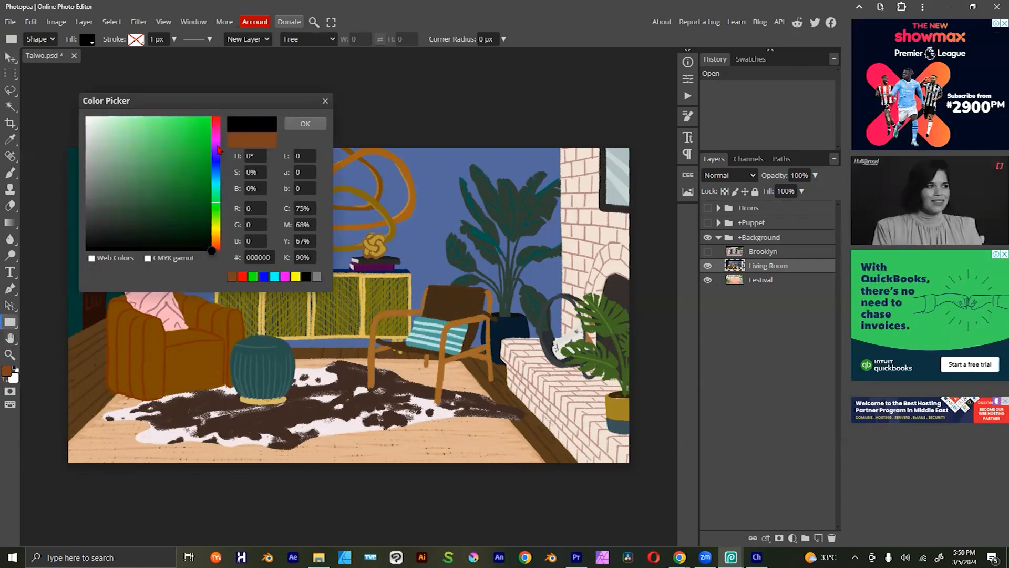
left_click(204, 132)
left_click(301, 125)
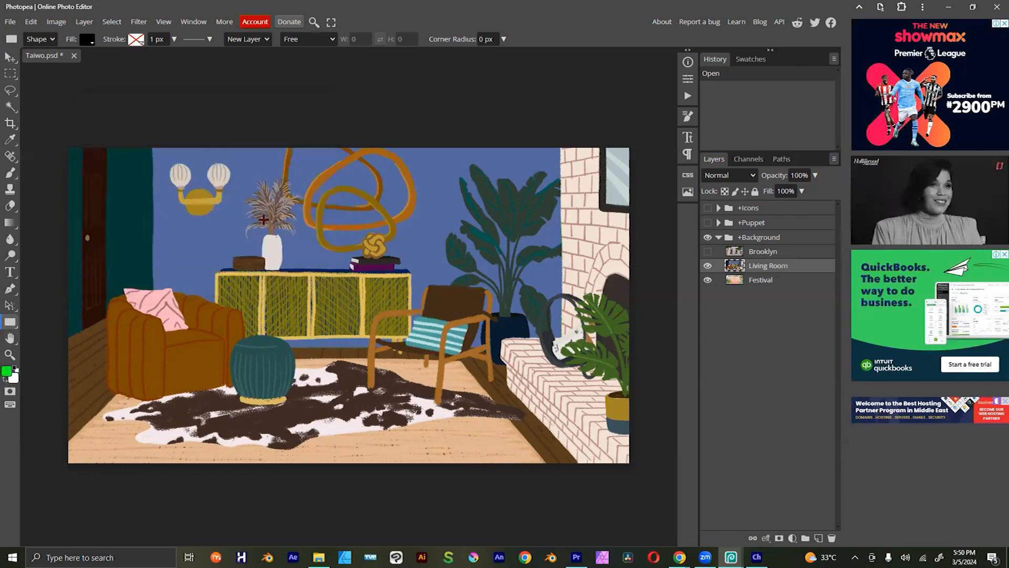
Step: Cover the whole canvas with a bright green rectangle above the Living Room layer, show the Puppet group, and save the artwork
left_click_drag(52, 128, 660, 494)
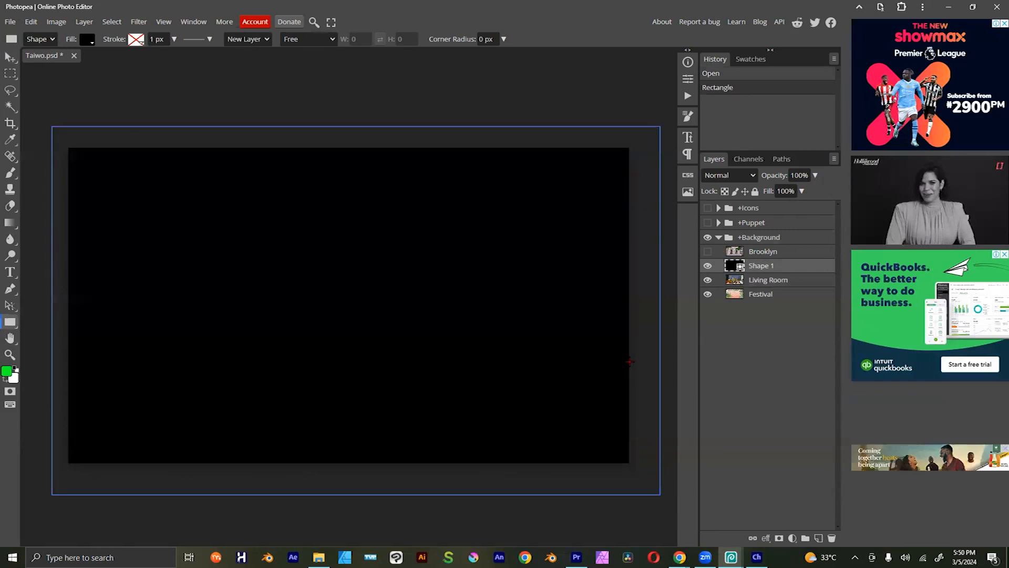
left_click(87, 40)
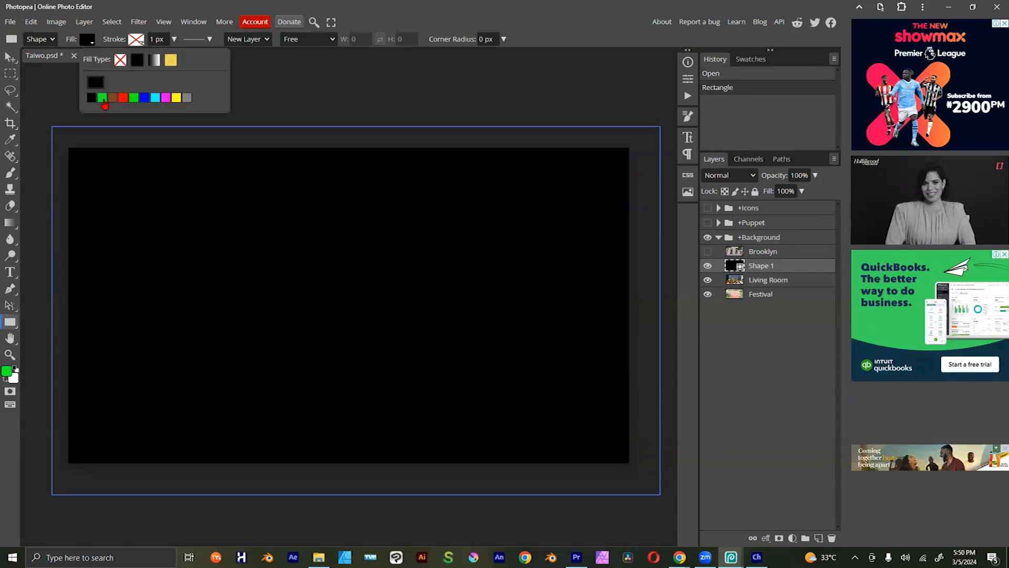
left_click(91, 97)
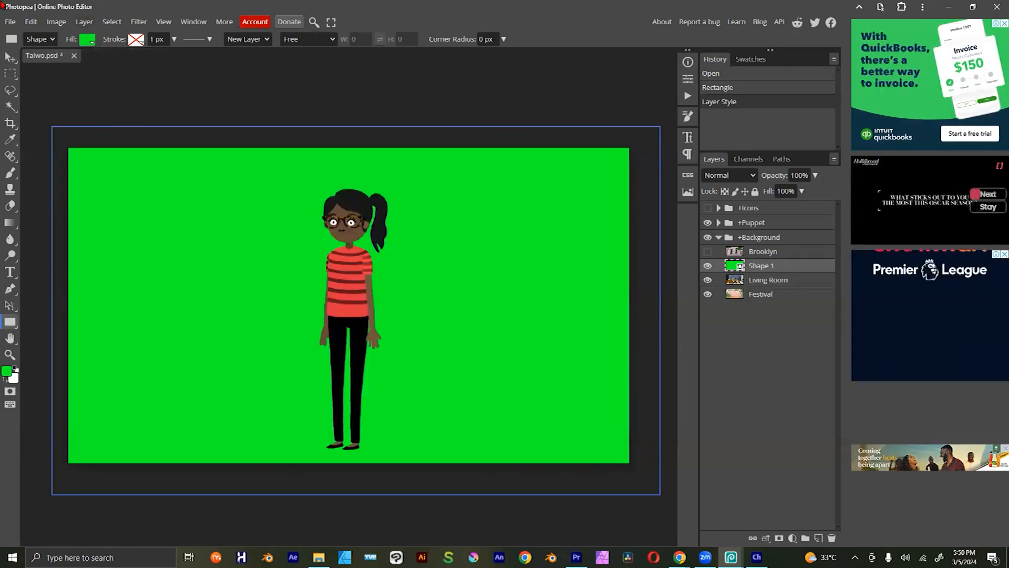
left_click(10, 22)
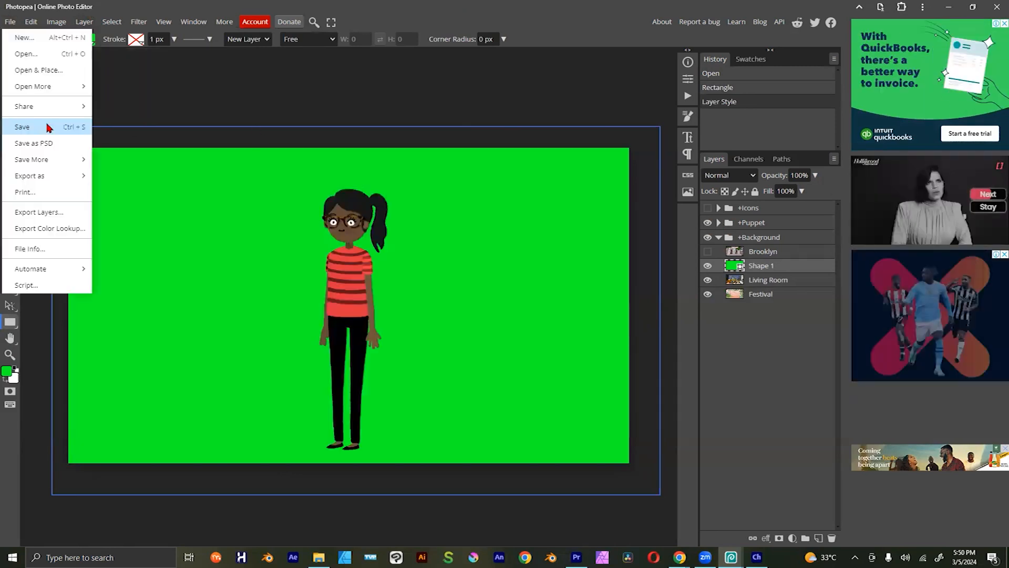
left_click(46, 127)
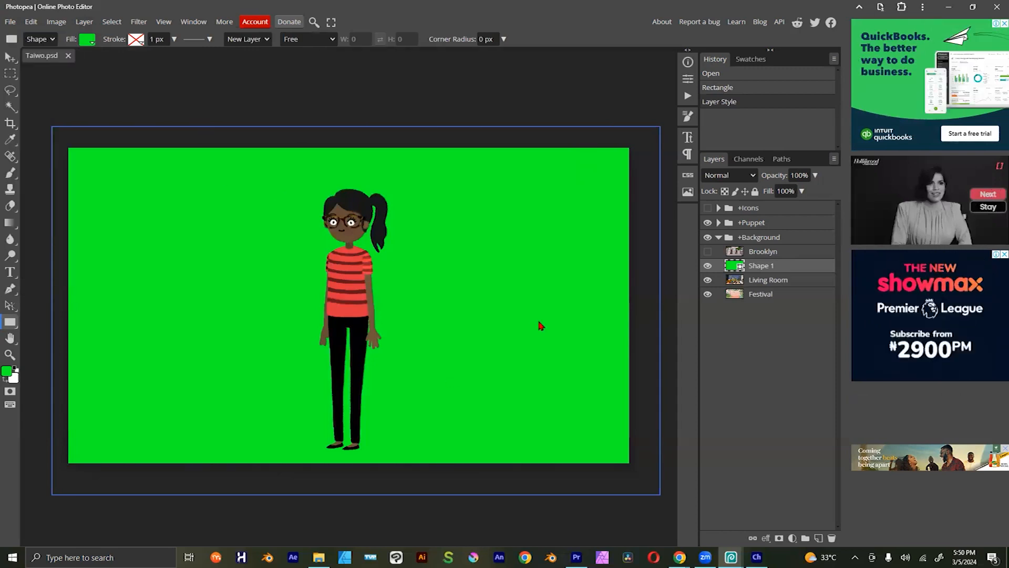
Step: Switch to Character Animator, scrub the take to 00:06:21 and preview the green background with the blank background trigger
key("alt+Tab")
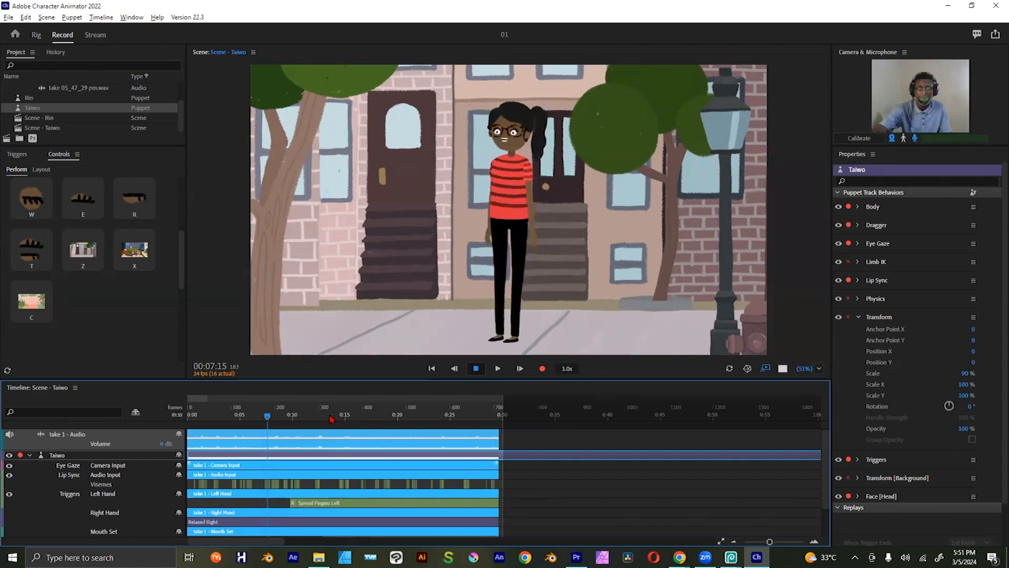
left_click(259, 417)
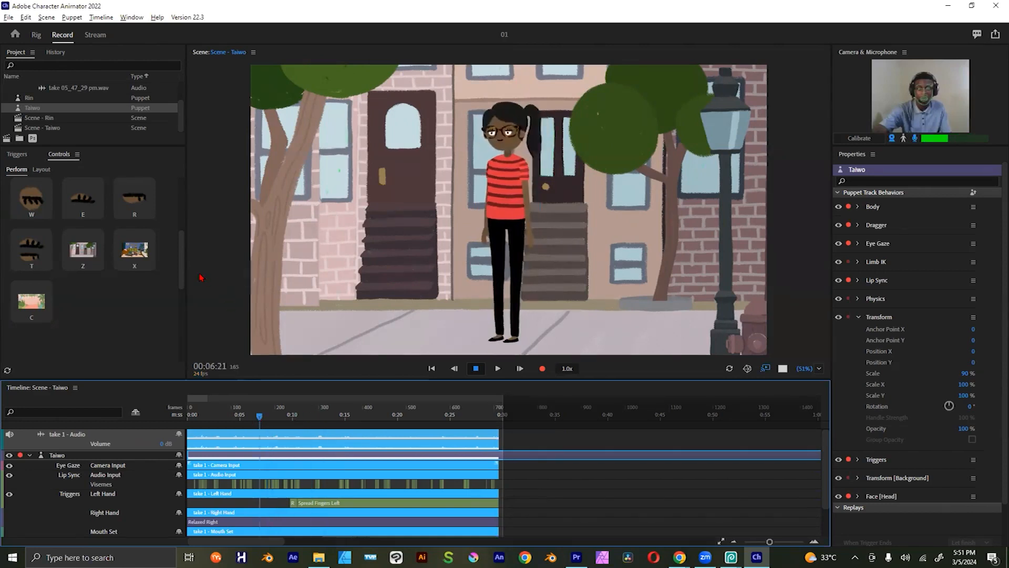
left_click(184, 266)
mouse_move(184, 264)
left_mouse_down()
mouse_move(184, 272)
mouse_move(184, 251)
left_mouse_up()
left_click(81, 298)
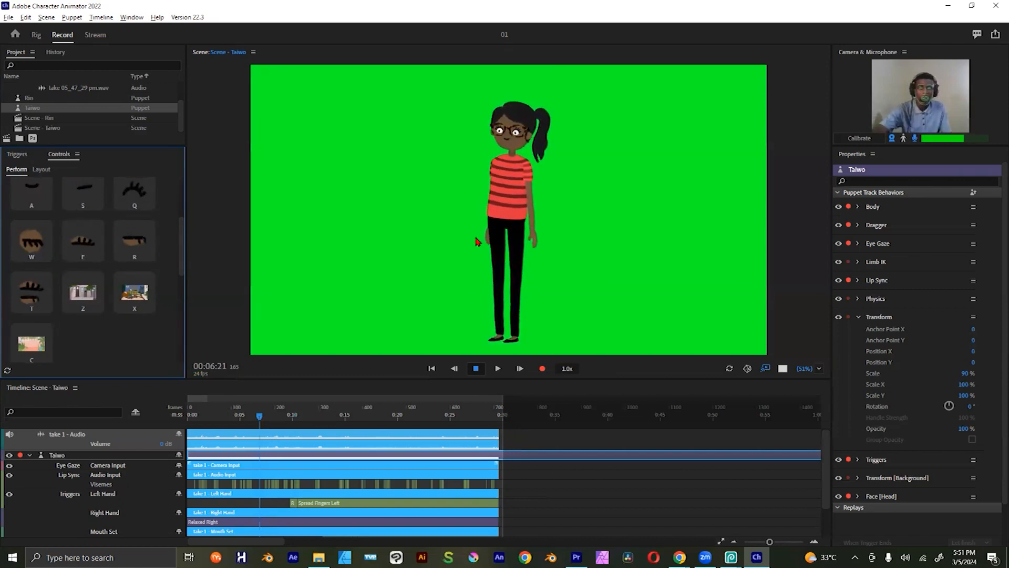
Step: Export the Taiwo scene through Adobe Media Encoder as the H.264 video Scene - Taiwo.mp4 in the Downloads folder
left_click(9, 18)
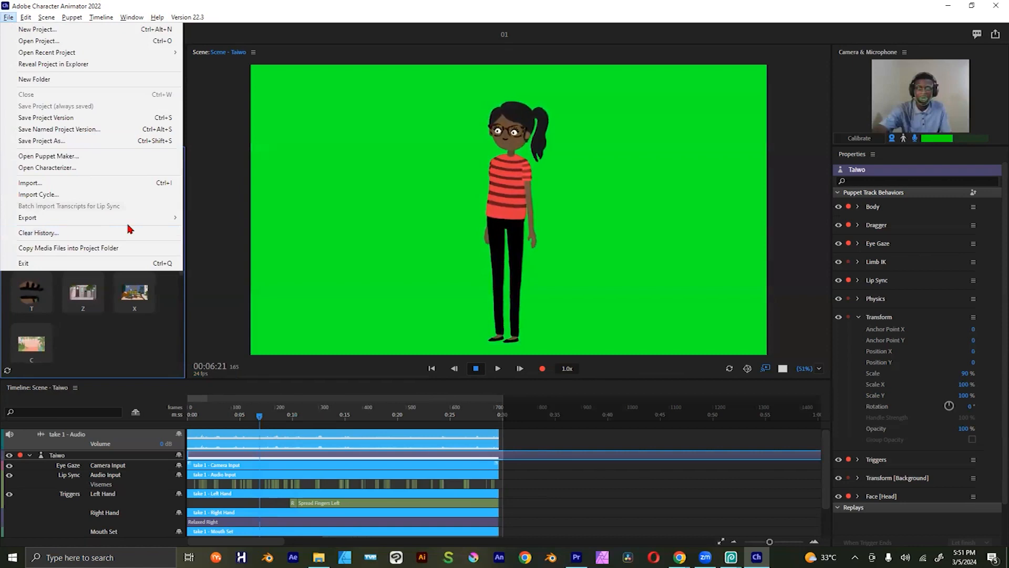
mouse_move(136, 225)
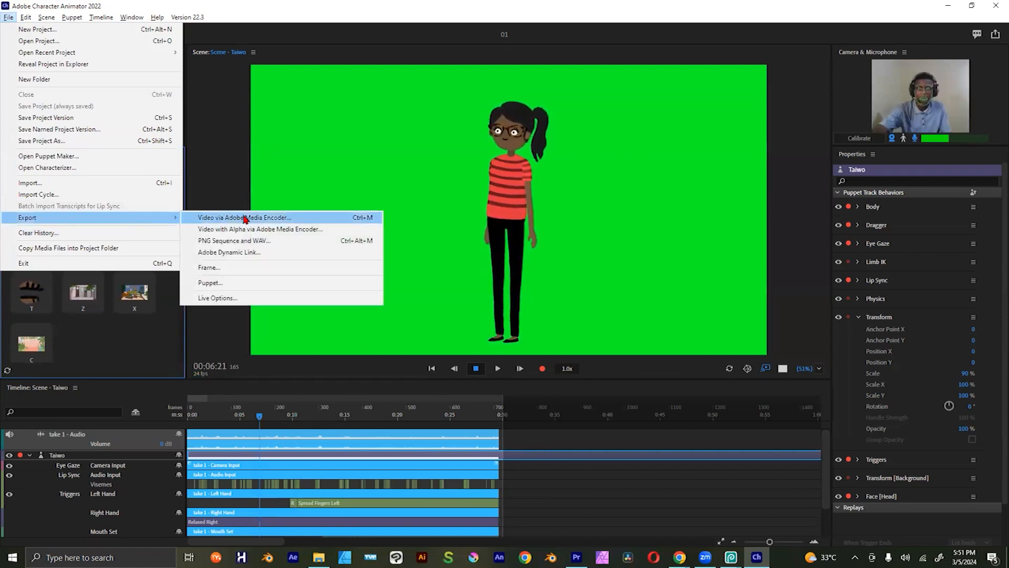
left_click(288, 218)
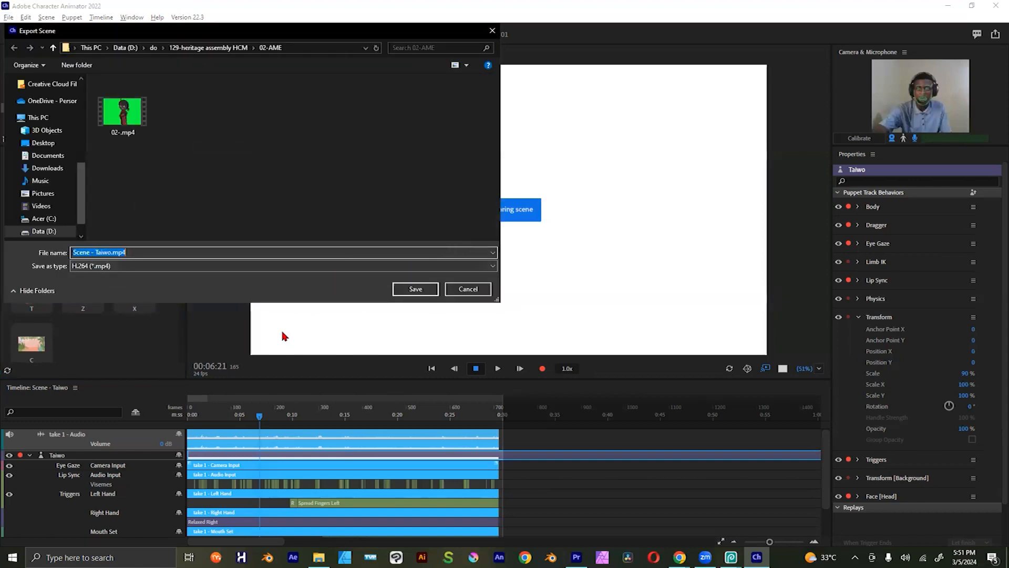
scroll(80, 137, "up", 8)
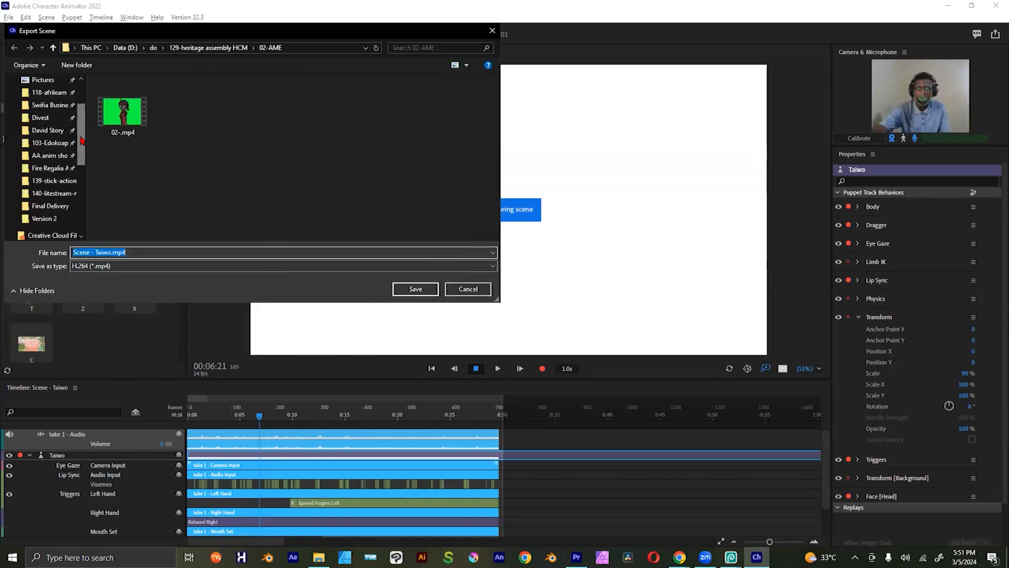
left_click(55, 95)
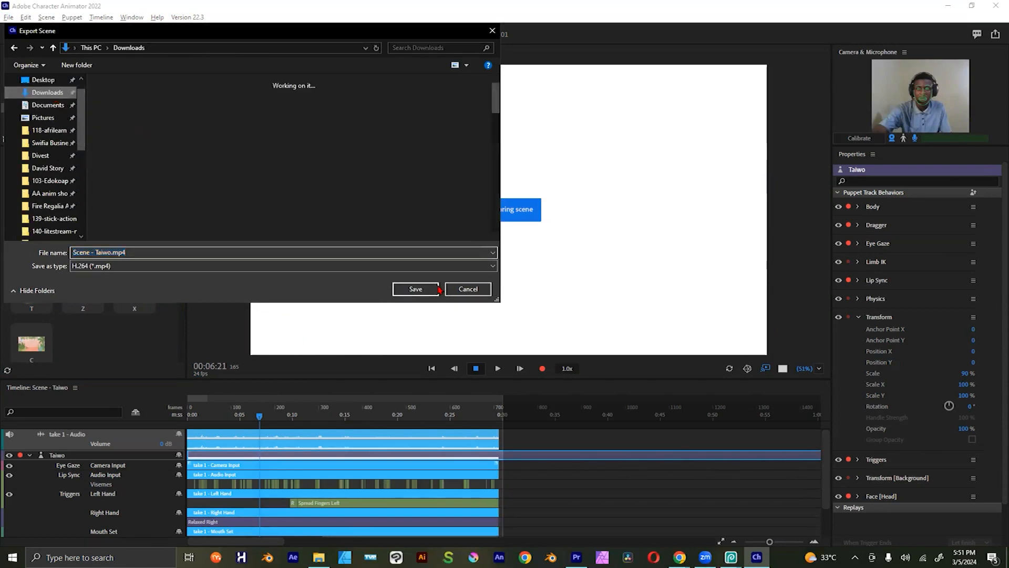
left_click(416, 289)
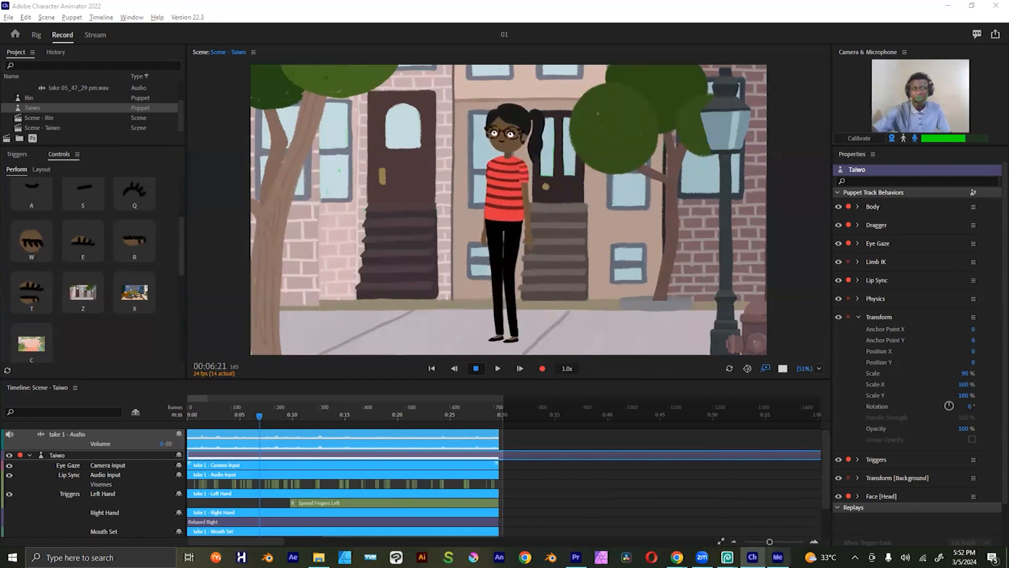
Step: Switch to Adobe Media Encoder, start encoding the queued Taiwo scene, and minimize the encoder window
mouse_move(777, 557)
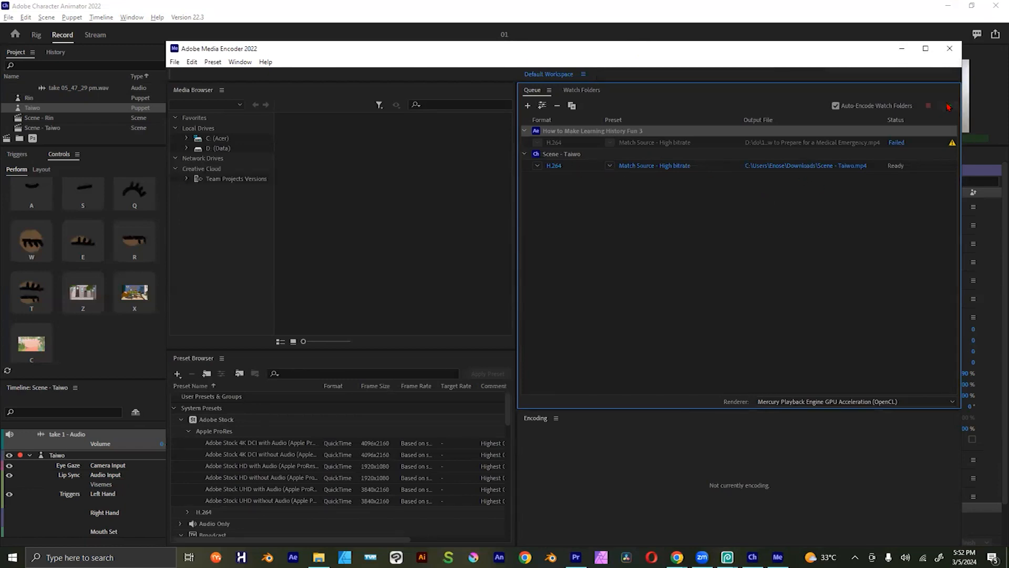
left_click(948, 106)
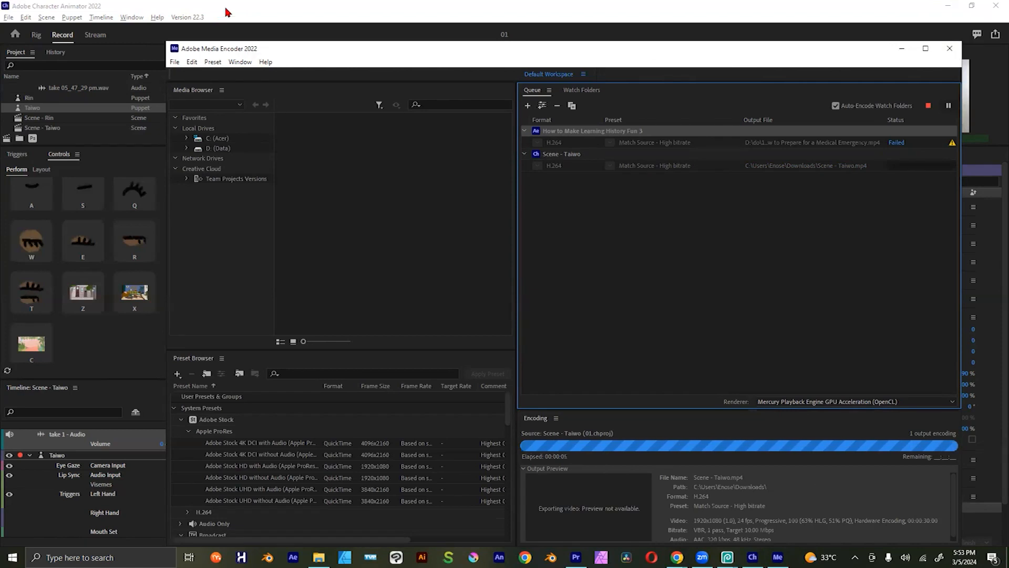
left_click(77, 8)
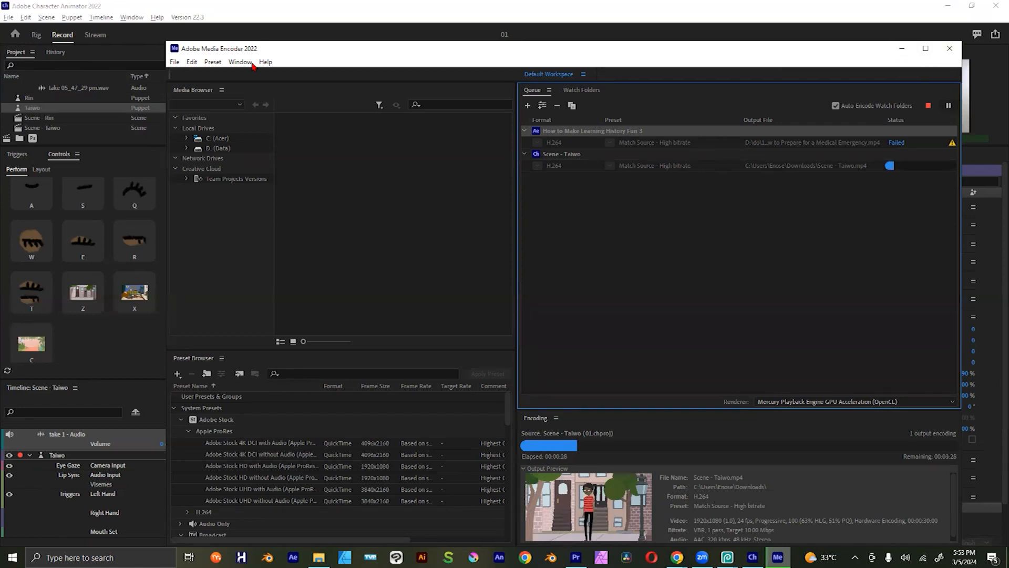
left_click(901, 51)
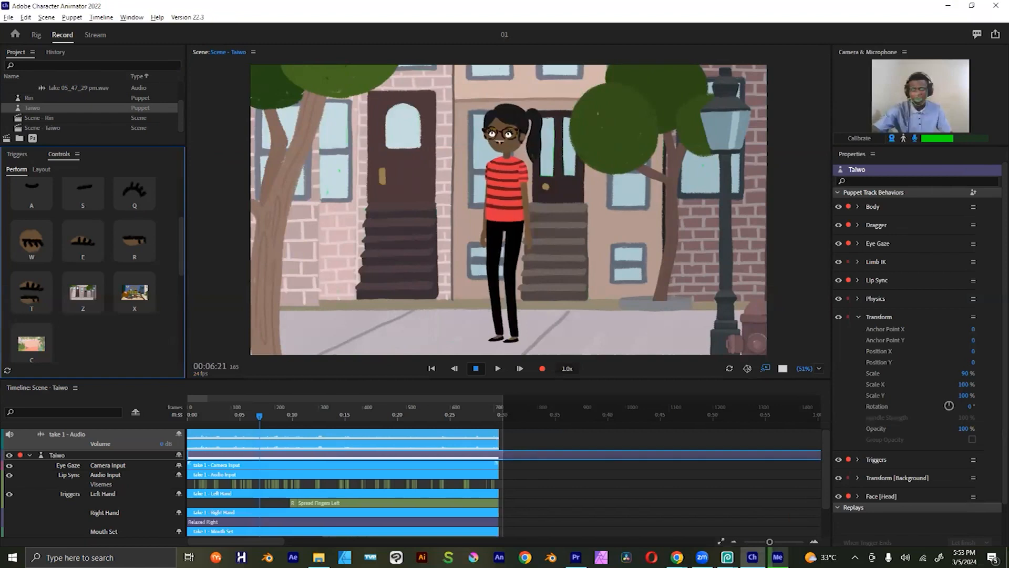
Step: Review the scene's export formats, including video with alpha through Adobe Media Encoder, and leave them without exporting
left_click(8, 17)
mouse_move(83, 219)
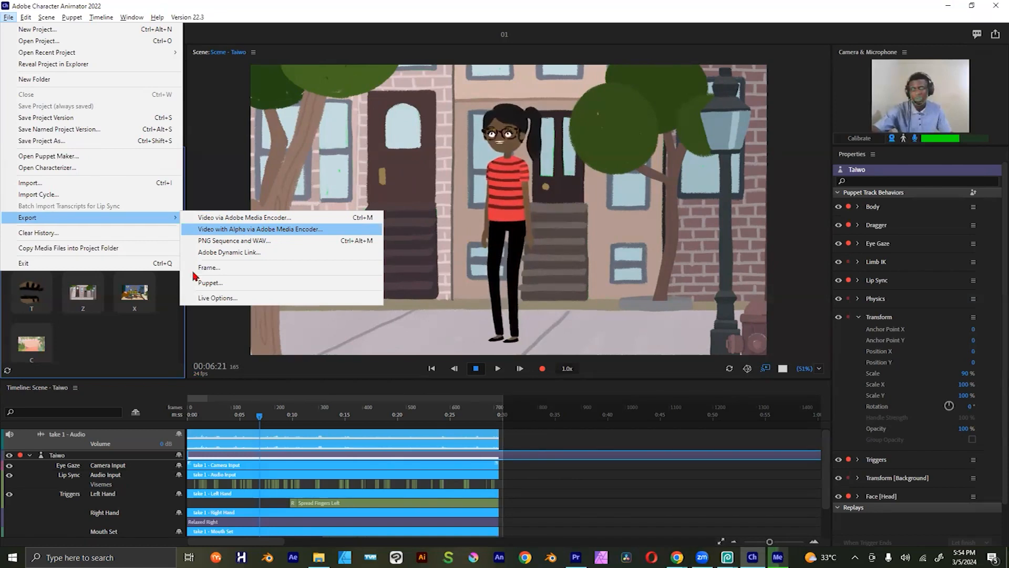
left_click(179, 285)
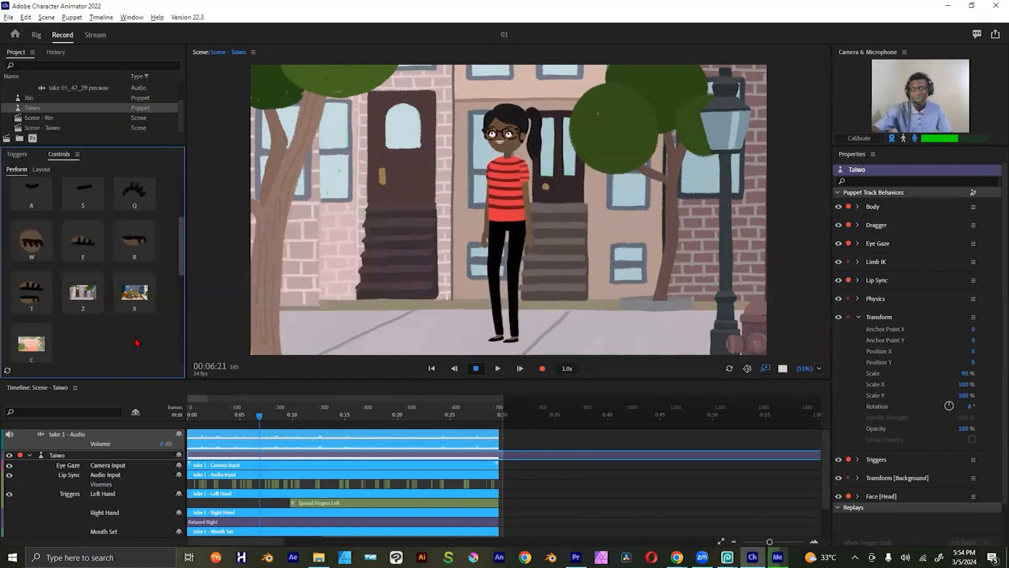
Step: Preview the green background on the Taiwo puppet repeatedly with the V trigger
scroll(83, 339, "down", 3)
left_click(100, 340)
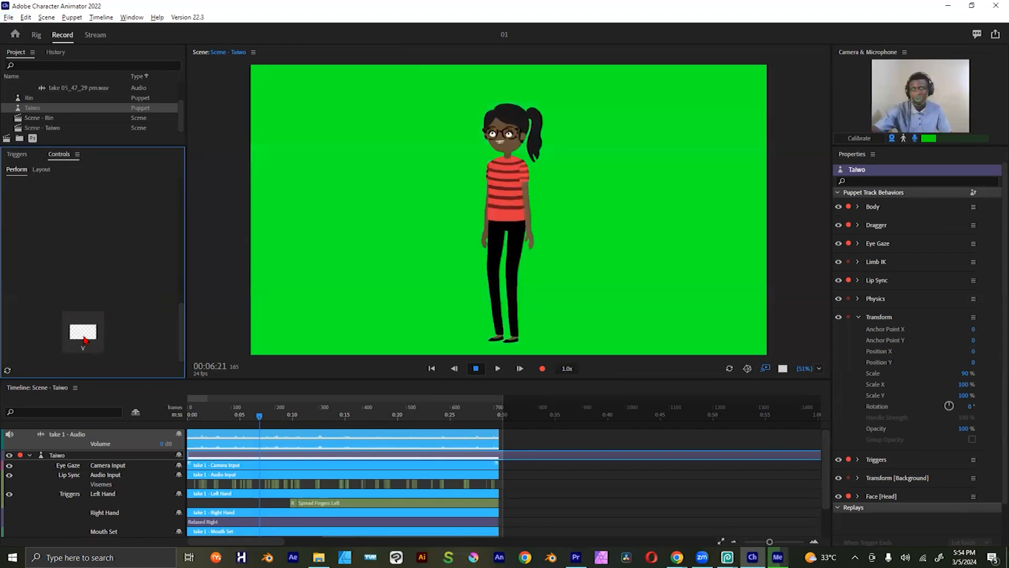
left_click(84, 339)
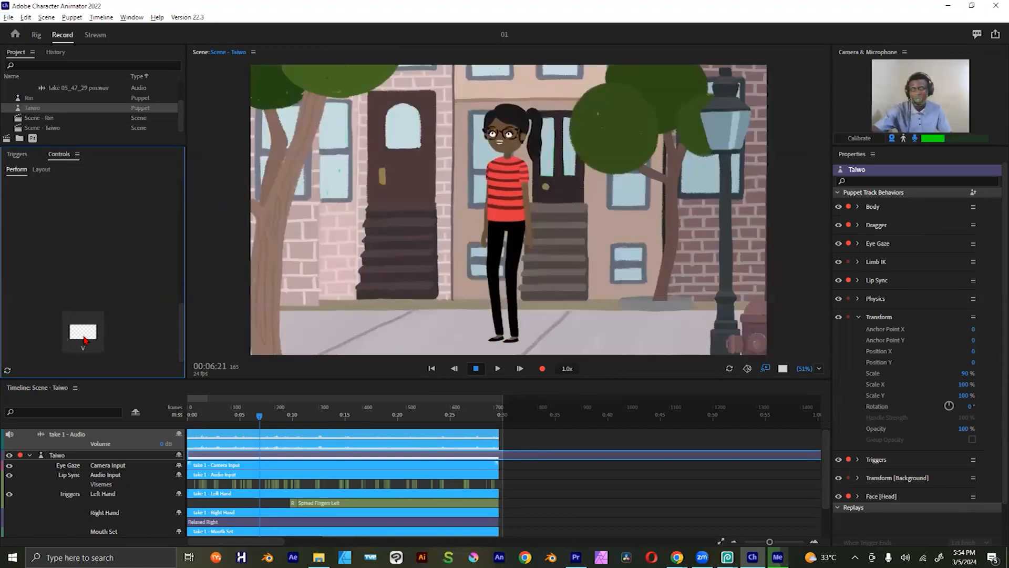
left_click(84, 340)
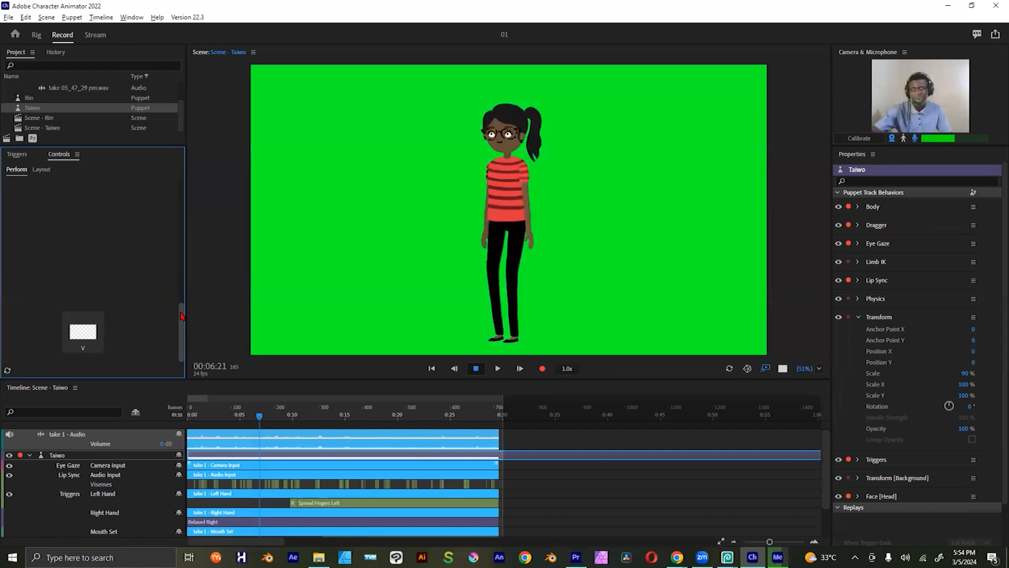
Step: Review the scene's export formats and check the Taiwo scene's encoding status in Adobe Media Encoder, leaving the encoder minimized
left_click_drag(182, 316, 181, 264)
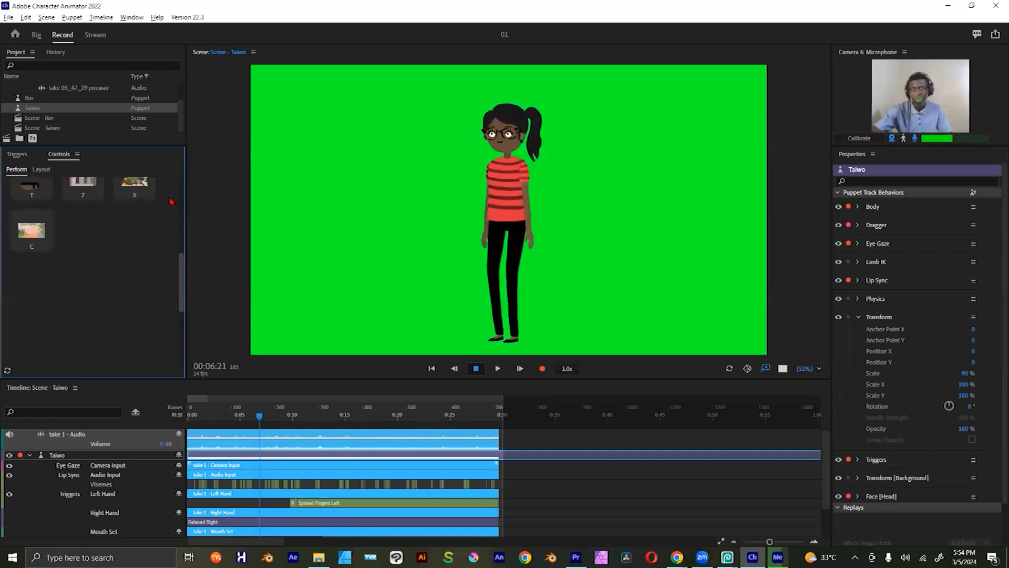
left_click(10, 18)
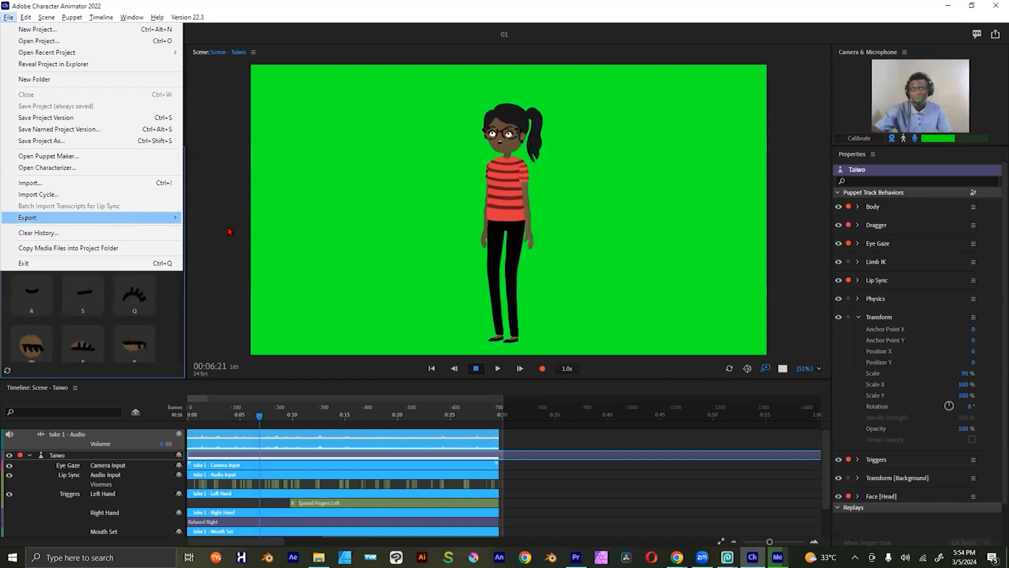
mouse_move(113, 218)
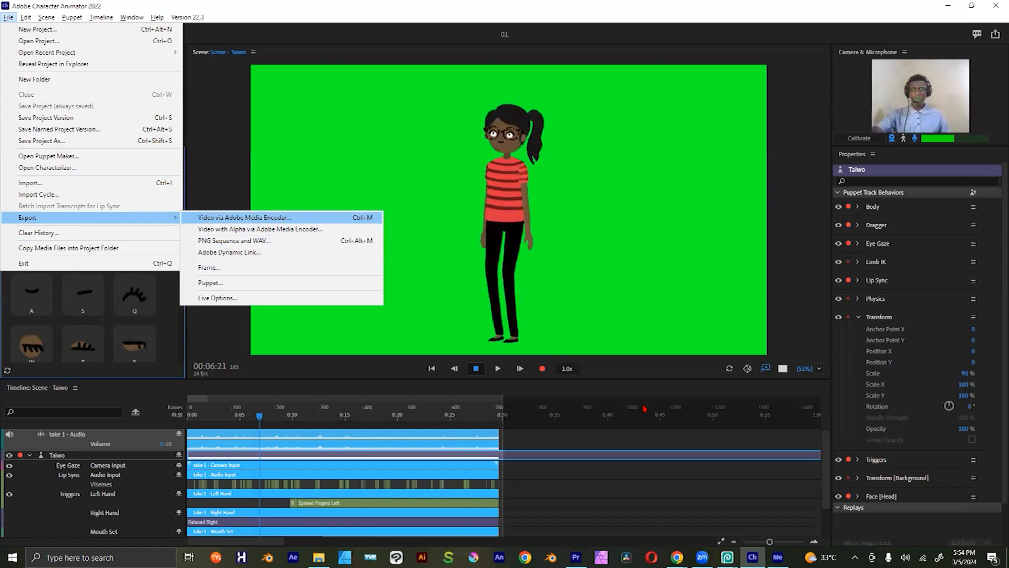
key("Return")
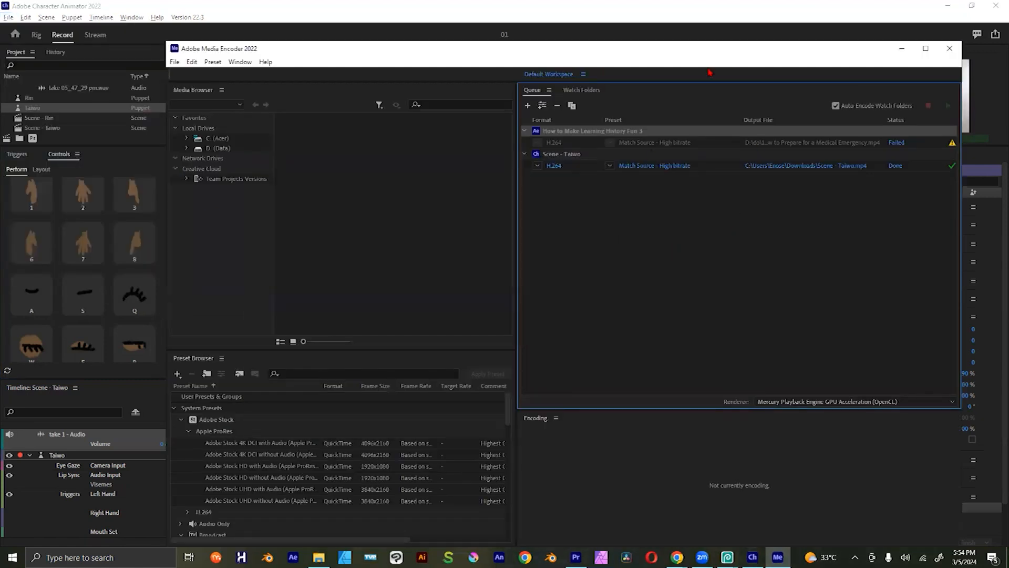
left_click(902, 50)
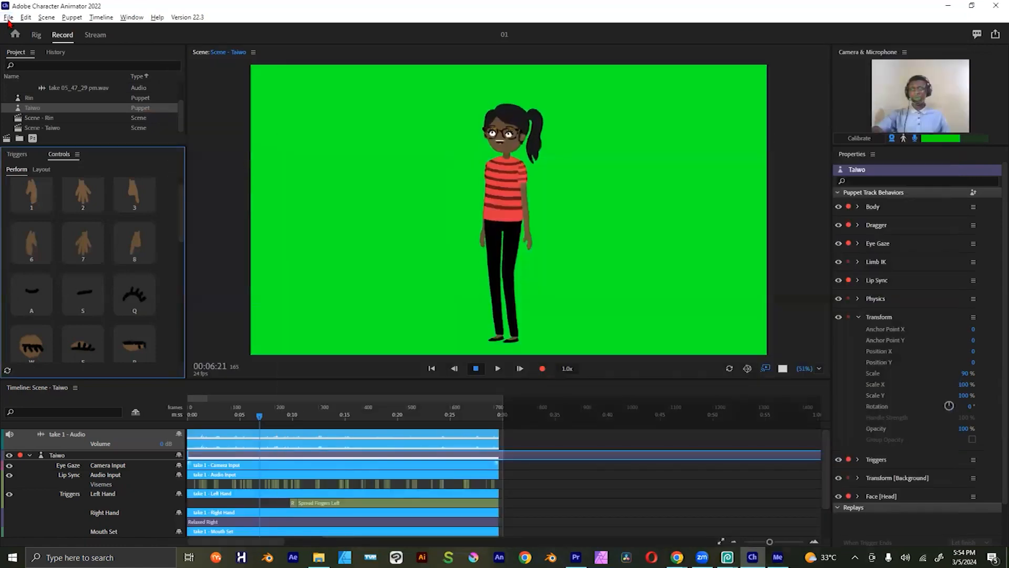
Step: Start exporting the Taiwo scene as a PNG sequence and WAV, with the save dialog in the Downloads folder
left_click(8, 17)
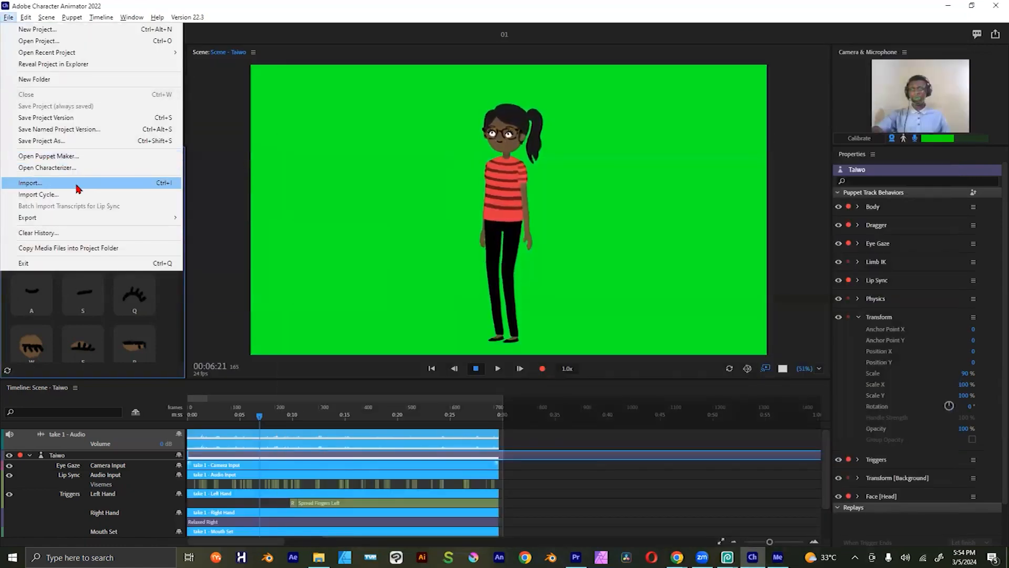
mouse_move(79, 218)
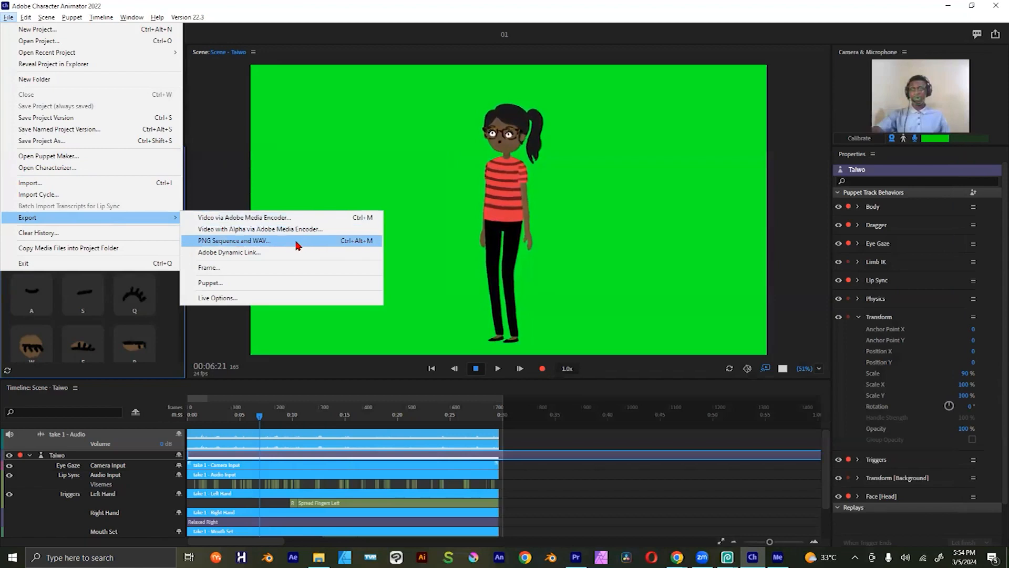
left_click(265, 245)
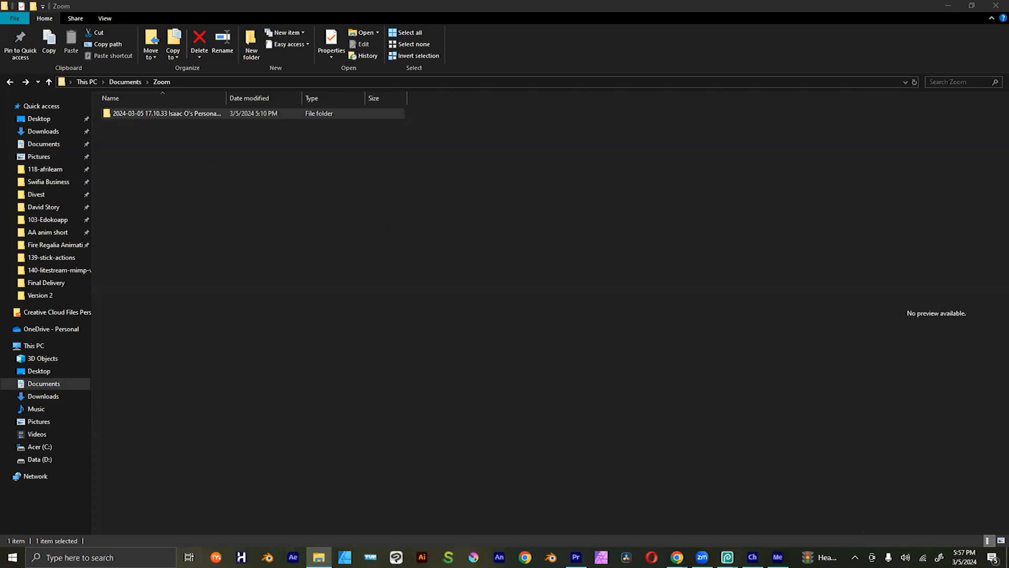
left_click(949, 6)
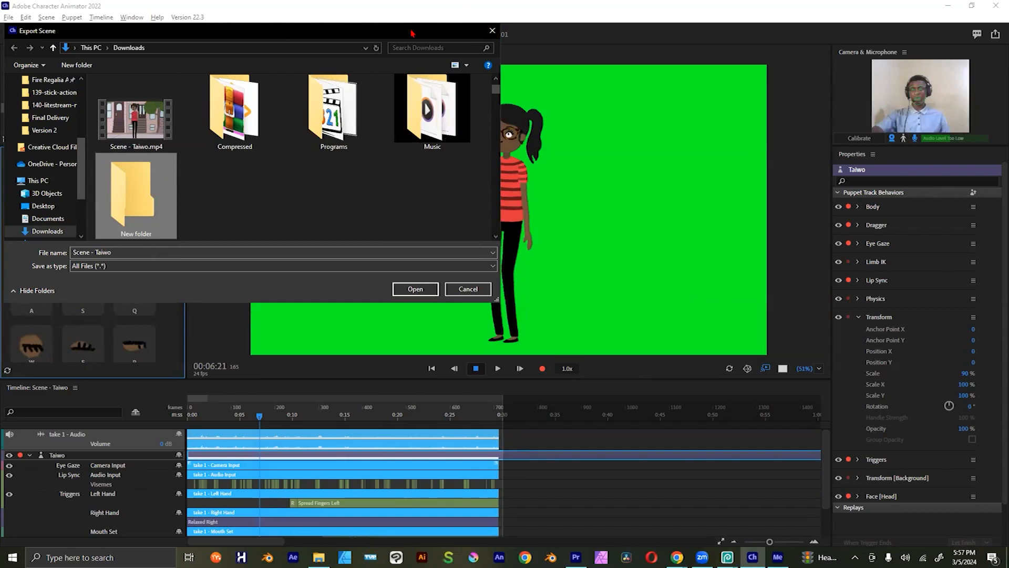
left_click_drag(413, 33, 544, 31)
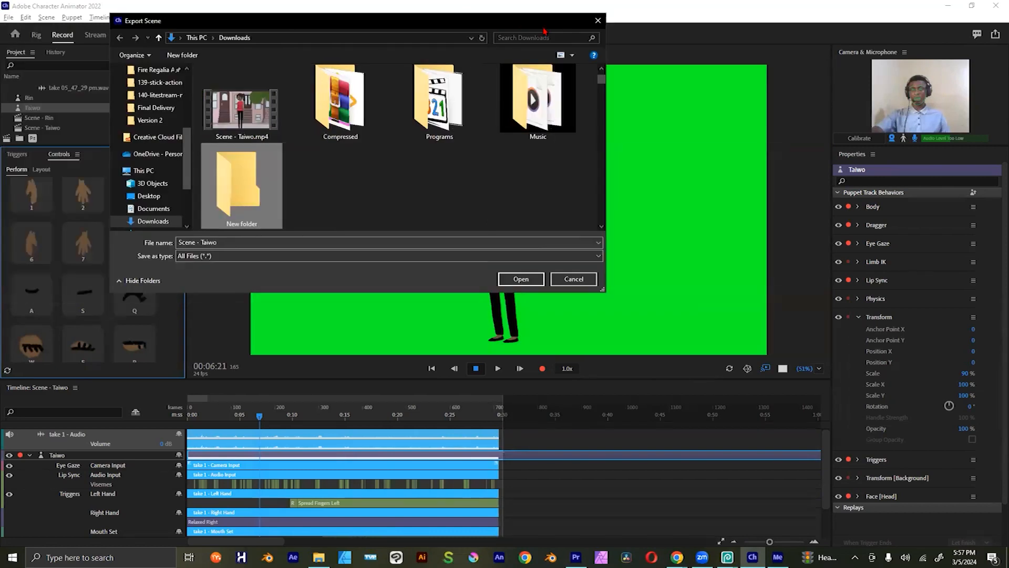
Step: Rename the new folder in Downloads as export and save the Scene - Taiwo sequence inside it
right_click(244, 198)
left_click(272, 512)
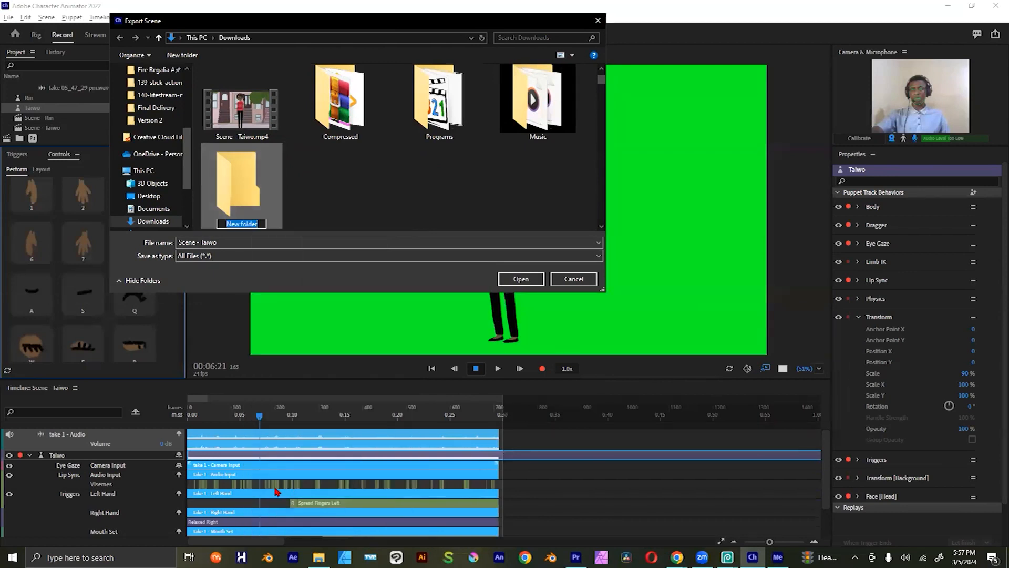
type("export")
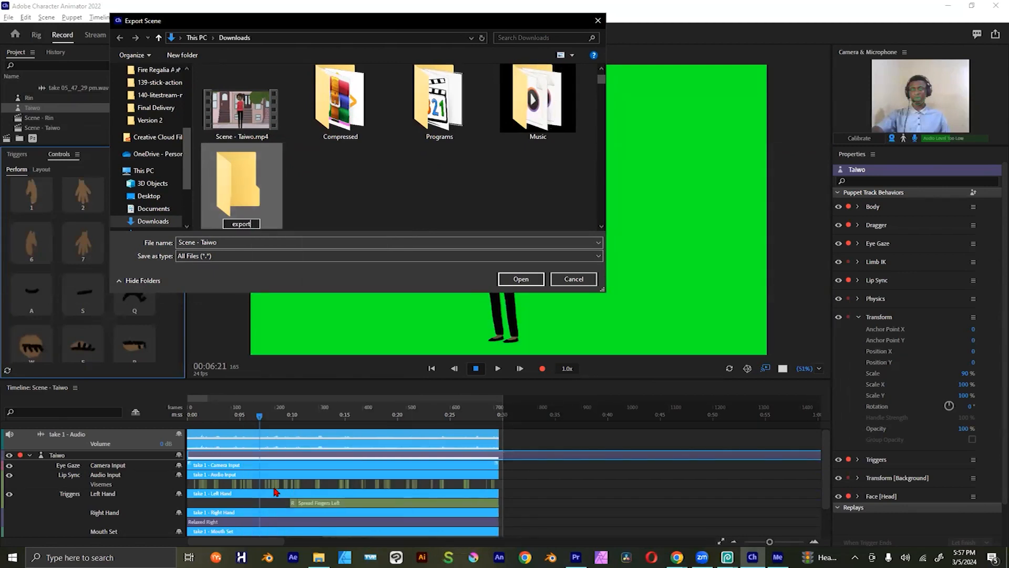
key("Return")
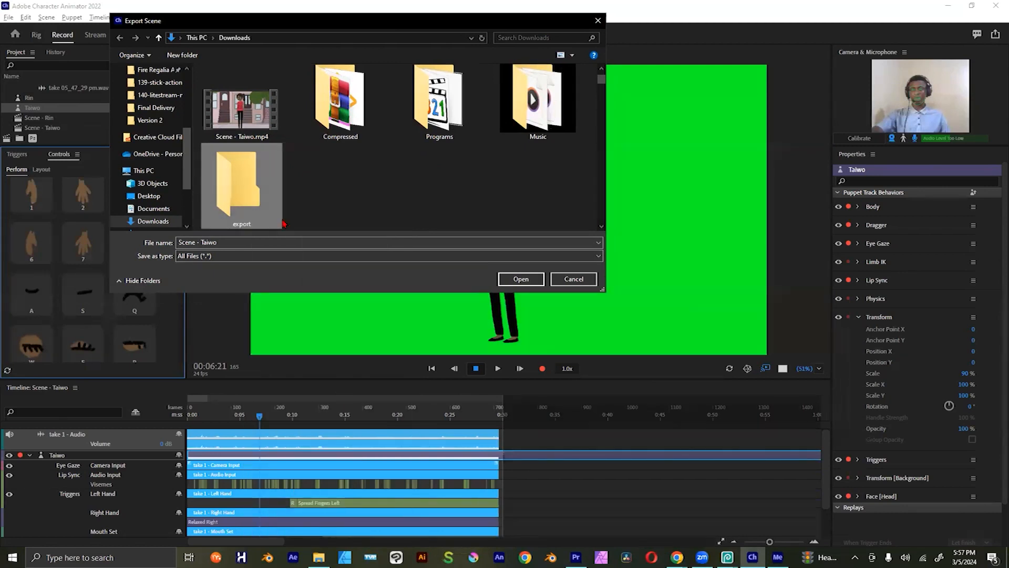
double_click(242, 198)
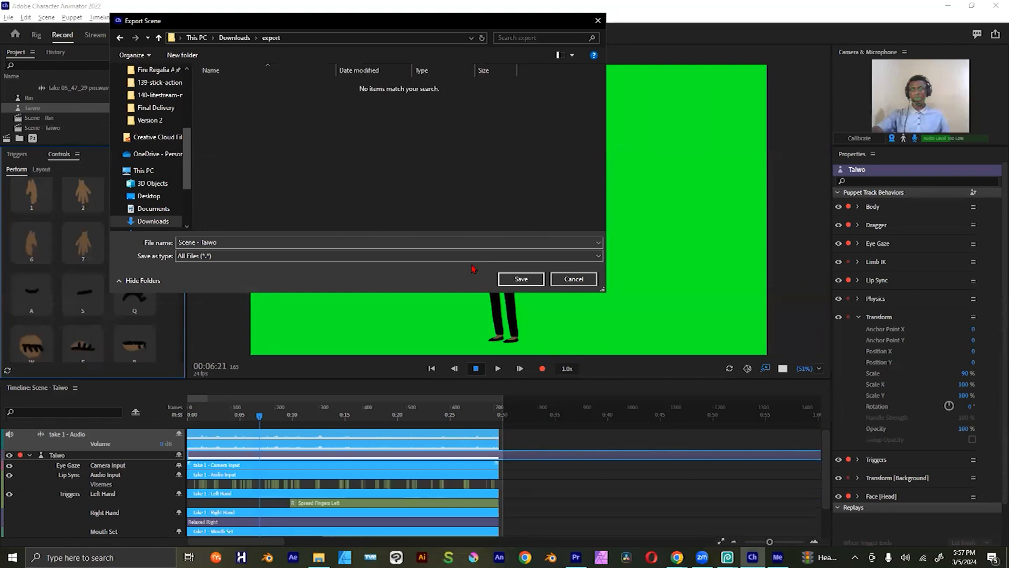
left_click(533, 279)
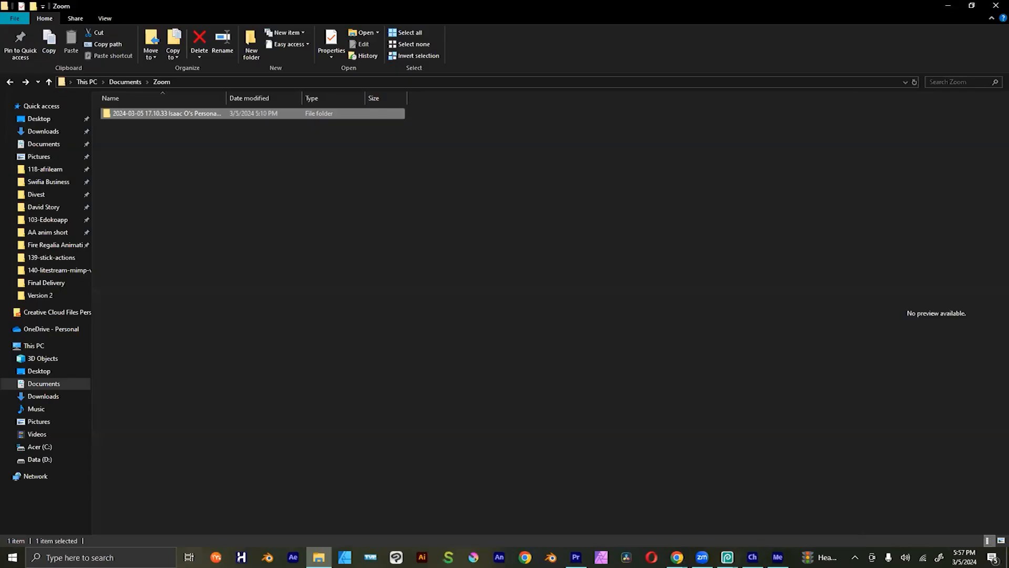
Step: Switch to File Explorer, open the Scene - Taiwo folder inside Downloads > export, and view the frame Scene - Taiwo.000.png
left_click(319, 557)
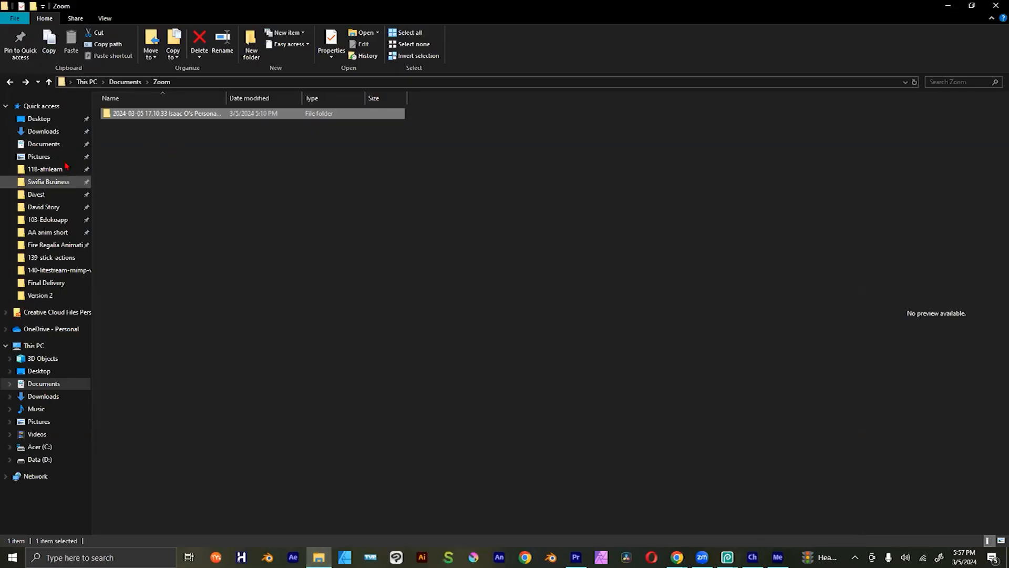
left_click(57, 132)
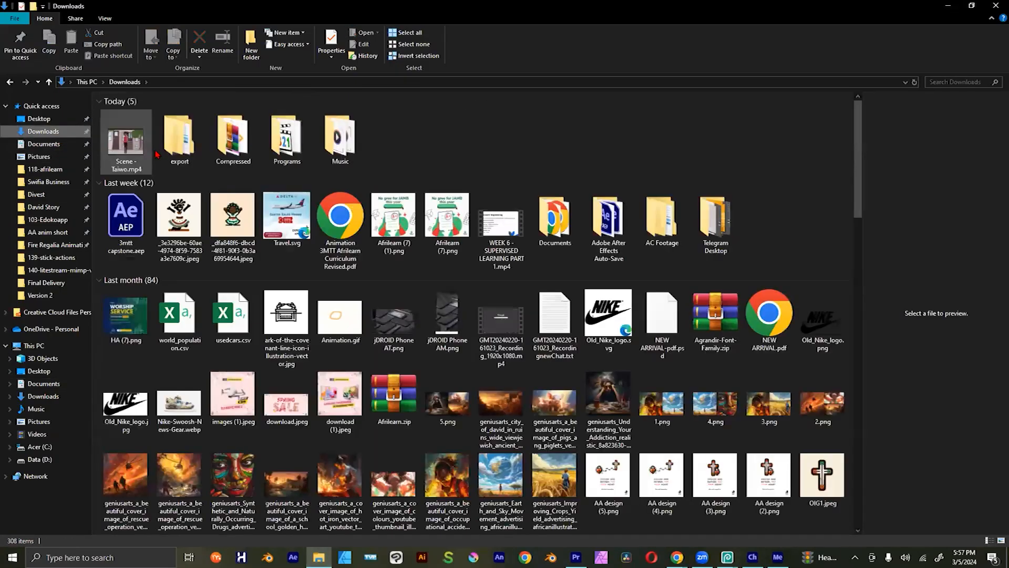
double_click(190, 146)
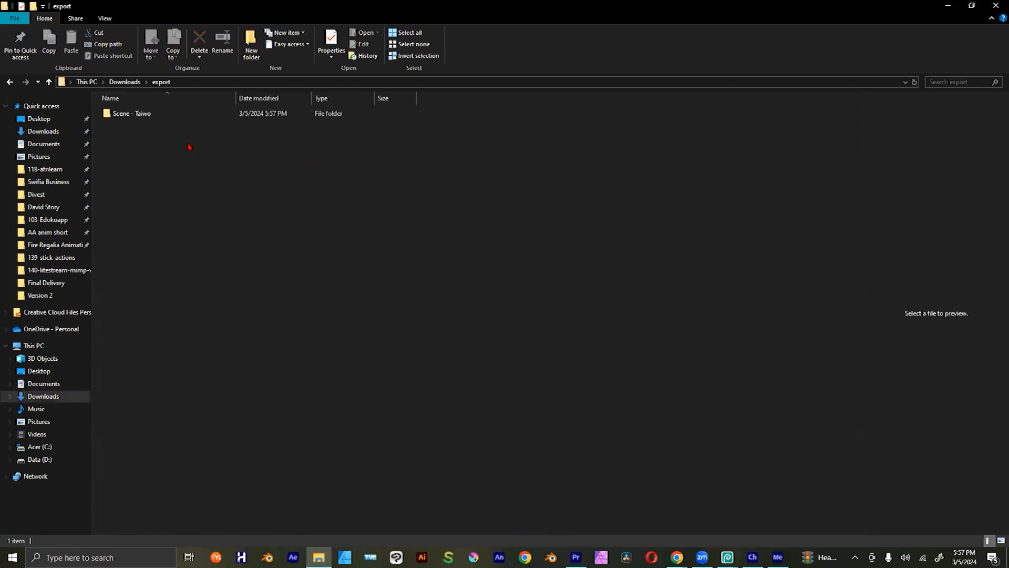
double_click(156, 116)
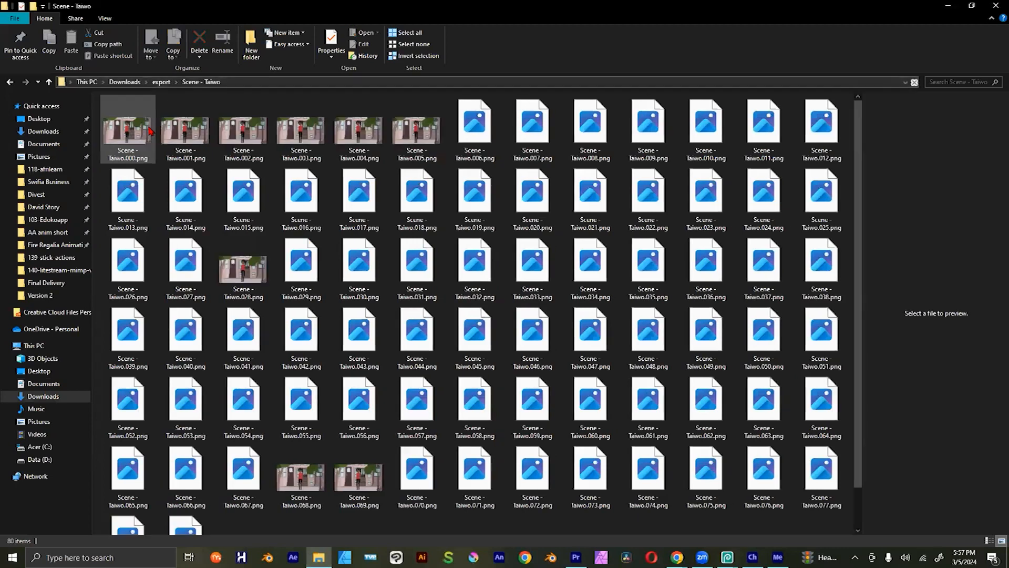
left_click(143, 131)
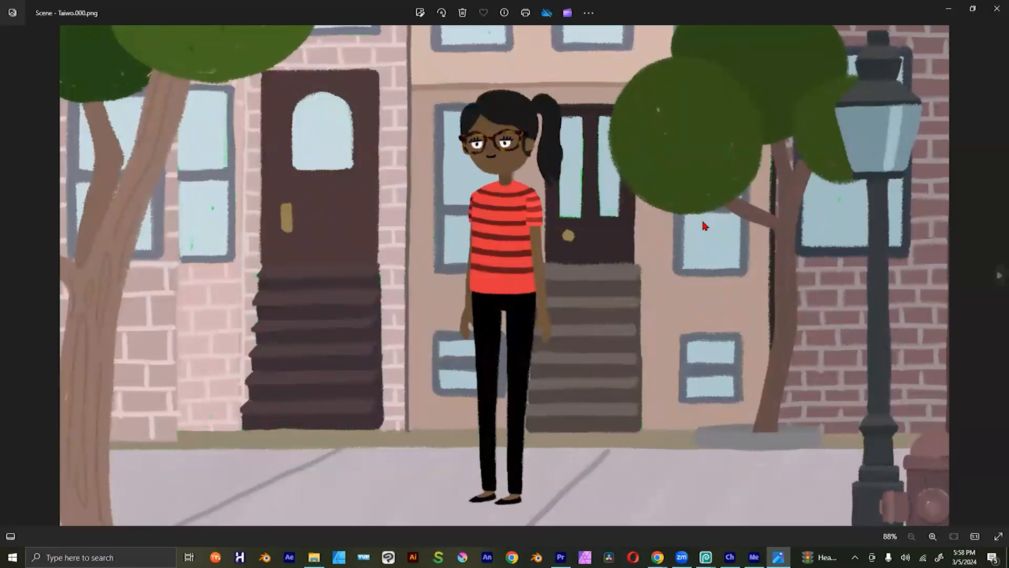
left_click(997, 8)
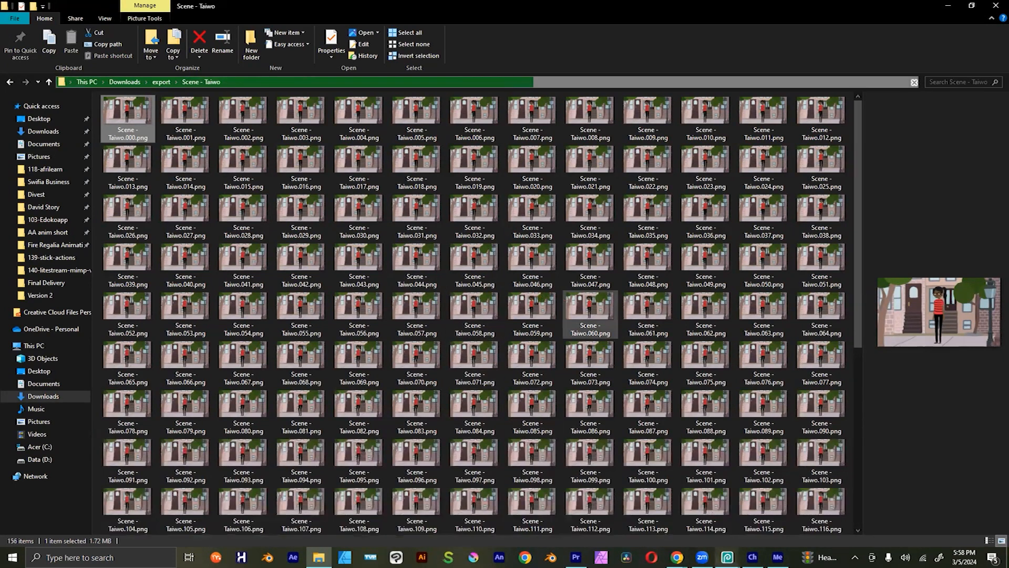
Step: Check the export progress in Character Animator, and browse the exported PNG frames in the Scene - Taiwo folder
mouse_move(752, 557)
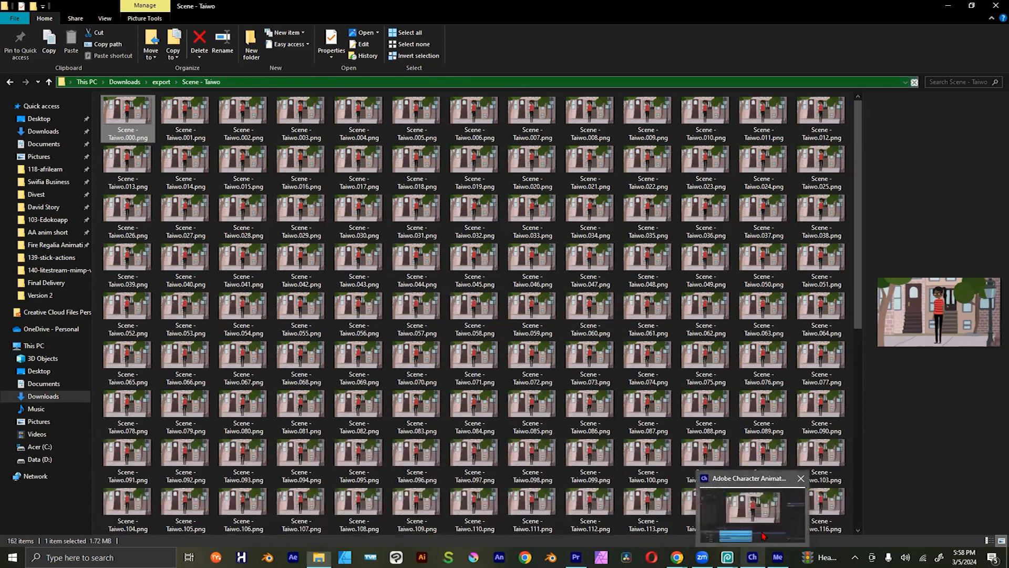
left_click(749, 556)
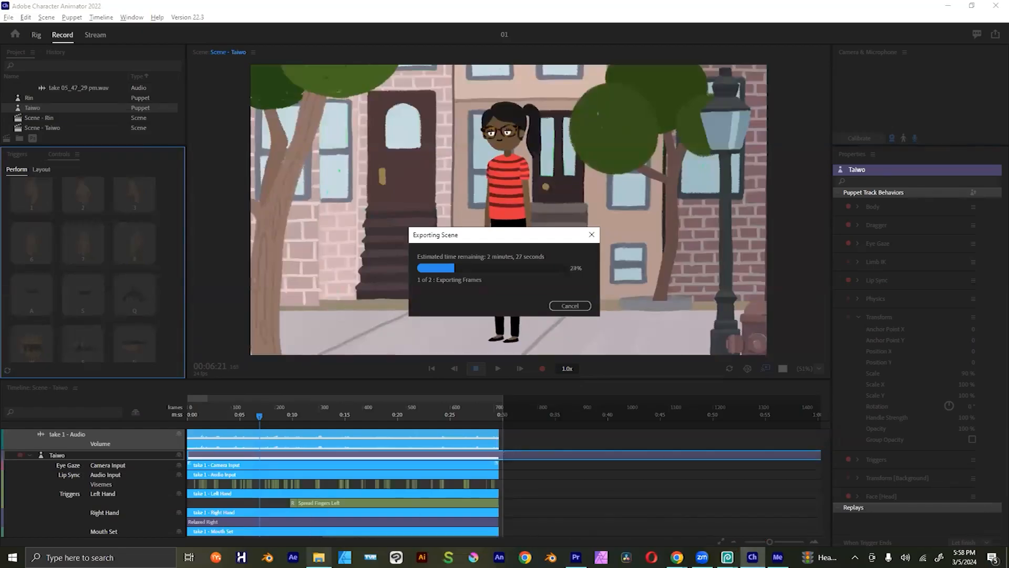
left_click(318, 557)
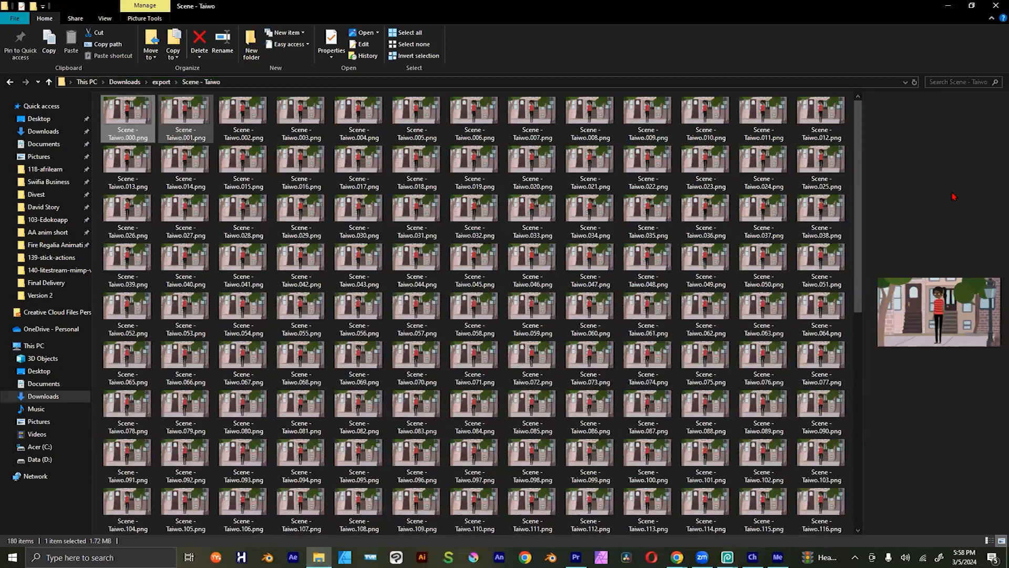
left_click_drag(858, 188, 863, 291)
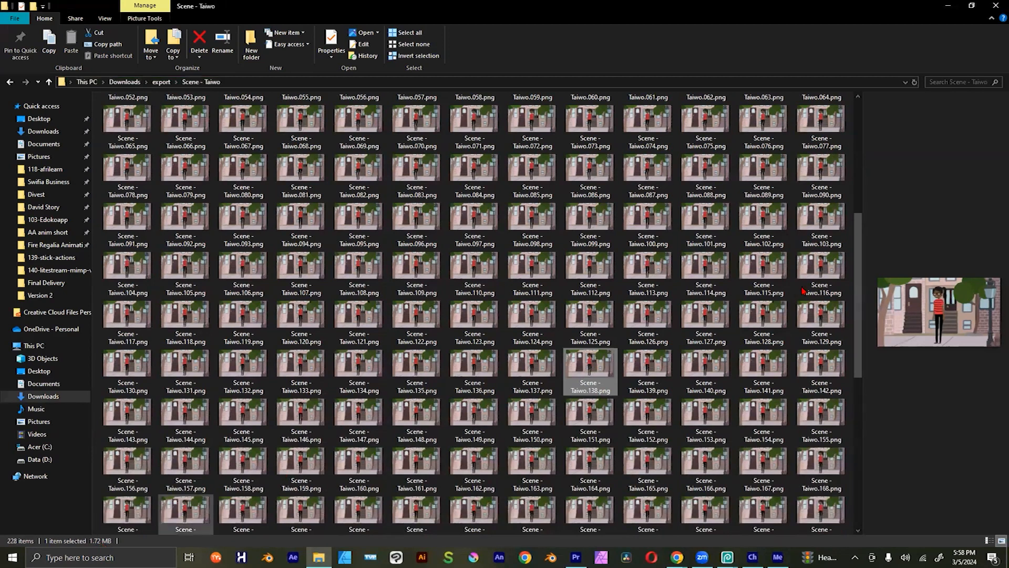
left_click_drag(862, 340, 863, 419)
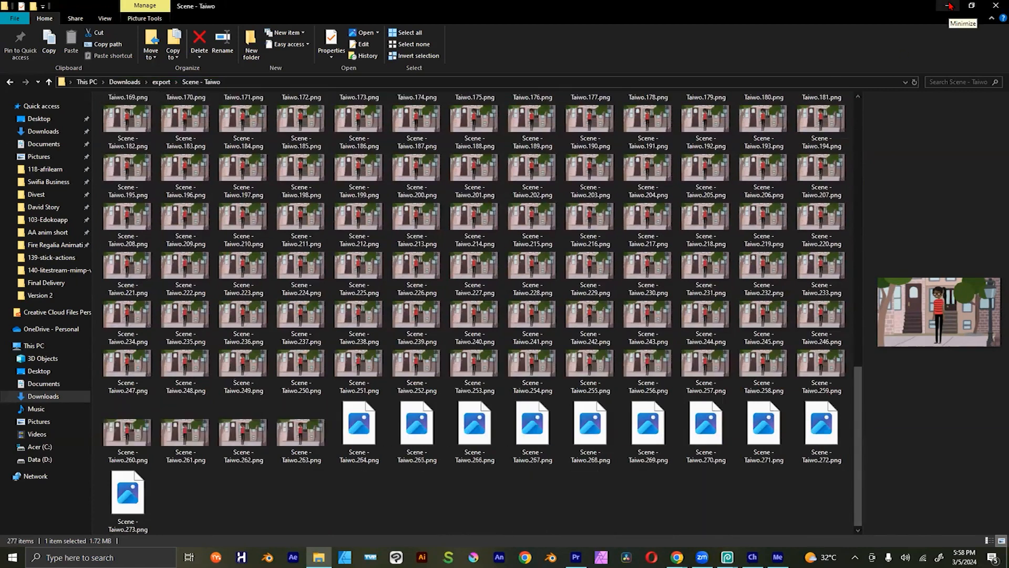
Step: Return to Character Animator and cancel the running PNG sequence export of the Taiwo scene
key("alt+Tab")
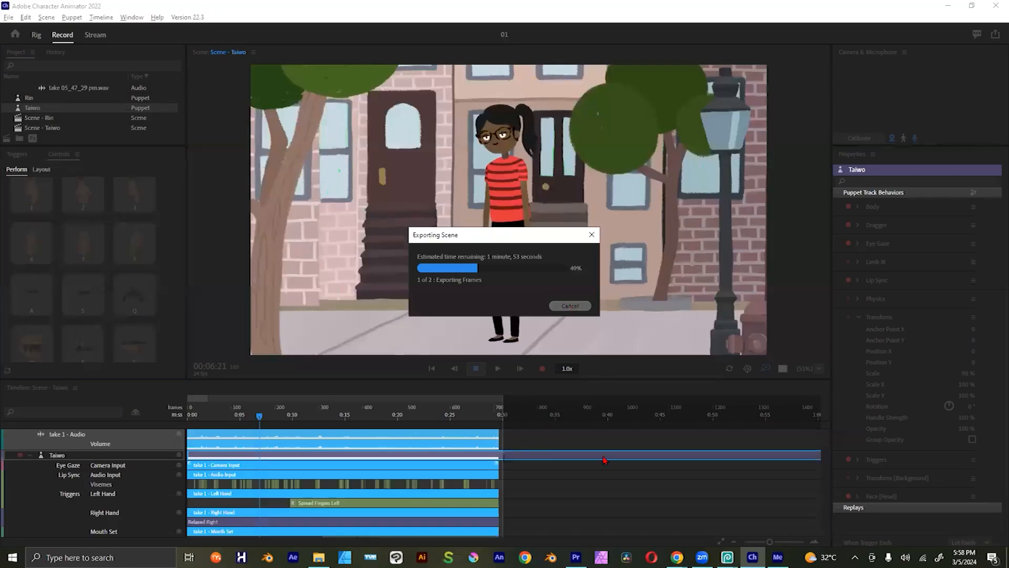
key("Escape")
key("alt+Tab")
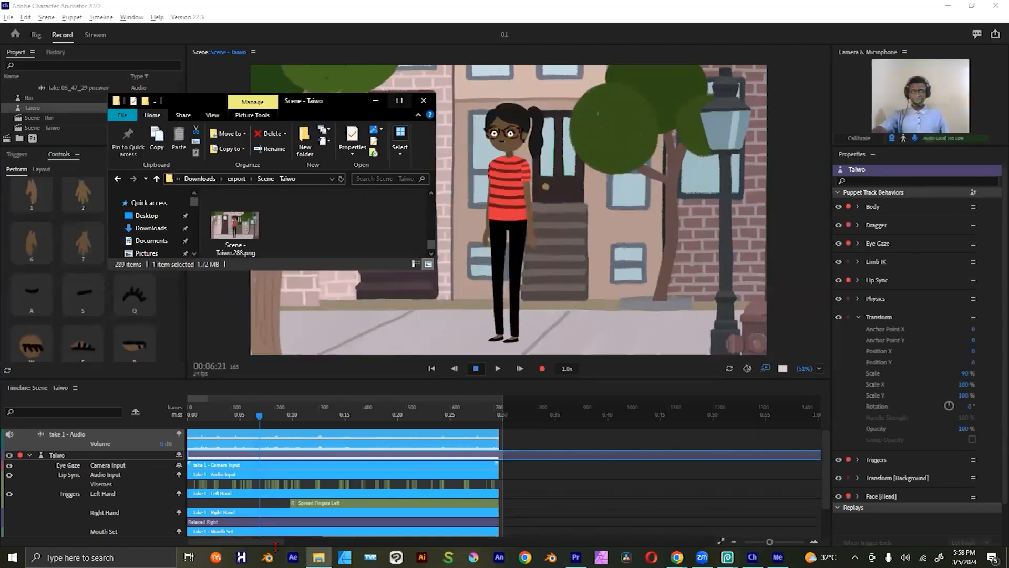
key("alt+Tab")
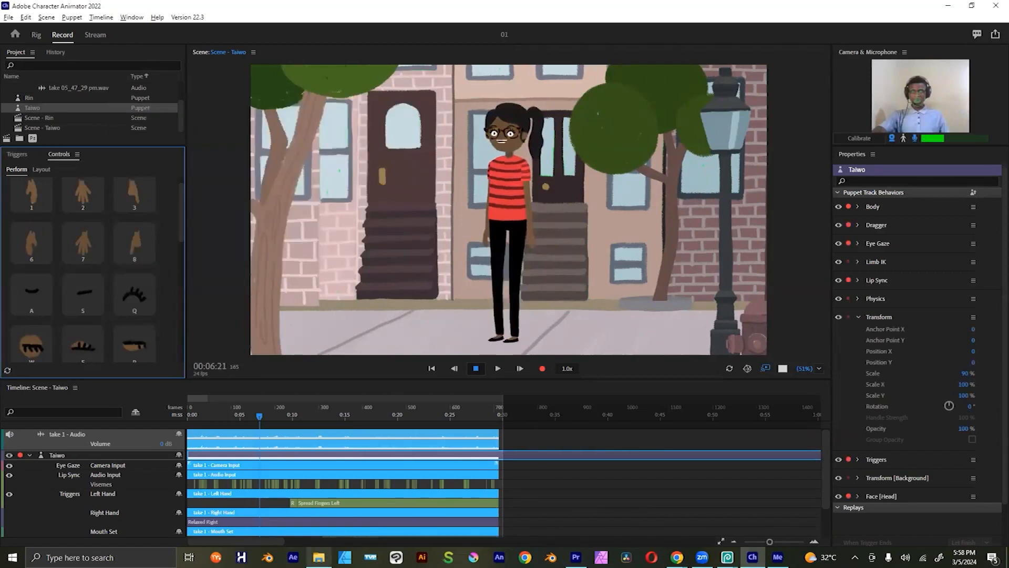
Step: Locate the exported video Scene - Taiwo.mp4 in the Downloads folder in File Explorer, and return to Character Animator
key("alt+Tab")
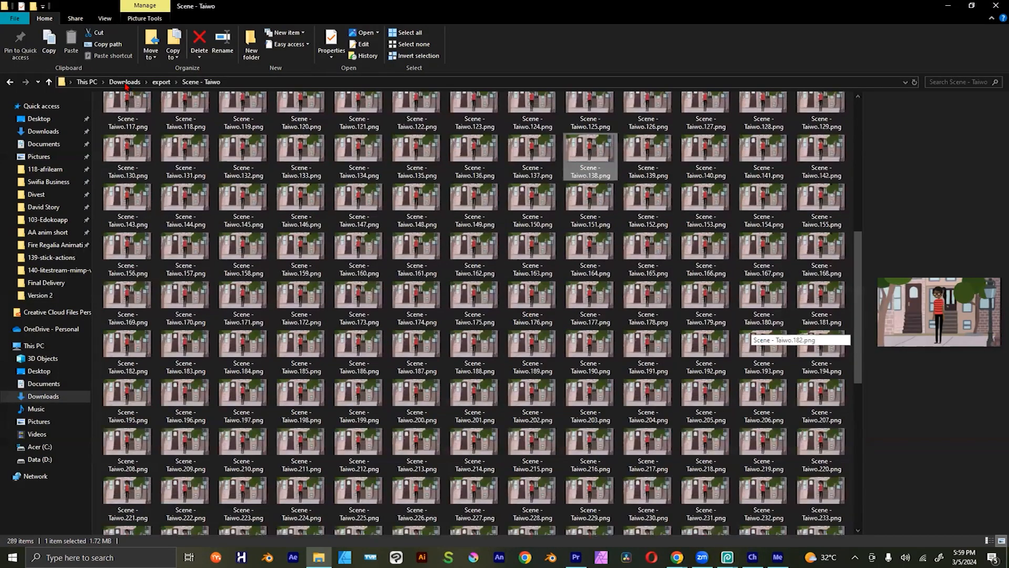
left_click(126, 83)
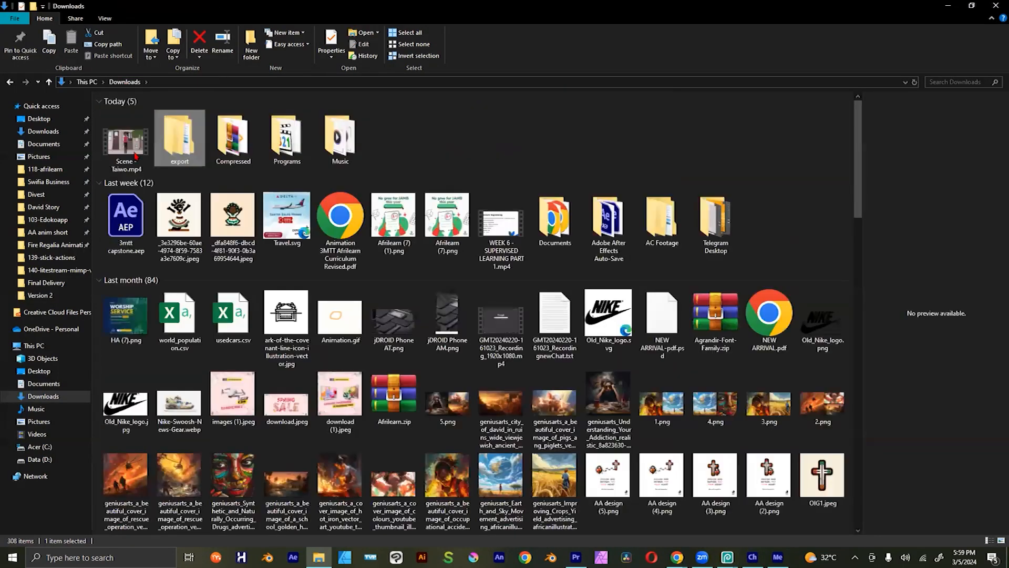
left_click(126, 142)
key("alt+Tab")
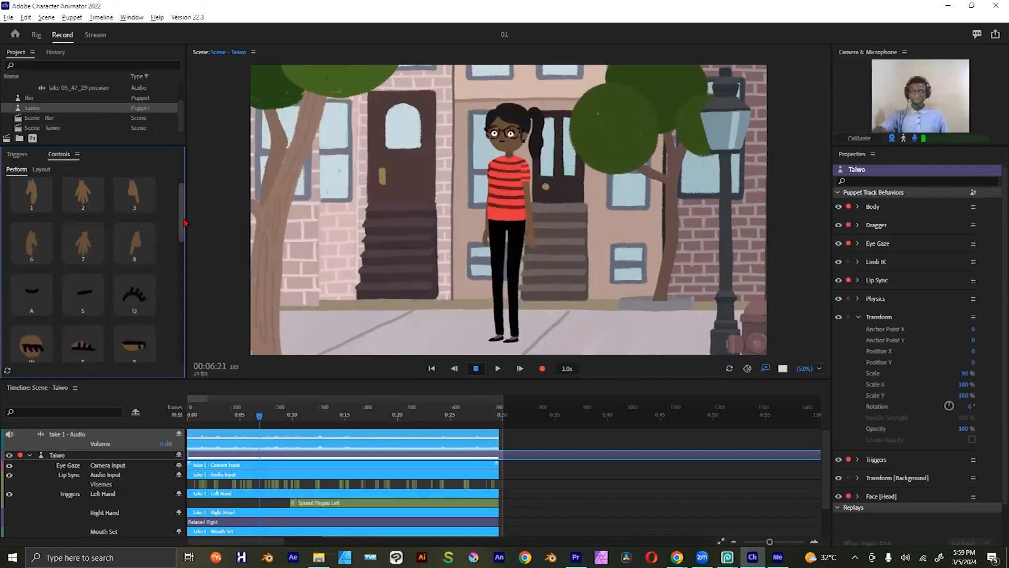
left_click(186, 321)
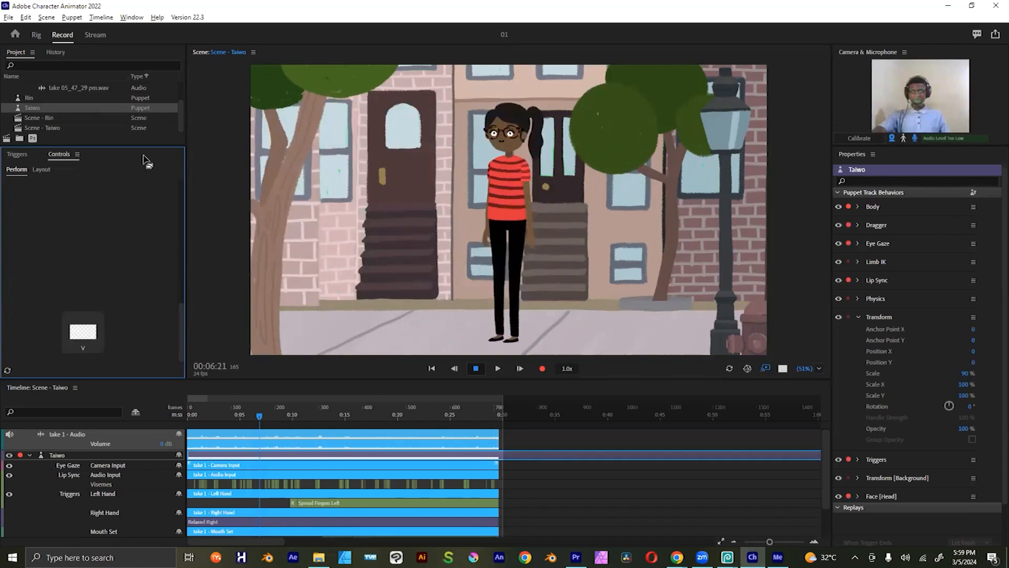
scroll(181, 315, "up", 5)
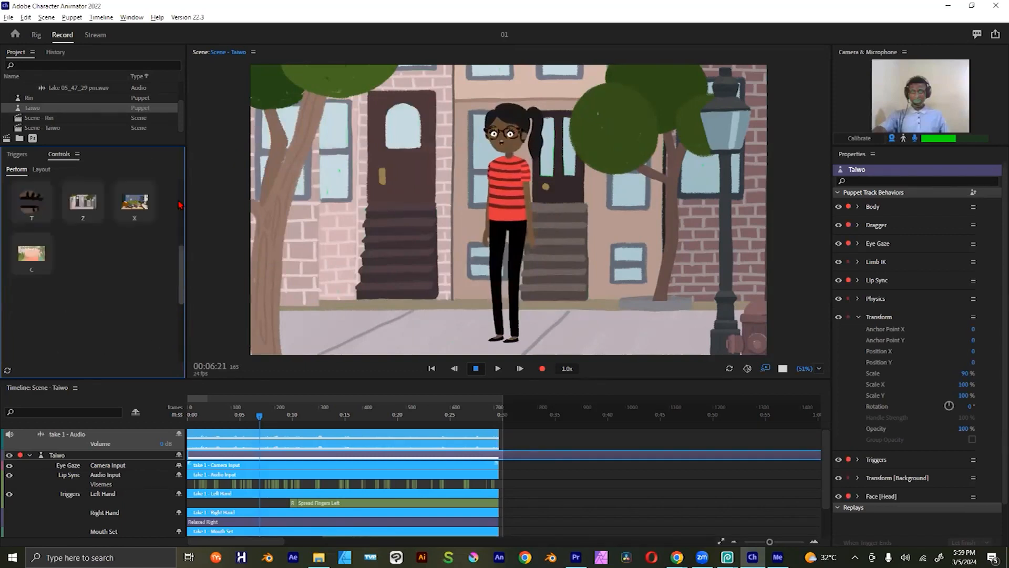
scroll(176, 315, "up", 3)
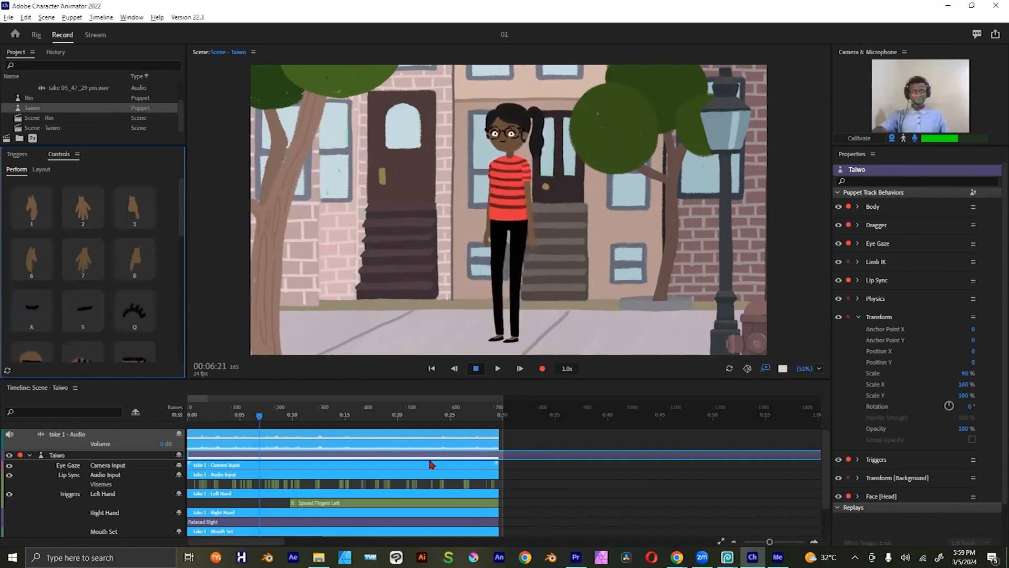
Step: Scrub the Taiwo scene's timeline to review the recorded performance at about 11 and 14 seconds
left_click_drag(288, 419, 303, 419)
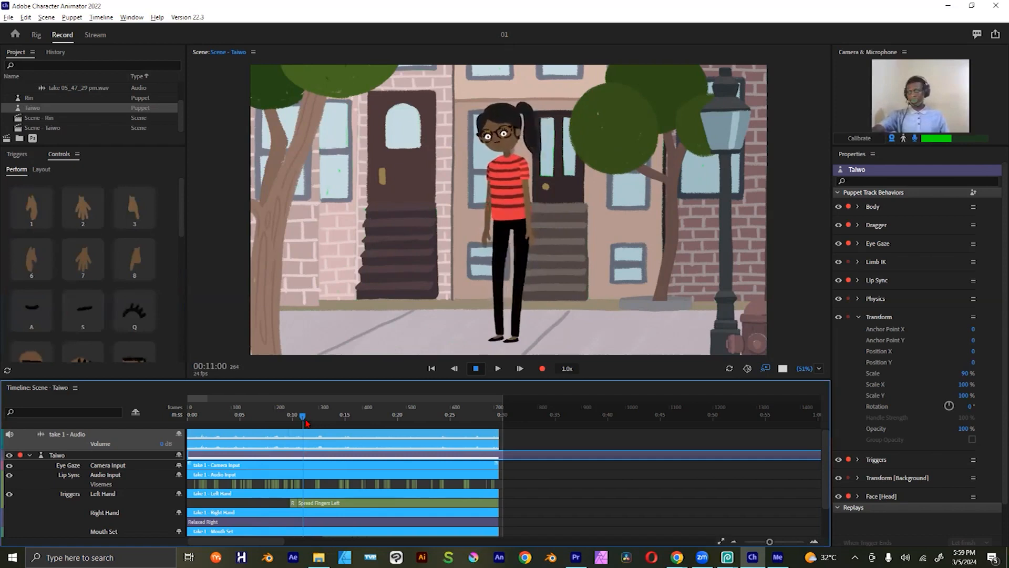
left_click(339, 416)
left_click_drag(340, 416, 341, 419)
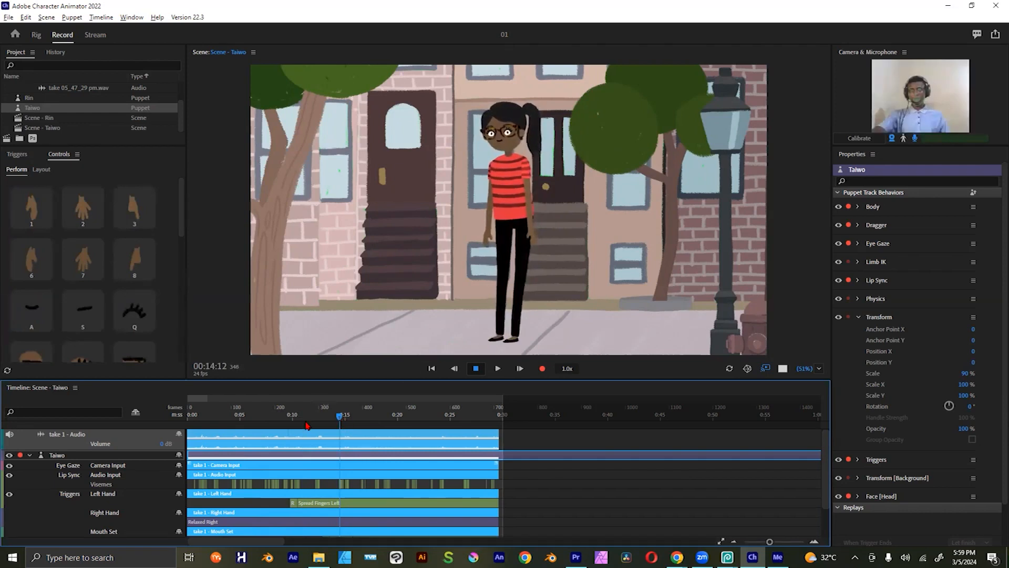
Step: Switch to File Explorer, open Downloads > export > Scene - Taiwo, and browse the exported PNG frames
left_click(949, 7)
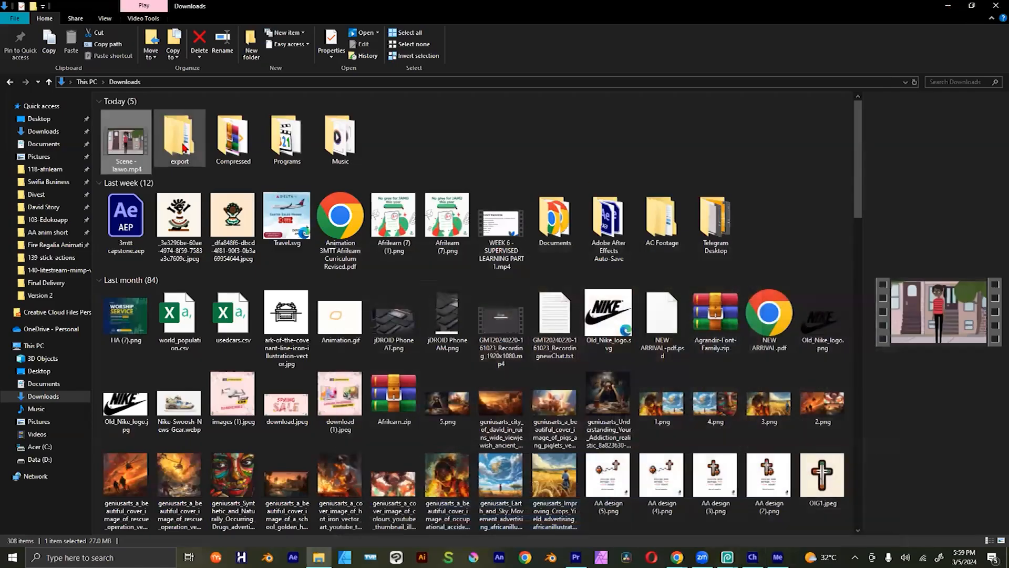
double_click(184, 148)
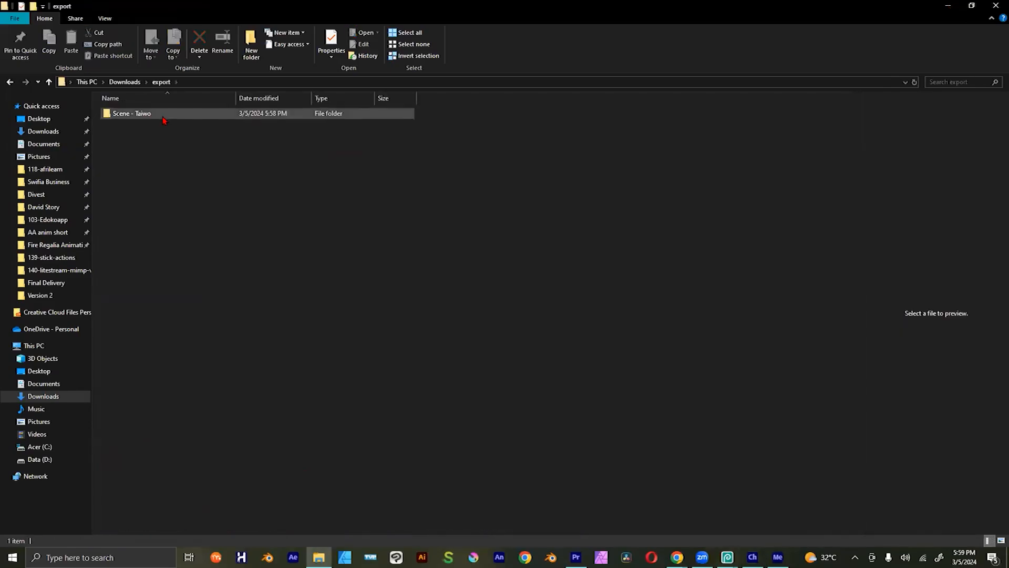
double_click(198, 140)
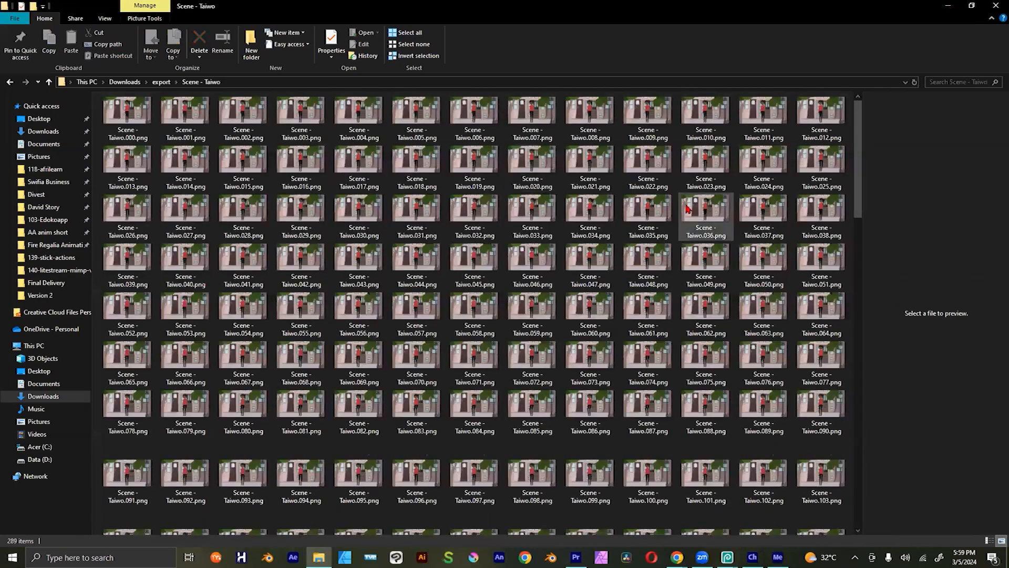
scroll(859, 151, "down", 5)
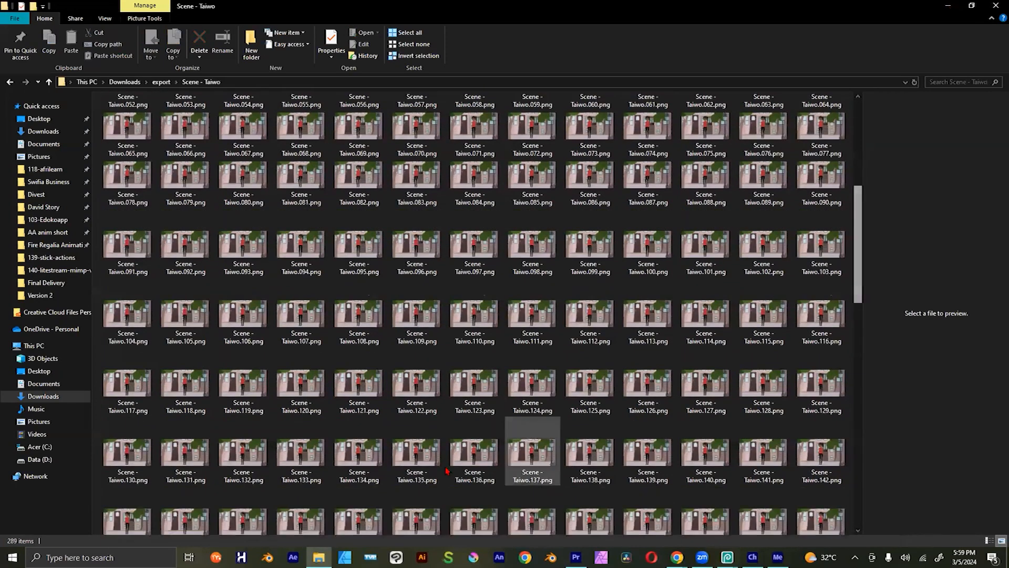
Step: Launch Adobe After Effects and create a new composition with the offered settings
left_click(293, 557)
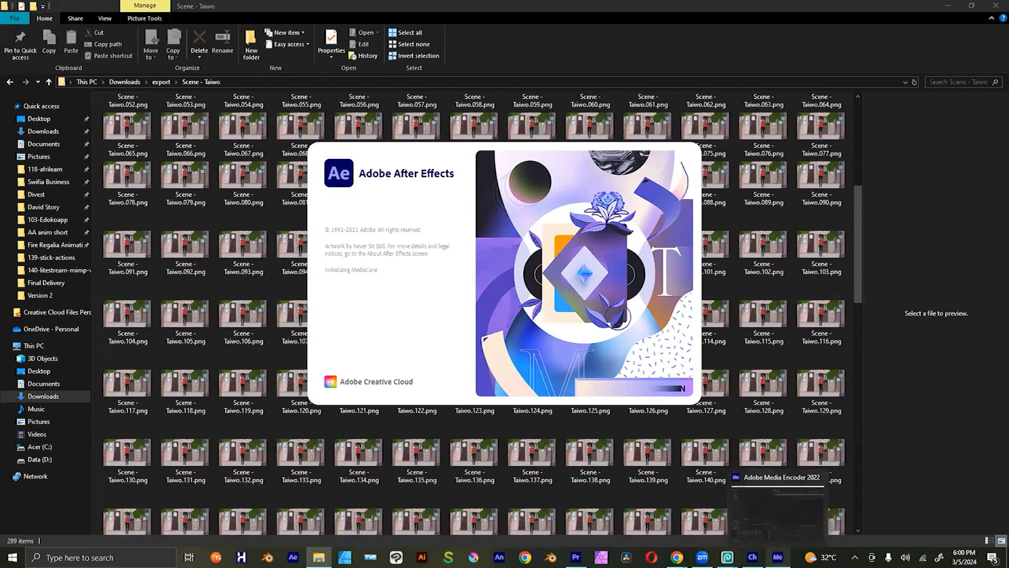
mouse_move(576, 557)
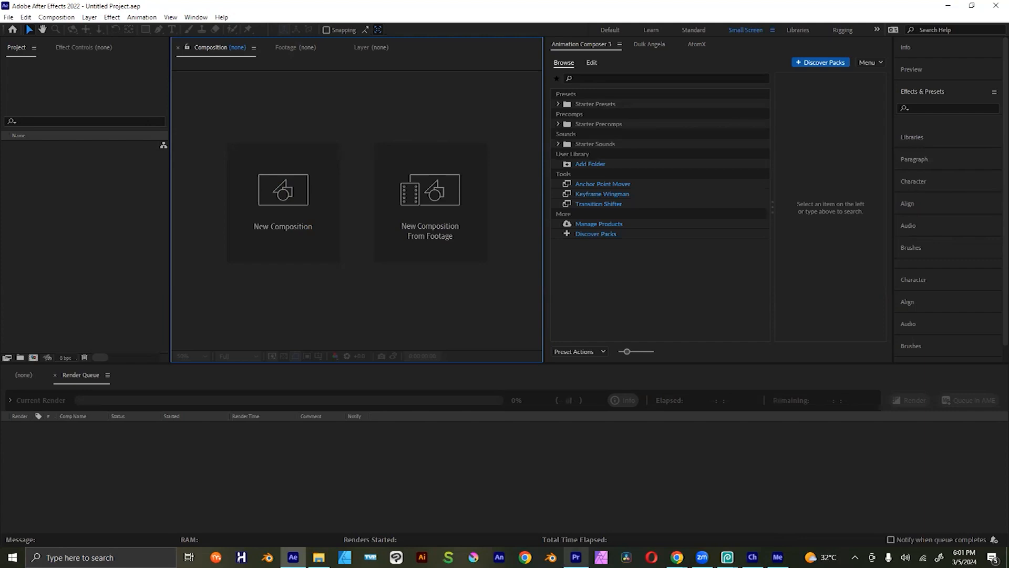
mouse_move(576, 557)
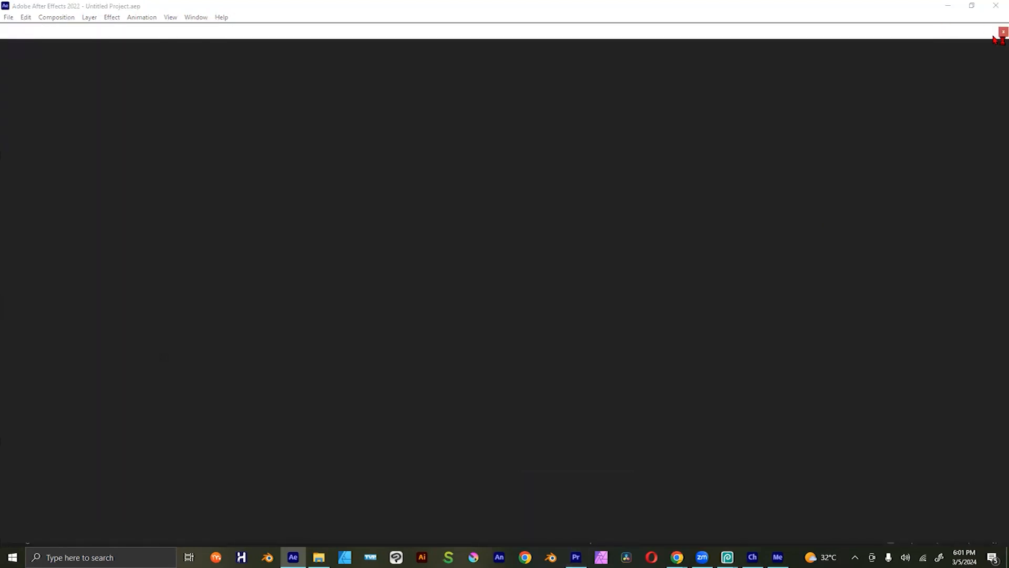
left_click(293, 210)
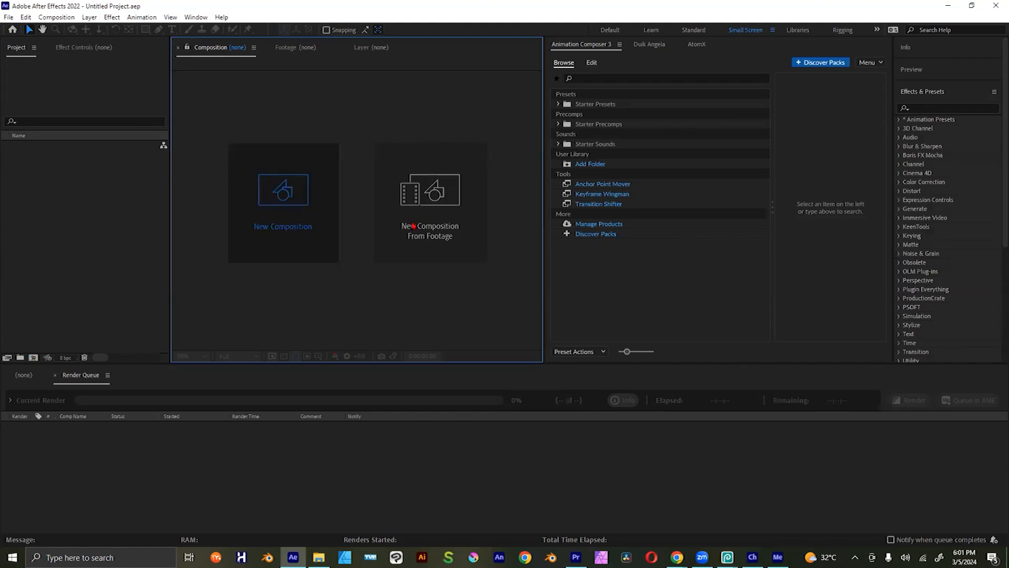
left_click(538, 355)
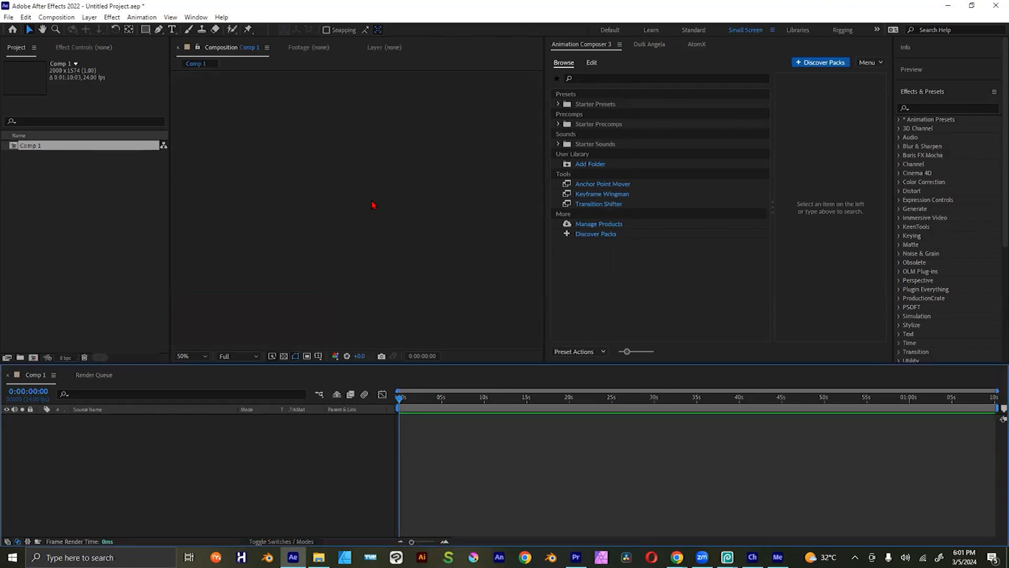
Step: Start importing a file into the project and open the Downloads > export > Scene - Taiwo folder
right_click(52, 185)
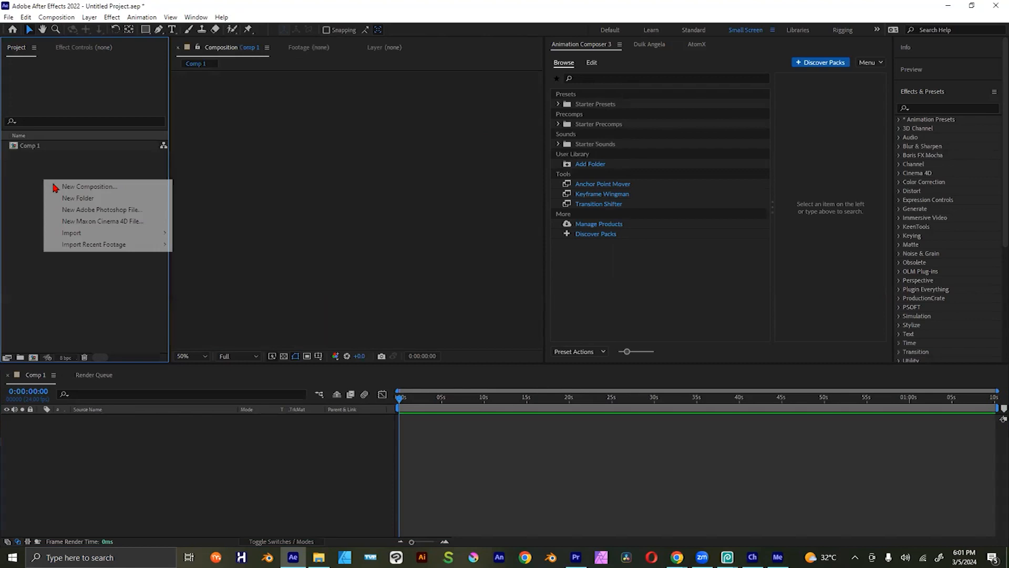
mouse_move(115, 234)
left_click(185, 234)
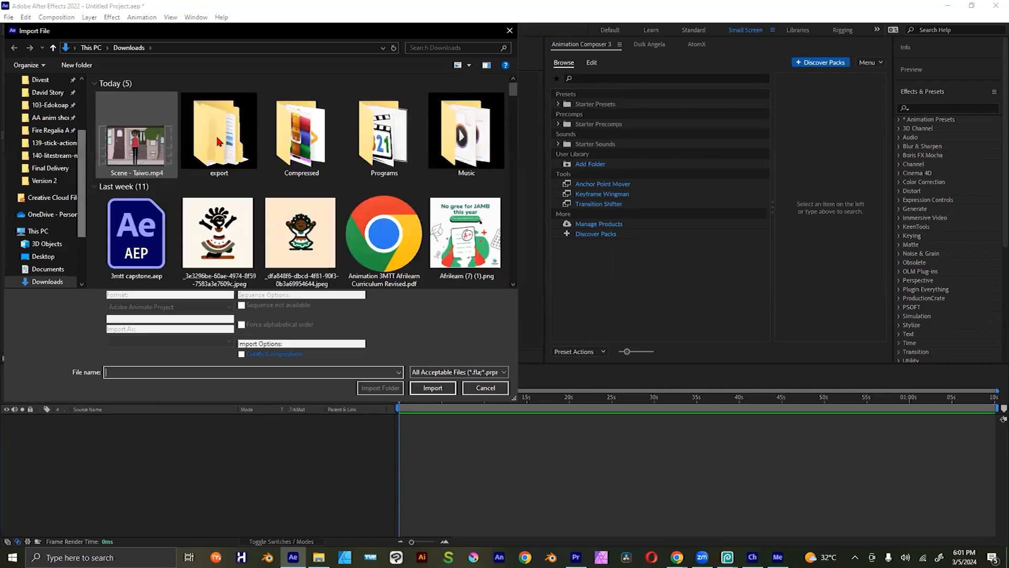
left_click(219, 141)
double_click(219, 141)
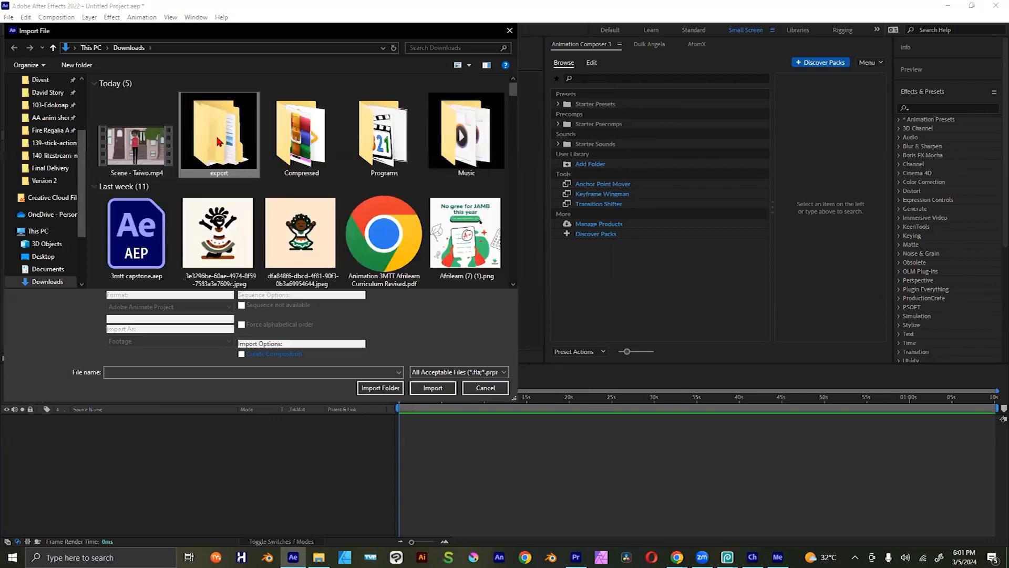
left_click(143, 96)
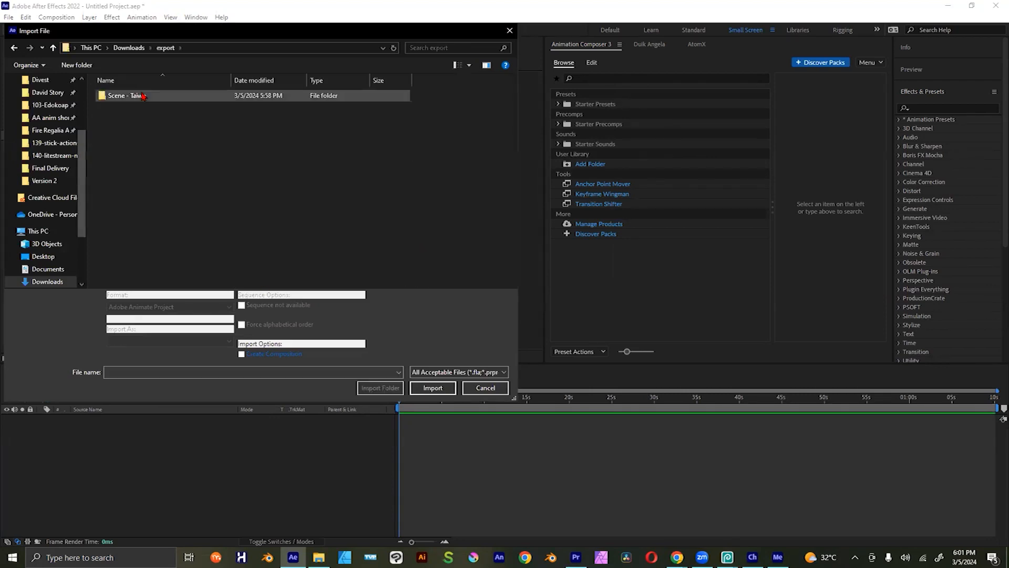
double_click(143, 96)
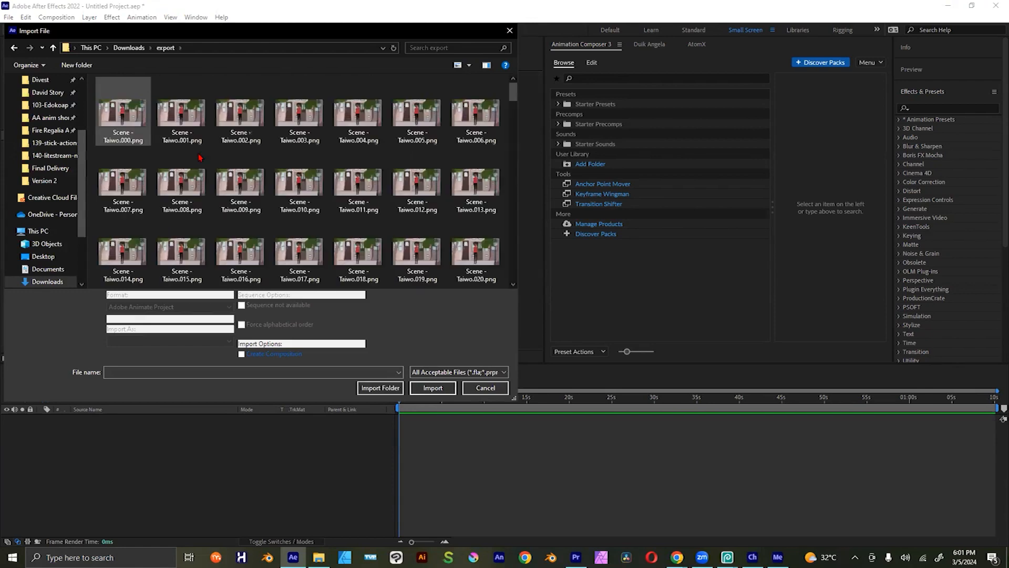
Step: Import the Scene - Taiwo frames as footage with the PNG Sequence option enabled, using Scene - Taiwo.081.png as the selected frame
left_click(123, 126)
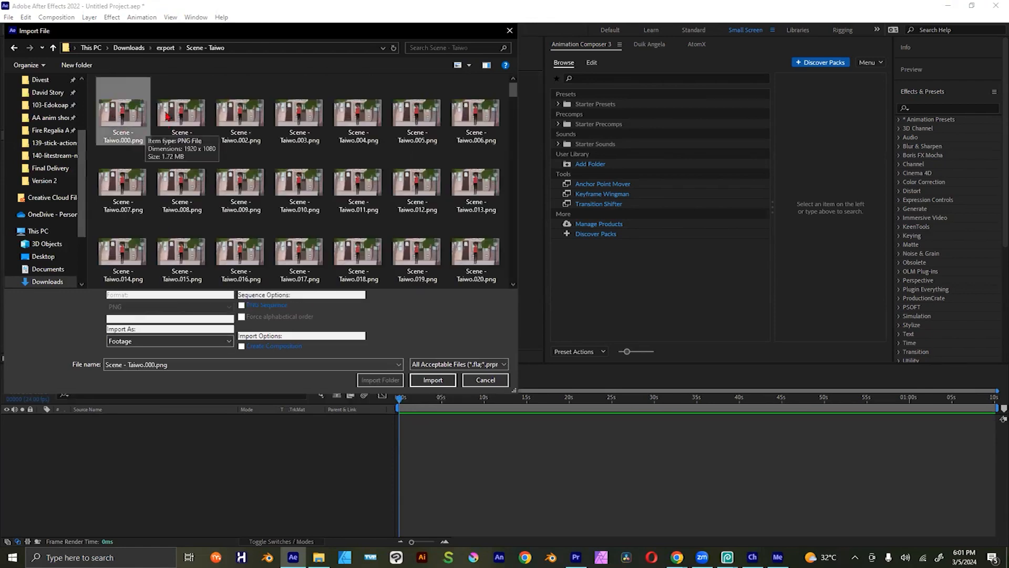
scroll(343, 158, "down", 5)
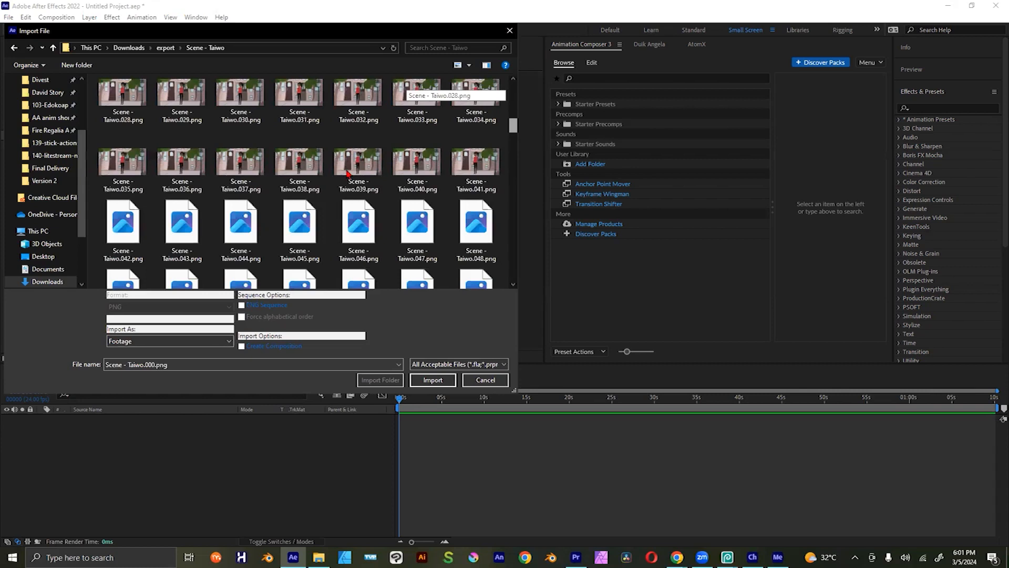
scroll(359, 173, "down", 6)
left_click(359, 182)
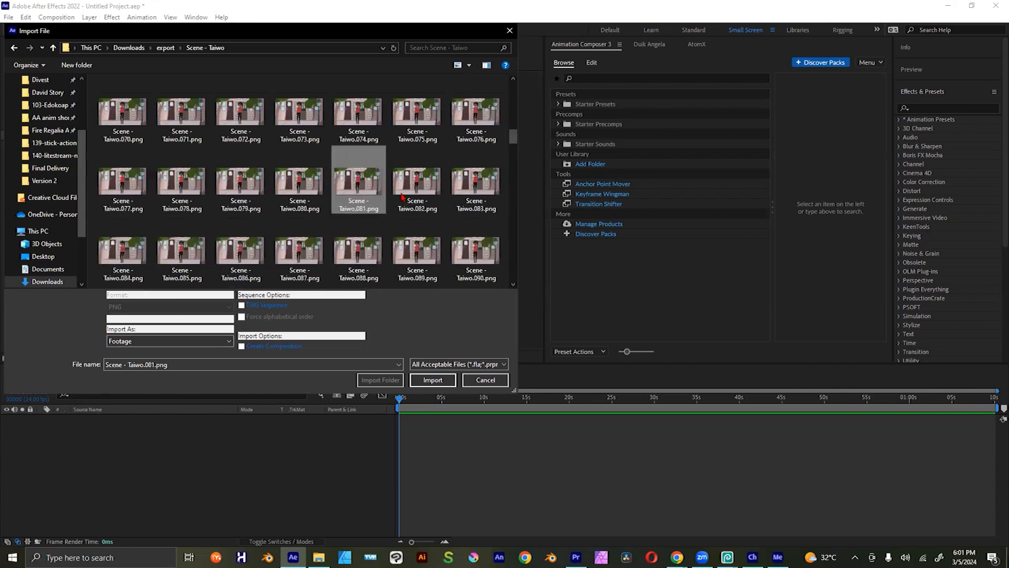
left_click(241, 305)
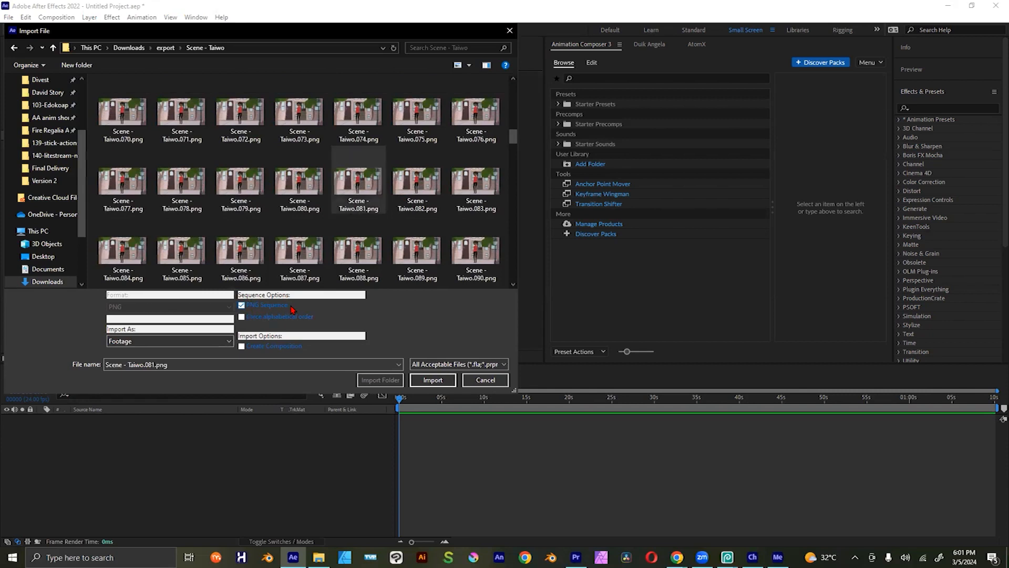
mouse_move(516, 139)
left_mouse_down()
mouse_move(512, 268)
mouse_move(512, 124)
left_mouse_up()
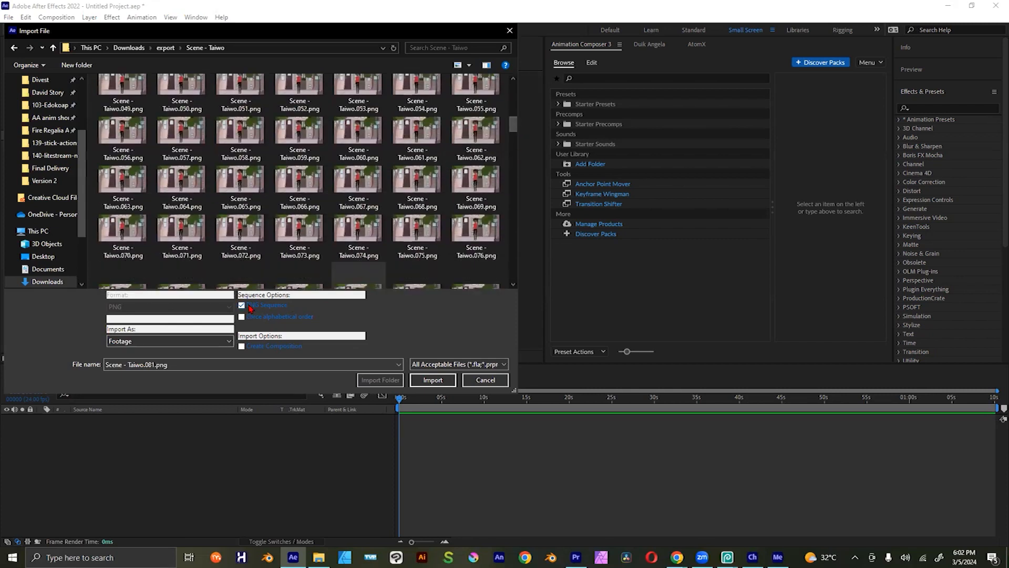
left_click(432, 381)
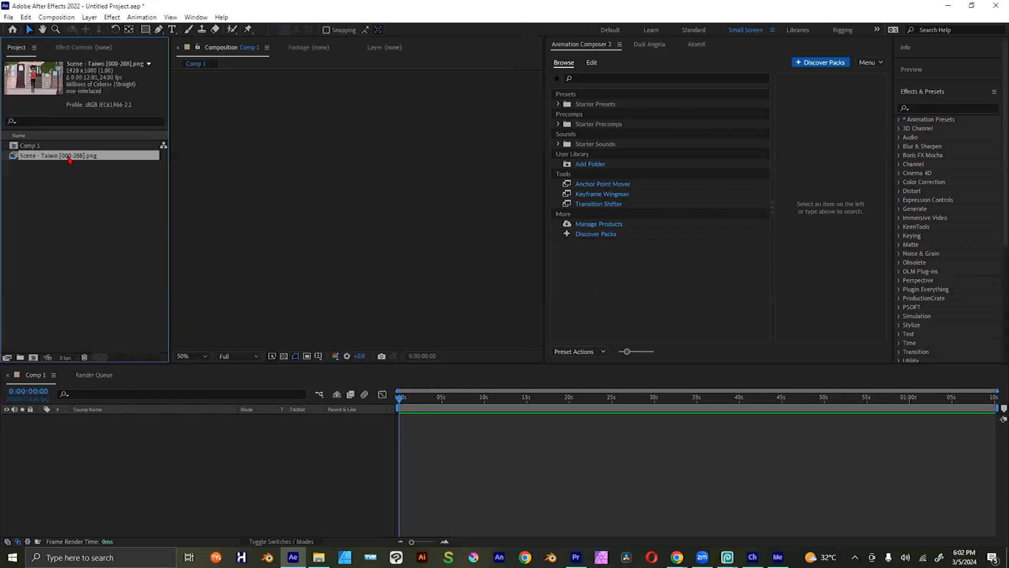
Step: Open the main Interpret Footage settings of the Scene - Taiwo sequence and accept 24 frames per second as the assumed frame rate
right_click(69, 160)
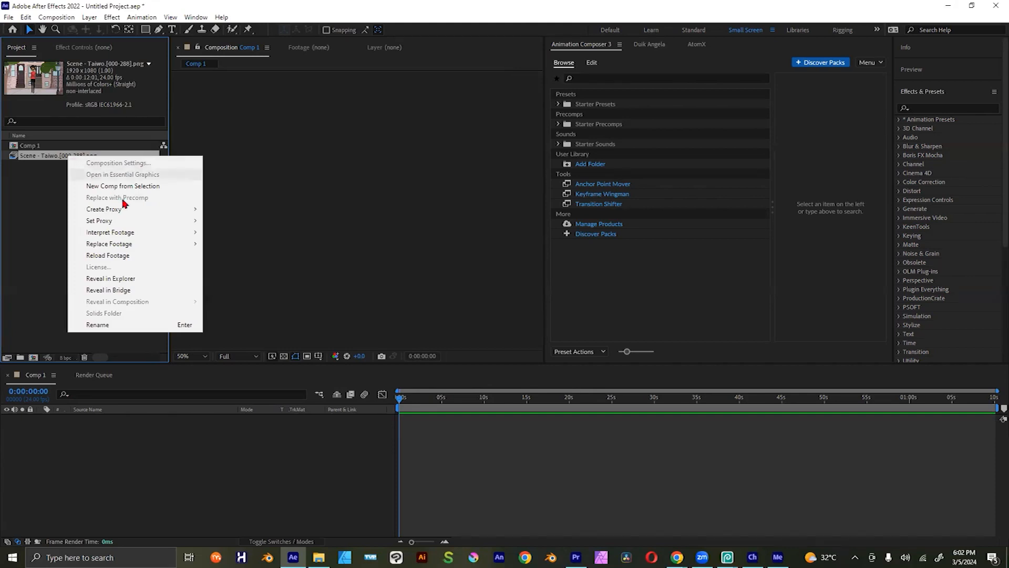
mouse_move(150, 237)
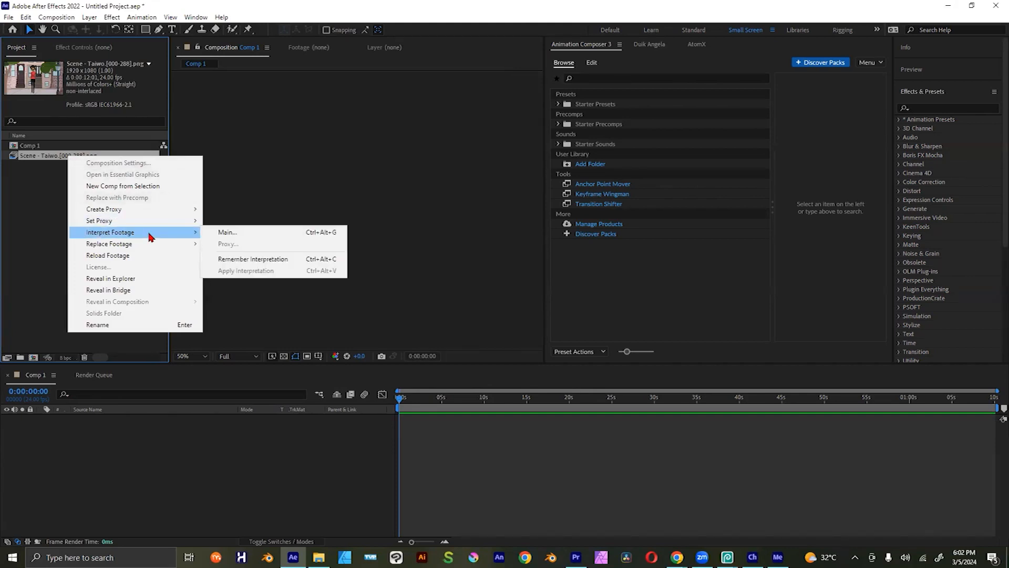
right_click(50, 156)
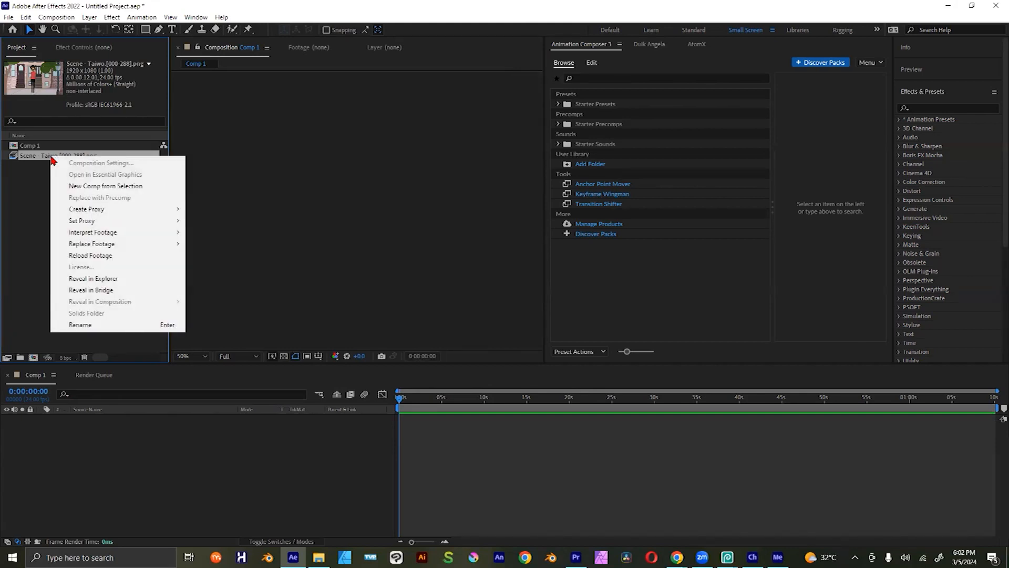
mouse_move(118, 235)
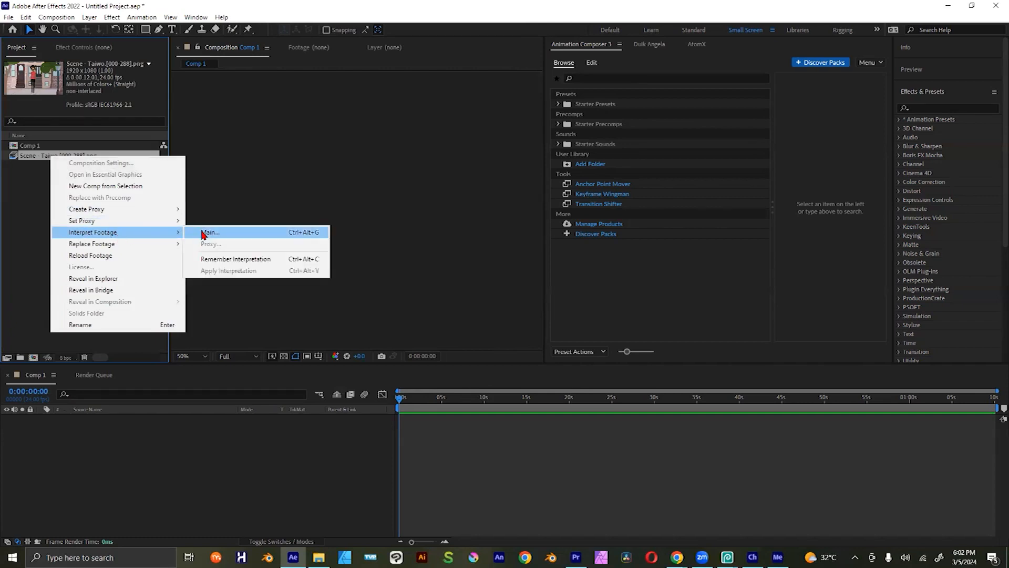
left_click(205, 233)
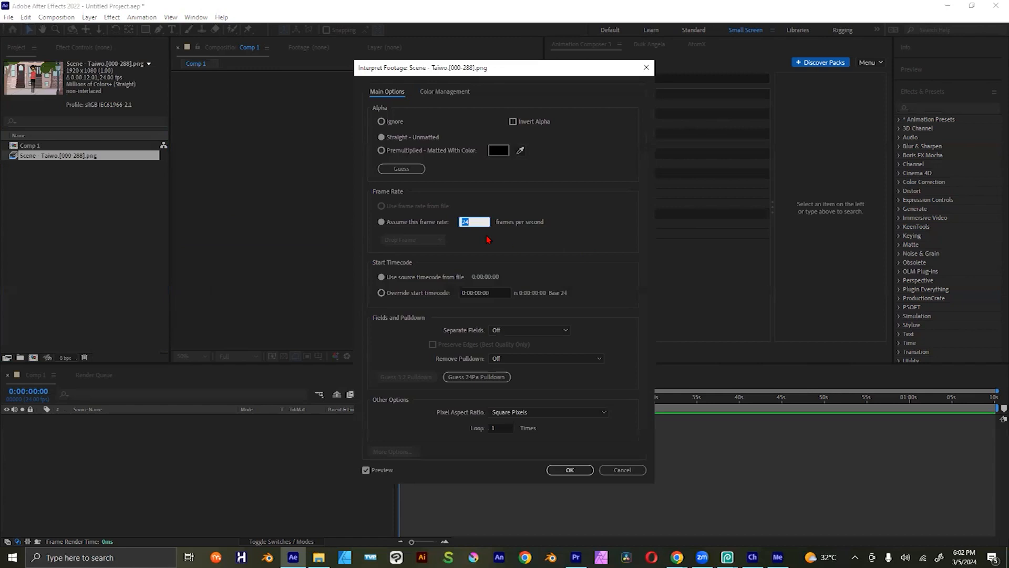
left_click(475, 223)
left_click_drag(474, 221, 459, 223)
left_click(473, 223)
left_click(474, 221)
left_click(469, 217)
left_click_drag(470, 221, 462, 222)
left_click(571, 470)
Step: Add the Scene - Taiwo PNG sequence to the Comp 1 timeline and preview its playback
left_click_drag(92, 159, 262, 430)
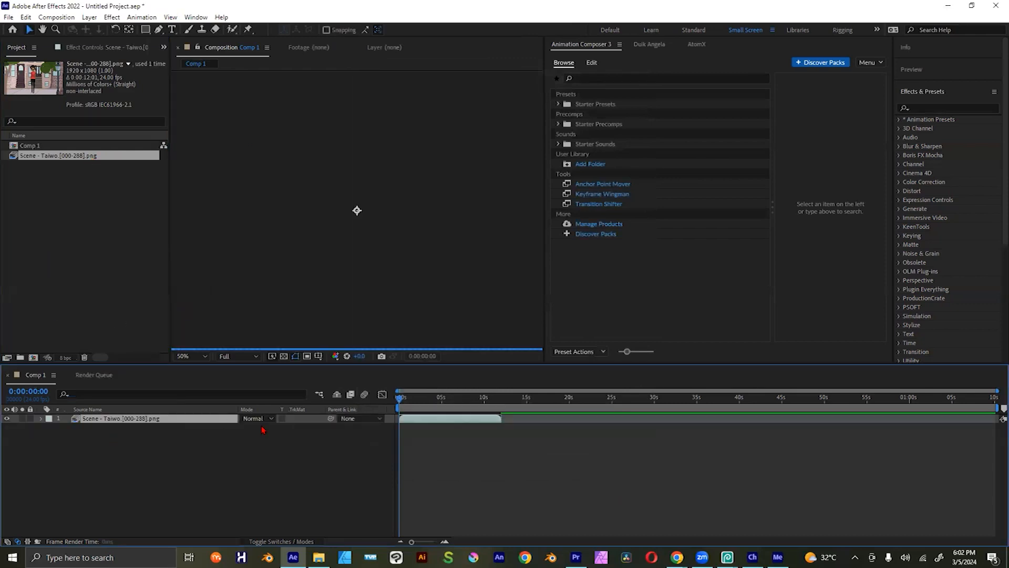
key("space")
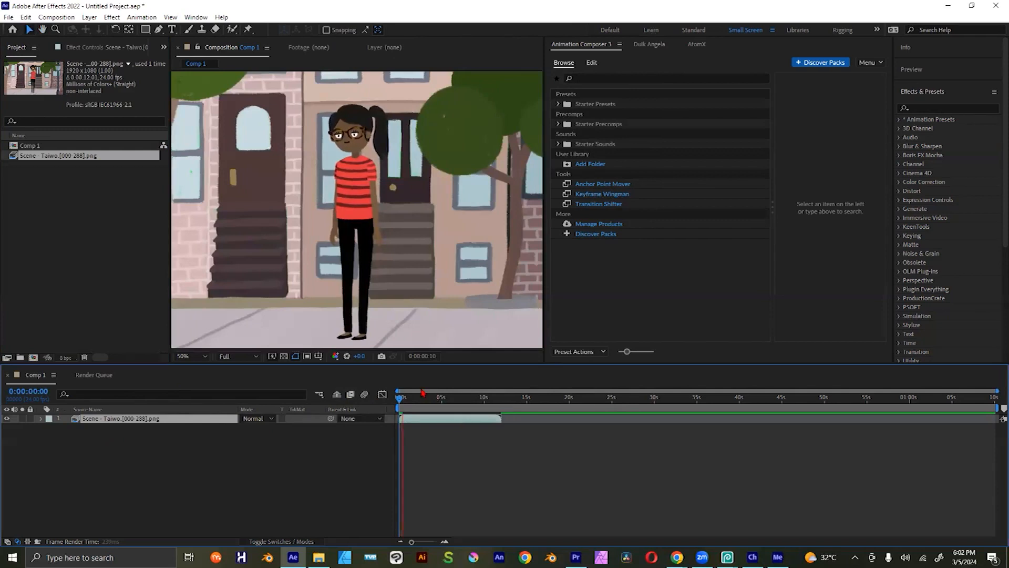
key("space")
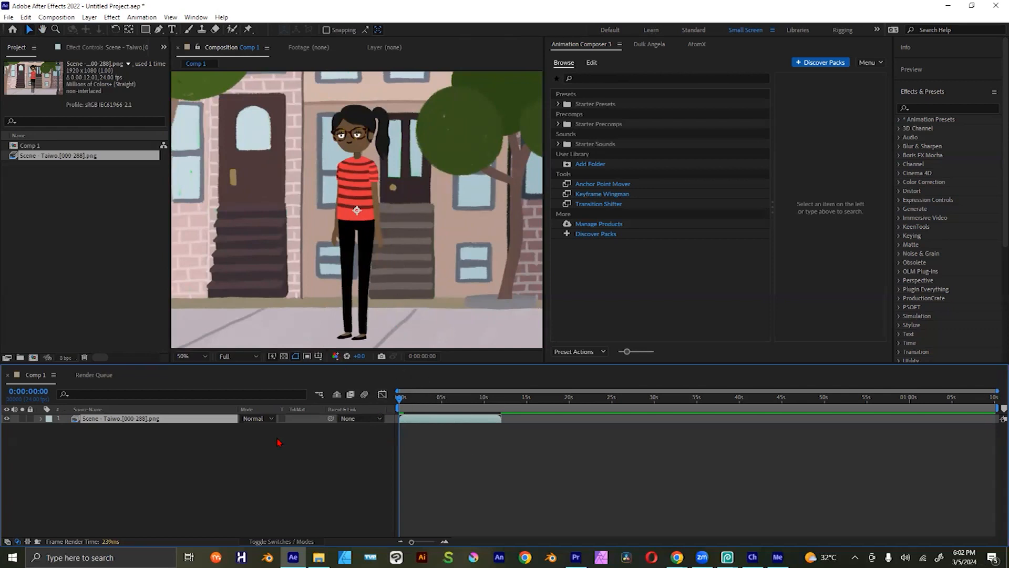
key("comma")
key("comma")
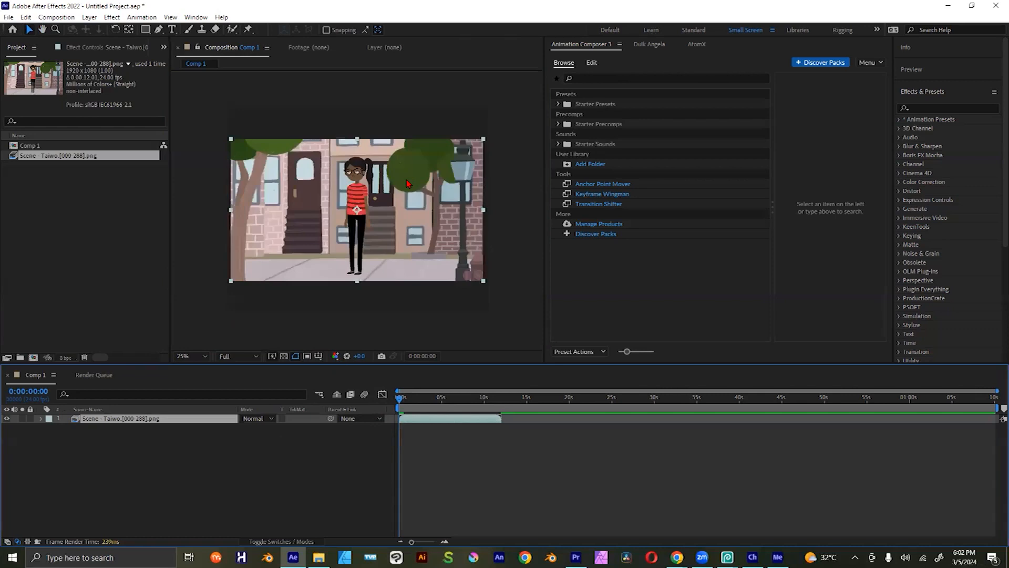
Step: Switch back to Character Animator and turn off the camera and microphone inputs
key("alt+Tab")
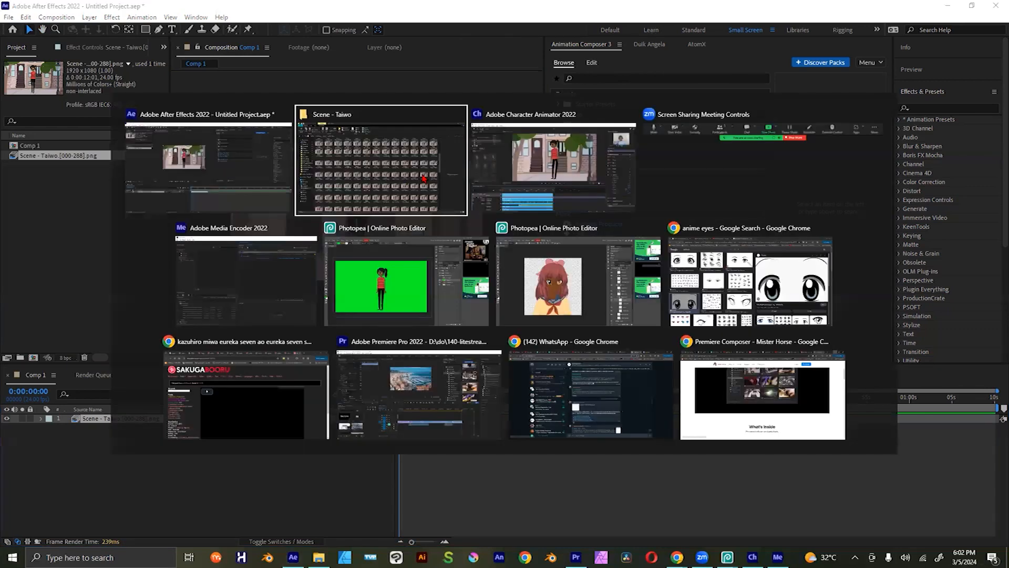
key("alt+Tab")
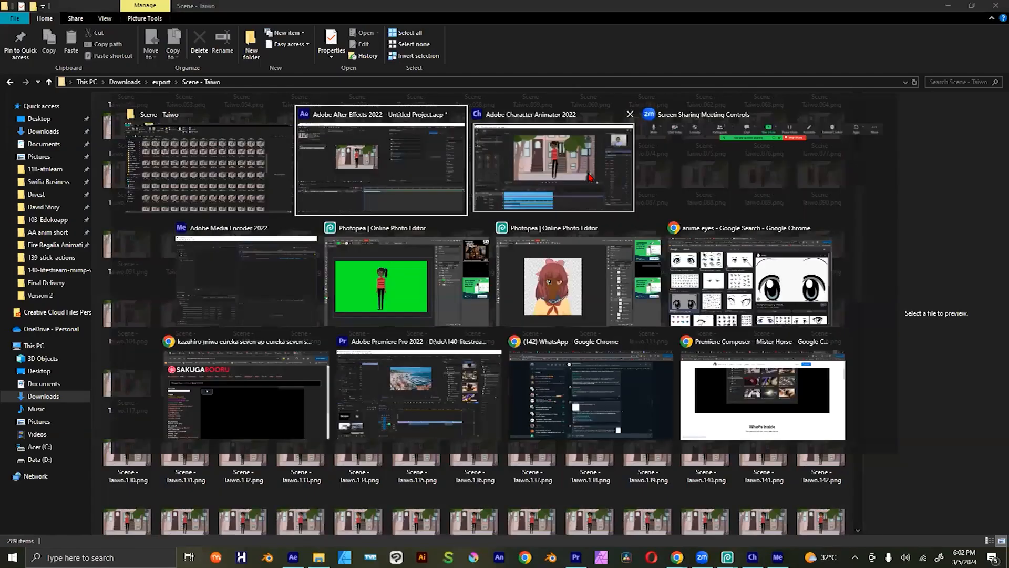
key("alt+Tab")
left_click(307, 416)
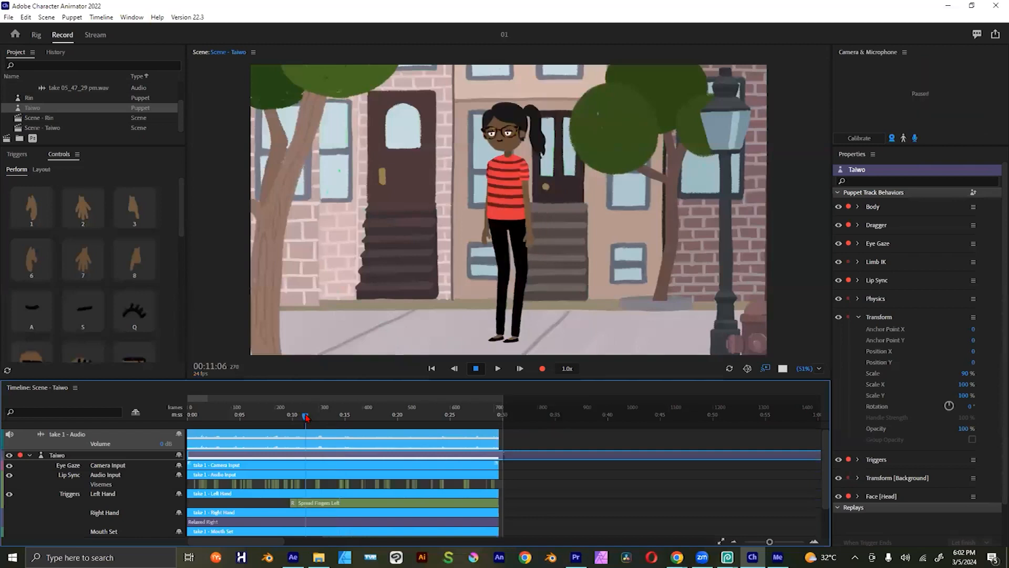
left_click(892, 140)
left_click(915, 138)
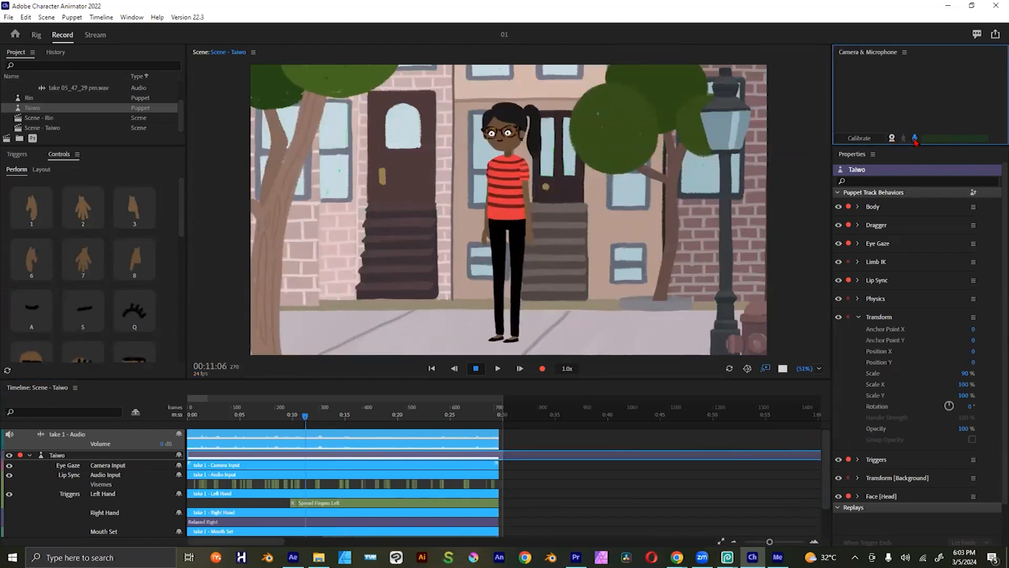
Step: Scrub through the recorded Taiwo take and place the playhead at 00:30:00
left_click_drag(338, 413, 321, 411)
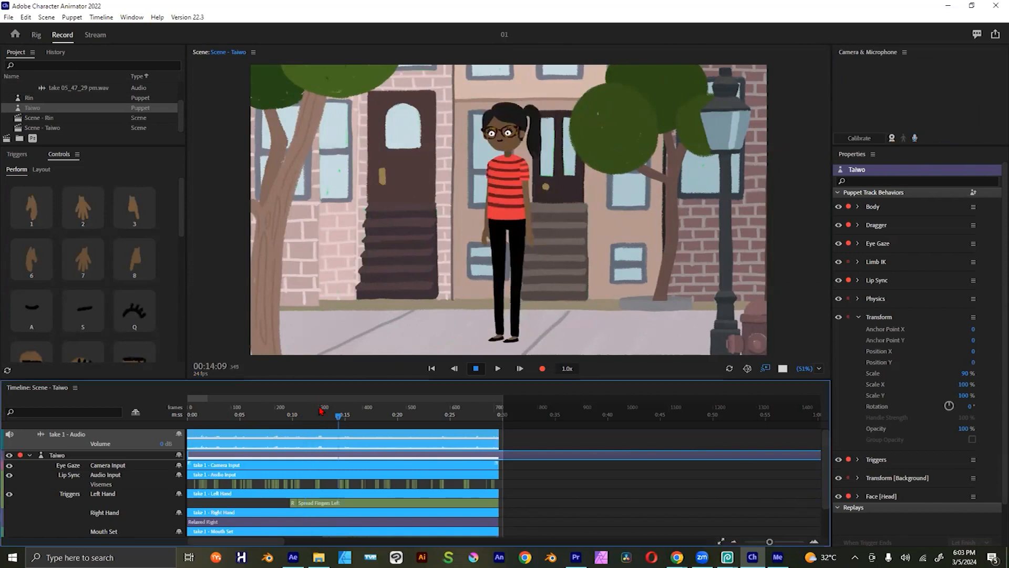
left_click(321, 410)
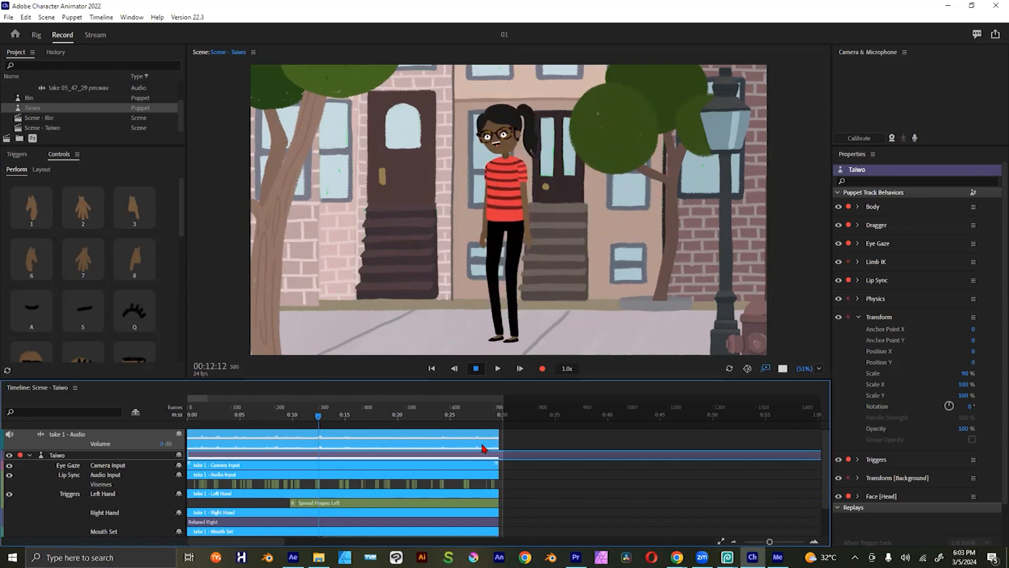
left_click(503, 421)
left_click_drag(504, 412, 505, 413)
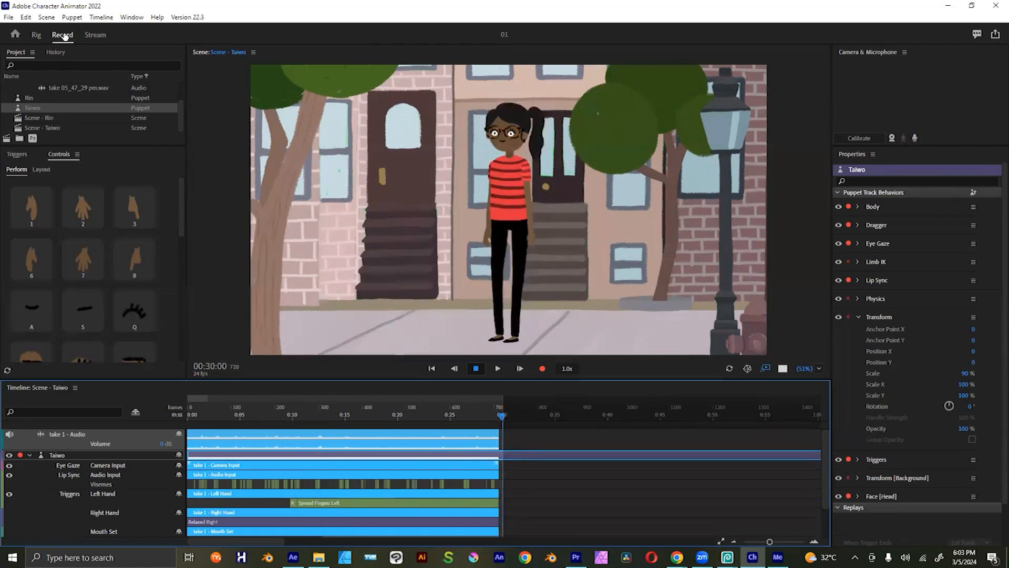
left_click(102, 17)
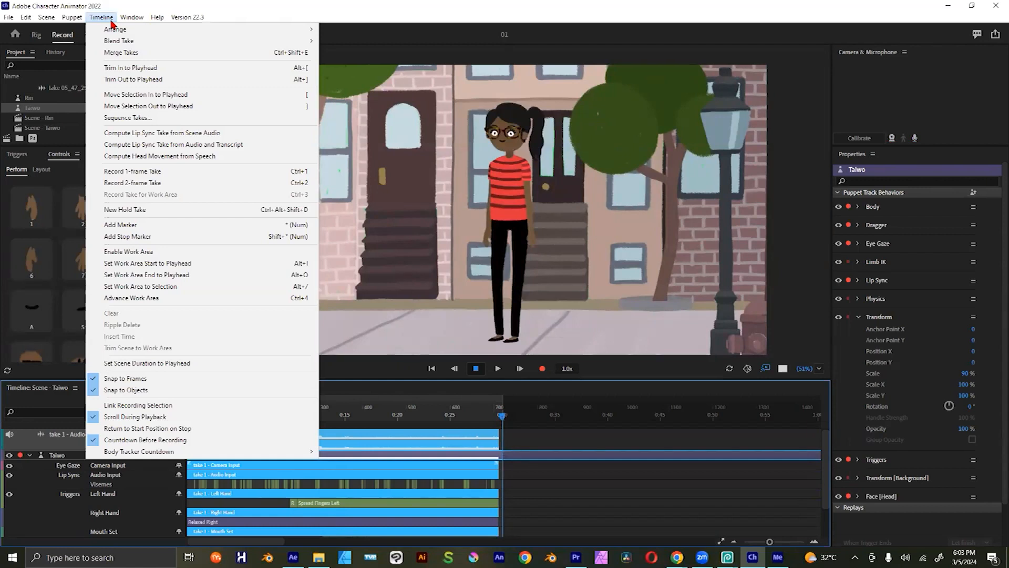
left_click(105, 400)
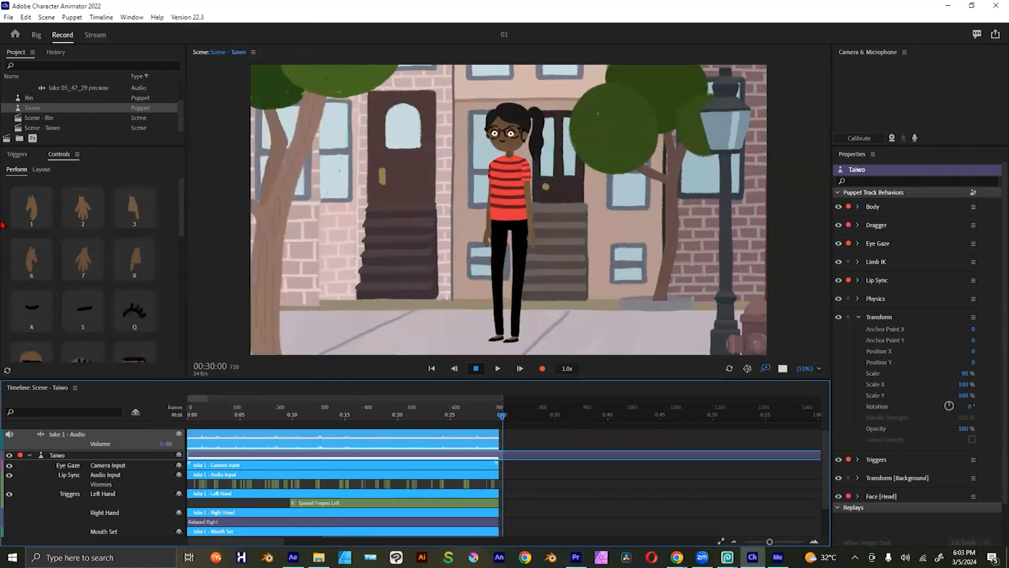
Step: Activate the V background trigger to show the Taiwo puppet on a plain green background
left_click(178, 288)
scroll(179, 274, "up", 5)
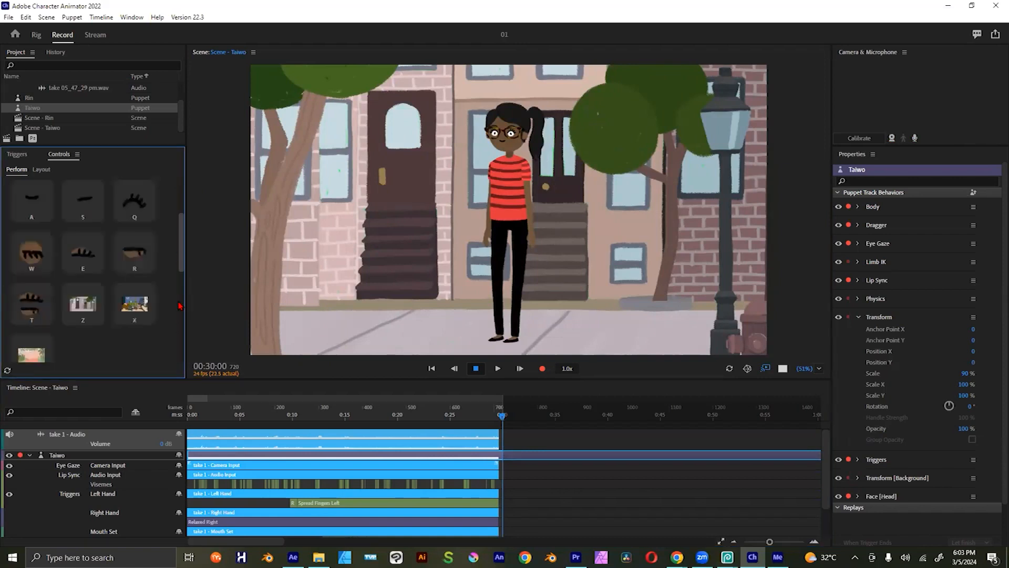
scroll(150, 340, "down", 5)
key("v")
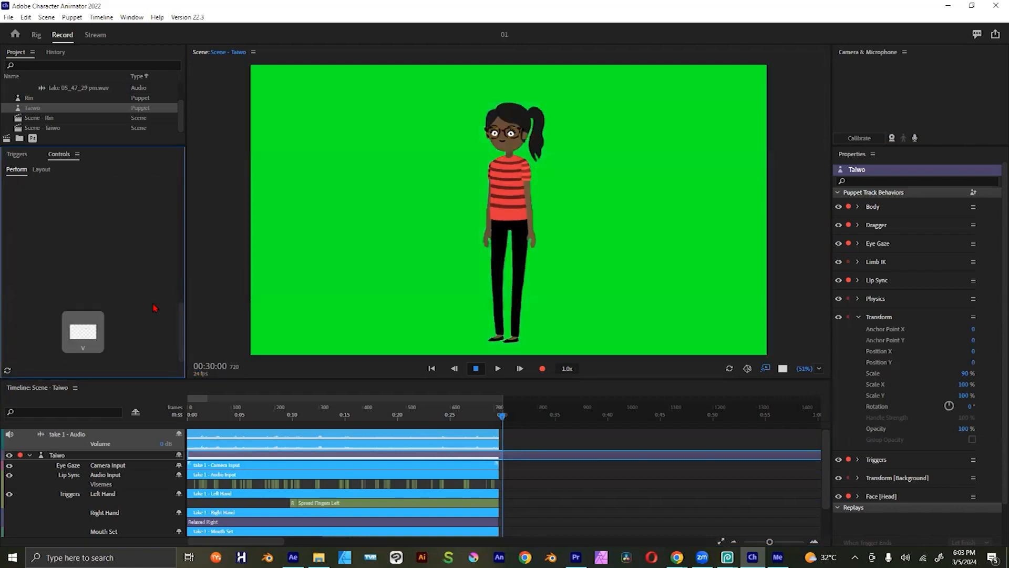
scroll(156, 259, "up", 3)
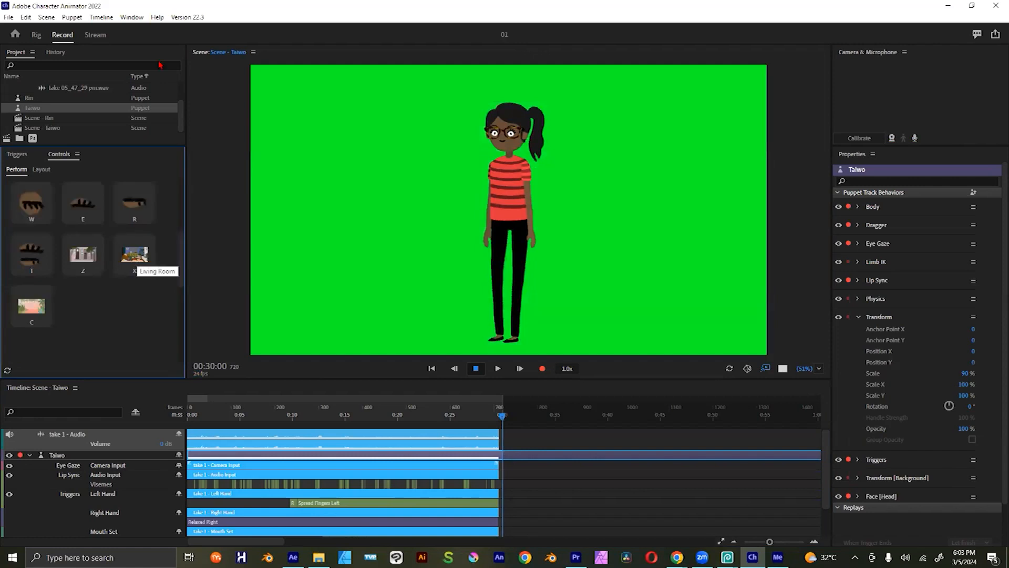
Step: Start a PNG Sequence and WAV export of the scene and browse to the existing Scene - Taiwo export folder
left_click(9, 17)
mouse_move(98, 217)
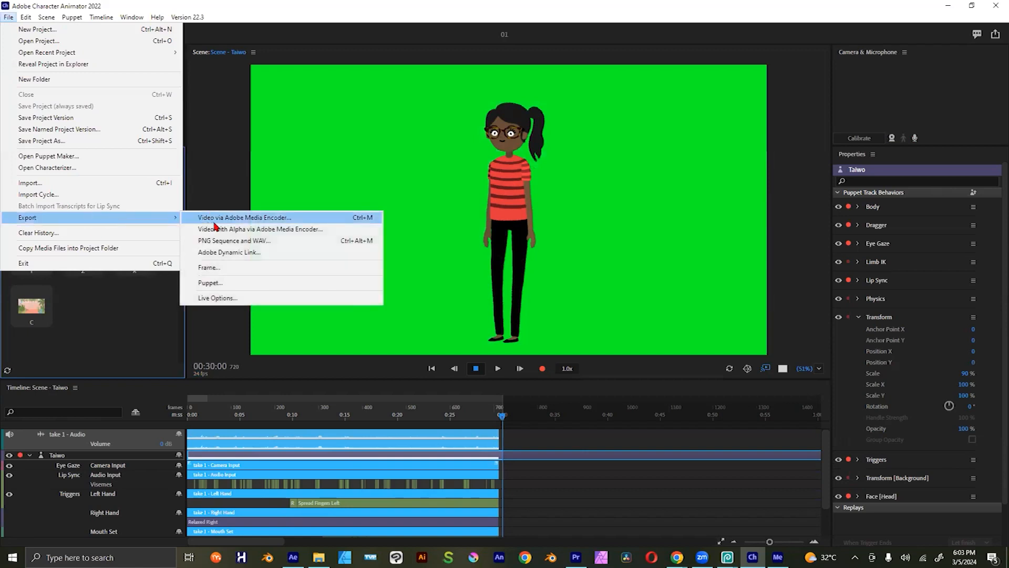
left_click(261, 244)
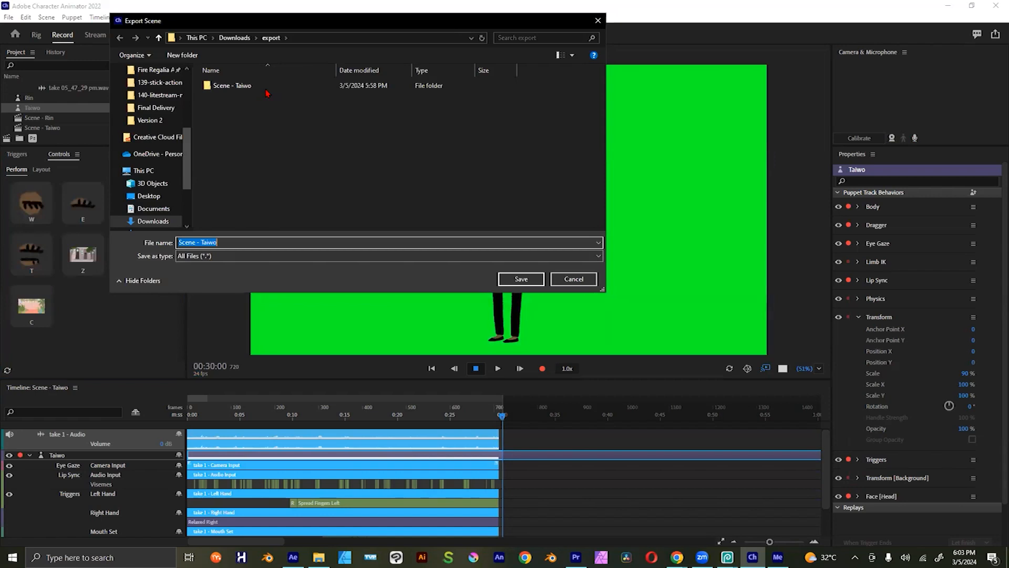
double_click(267, 90)
left_click(240, 244)
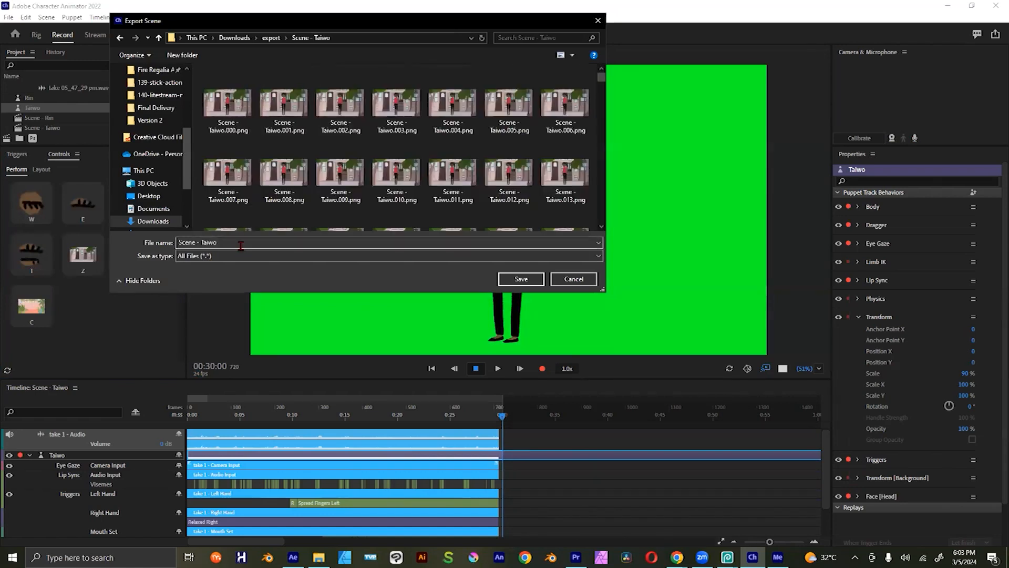
triple_click(240, 244)
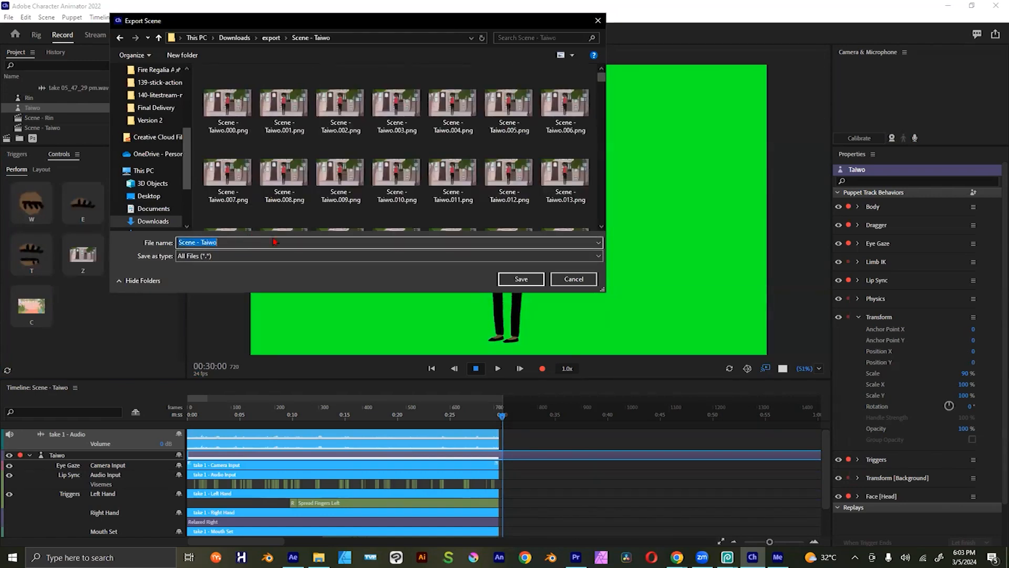
left_click(218, 112)
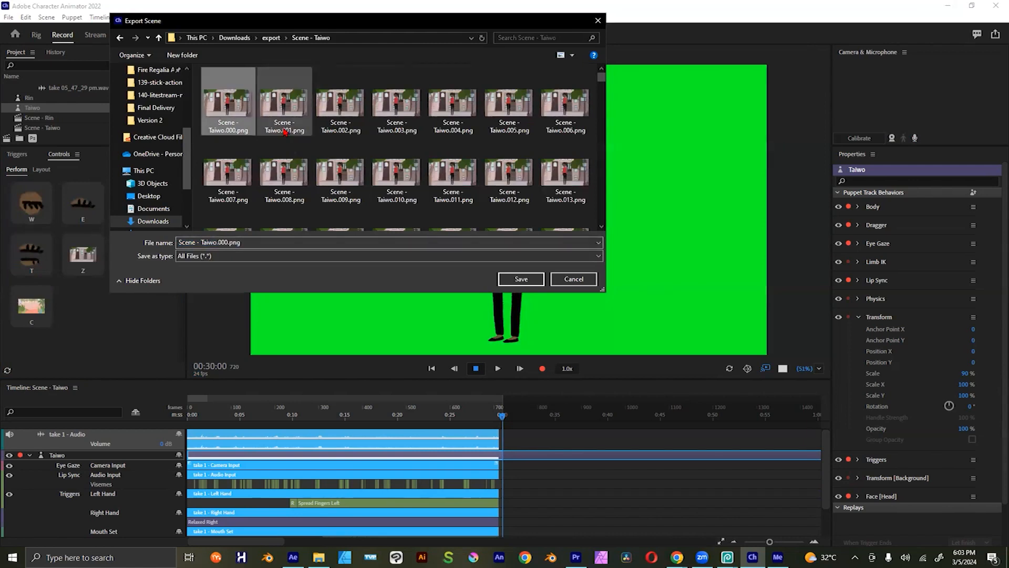
Step: Switch to File Explorer and delete all the old PNG frames in the Scene - Taiwo export folder
key("alt+Tab")
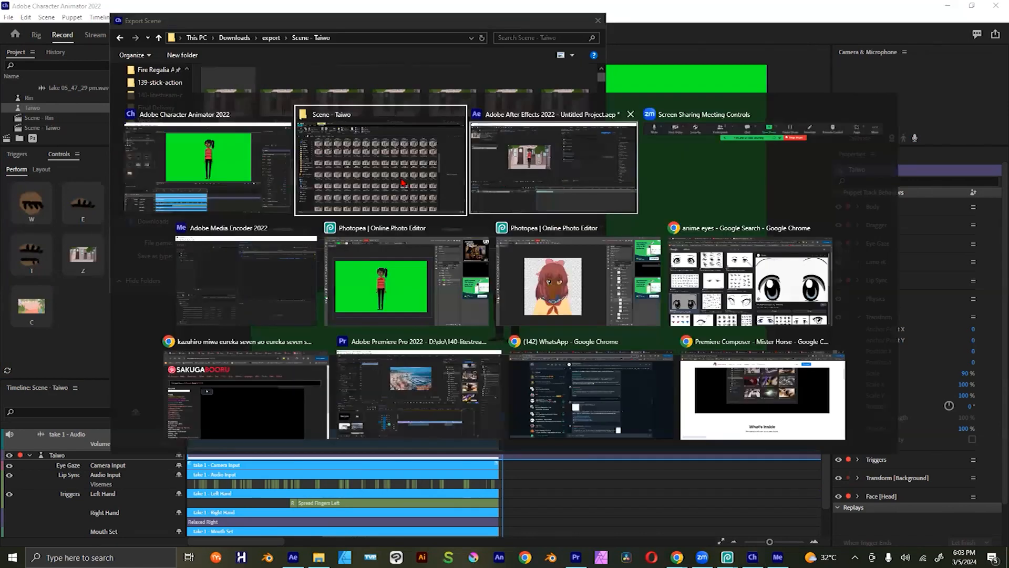
key("ctrl+a")
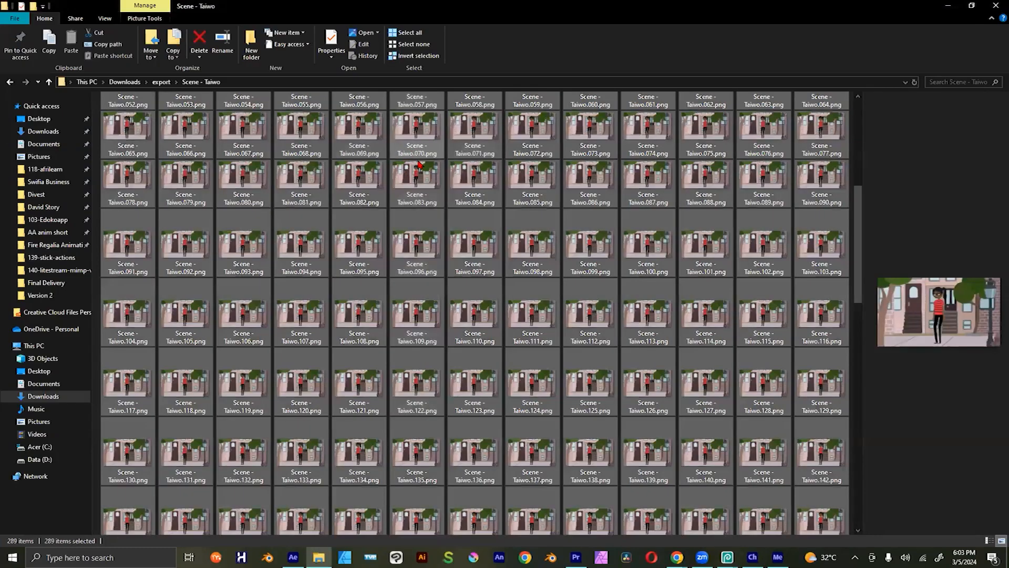
key("Delete")
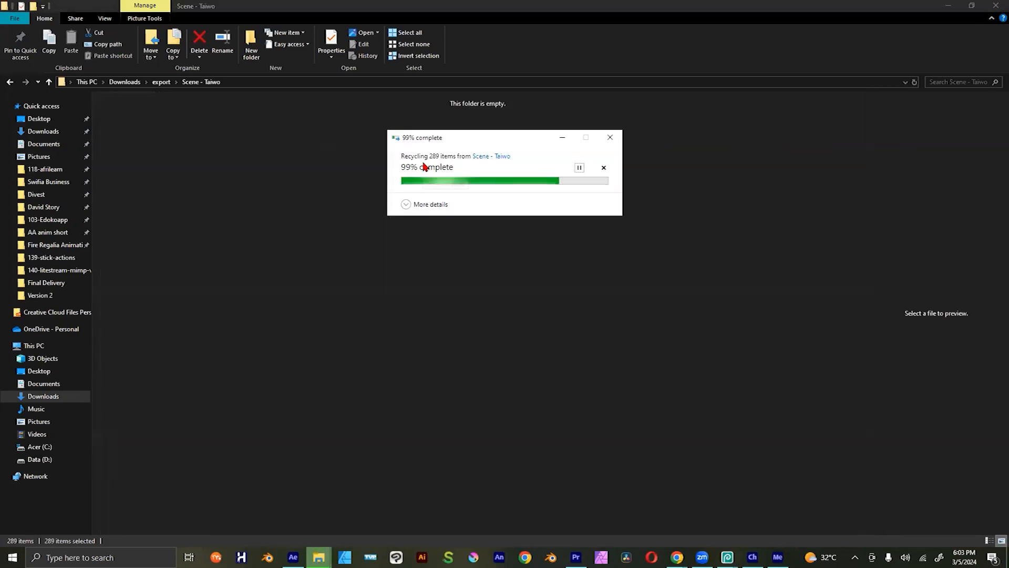
Step: Return to the Character Animator export dialog and export the PNG sequence under the name 01
key("alt+Tab")
key("alt+Tab")
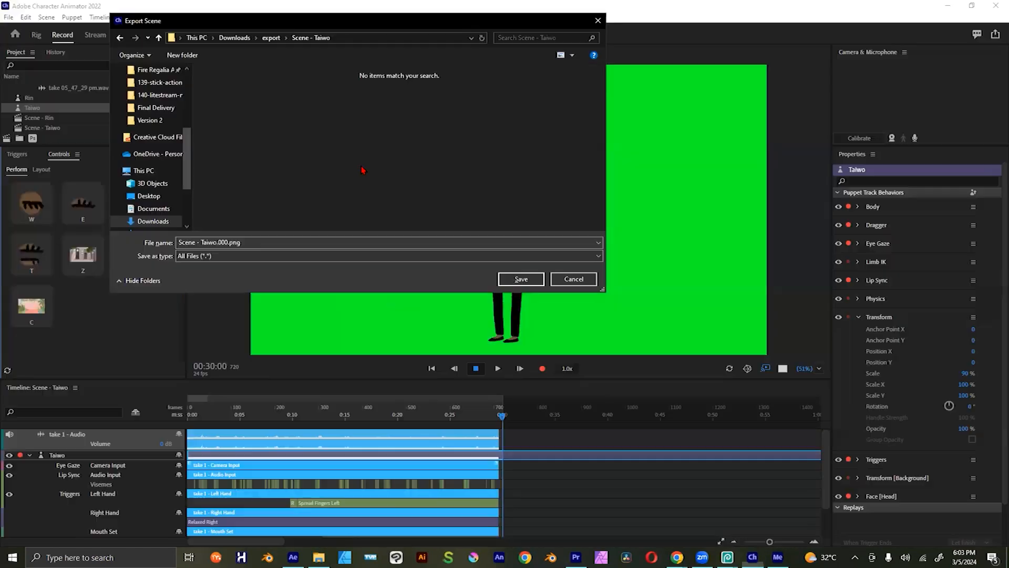
type("01")
key("Return")
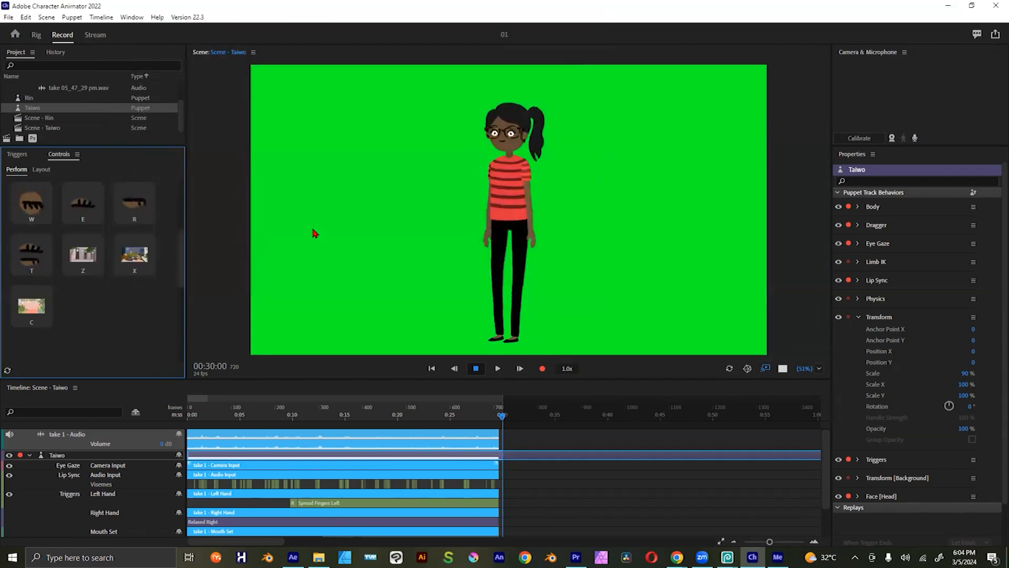
Step: Inspect the exported frames in the 01 folder and cancel the running scene export in Character Animator
left_click(318, 557)
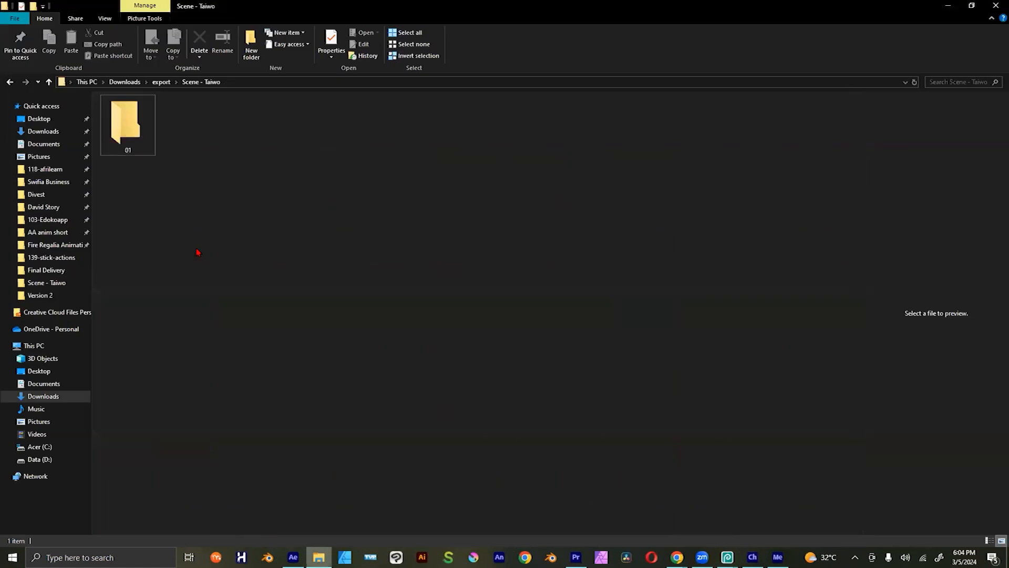
double_click(143, 137)
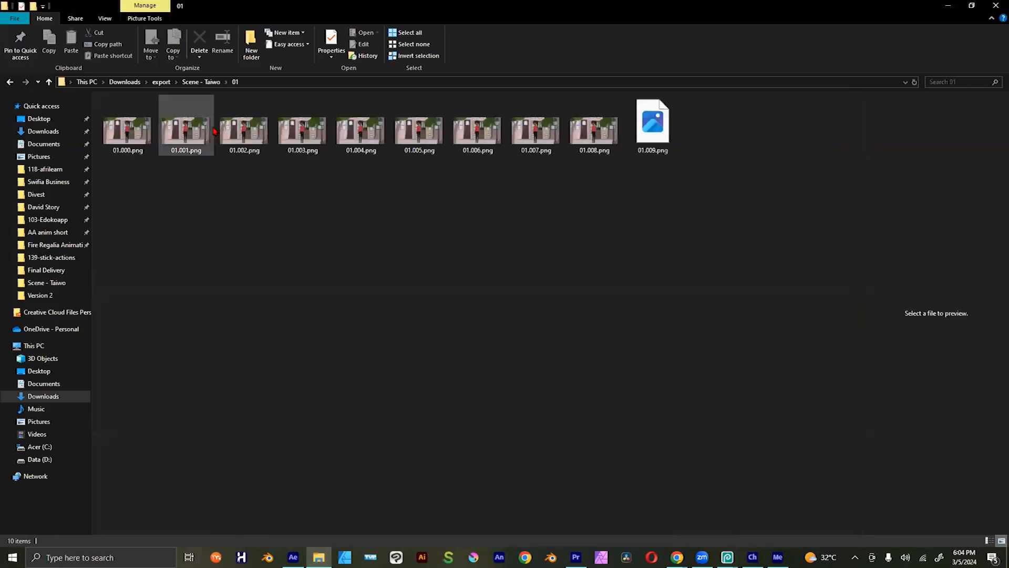
key("alt")
key("alt+Tab")
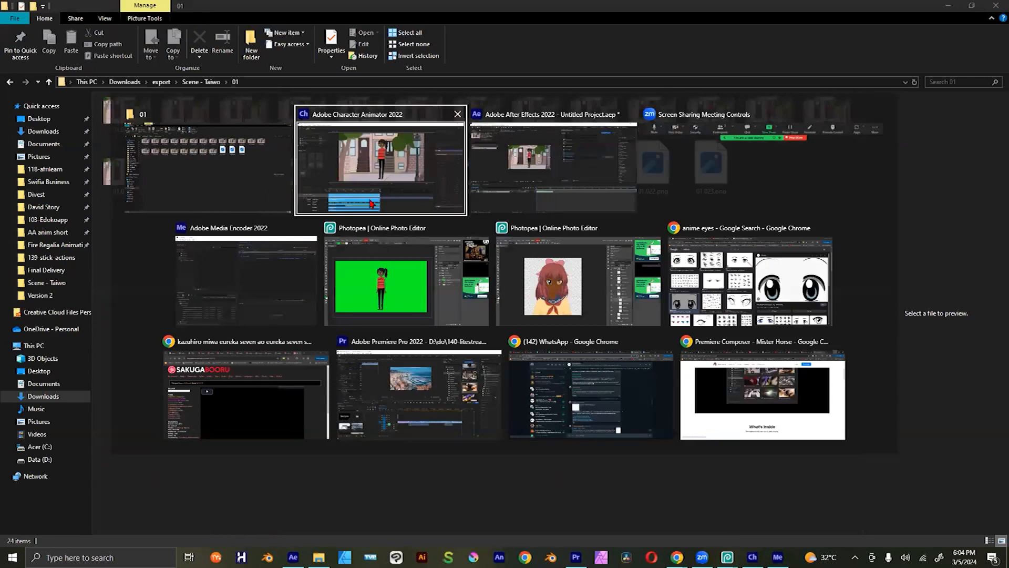
left_click(395, 176)
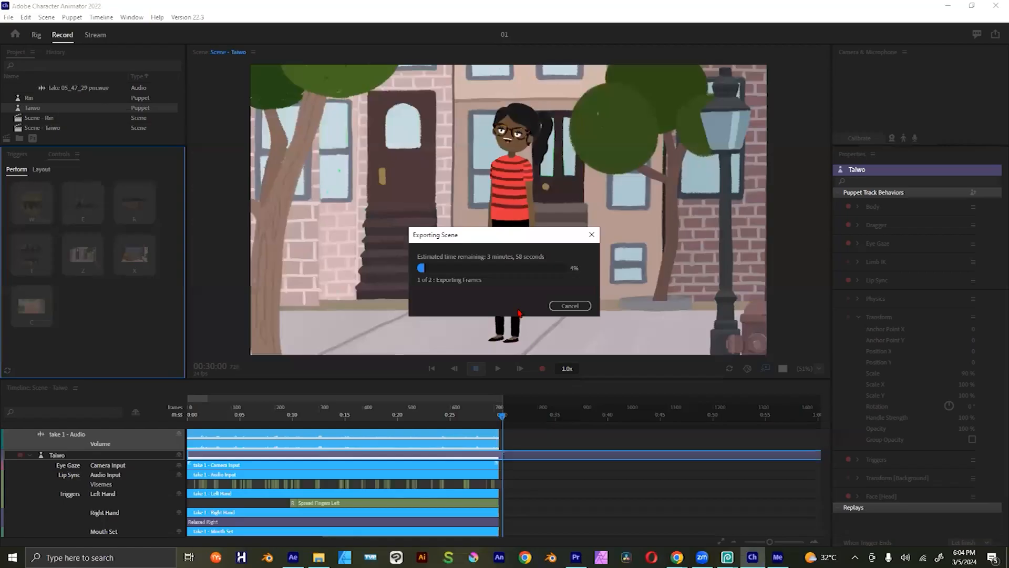
left_click(569, 305)
key("alt+Tab")
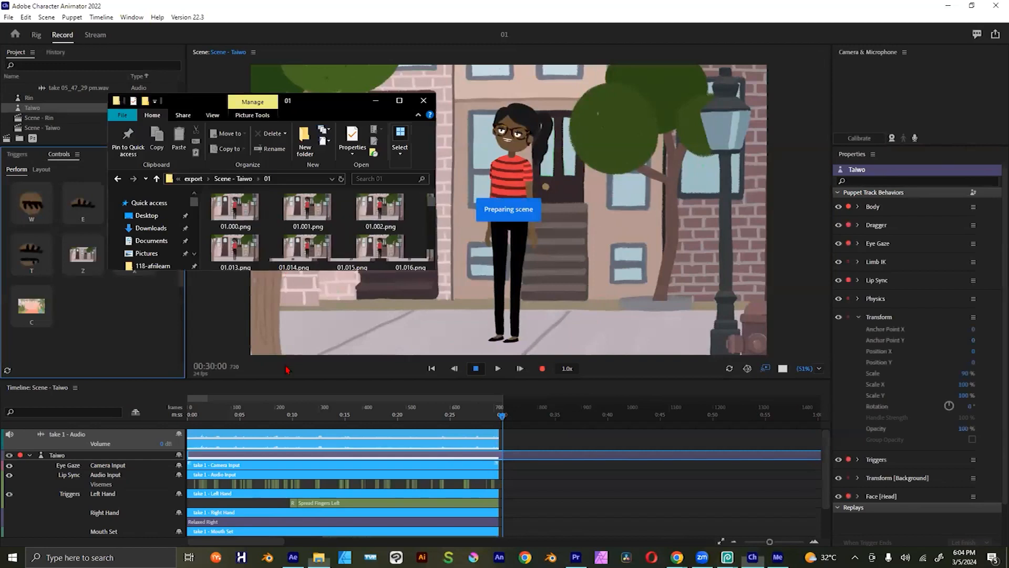
Step: Try the background triggers in the puppet controls and refresh the controls layout to look for additional triggers
left_click(52, 285)
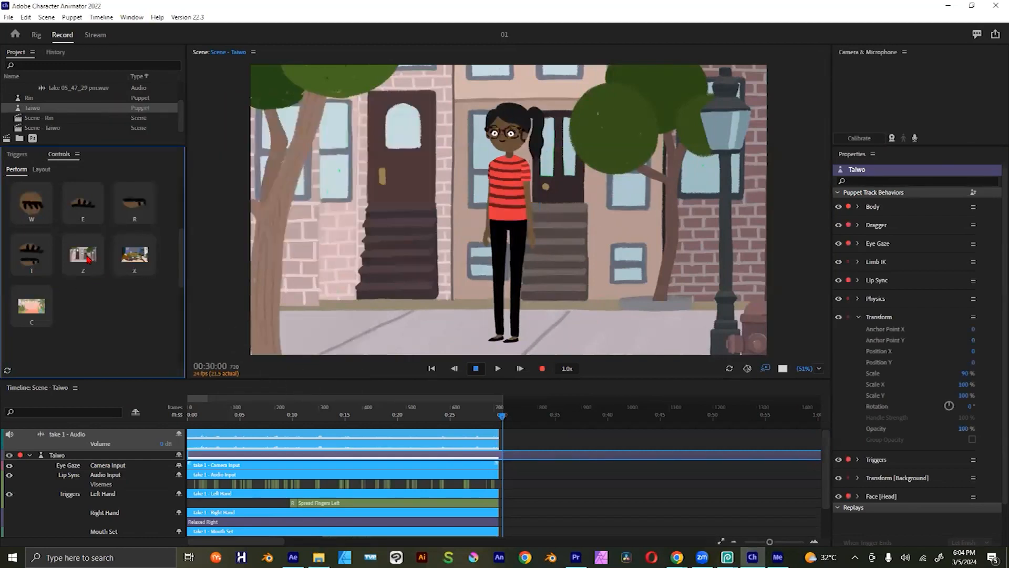
left_click(140, 261)
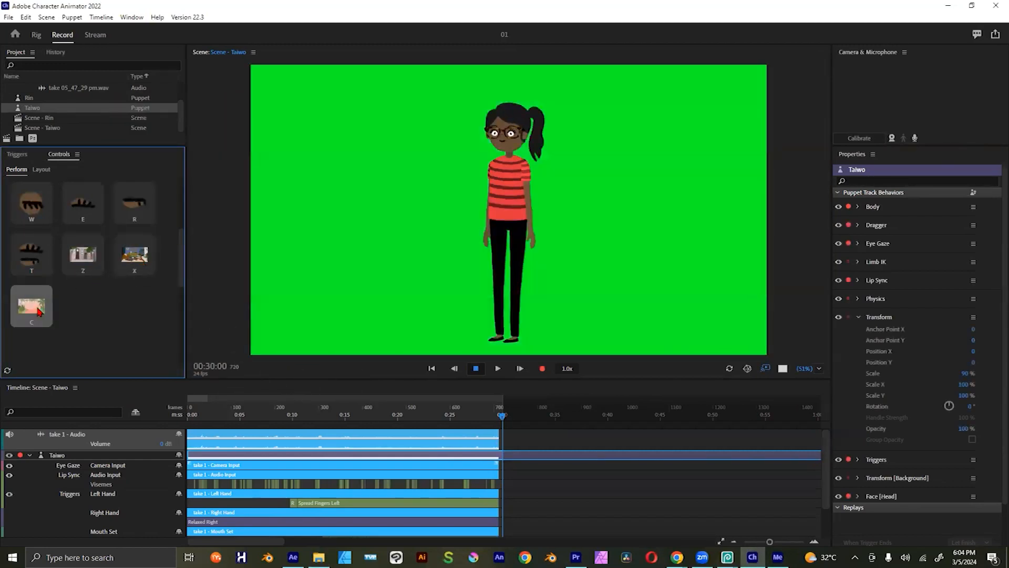
left_click(7, 374)
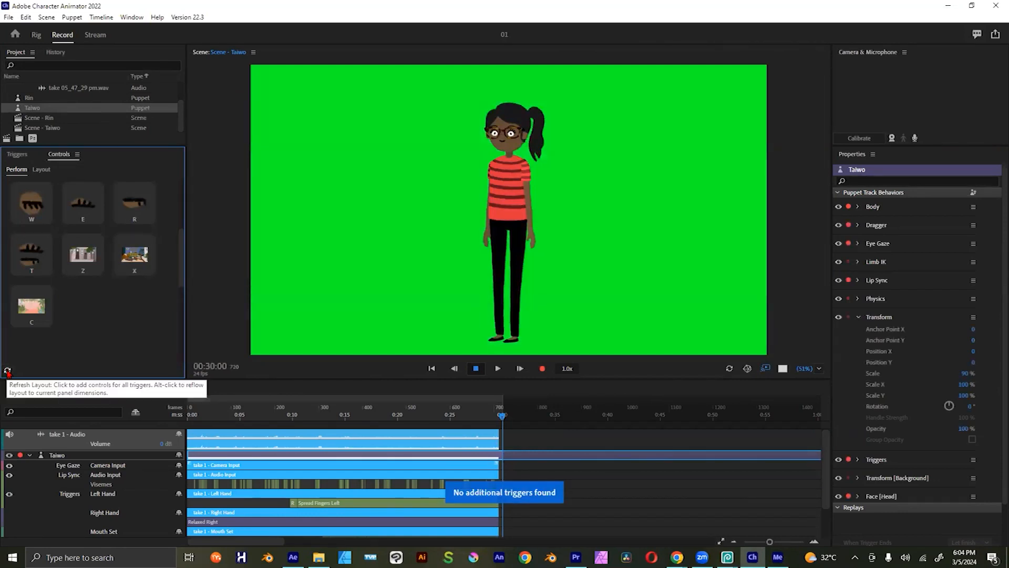
left_click(94, 243)
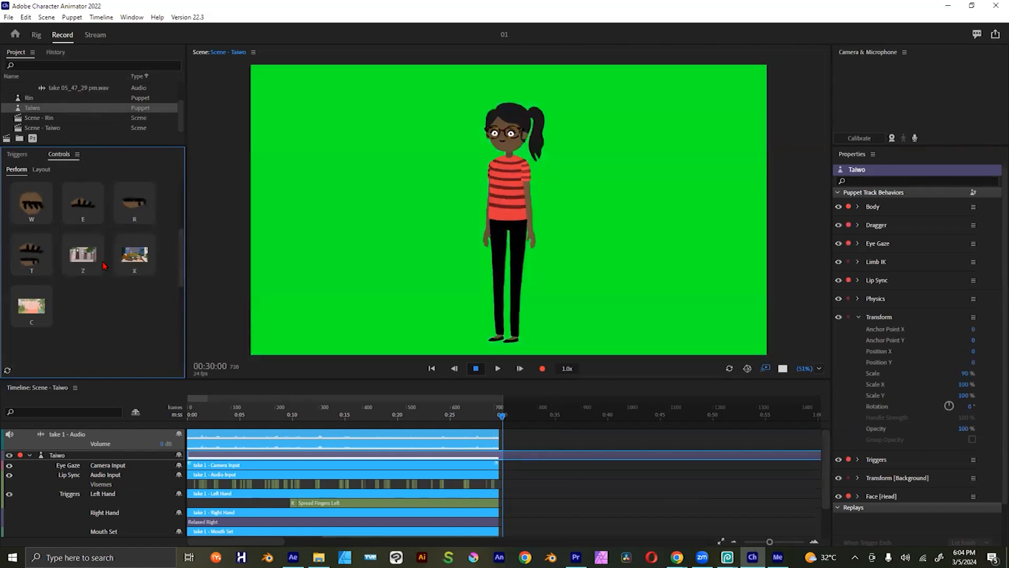
left_click(133, 254)
scroll(182, 256, "up", 2)
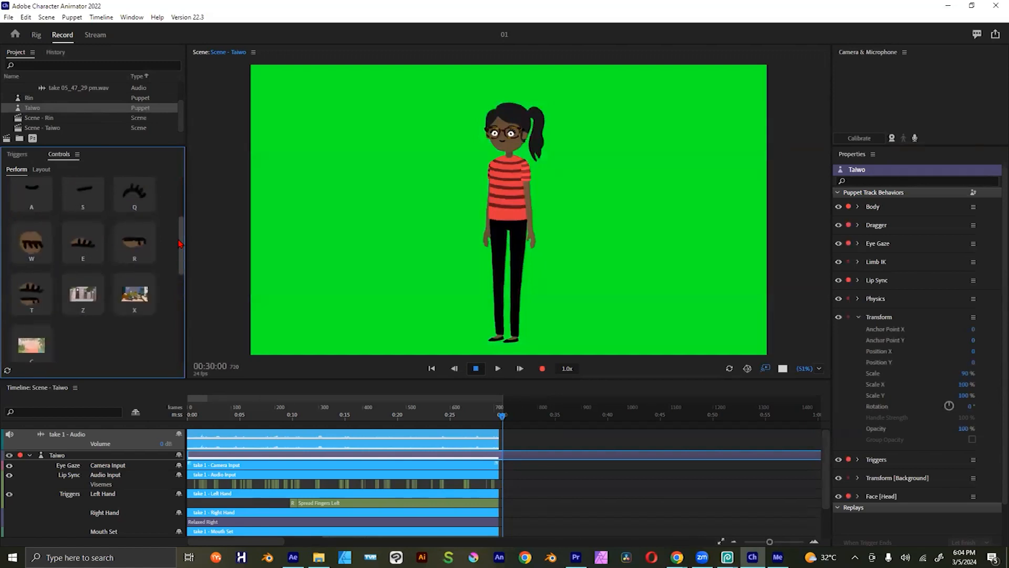
Step: Review the recorded trigger takes in the Taiwo timeline and play the scene from the start
scroll(421, 515, "down", 2)
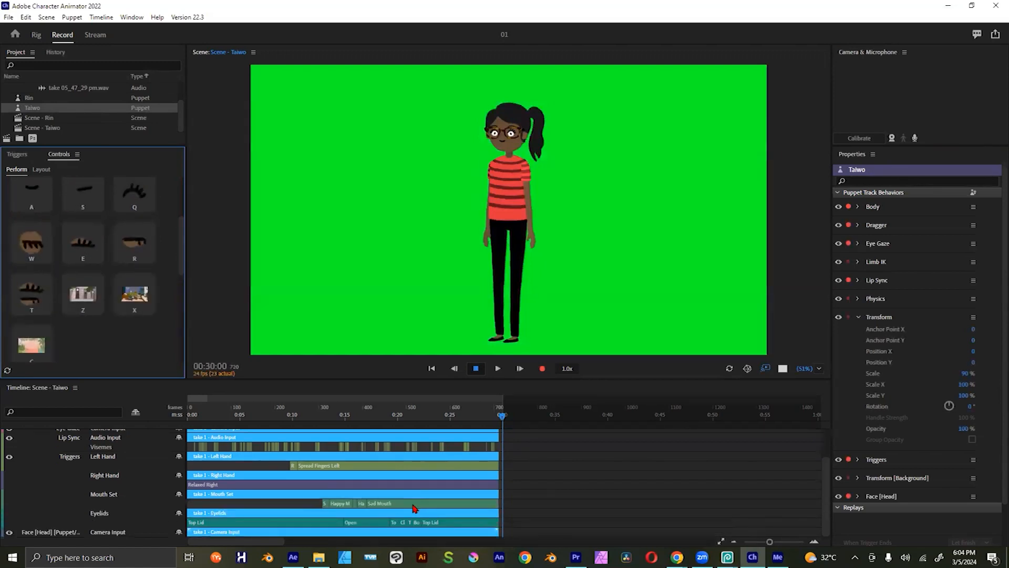
scroll(413, 502, "up", 2)
scroll(411, 498, "down", 2)
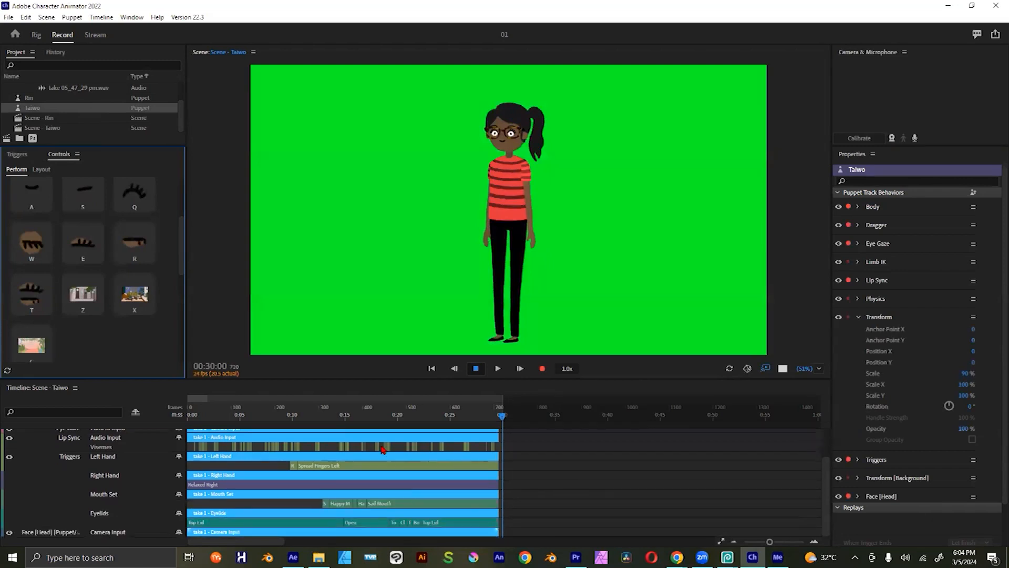
left_click(335, 416)
key("Home")
key("space")
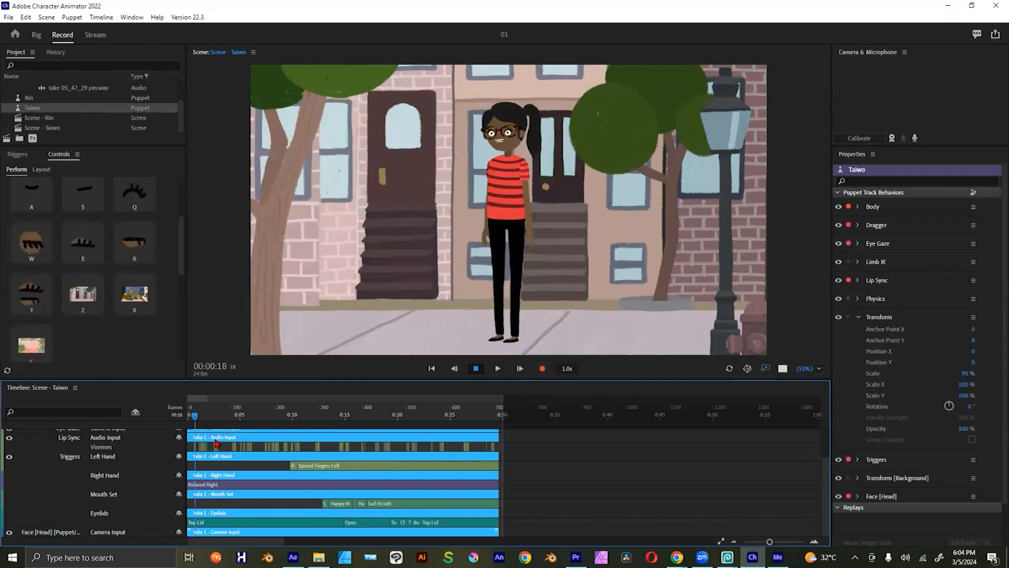
Step: Test switching the scene background with the Z and X triggers and review the Taiwo timeline tracks
left_click(91, 301)
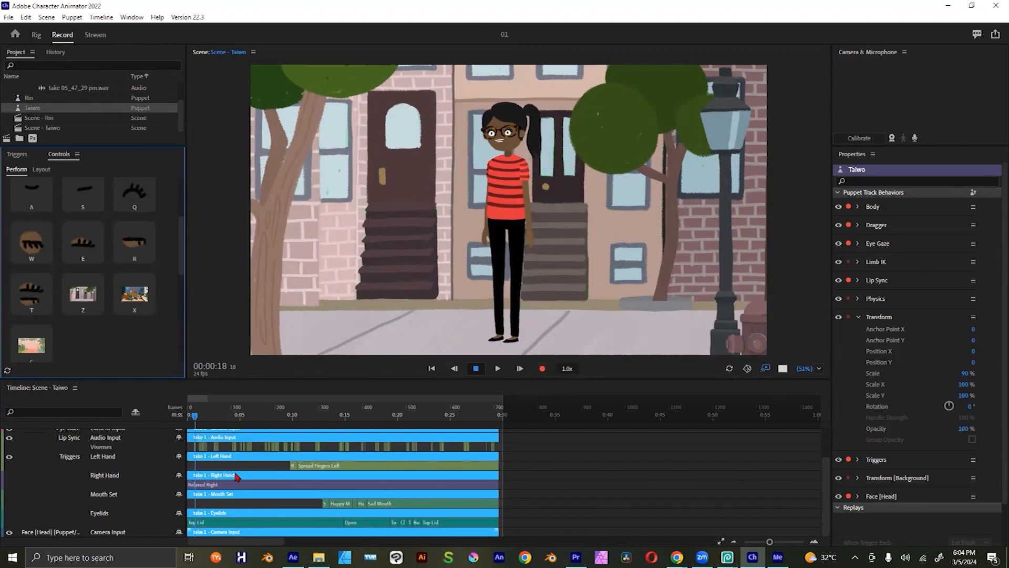
scroll(99, 496, "up", 2)
scroll(98, 496, "down", 2)
scroll(99, 495, "up", 2)
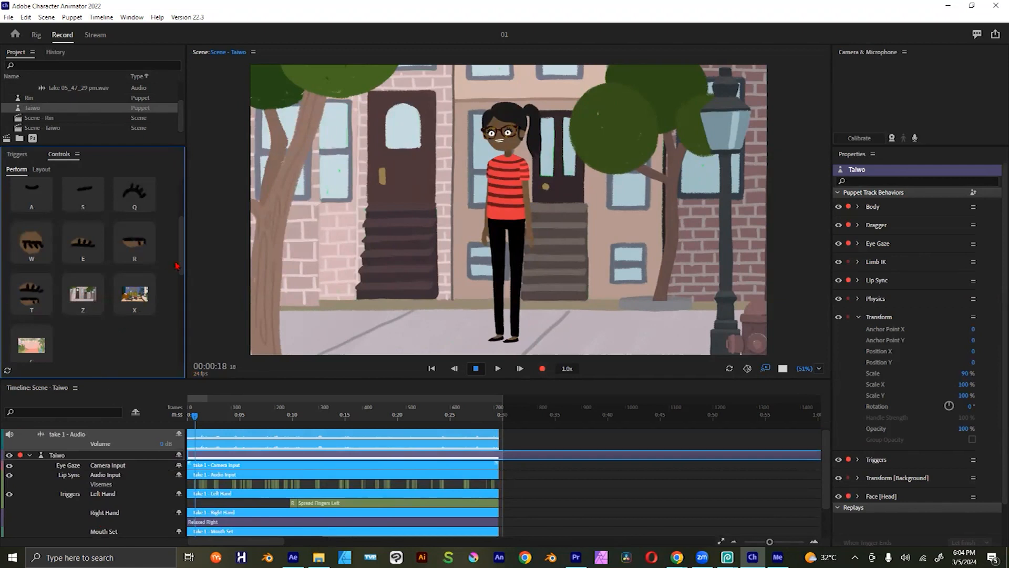
left_click(150, 298)
left_click(88, 296)
left_click(140, 294)
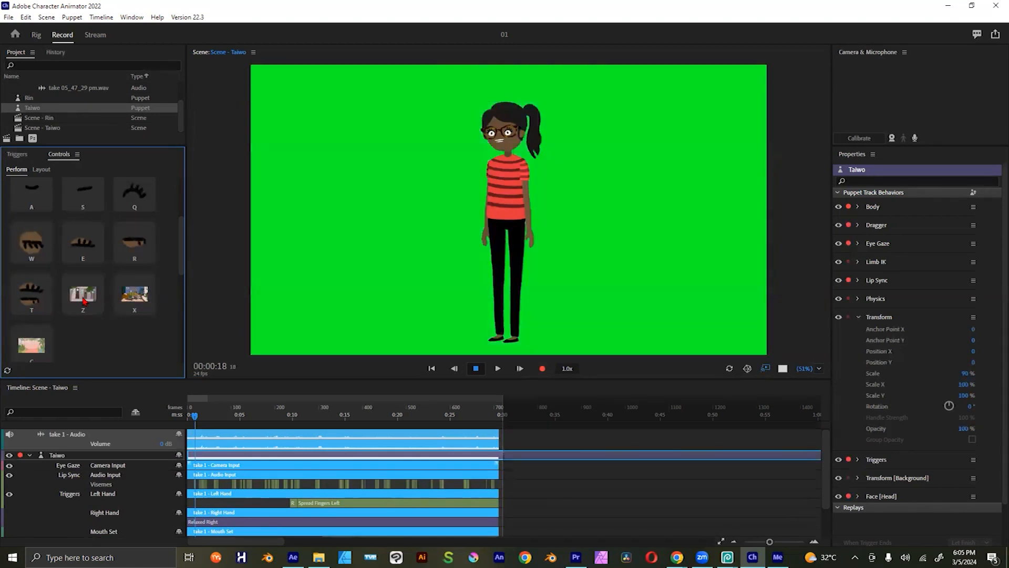
left_click(84, 301)
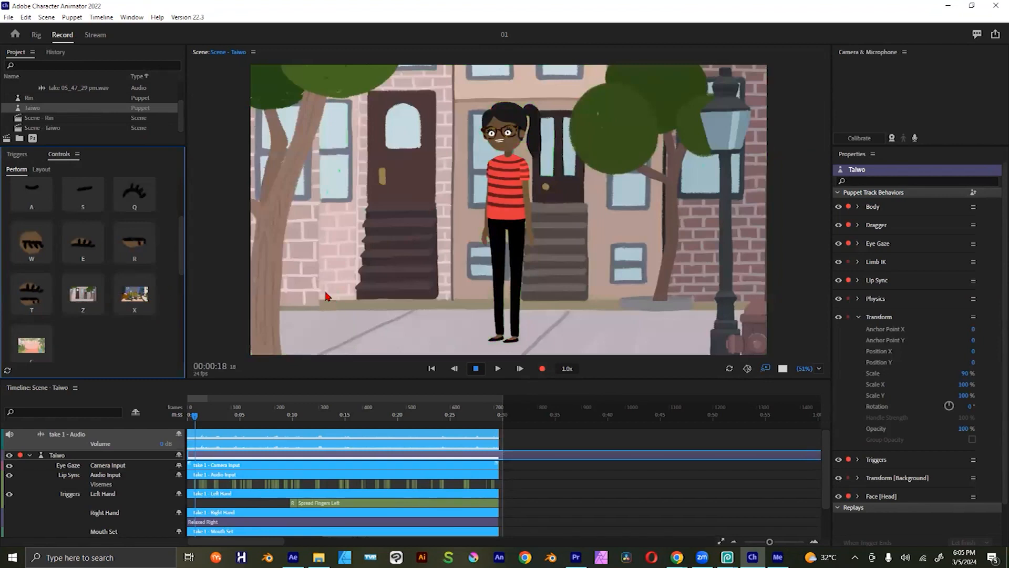
Step: Switch to Taiwo.psd in Photopea, show the Brooklyn layer, and draw a green rectangle above it covering the whole canvas
key("alt+Tab")
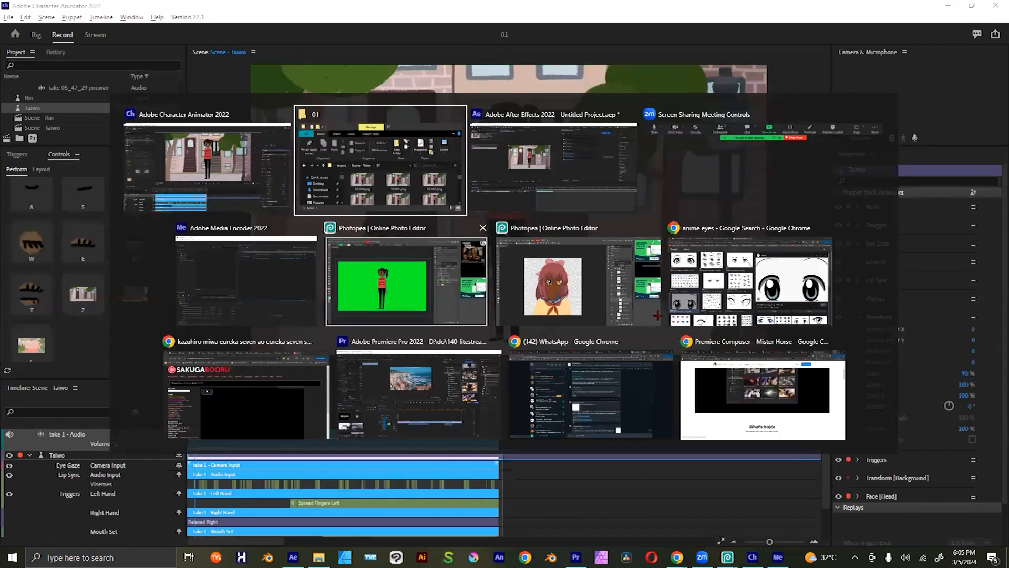
left_click(395, 269)
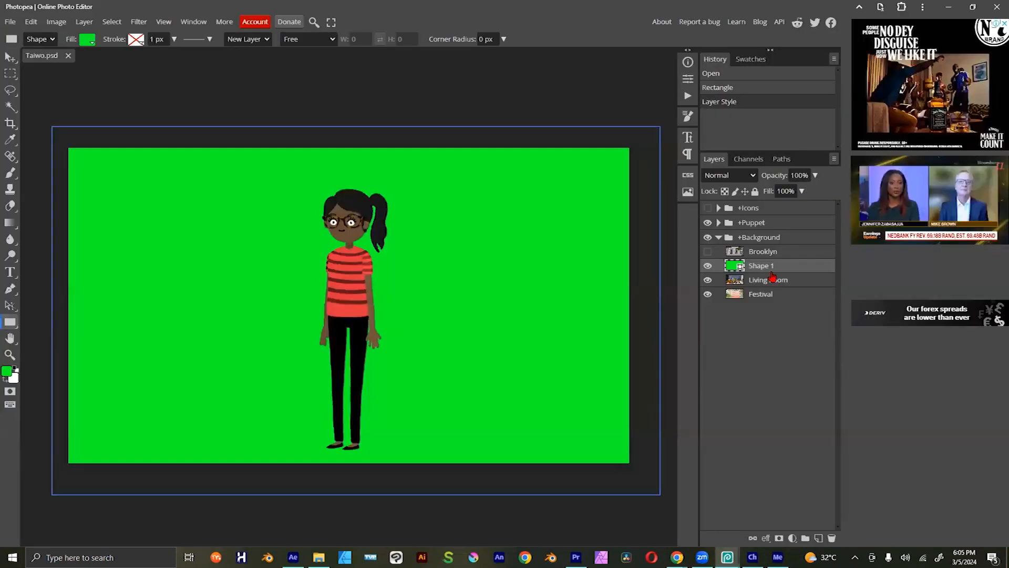
left_click(708, 252)
left_click(756, 257)
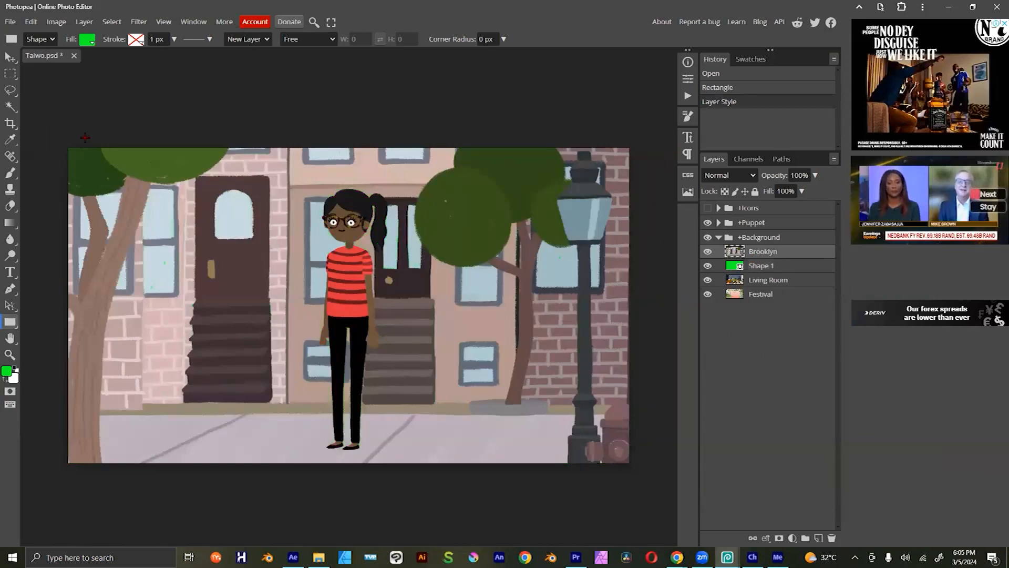
left_click_drag(54, 132, 662, 491)
Step: Save Taiwo.psd with the added green shape and minimize Photopea to return to Character Animator
left_click(8, 22)
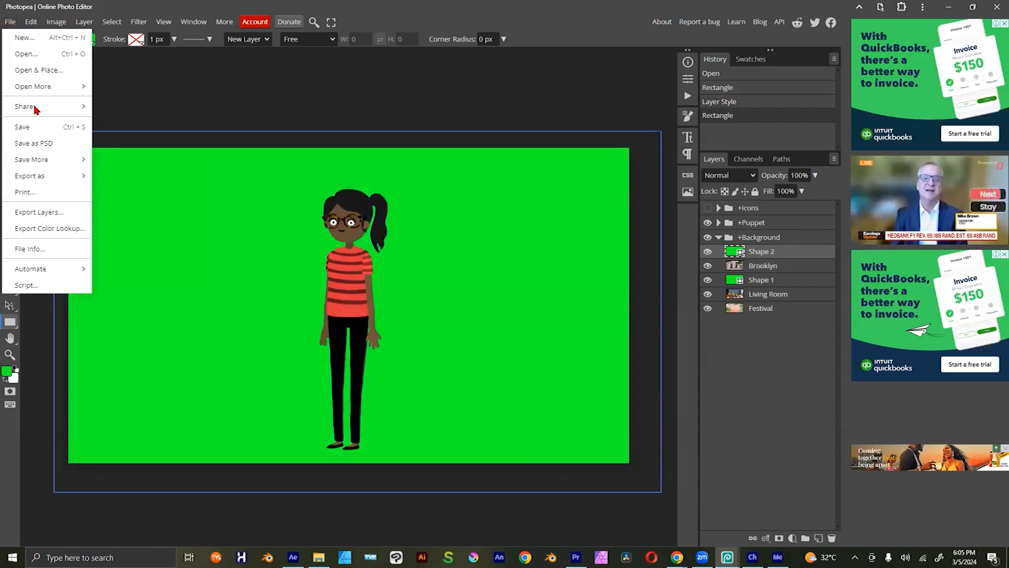
left_click(40, 126)
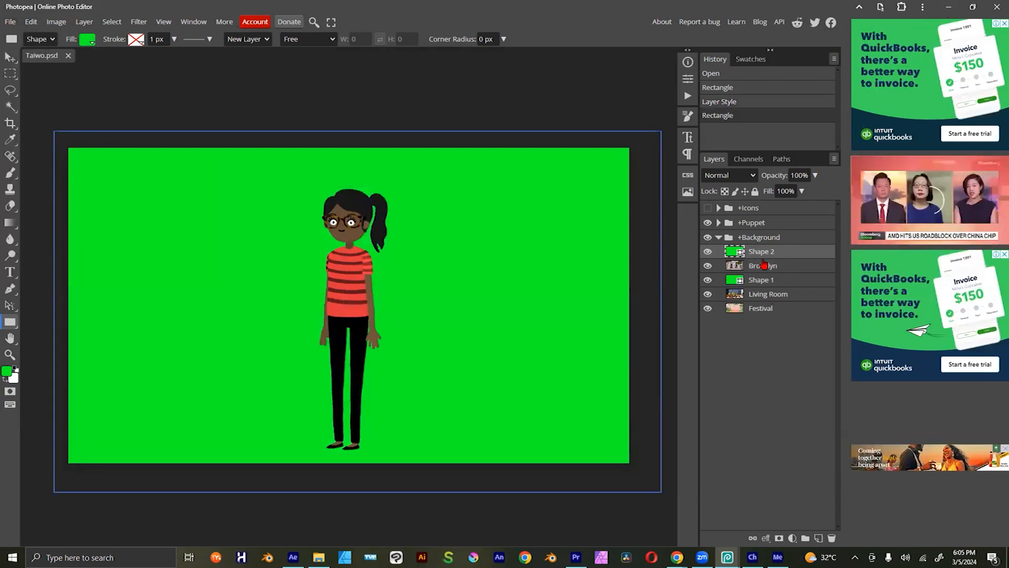
left_click(947, 12)
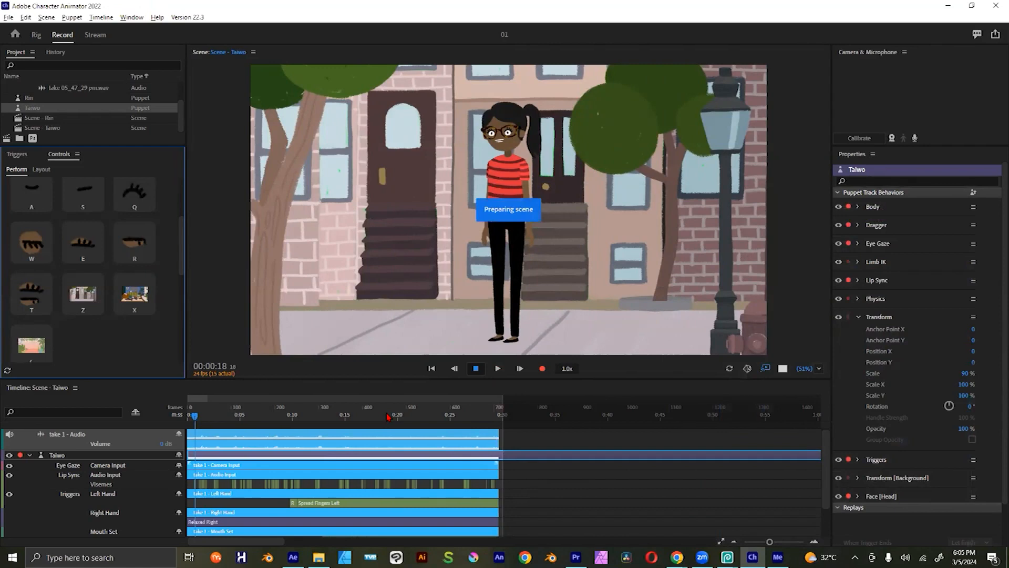
Step: Preview the scene at 00:16:04, start a PNG Sequence and WAV export, and choose 01.000.png in the 01 folder as the export name
left_click(357, 416)
left_click(9, 18)
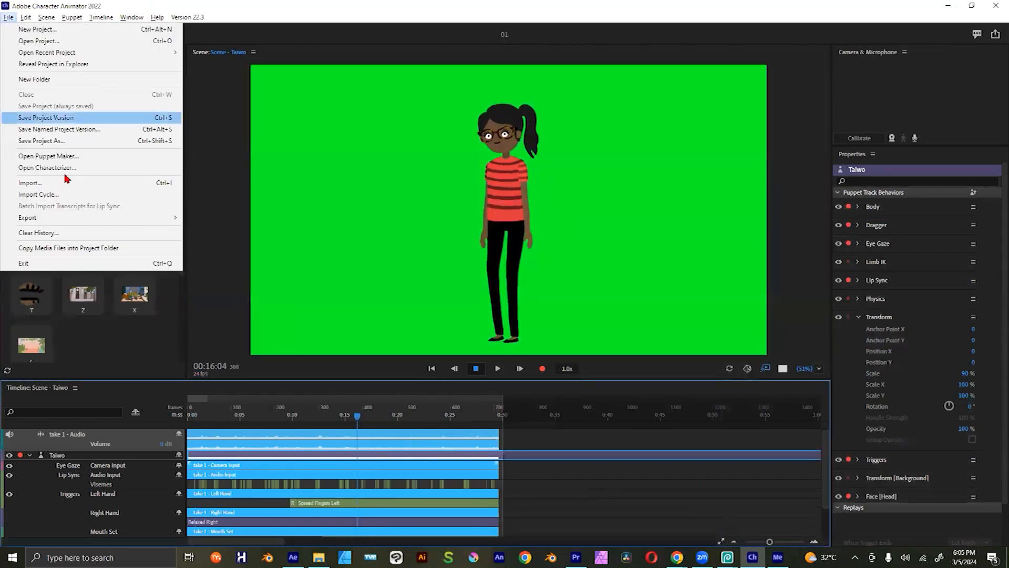
mouse_move(157, 218)
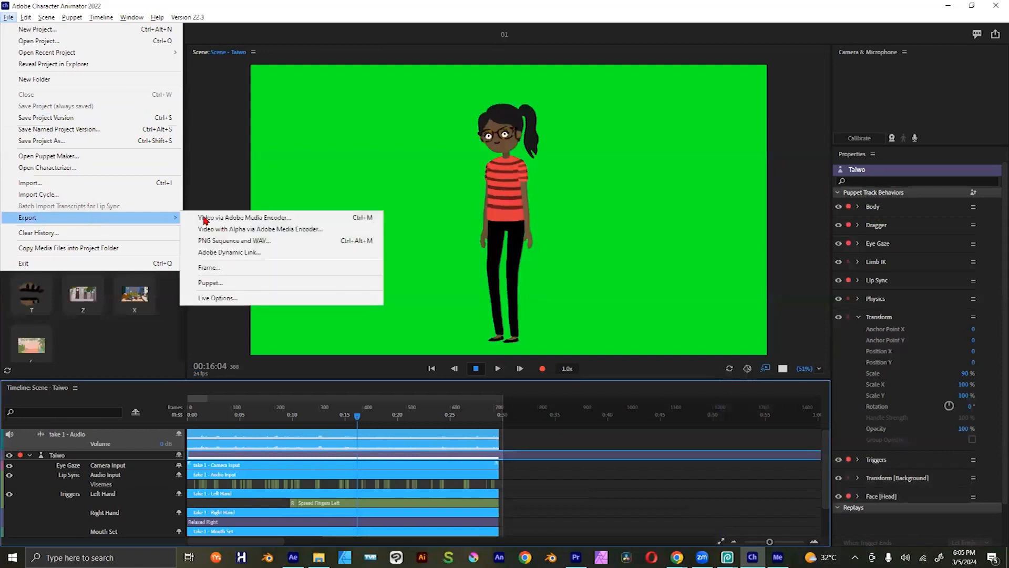
left_click(264, 242)
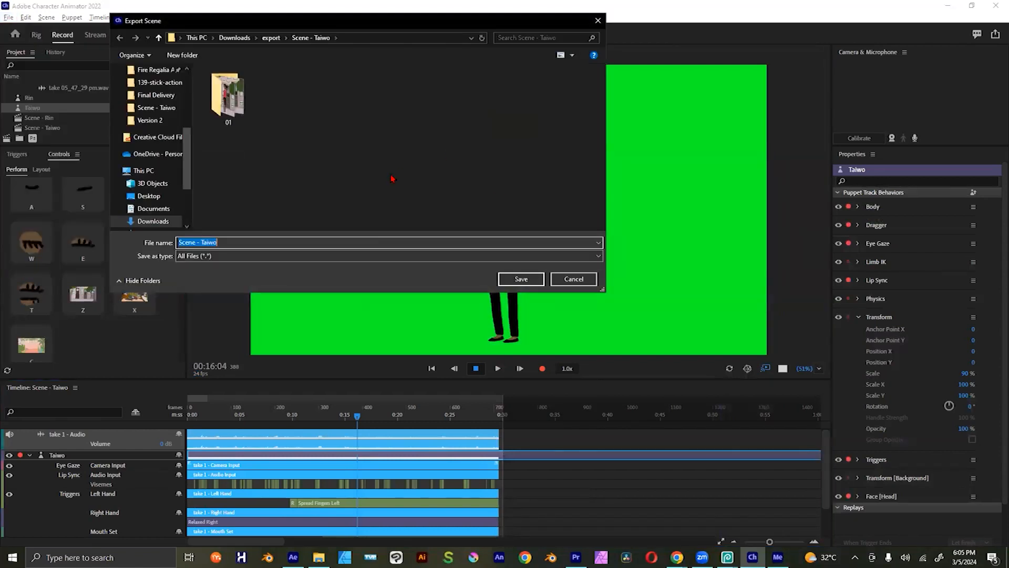
double_click(230, 107)
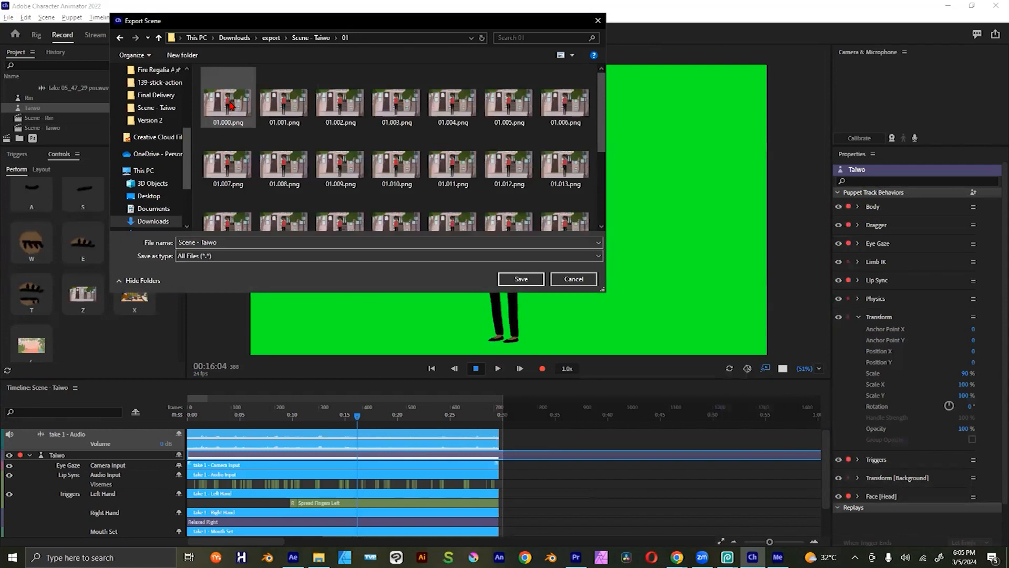
left_click(232, 105)
Step: Delete all the old frames from the 01 folder in File Explorer, close that window, and start the scene export
key("alt+Tab")
key("alt+Tab")
key("alt+Tab")
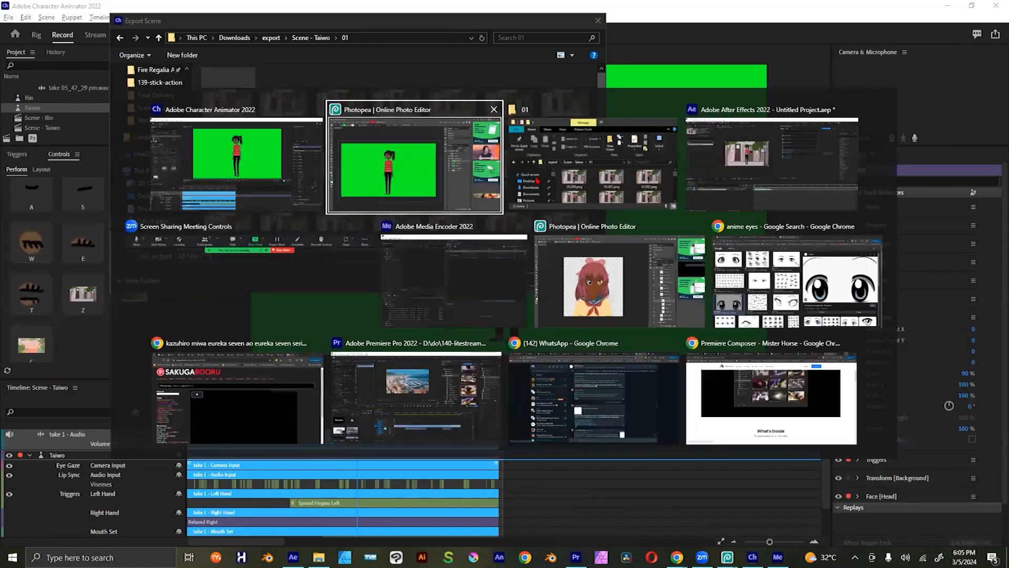
key("ctrl+a")
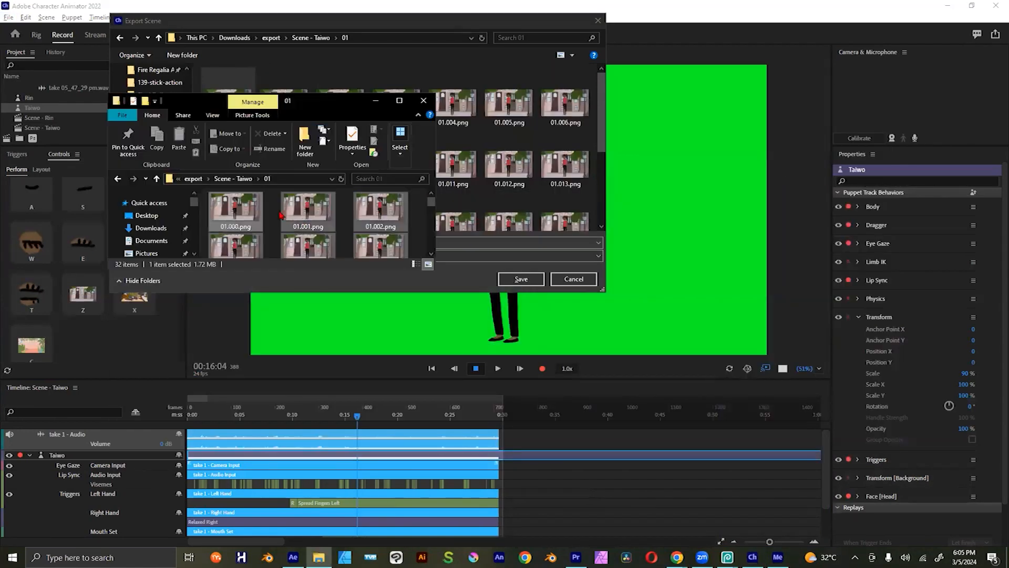
key("Delete")
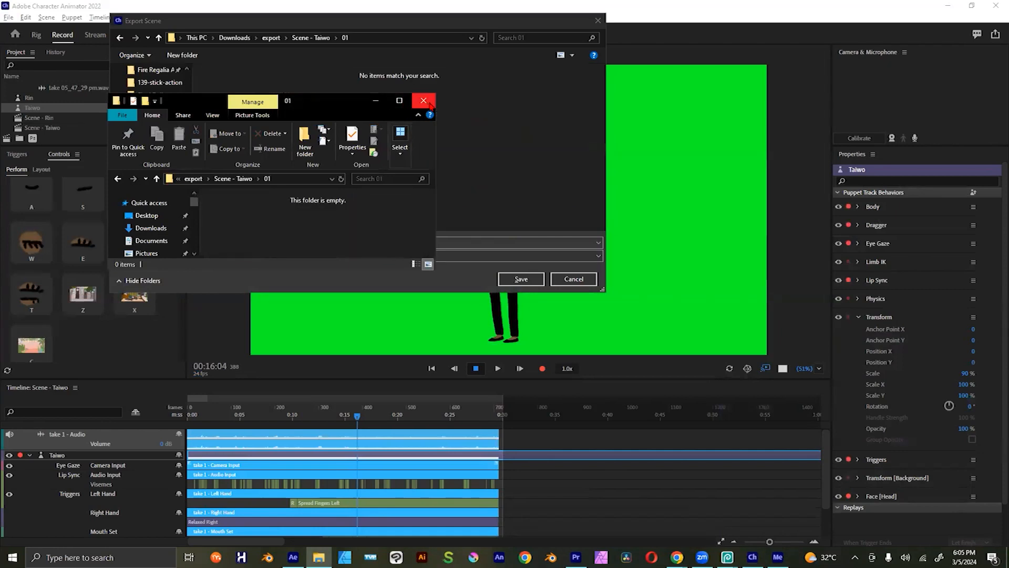
left_click(423, 100)
left_click(539, 282)
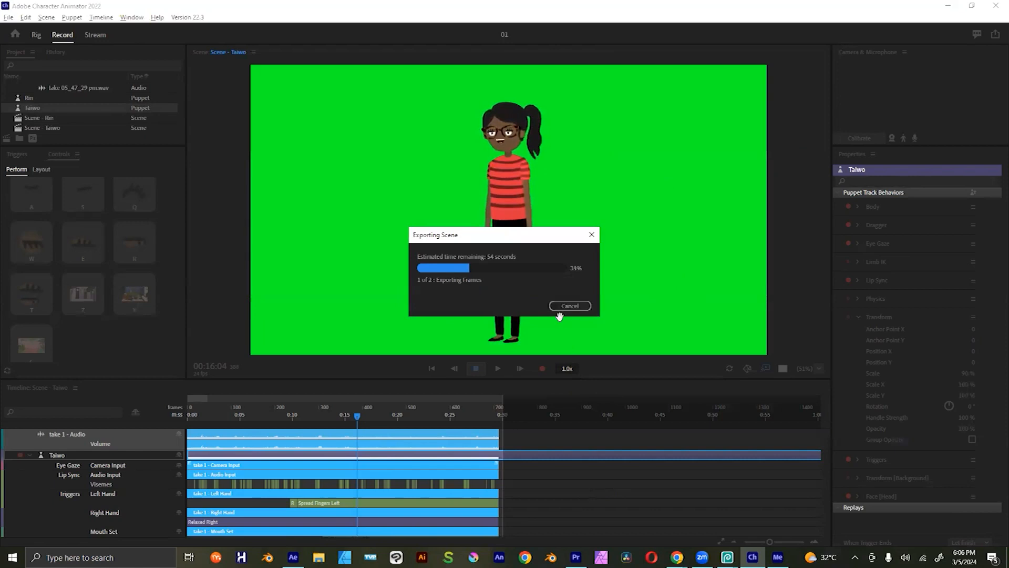
Step: Open a maximized File Explorer window and browse to Downloads > export > Scene - Taiwo > 01 > 01.000.png
key("alt+Tab")
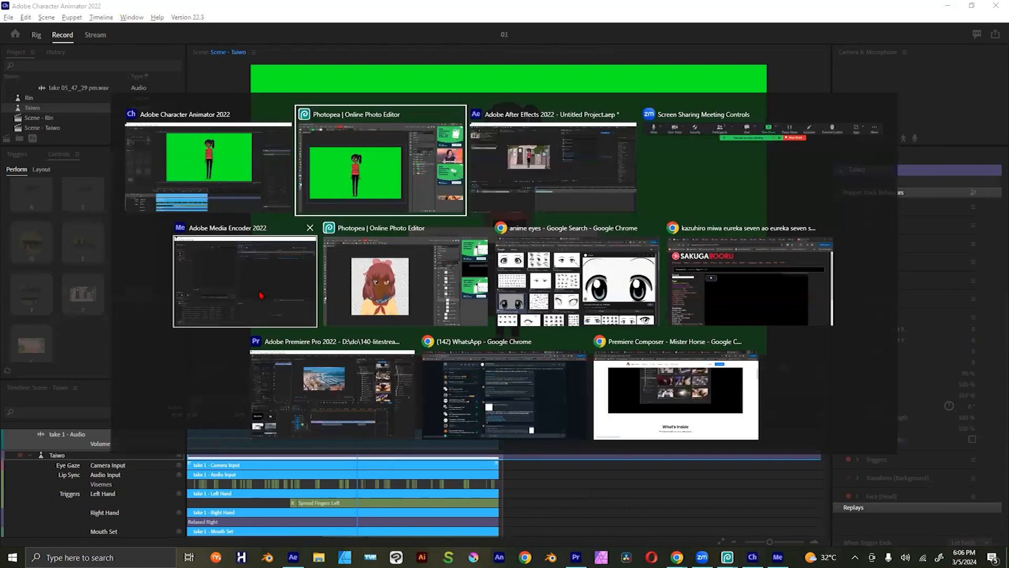
key("Escape")
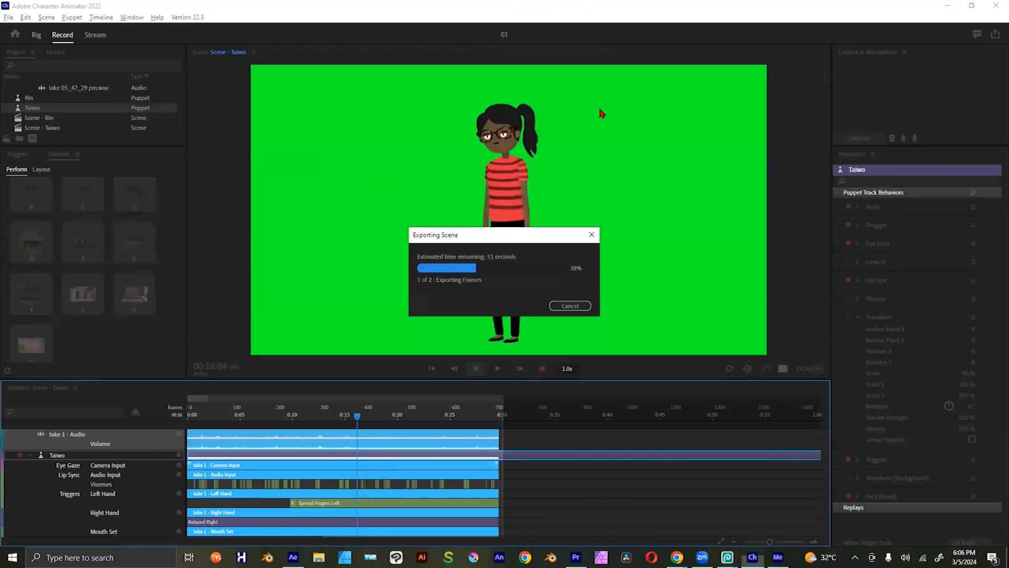
key("super+e")
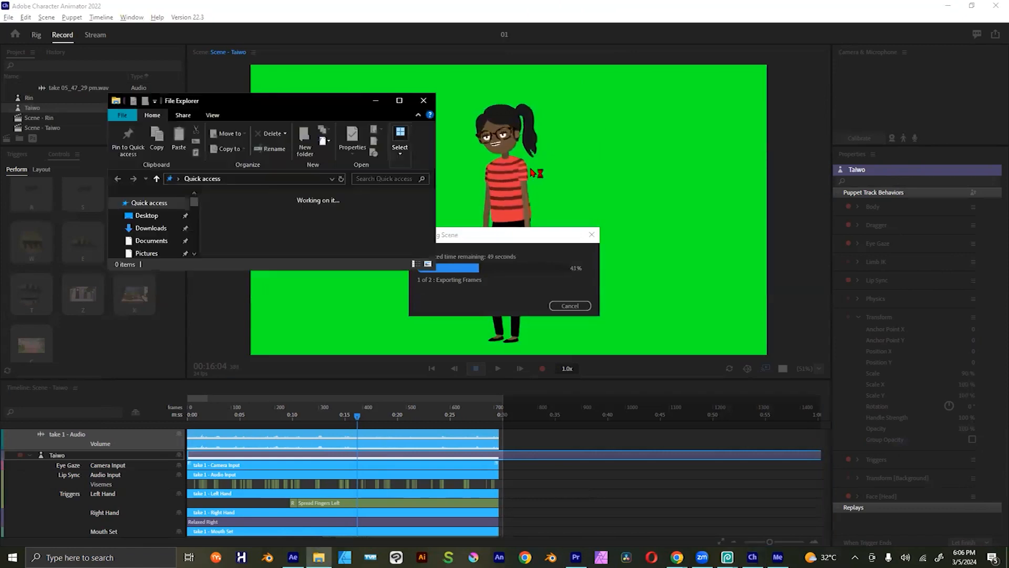
left_click(399, 100)
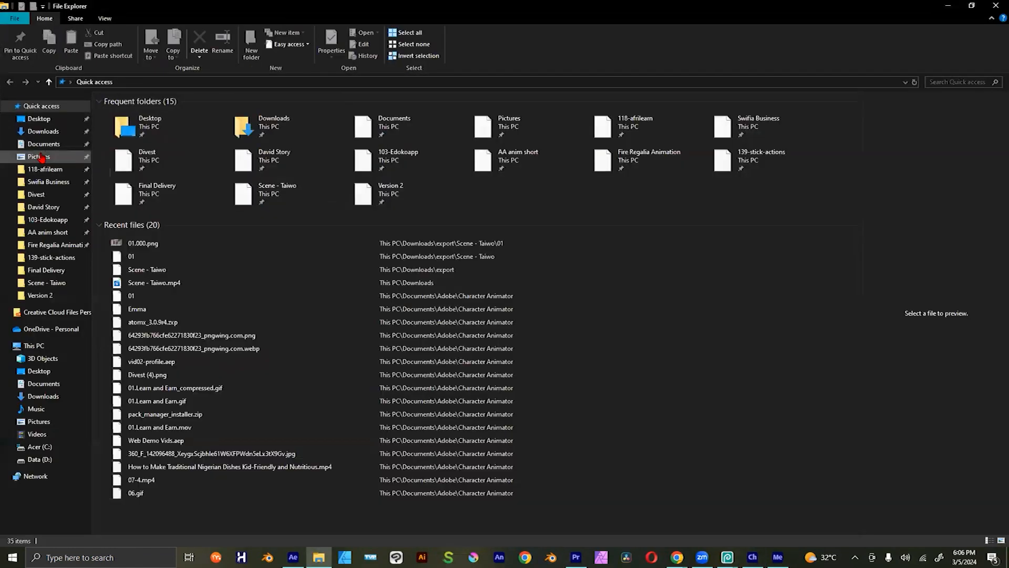
left_click(44, 133)
left_click(190, 143)
double_click(192, 143)
double_click(153, 112)
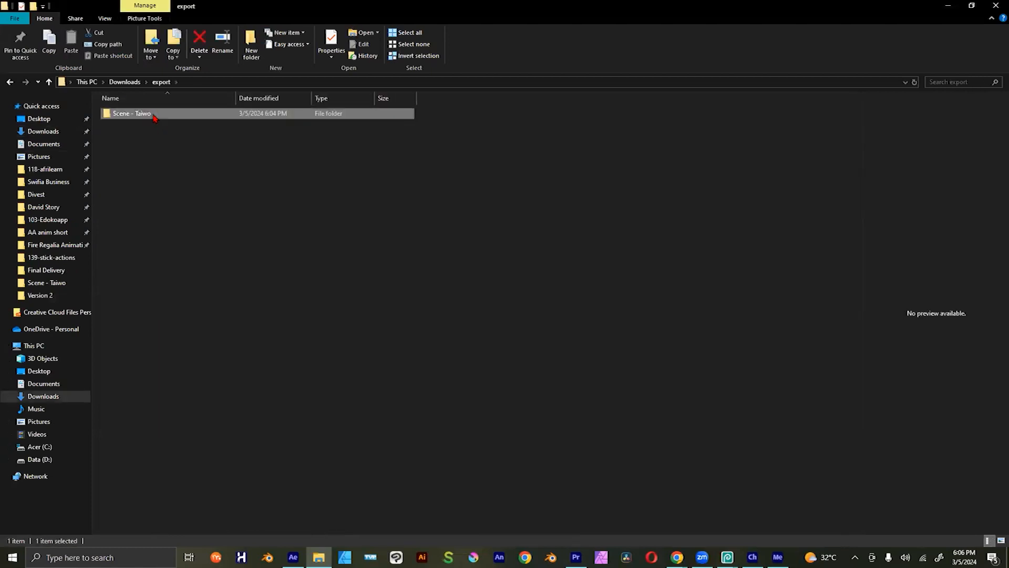
double_click(131, 125)
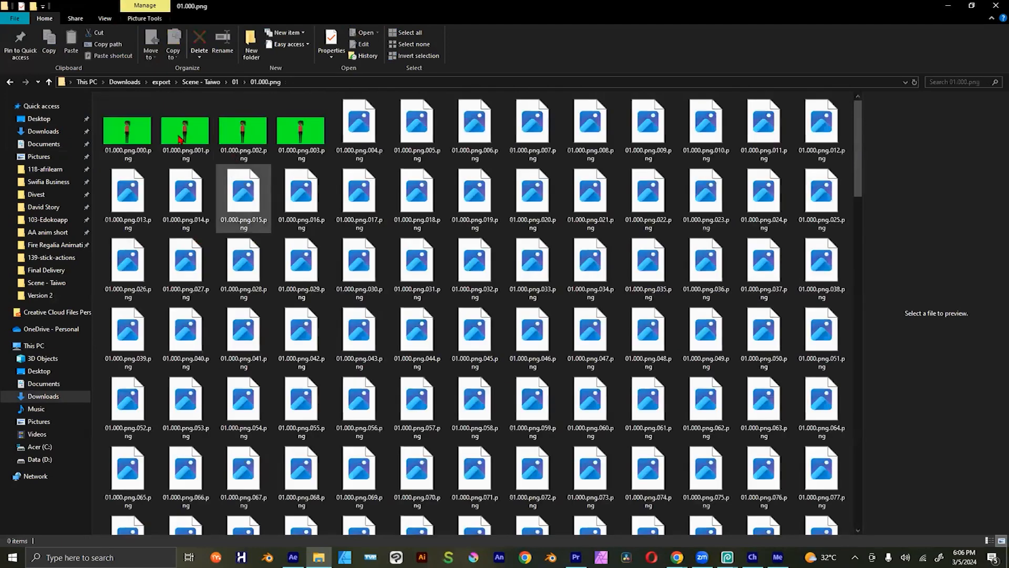
Step: Look through the exported green-background frames in the 01.000.png folder and switch back to Character Animator
scroll(426, 221, "down", 1)
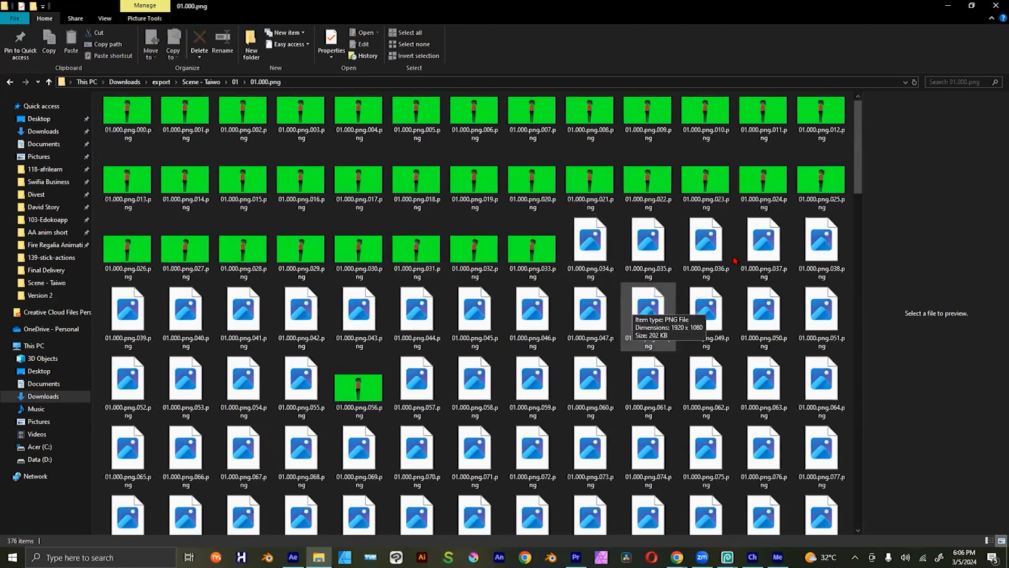
scroll(648, 315, "down", 1)
key("alt+Tab")
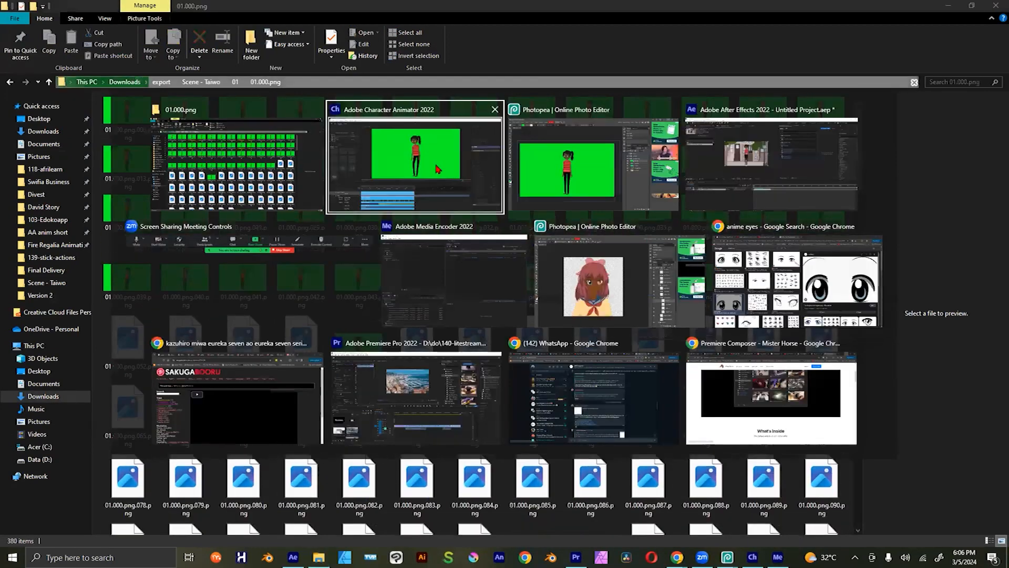
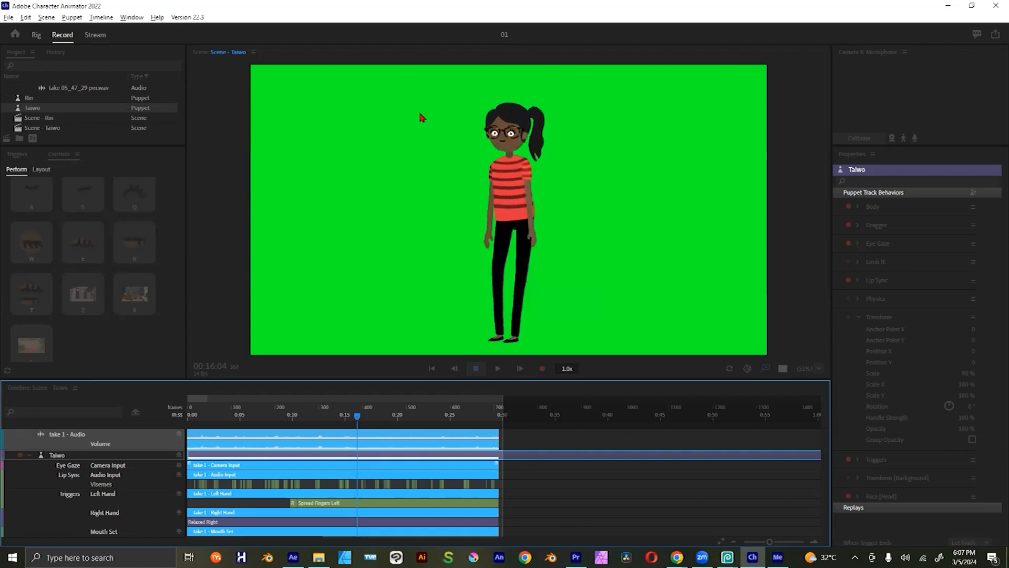
Step: Look through the exported green-background frames in the 01.000.png folder down to the 01.000.png.wav file
left_click(401, 99)
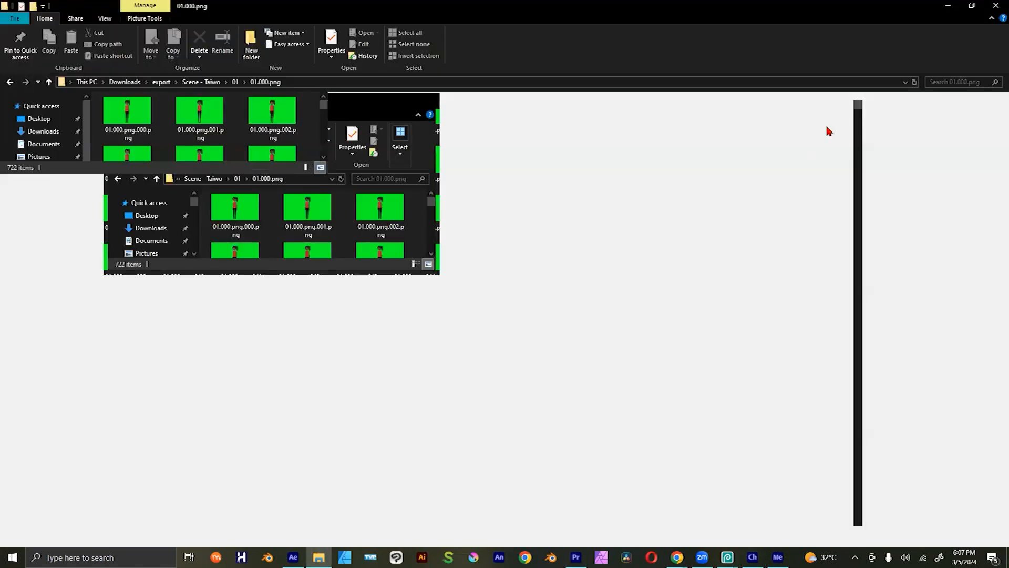
scroll(855, 124, "down", 1)
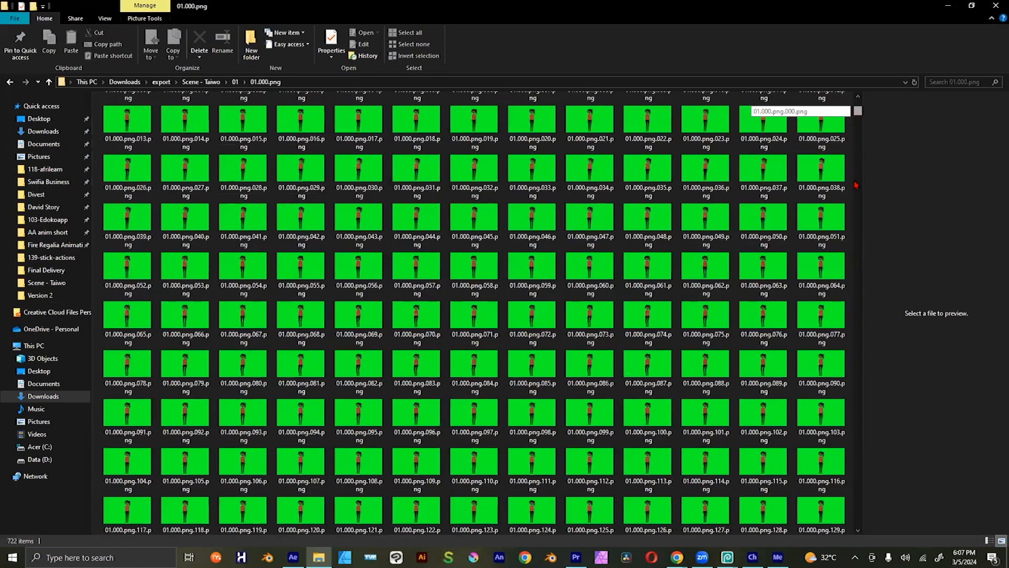
scroll(856, 195, "down", 5)
scroll(857, 265, "down", 7)
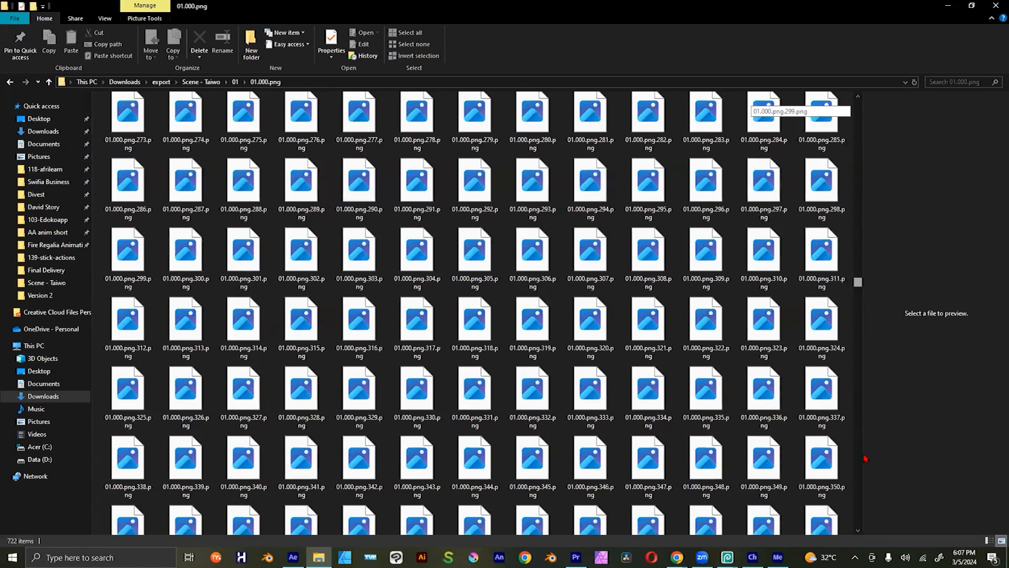
scroll(865, 459, "down", 10)
scroll(860, 526, "down", 6)
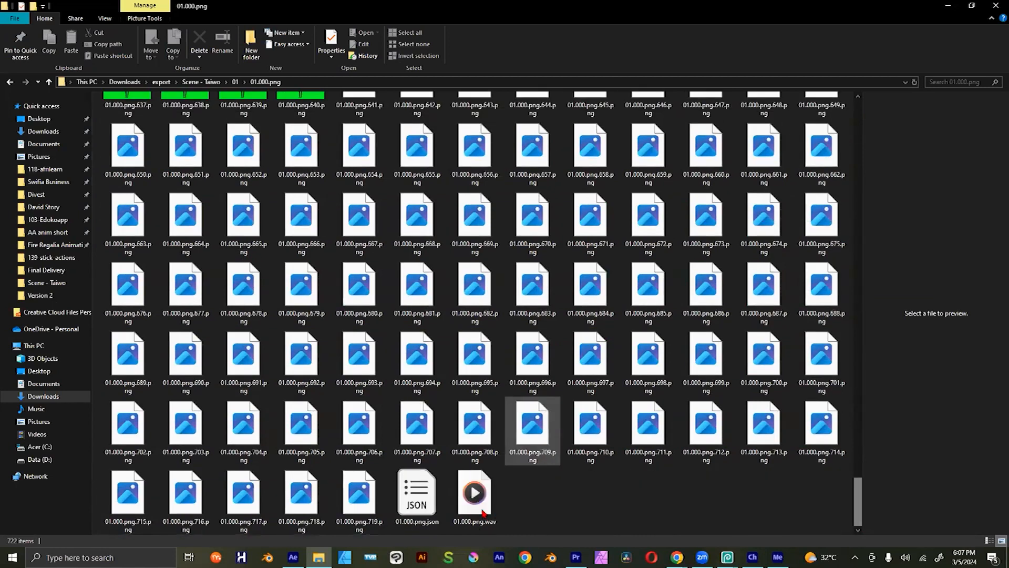
left_click(482, 509)
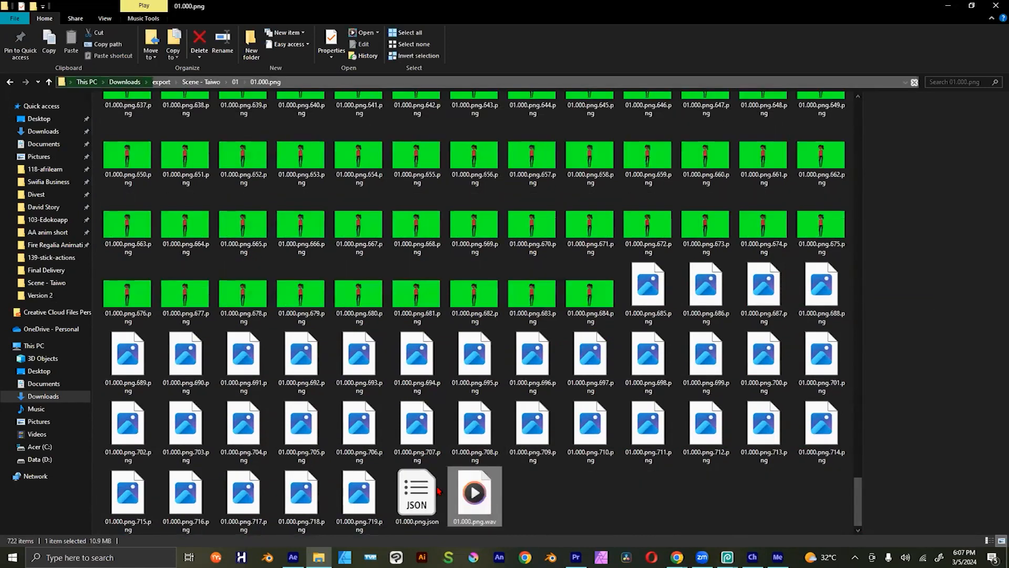
Step: Switch to After Effects and start importing a file into the project
key("alt+Tab")
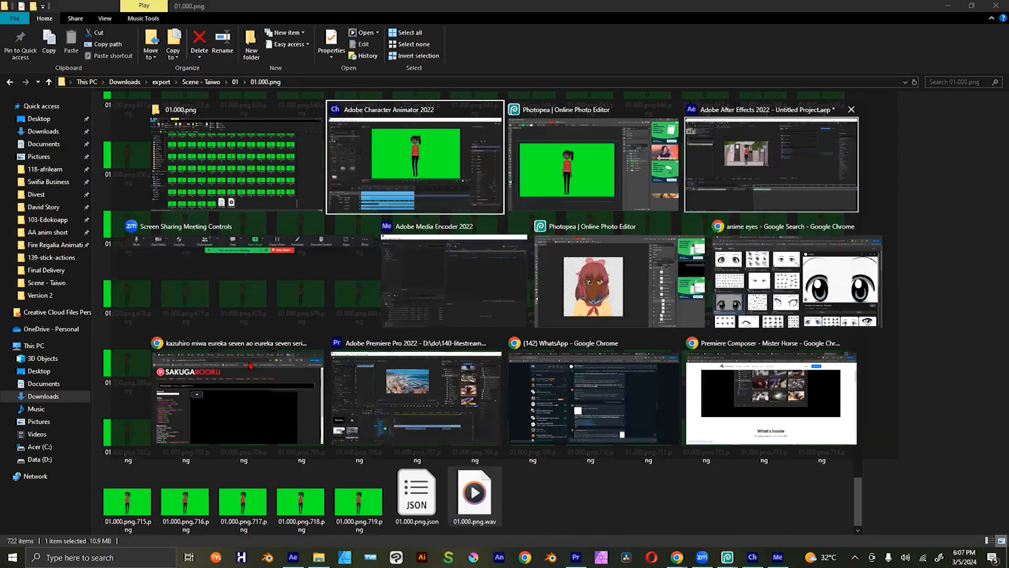
left_click(771, 165)
left_click(52, 159)
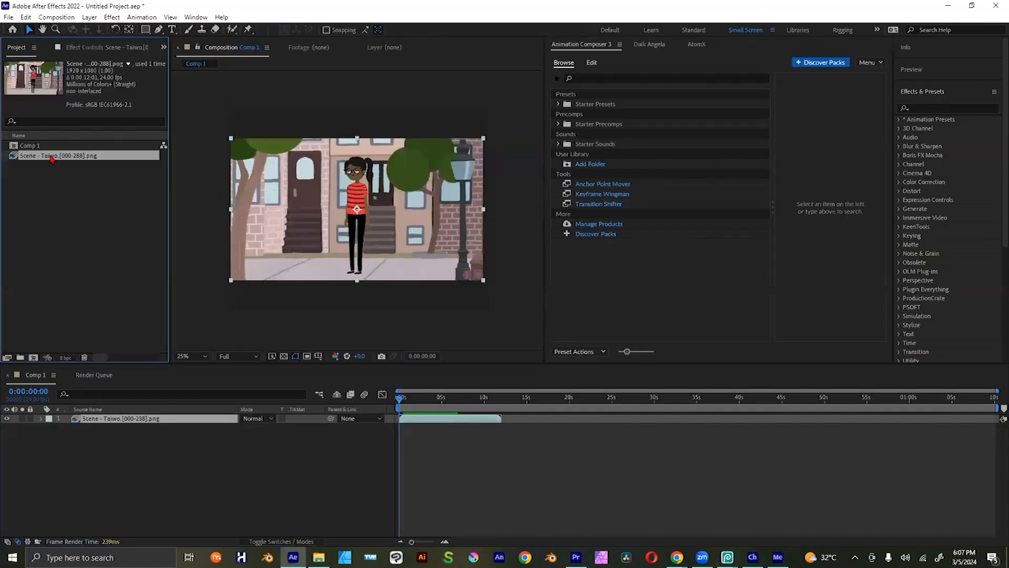
left_click(51, 186)
right_click(43, 209)
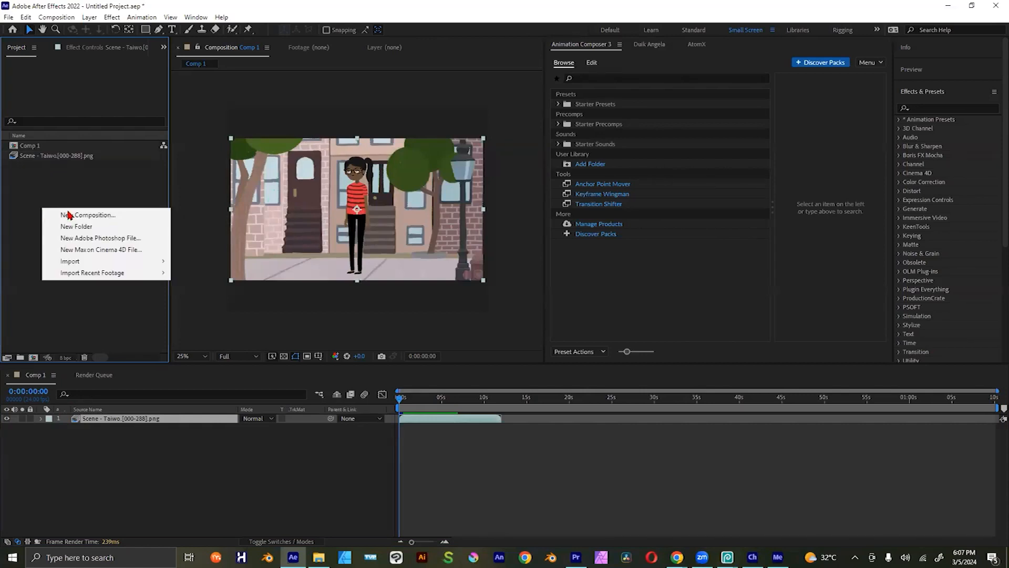
left_click(38, 195)
right_click(38, 195)
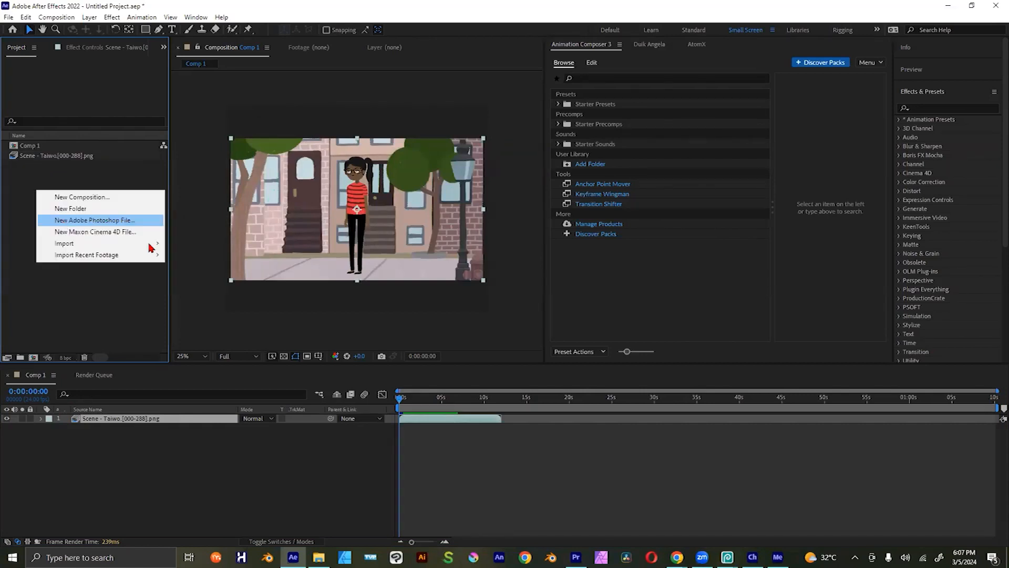
mouse_move(158, 243)
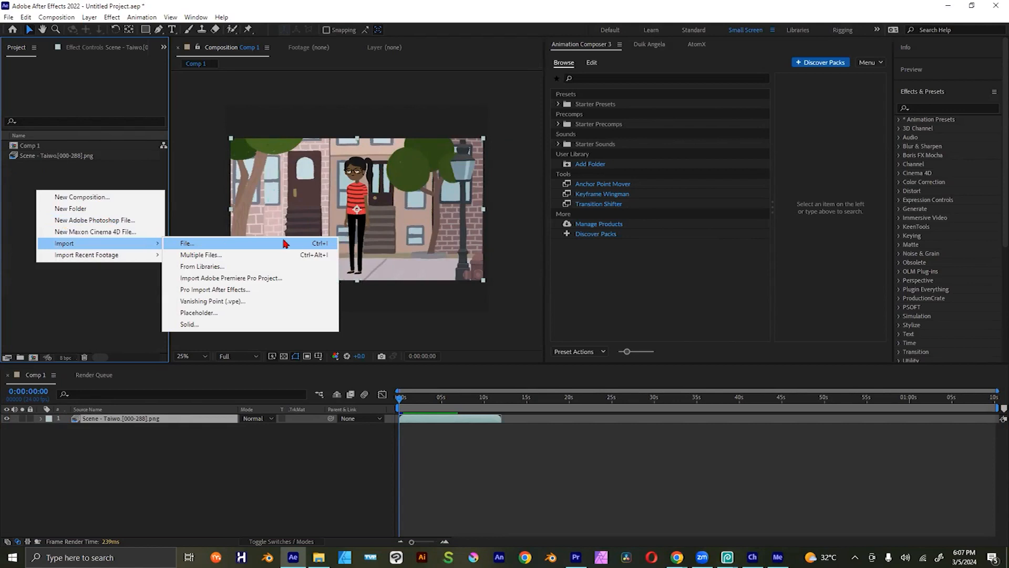
left_click(304, 243)
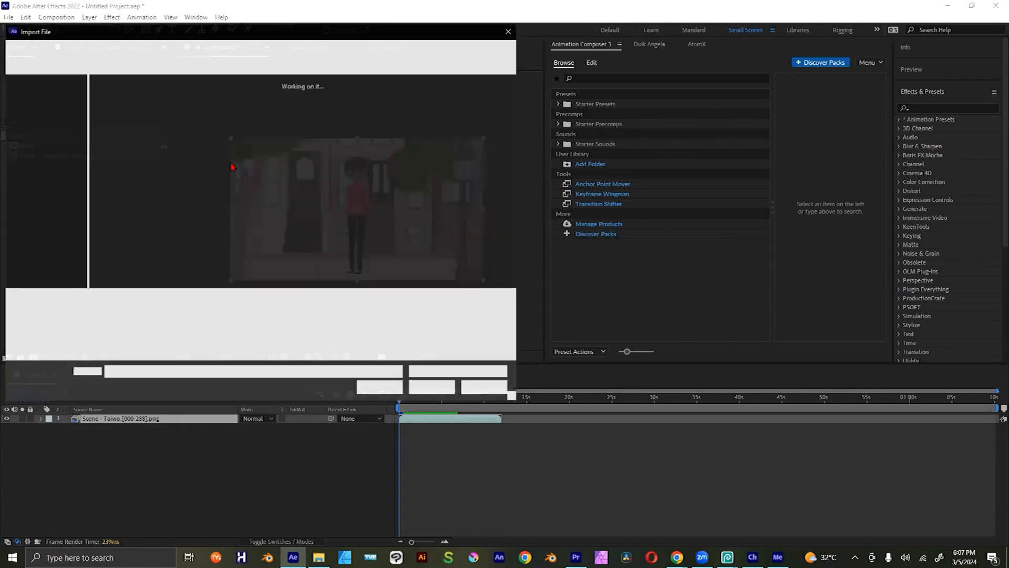
Step: Import the green-background frames from the 01.000.png folder as a PNG sequence, starting from 01.000.png.001.png
double_click(117, 115)
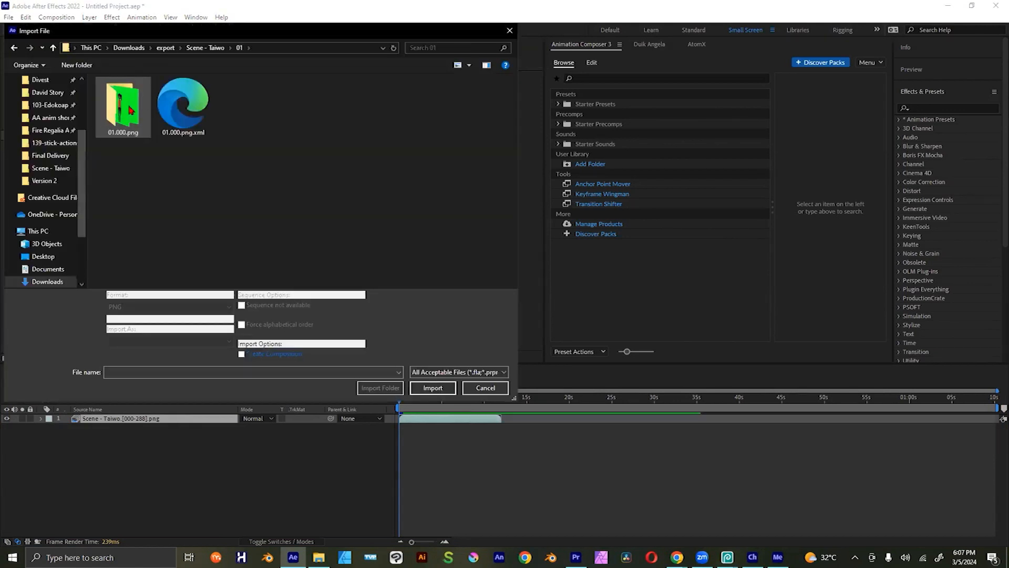
double_click(146, 114)
left_click(178, 120)
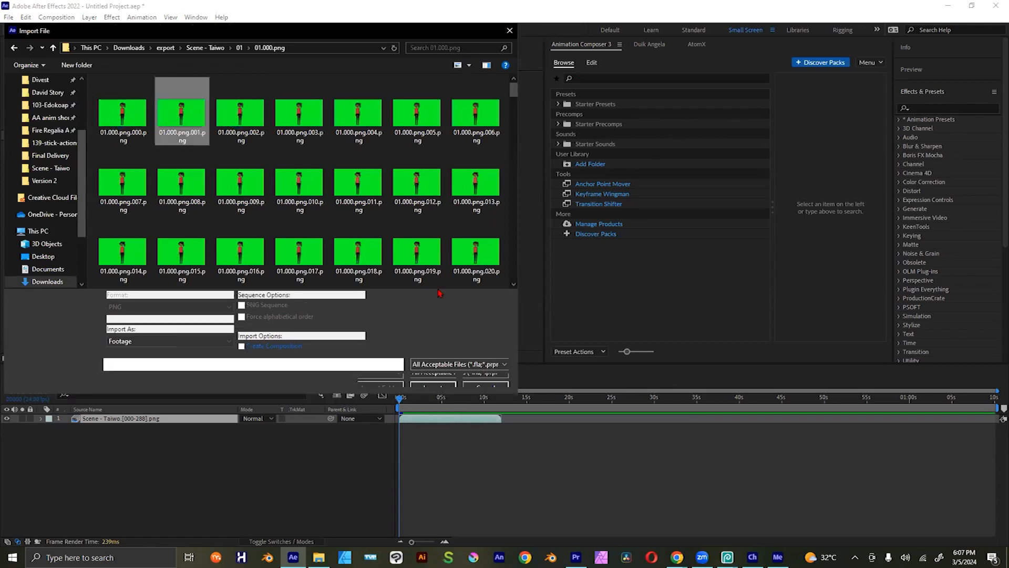
left_click(242, 305)
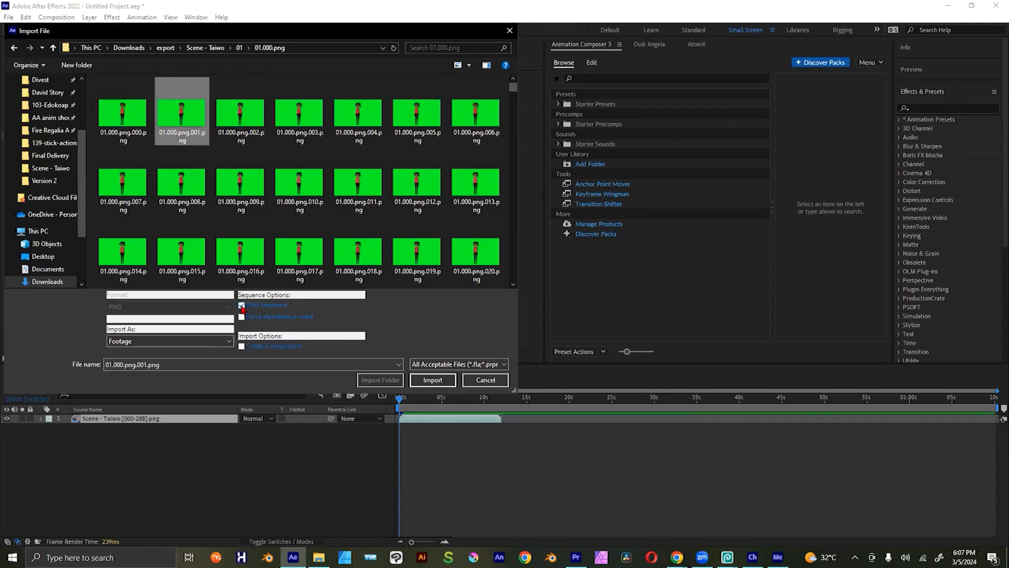
left_click(433, 380)
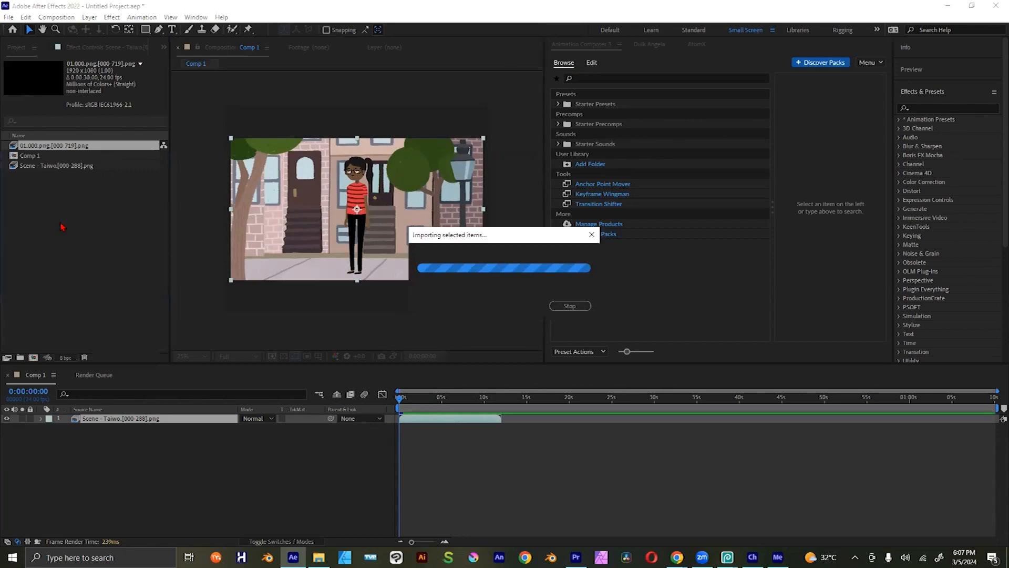
Step: Add the 01.000.png sequence above the existing layer in Comp 1 and hide the Scene - Taiwo layer
left_click_drag(53, 146, 97, 421)
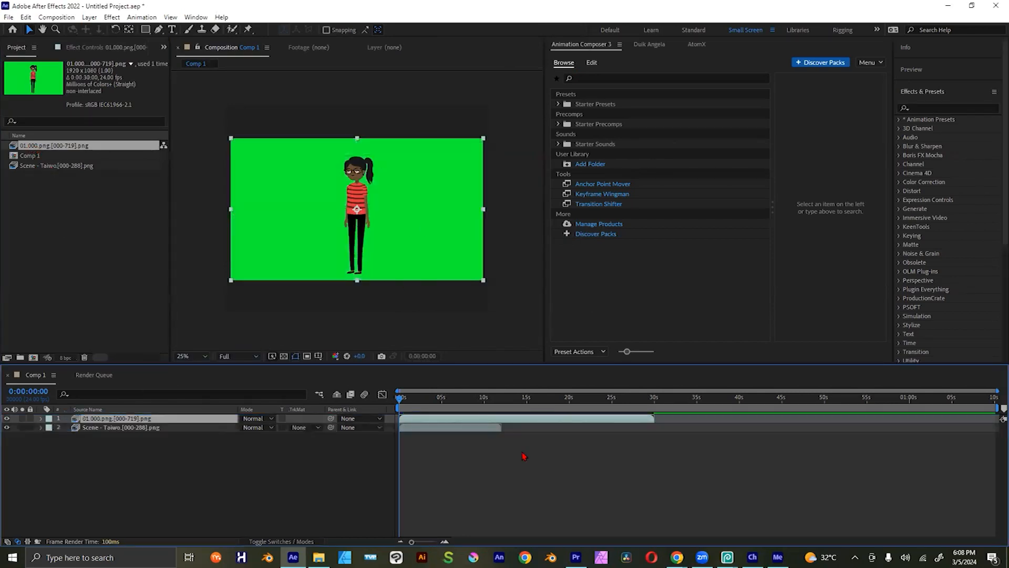
left_click(482, 428)
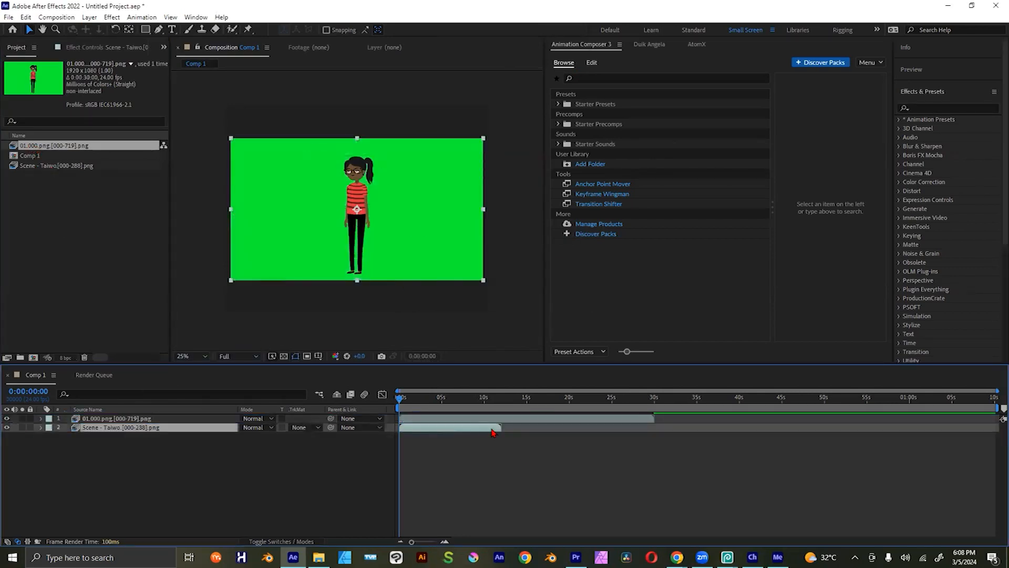
left_click(7, 428)
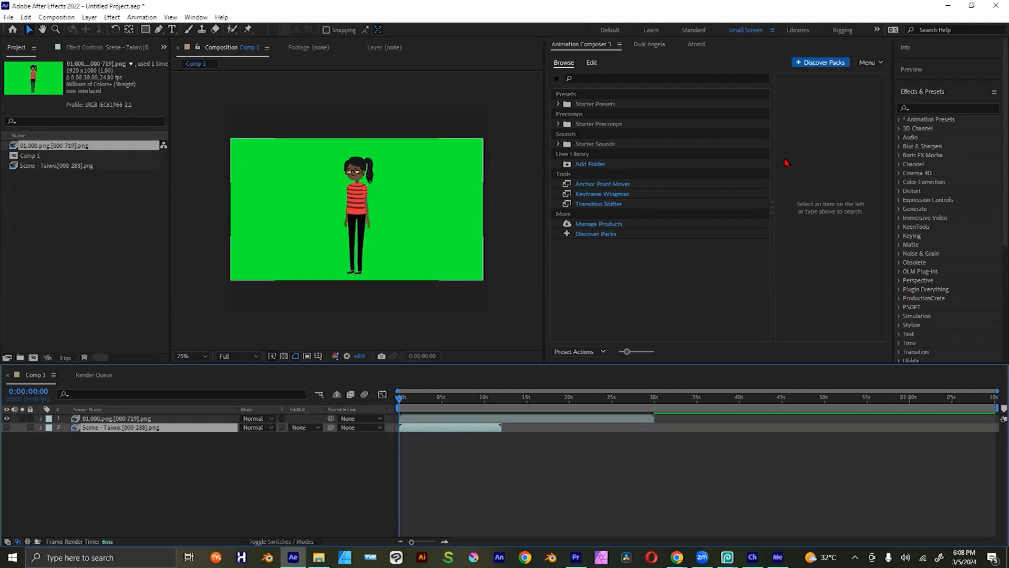
Step: Find the Keylight (1.2) effect and apply it to the 01.000.png sequence layer
left_click(942, 107)
type("k")
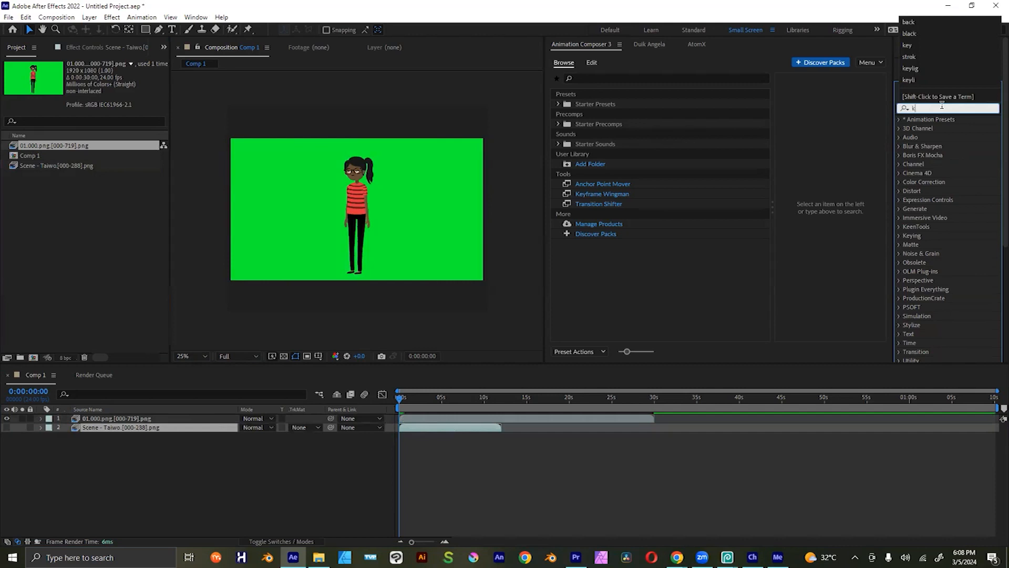
type("eyli")
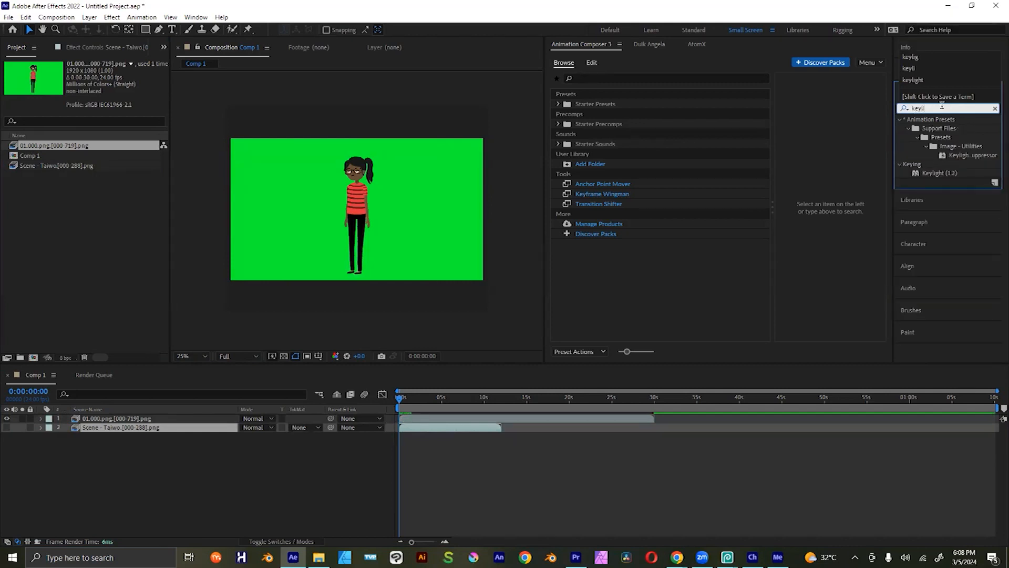
left_click(946, 174)
left_click_drag(938, 177, 425, 420)
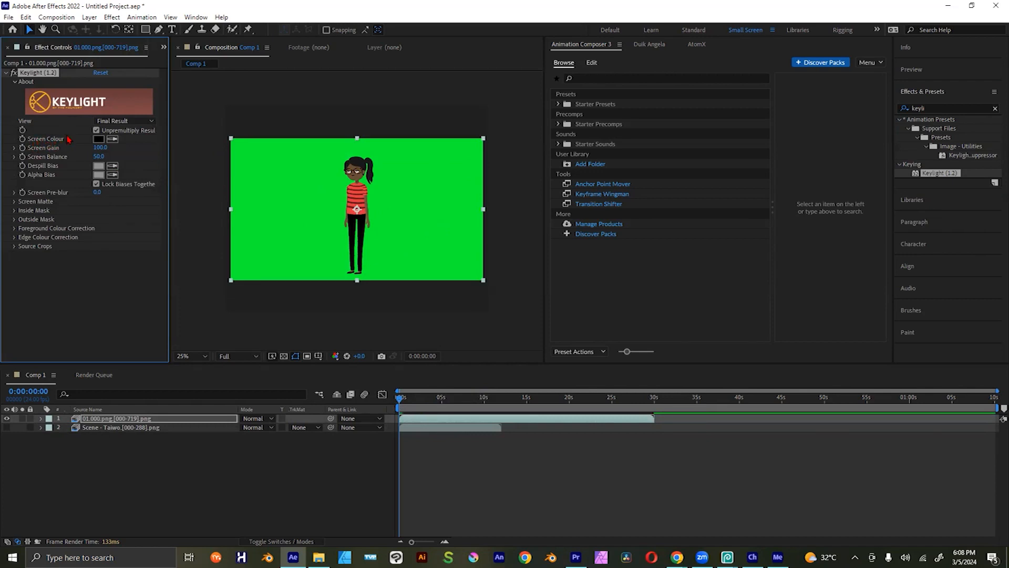
Step: Key out the background by sampling its green as Keylight's Screen Colour, and check the result on the transparency grid and at 0:00:01:03
left_click(113, 139)
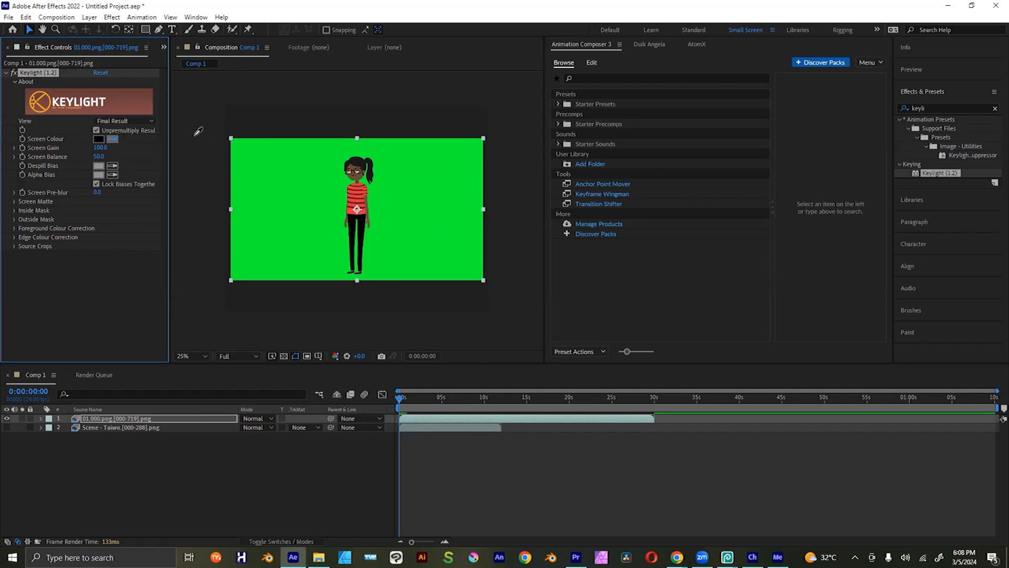
left_click(271, 181)
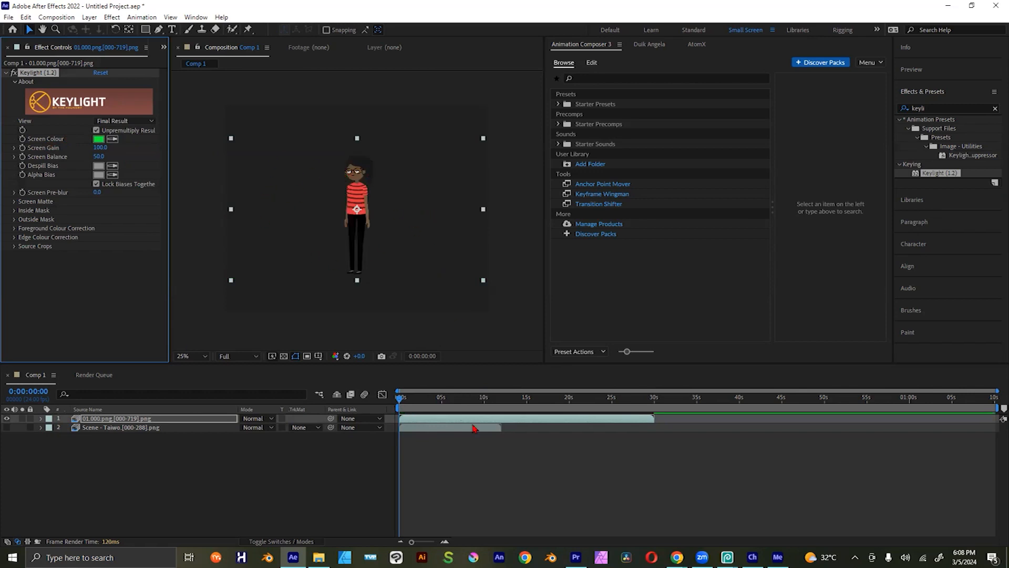
left_click(287, 357)
left_click(286, 357)
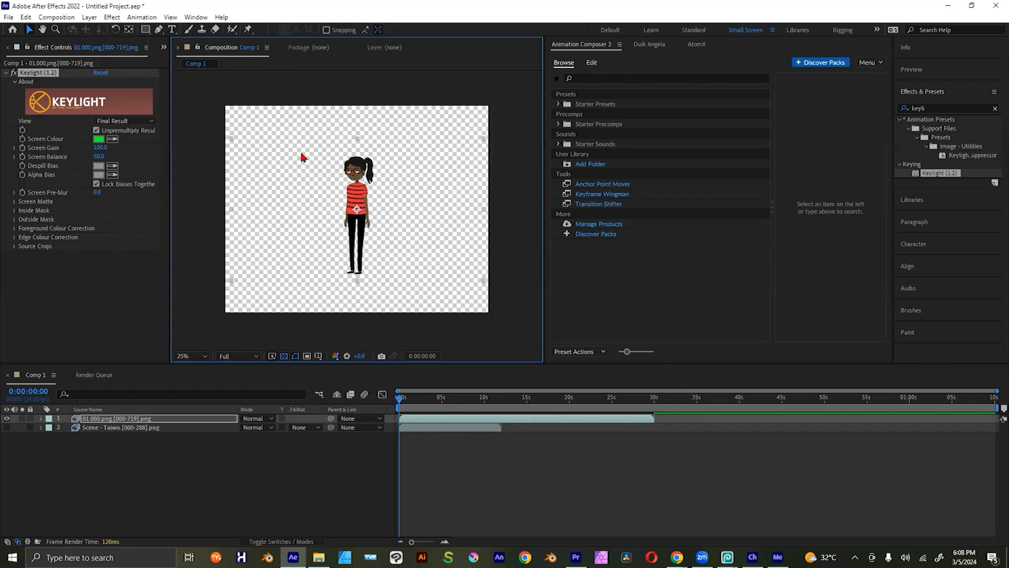
left_click(284, 356)
left_click(285, 356)
left_click(284, 357)
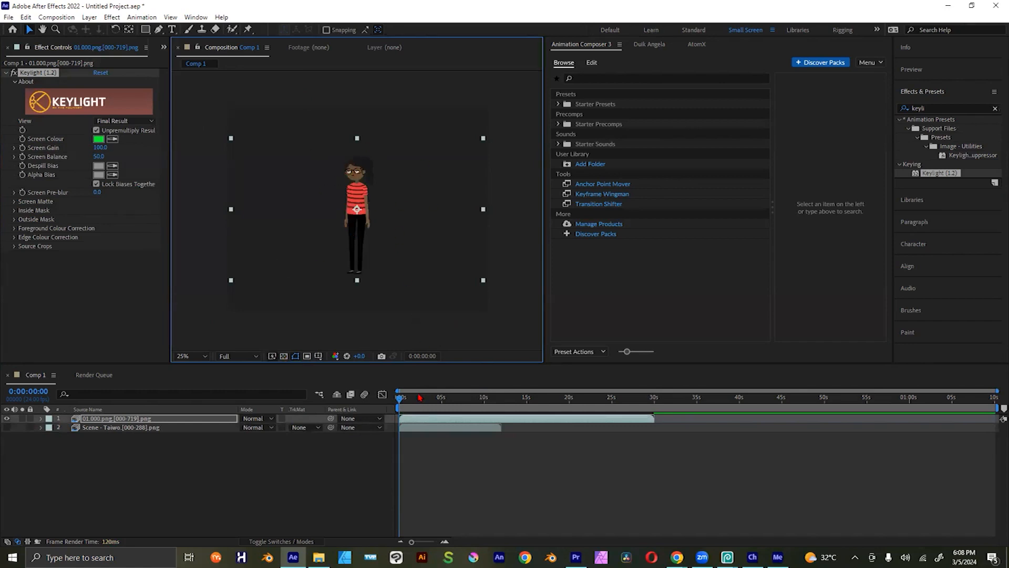
left_click_drag(423, 405, 409, 405)
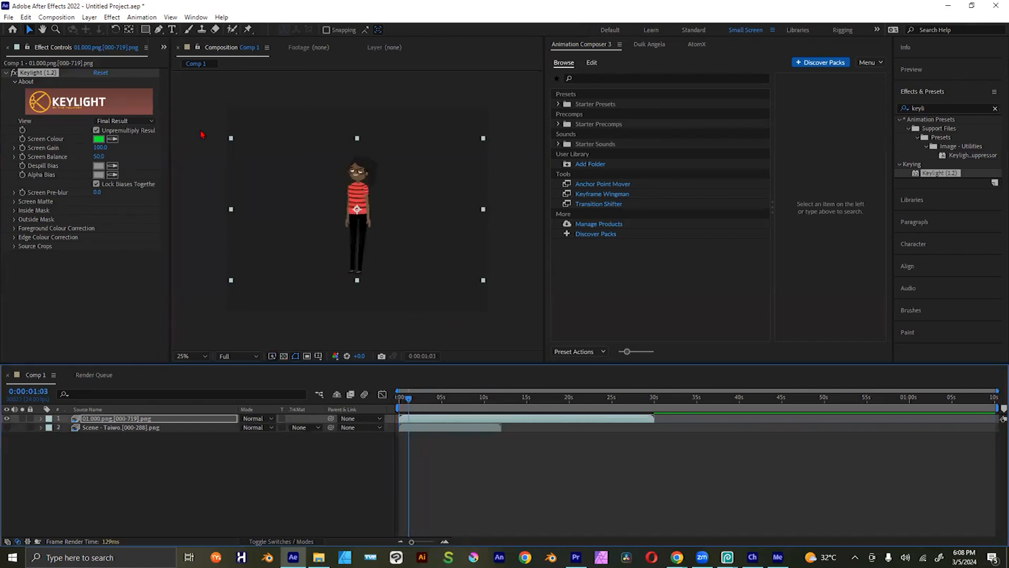
Step: Draw a wide purple rectangle as a floor across the composition's lower part and place it under the character's feet
left_click(146, 30)
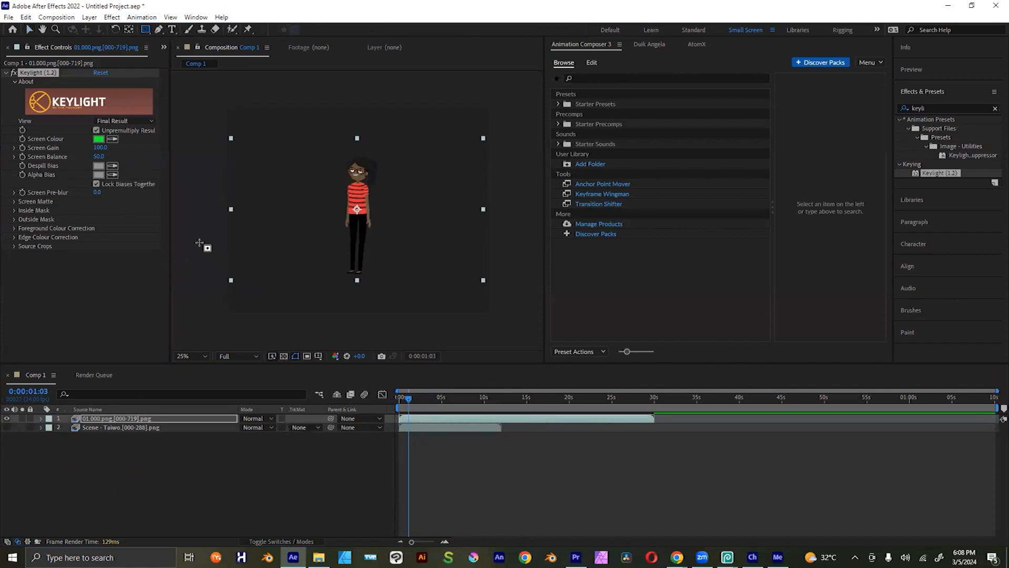
left_click(181, 462)
left_click_drag(257, 279, 543, 316)
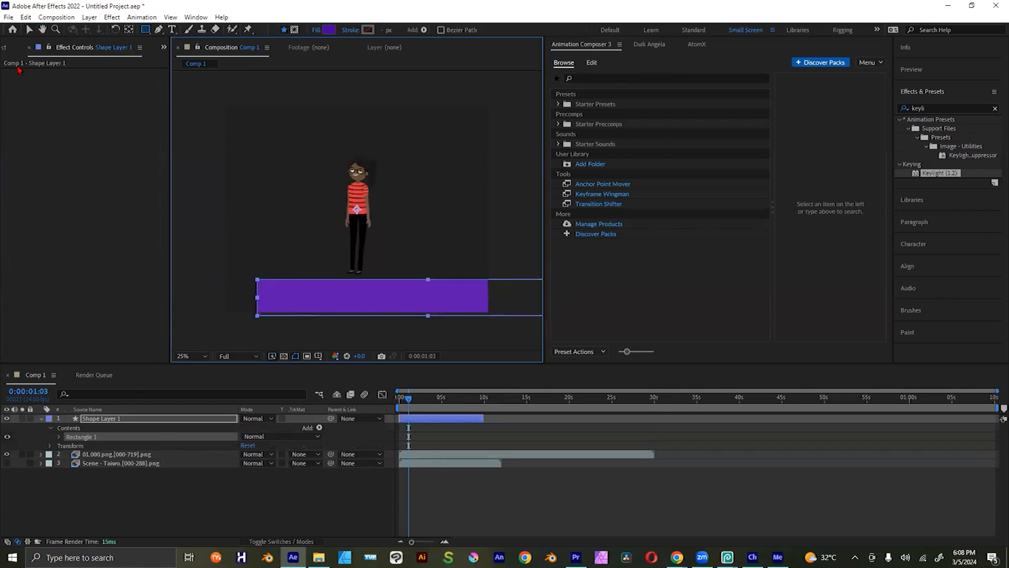
key("v")
left_click(455, 303)
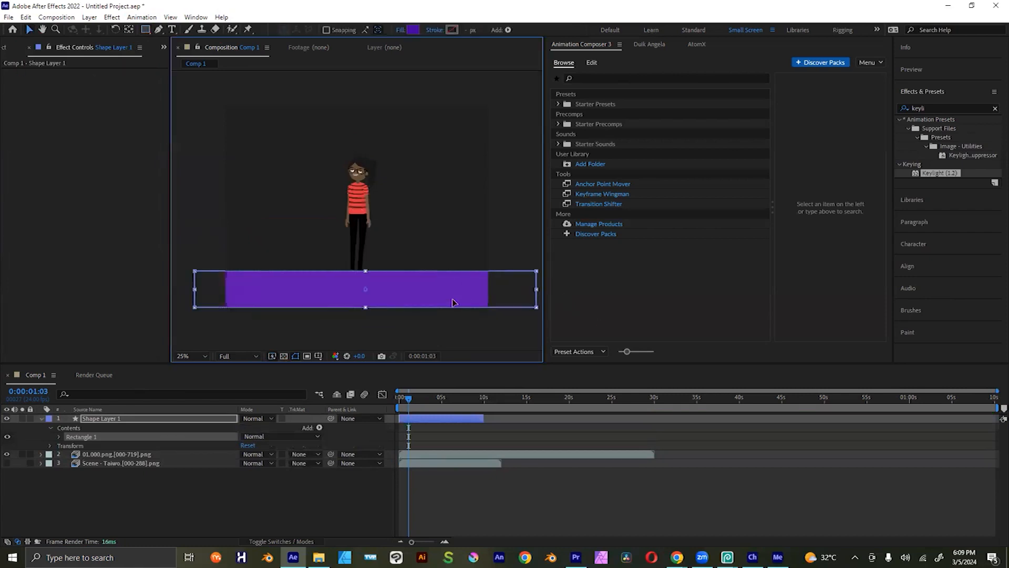
left_click_drag(449, 307, 449, 289)
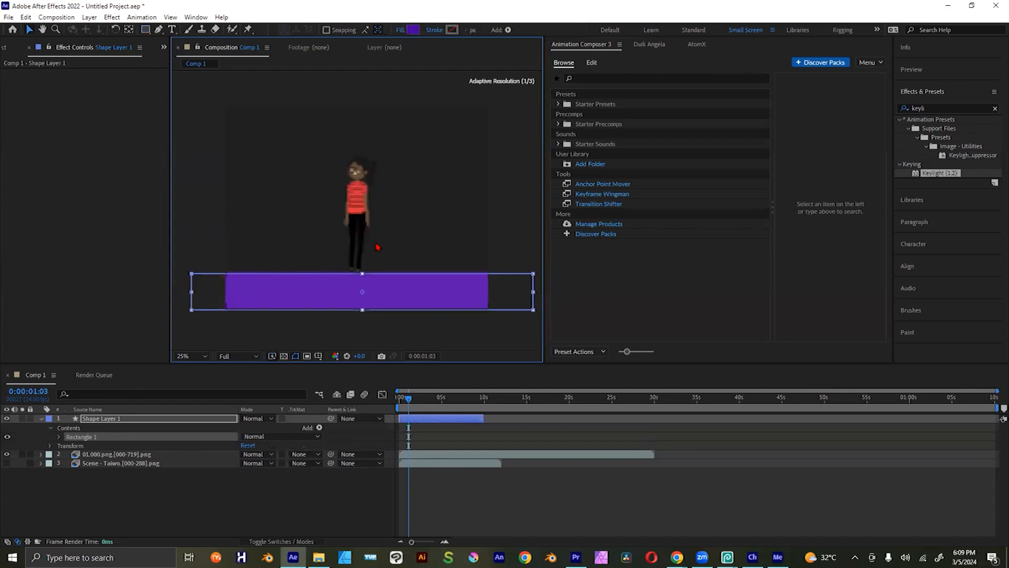
Step: Move the purple rectangle's shape layer below the 01.000.png sequence in the layer order
left_click(64, 208)
key("Escape")
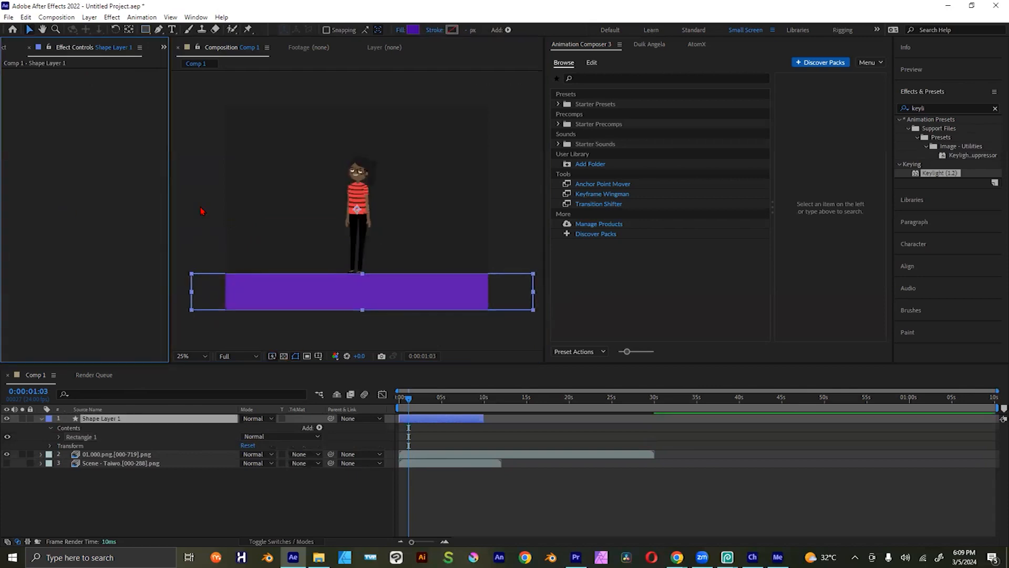
left_click(396, 278)
left_click_drag(105, 419, 119, 460)
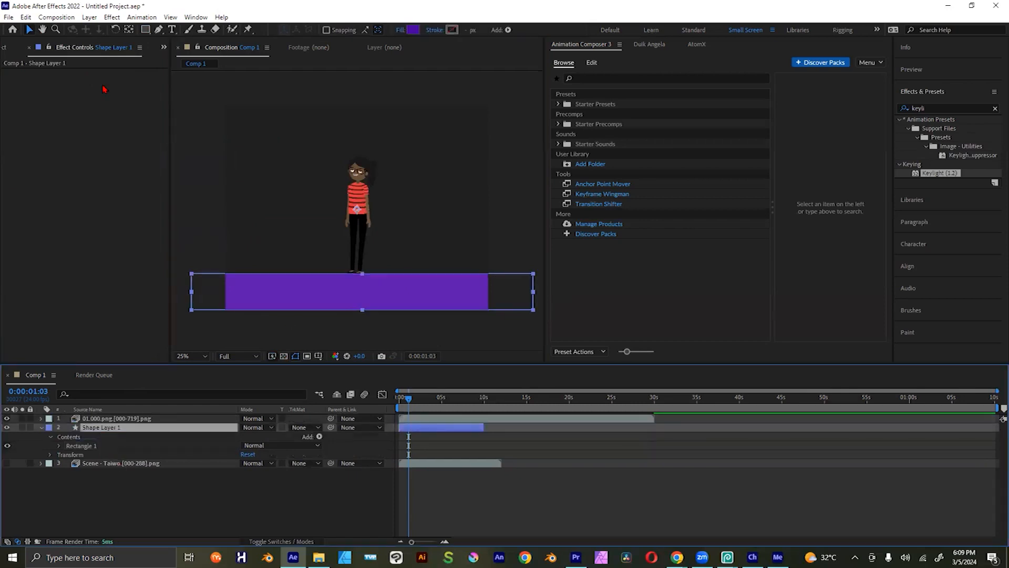
Step: Try moving the purple rectangle up behind the character, and undo the move
left_click_drag(308, 298, 303, 202)
left_click_drag(309, 238, 306, 194)
key("ctrl+z")
Step: With nothing selected, draw a closed purple hill shape with the Pen tool, with two curved peaks and a base overlapping the floor rectangle
left_click(78, 214)
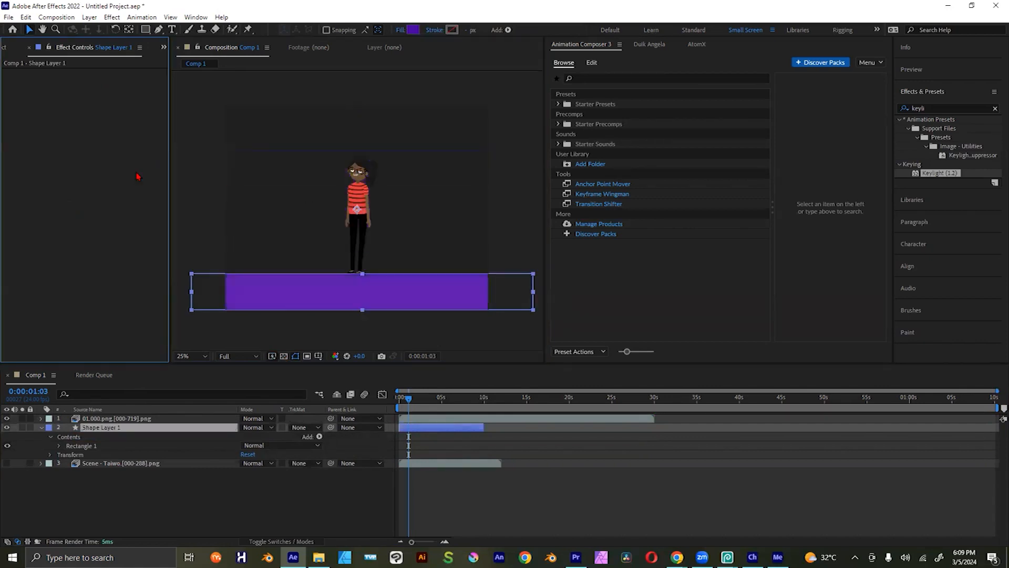
key("ctrl+shift+a")
left_click(159, 30)
left_click(219, 262)
left_click_drag(289, 197, 319, 160)
left_click_drag(341, 197, 525, 225)
left_click_drag(541, 263, 547, 285)
left_click(520, 286)
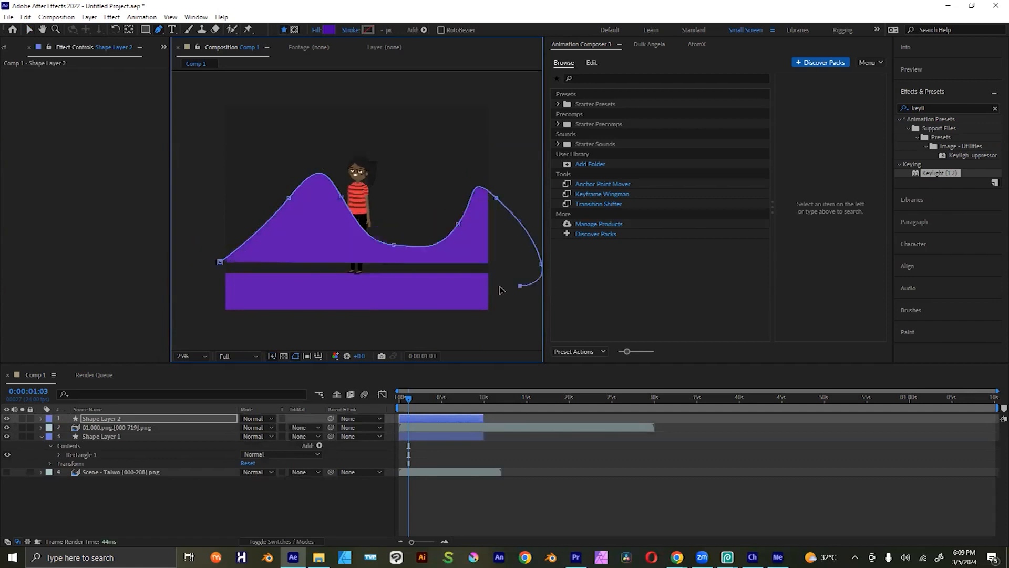
left_click(385, 282)
left_click(324, 283)
left_click(241, 289)
left_click(195, 286)
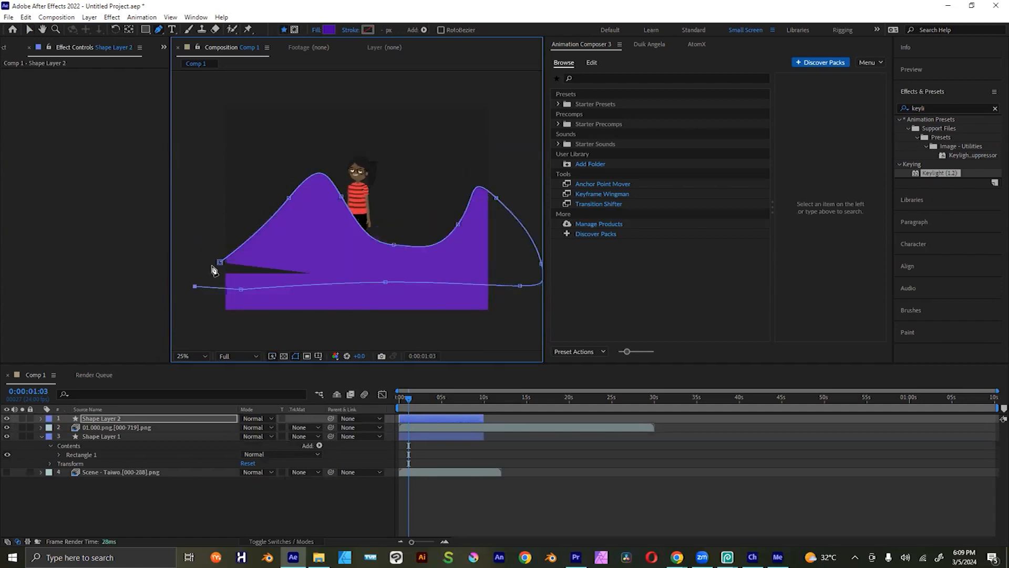
left_click_drag(220, 262, 258, 235)
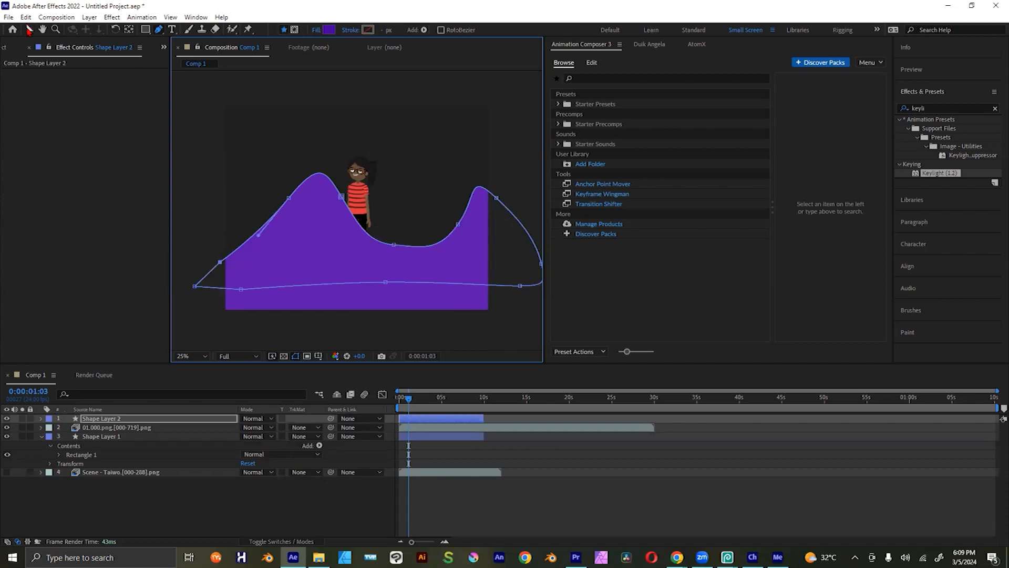
Step: Fill the hill shape with dark purple 190338 and move its layer below the floor rectangle's shape layer
left_click(29, 30)
left_click(413, 29)
left_click_drag(839, 212, 850, 263)
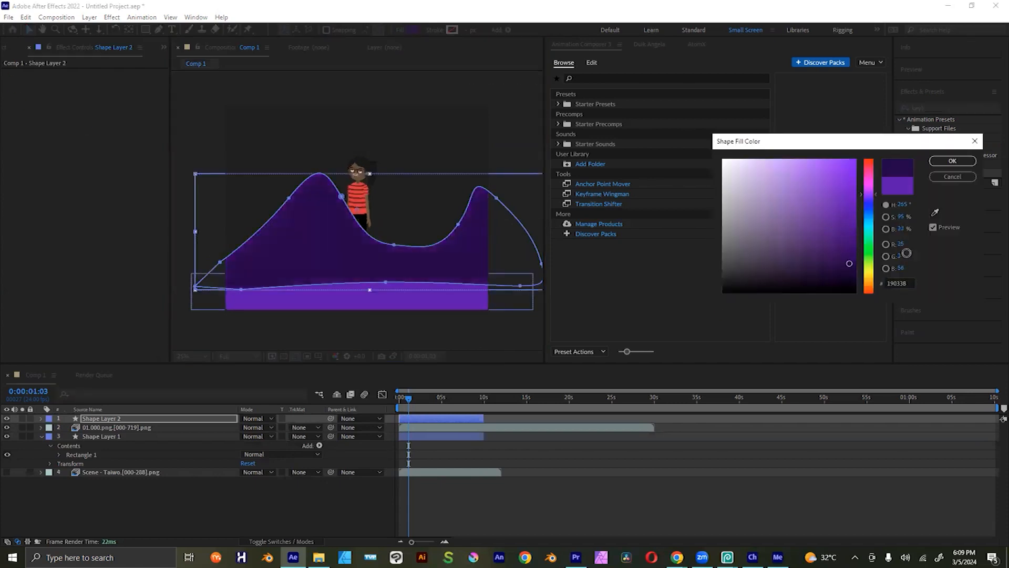
left_click(953, 161)
left_click_drag(129, 420, 122, 445)
left_click(565, 496)
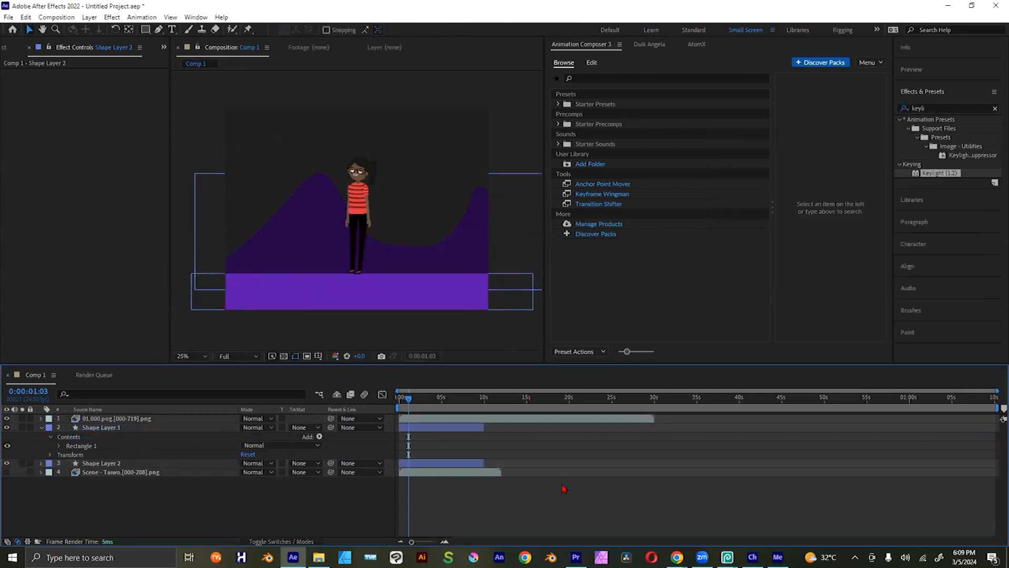
Step: Draw a wide sky rectangle from above the composition's top edge down to the floor and fill it with blue 1D82D8
left_click(145, 30)
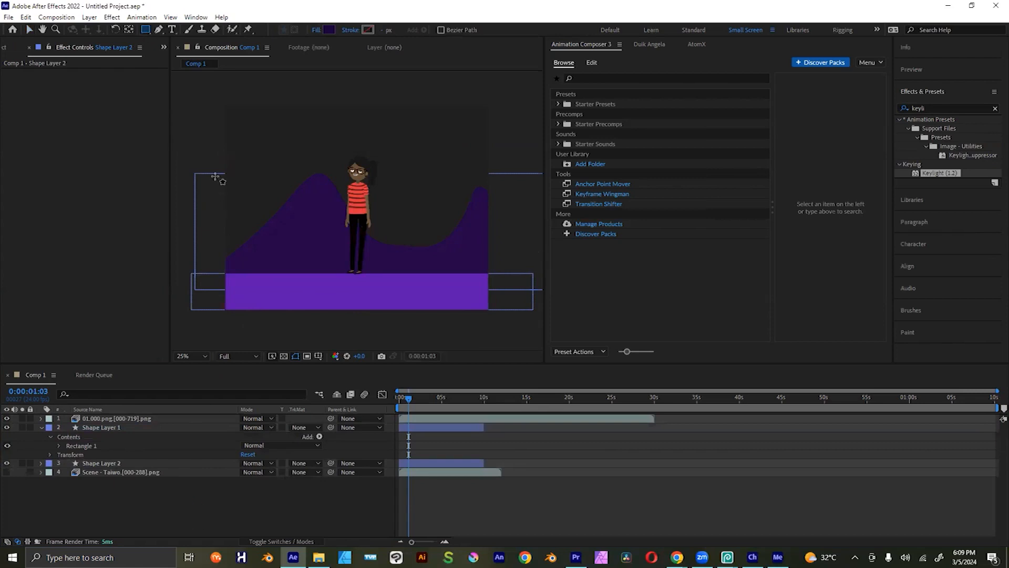
left_click_drag(191, 92, 547, 279)
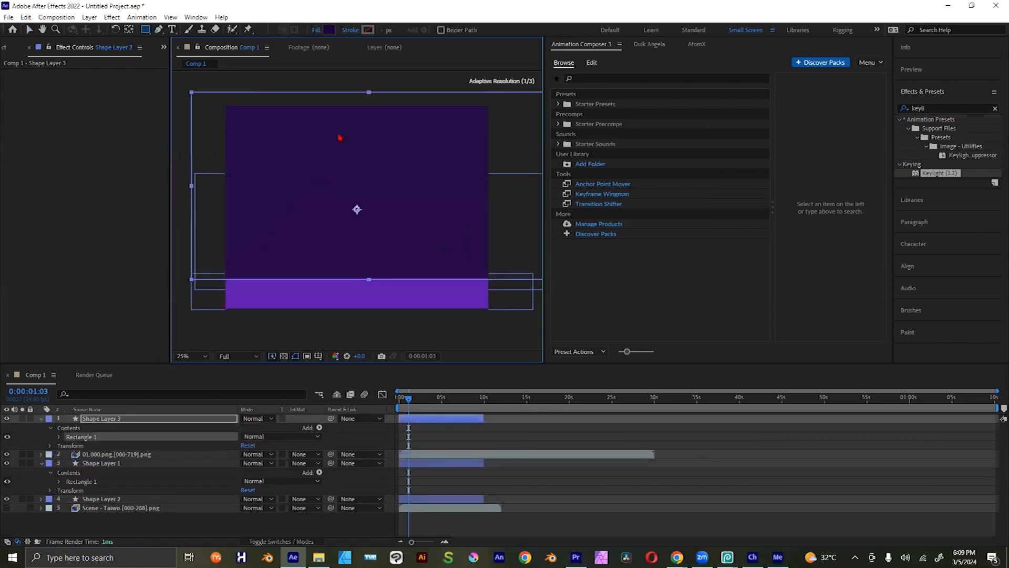
left_click(331, 31)
left_click(871, 217)
mouse_move(871, 216)
left_mouse_down()
mouse_move(873, 208)
mouse_move(872, 218)
mouse_move(839, 198)
mouse_move(839, 179)
left_mouse_up()
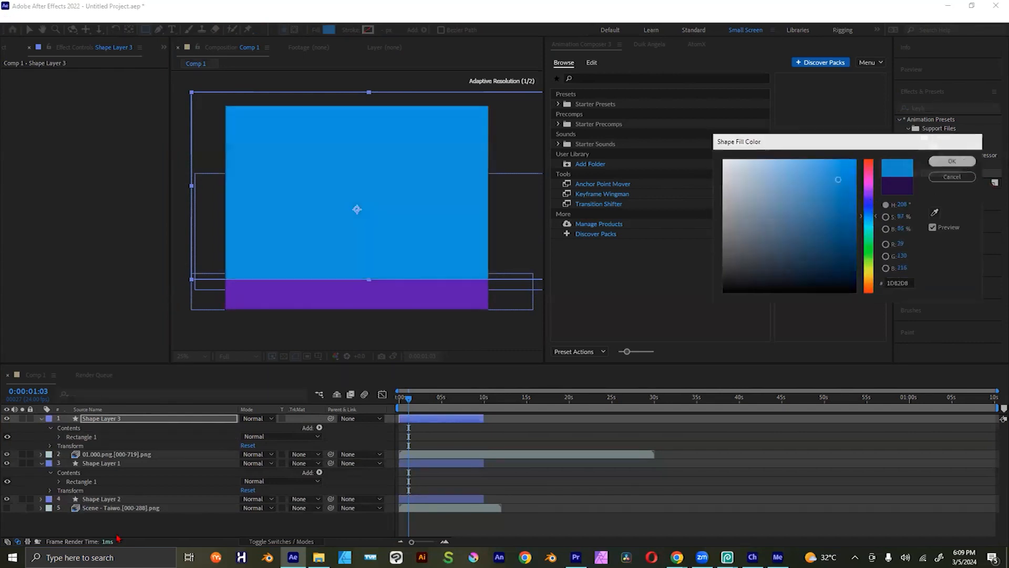
left_click(952, 161)
Step: Move the blue sky rectangle's layer below the hill's shape layer and clear the selection
left_click(117, 418)
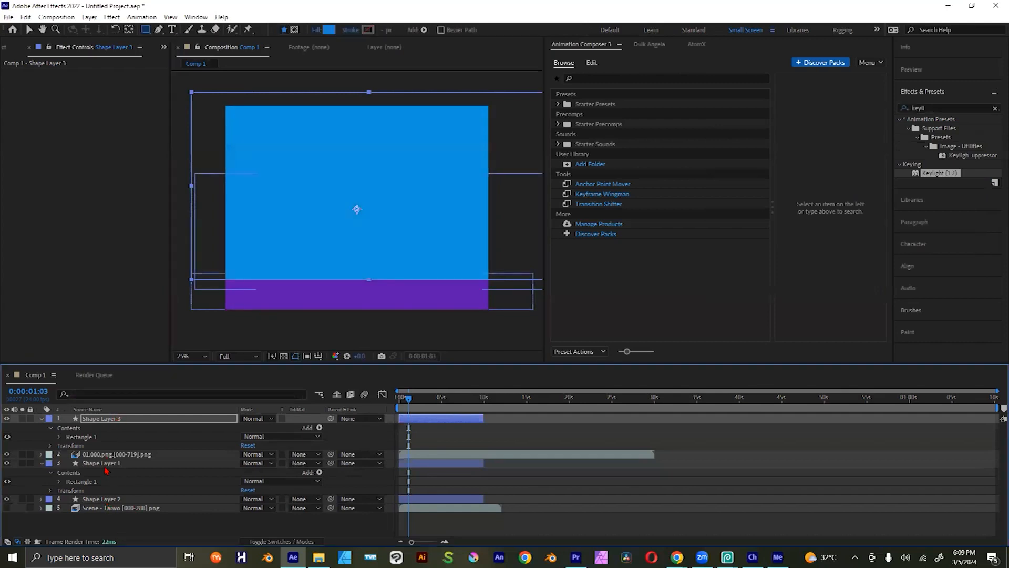
left_click_drag(105, 421, 116, 505)
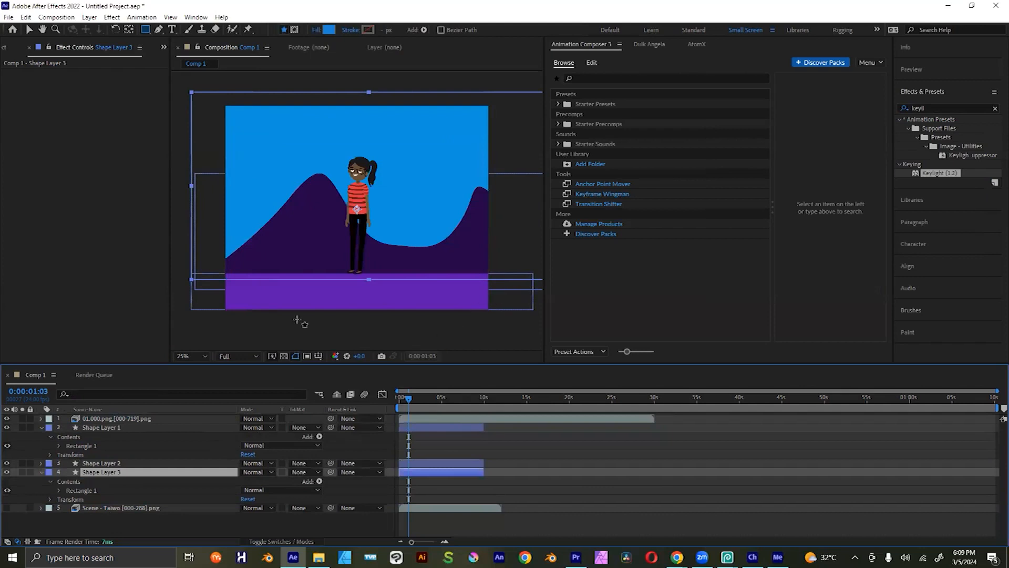
left_click(29, 30)
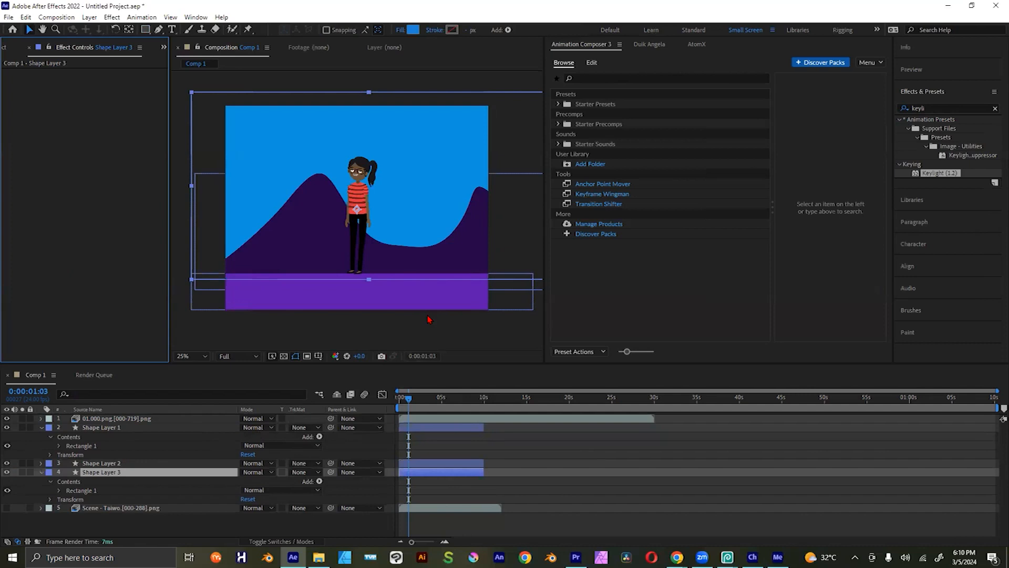
left_click(563, 491)
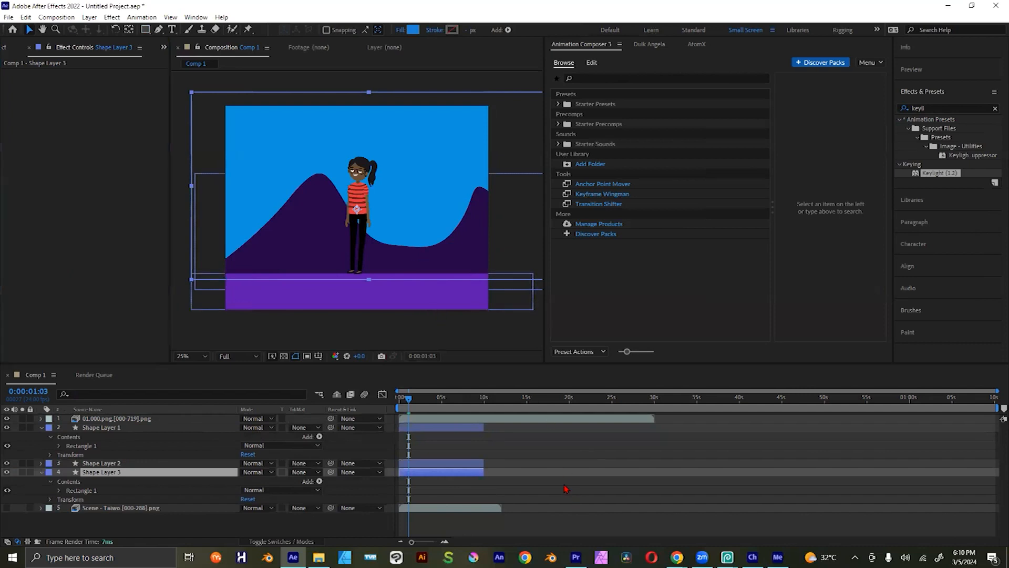
left_click_drag(943, 166, 398, 261)
left_click_drag(339, 199, 30, 123)
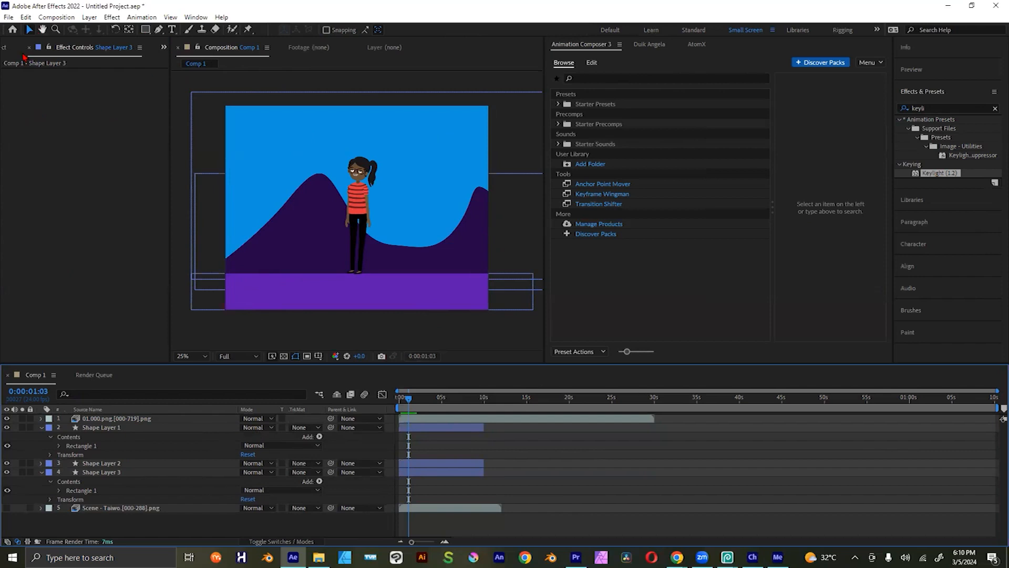
Step: Show the project's footage and preview the composited scene from the first frame
left_click(5, 47)
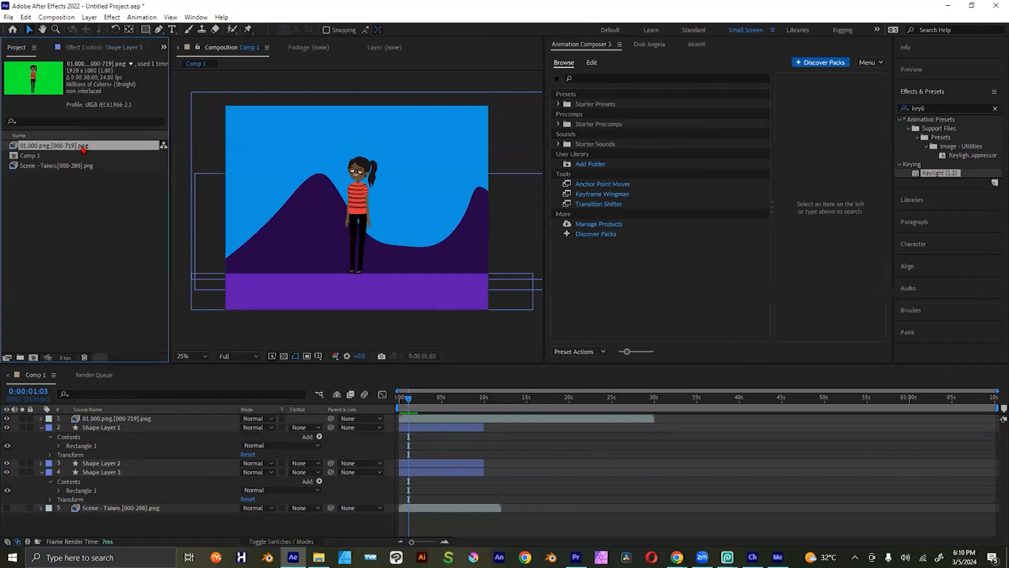
left_click_drag(410, 402, 383, 406)
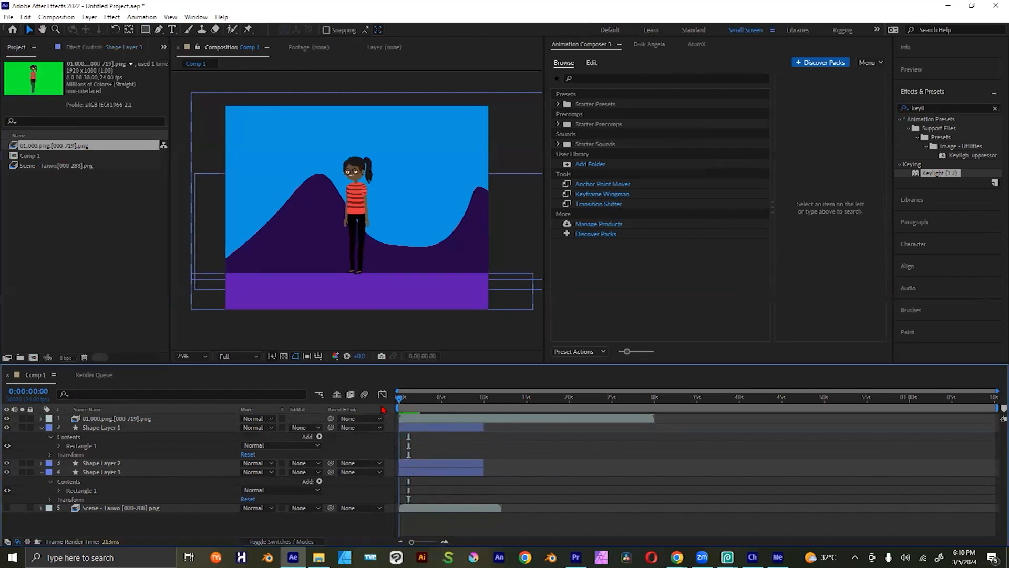
key("space")
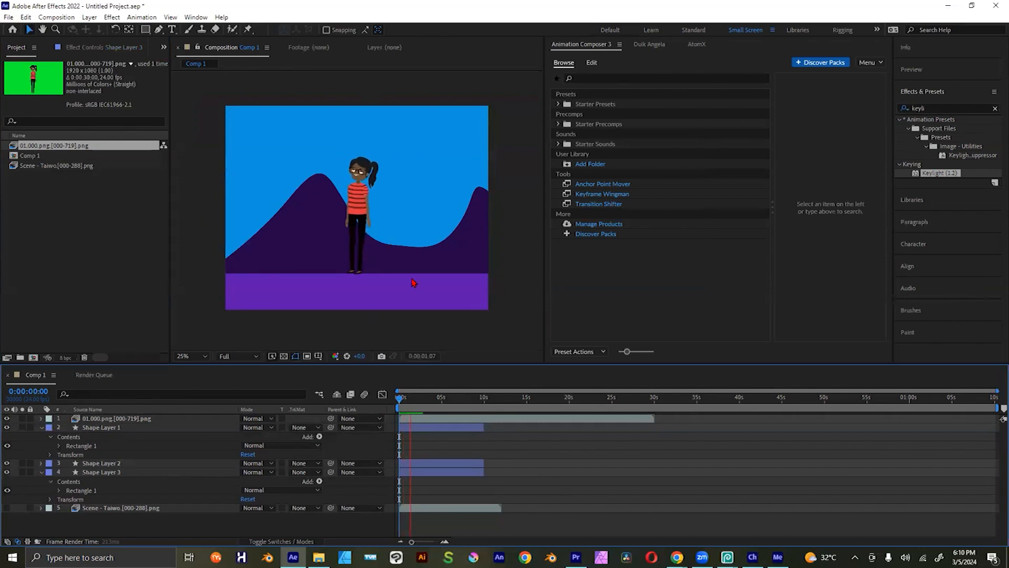
key("space")
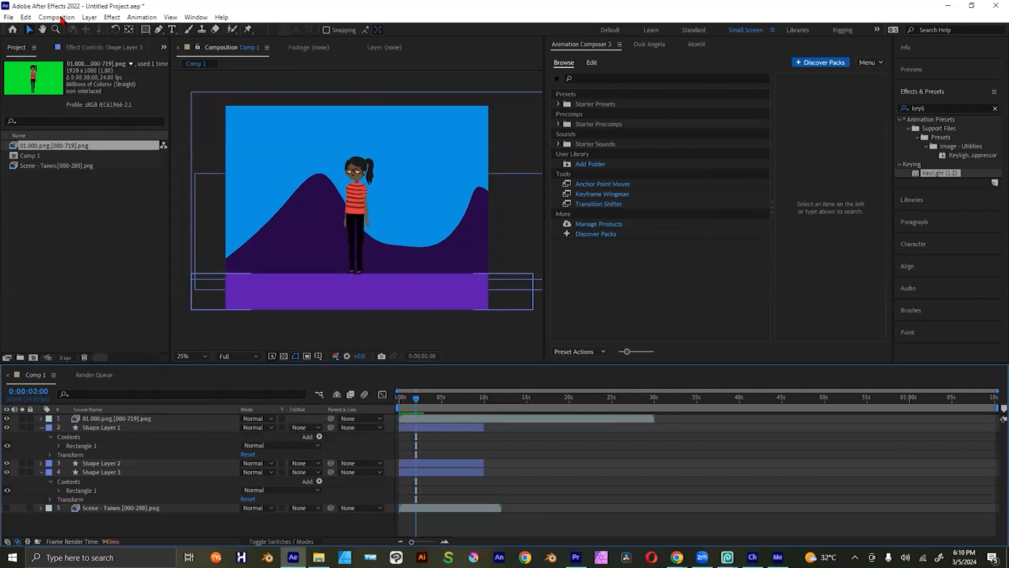
Step: Import 01.000.png.wav from the 01.000.png export folder and add it as the first layer of Comp 1
right_click(48, 238)
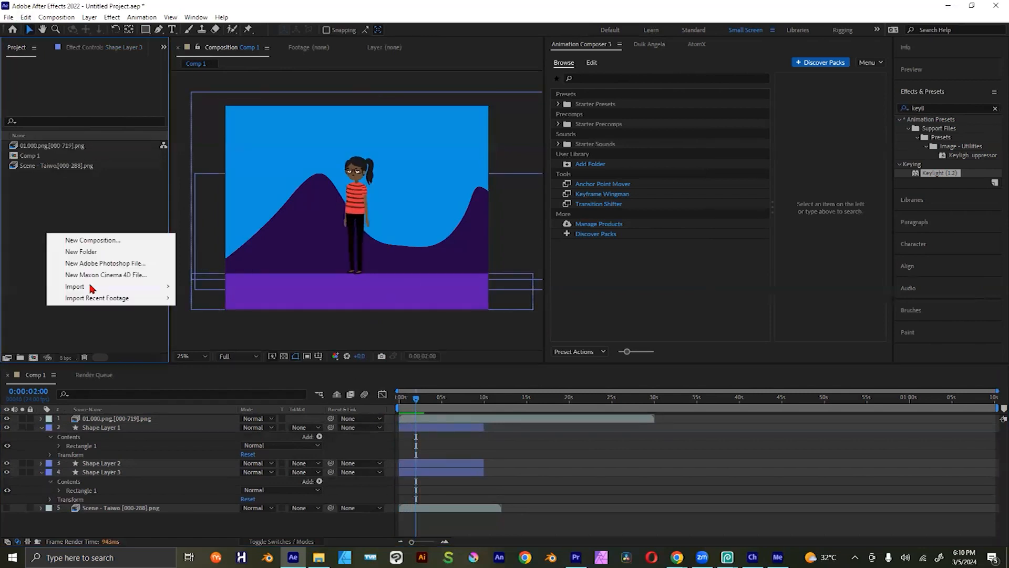
mouse_move(91, 288)
left_click(319, 286)
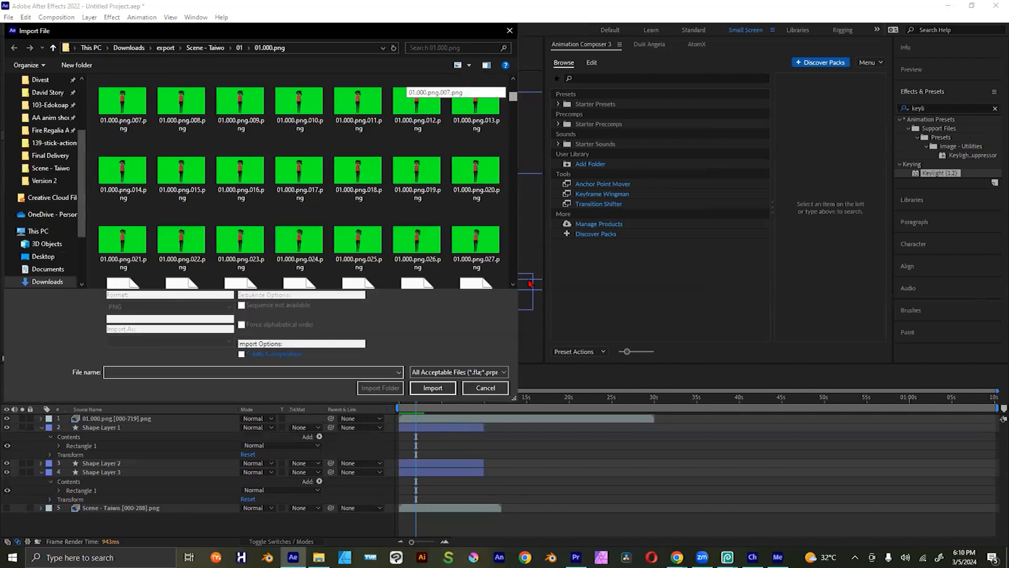
left_click_drag(529, 284, 531, 287)
double_click(130, 254)
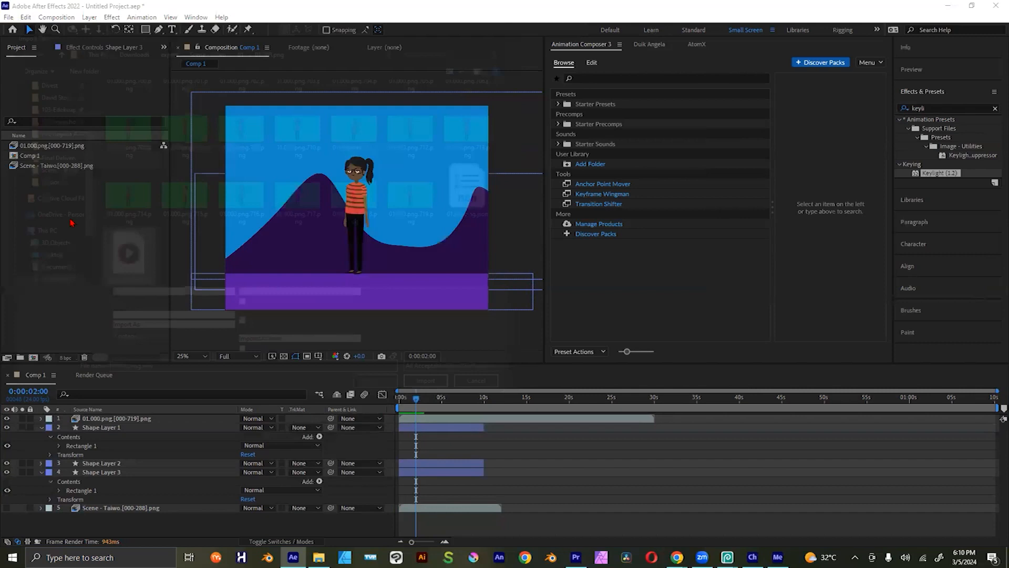
left_click_drag(58, 156, 403, 408)
Step: Preview the composition with its audio, then return to the first frame
key("space")
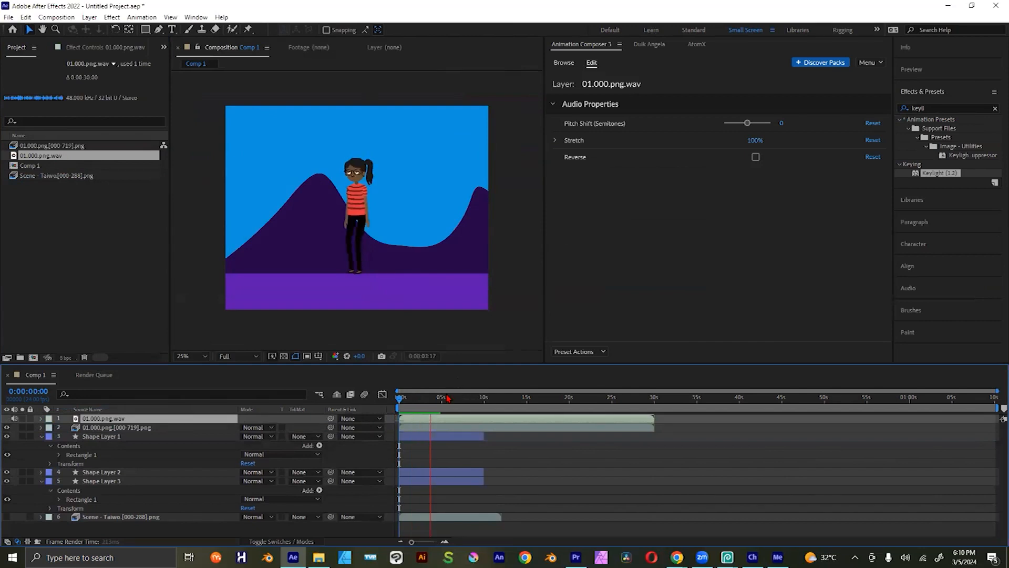
key("space")
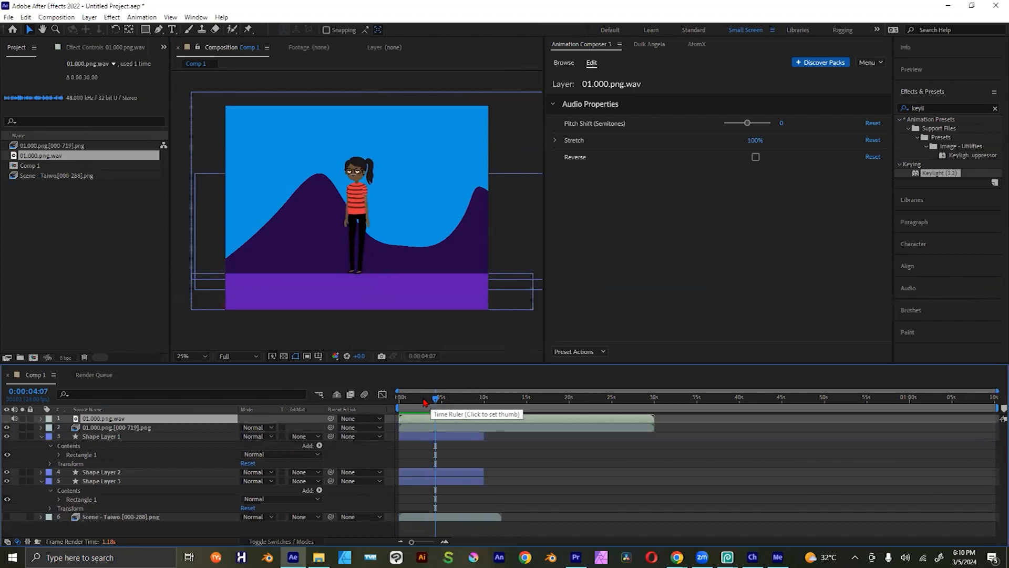
left_click(424, 402)
left_click_drag(430, 402, 406, 407)
key("Home")
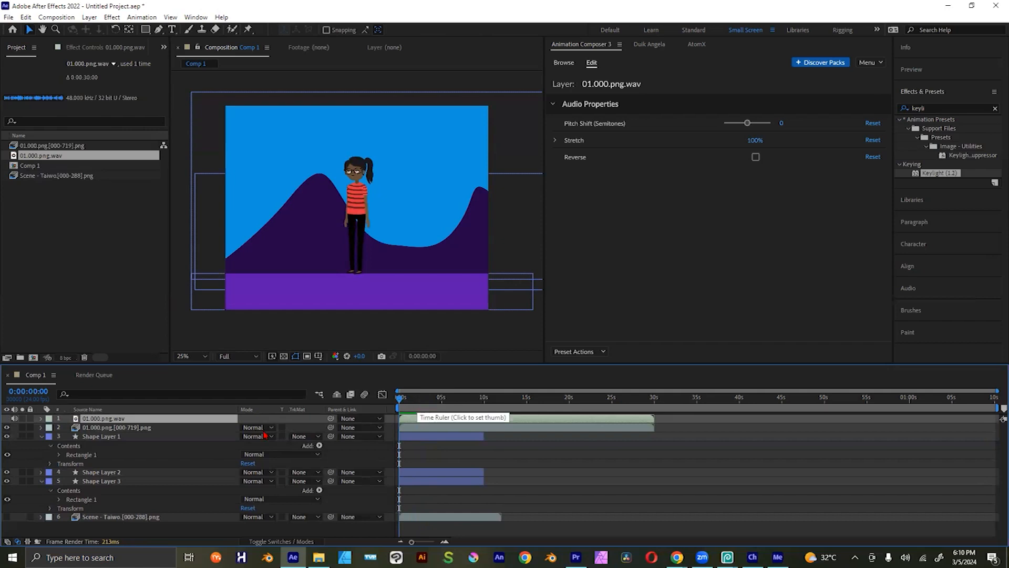
Step: Select the 01.000.png sequence layer and collapse the properties of Shape Layer 1 and Shape Layer 3
left_click(126, 428)
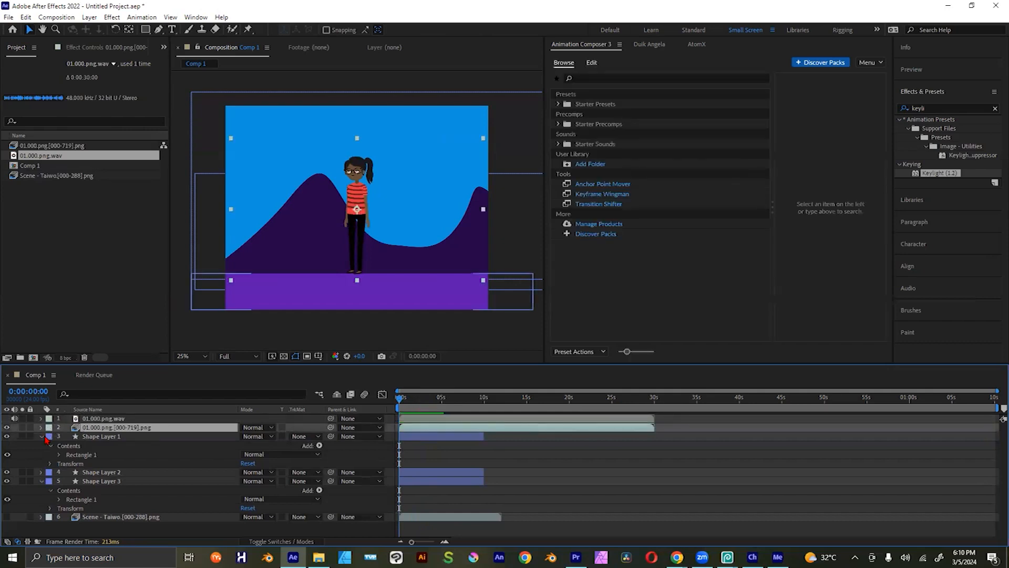
left_click(43, 438)
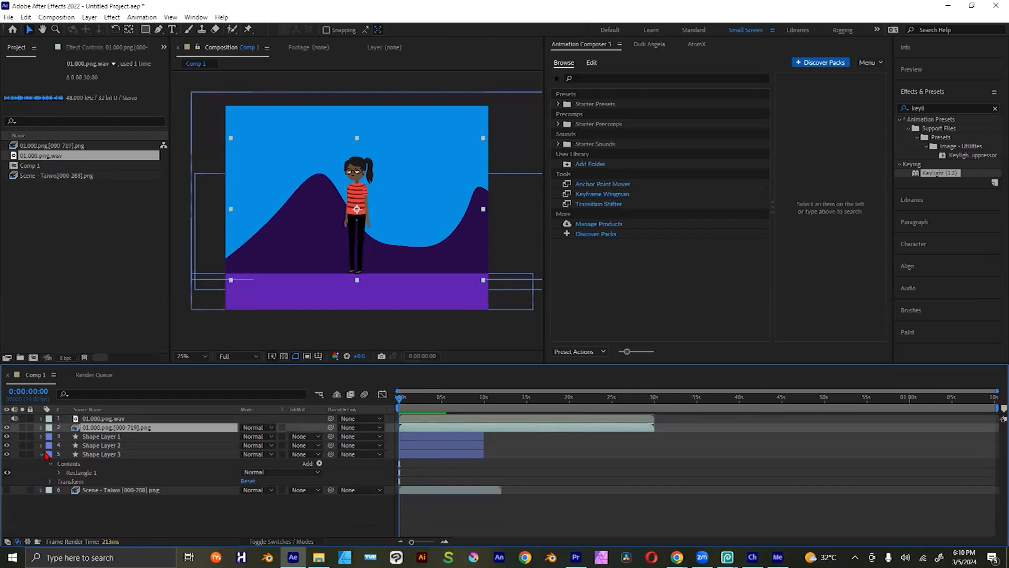
left_click(41, 455)
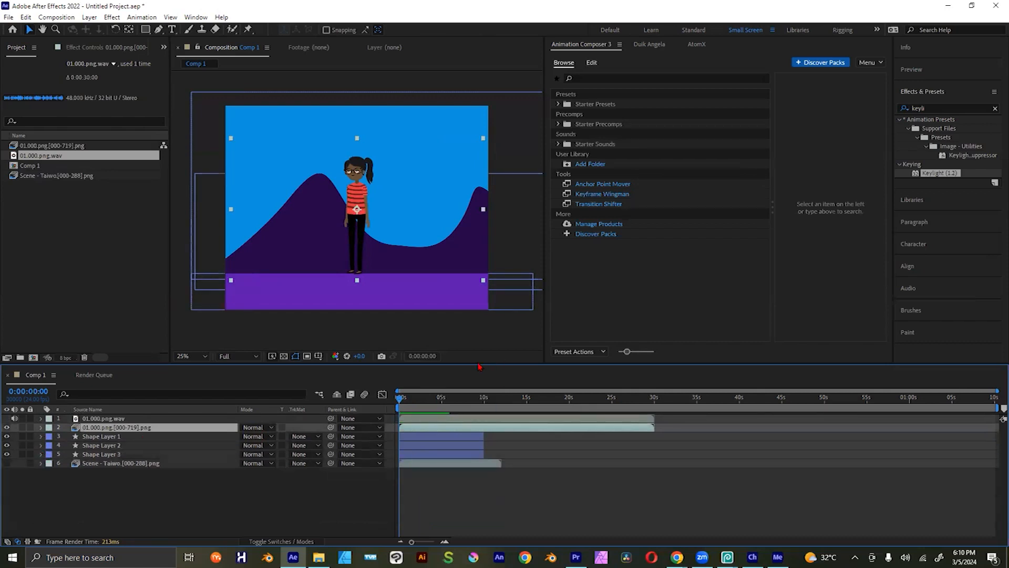
Step: Switch to Character Animator, place the playhead at 0:14:13 in the Taiwo scene and review the available puppet and timeline commands
left_click(949, 6)
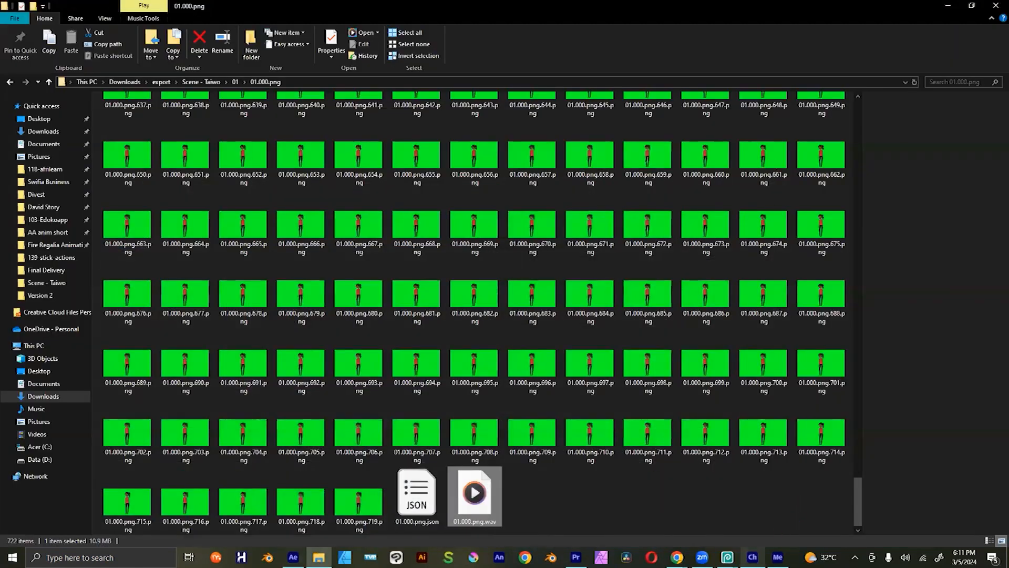
left_click(752, 557)
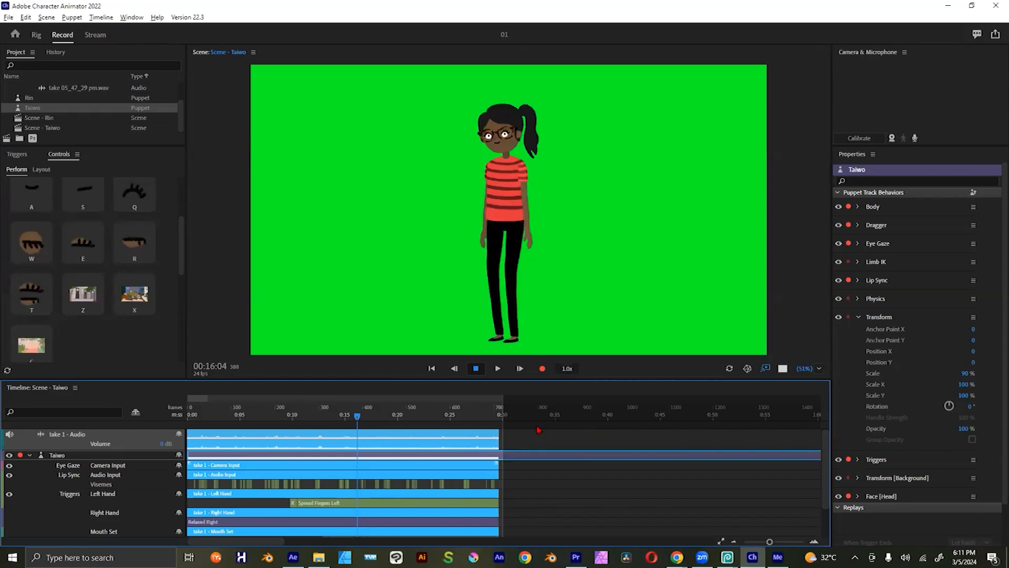
left_click(341, 416)
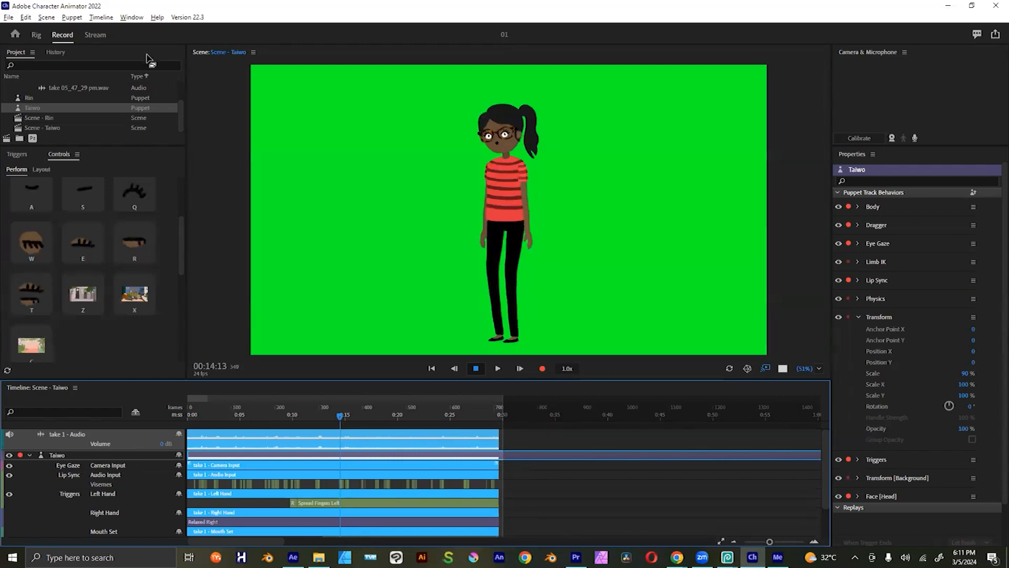
left_click(73, 18)
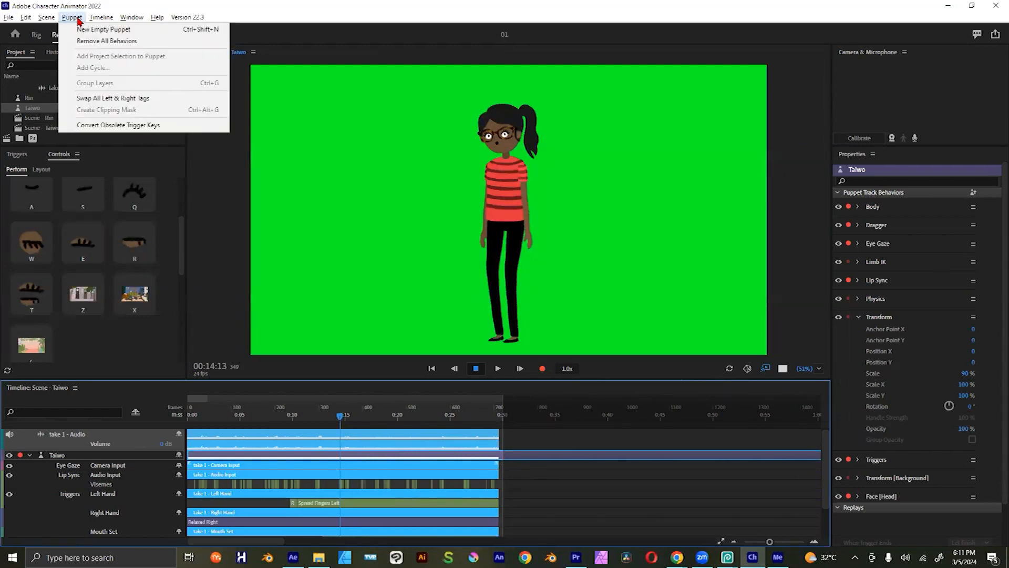
mouse_move(105, 19)
mouse_move(53, 20)
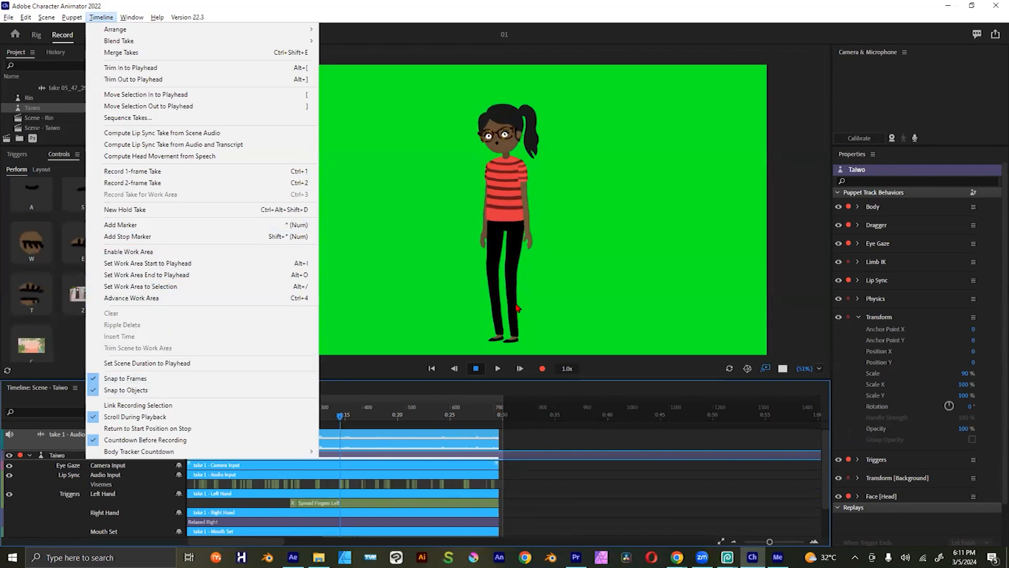
left_click(570, 508)
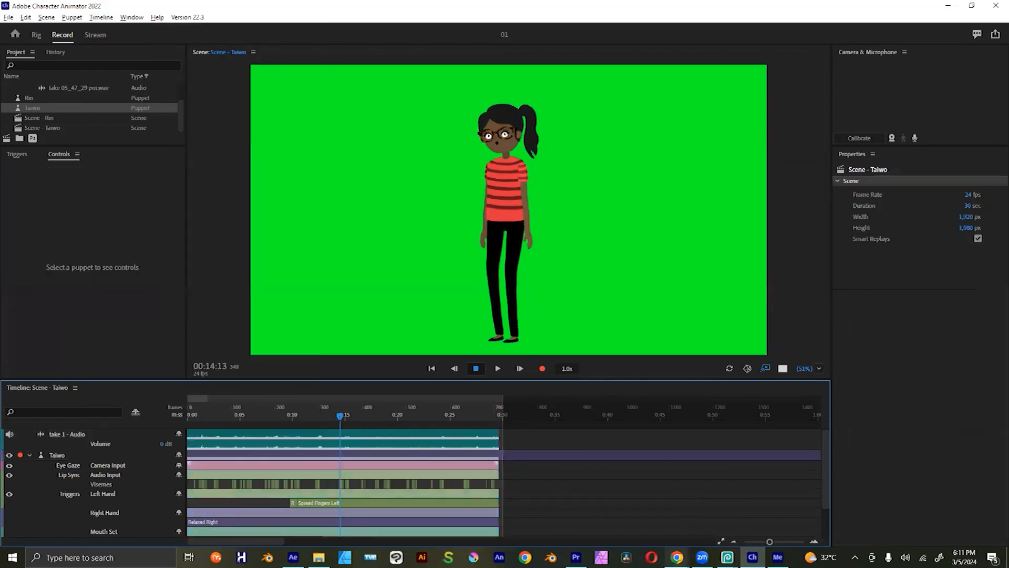
Step: Switch to Chrome and look over the Okay Samurai YouTube channel's Character Animator videos
mouse_move(677, 557)
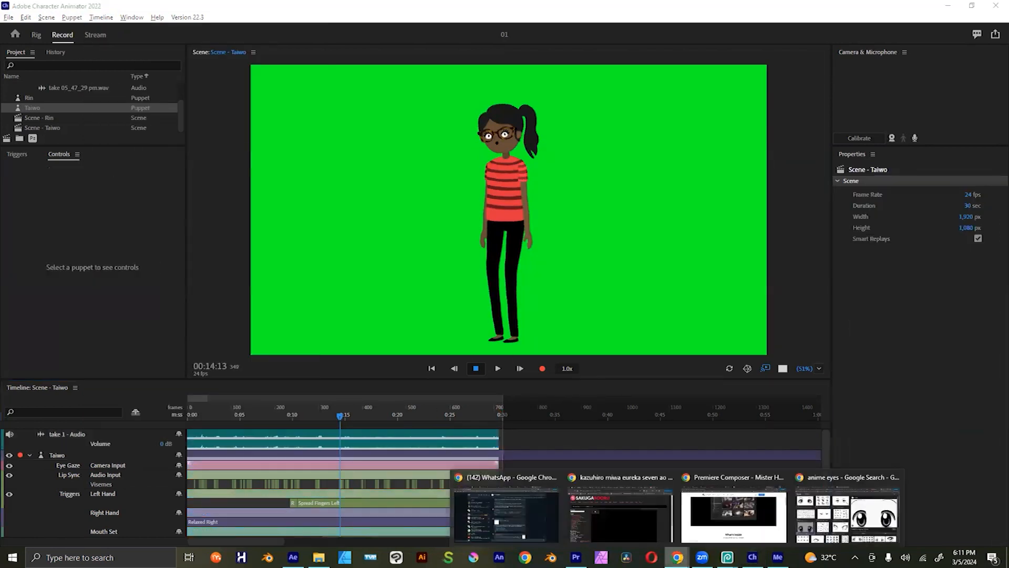
left_click(848, 513)
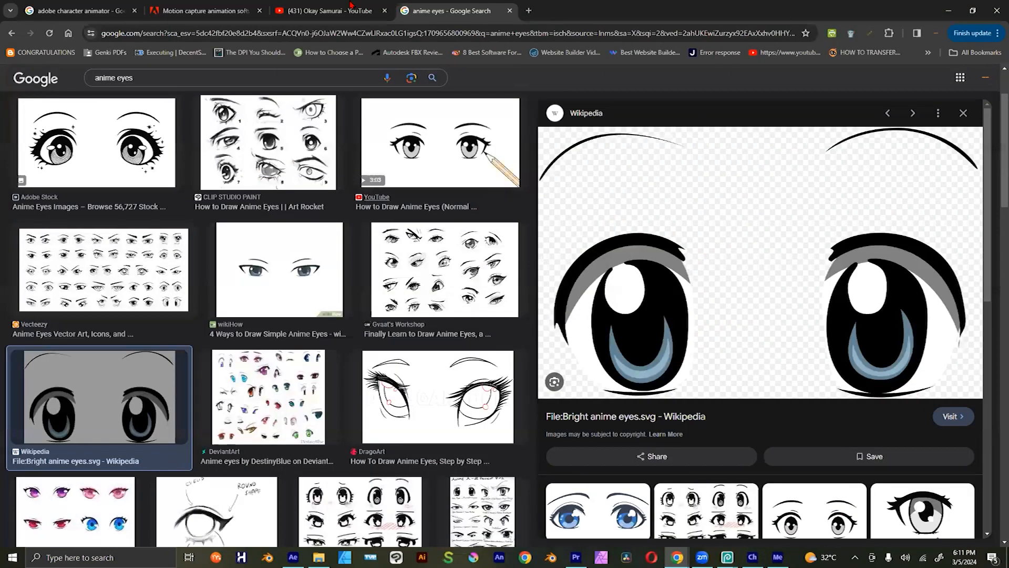
left_click(363, 11)
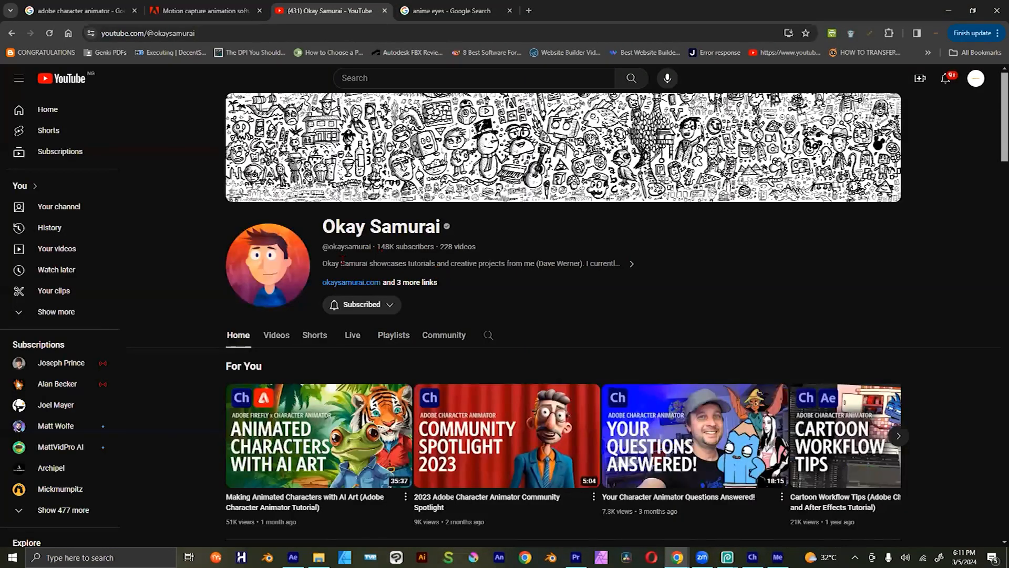
left_click_drag(336, 225, 393, 226)
scroll(516, 338, "down", 1)
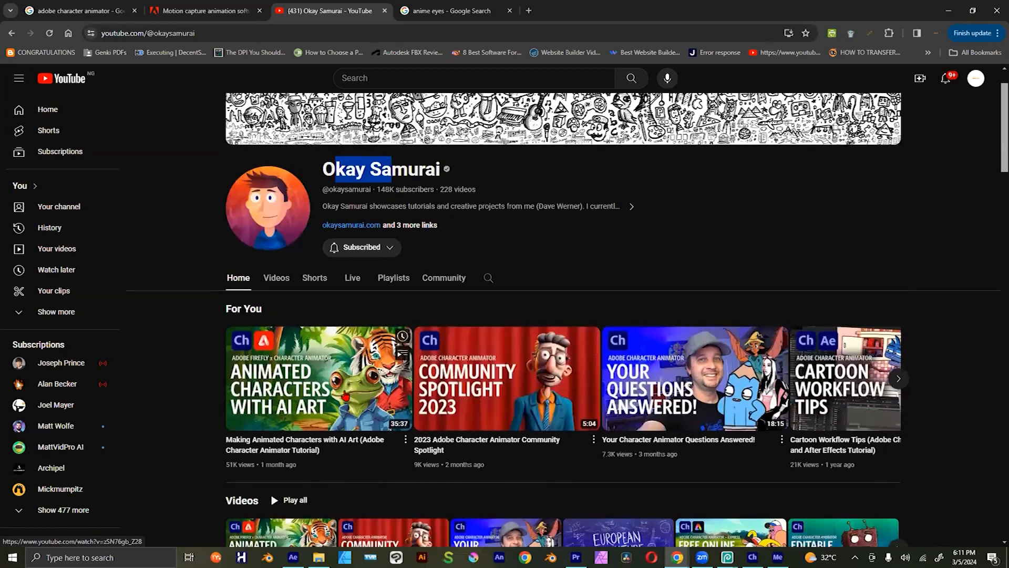
scroll(347, 395, "down", 1)
scroll(347, 394, "down", 1)
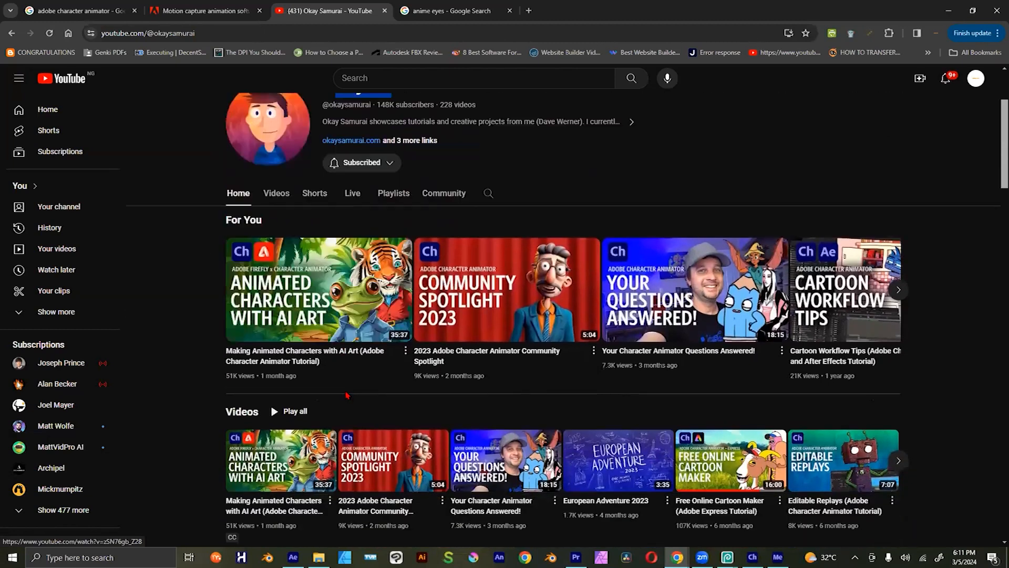
scroll(374, 376, "up", 2)
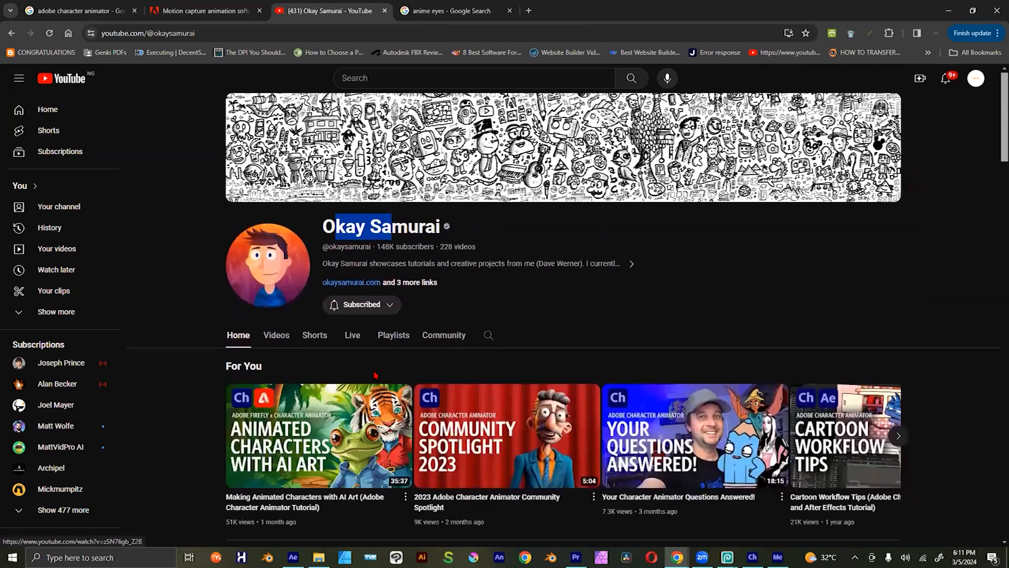
Step: Browse the Okay Samurai channel's home page, examining its recent videos, complete workflows, and beginner and intermediate Character Animator lessons
scroll(616, 345, "down", 3)
scroll(616, 345, "down", 2)
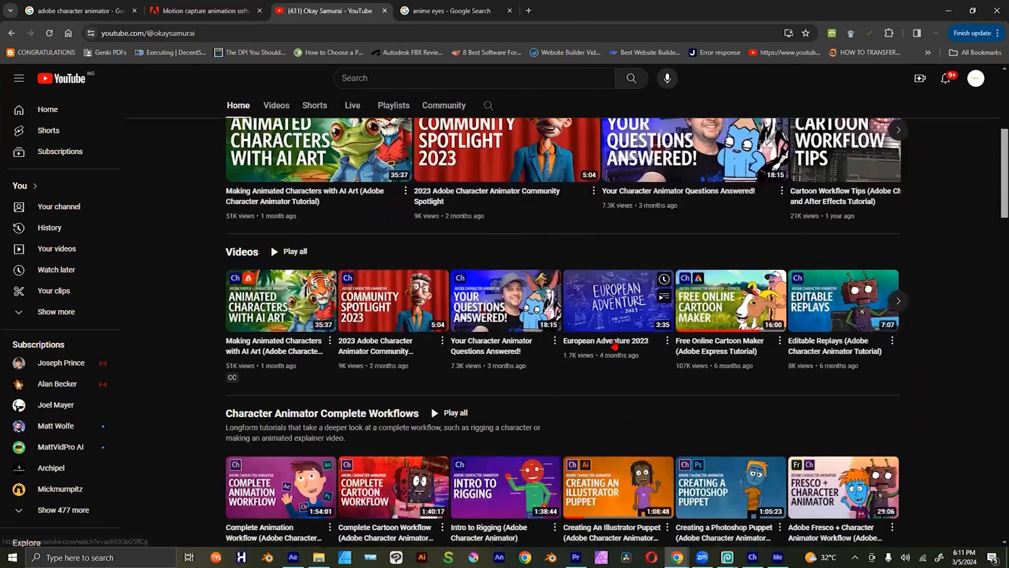
scroll(633, 345, "up", 1)
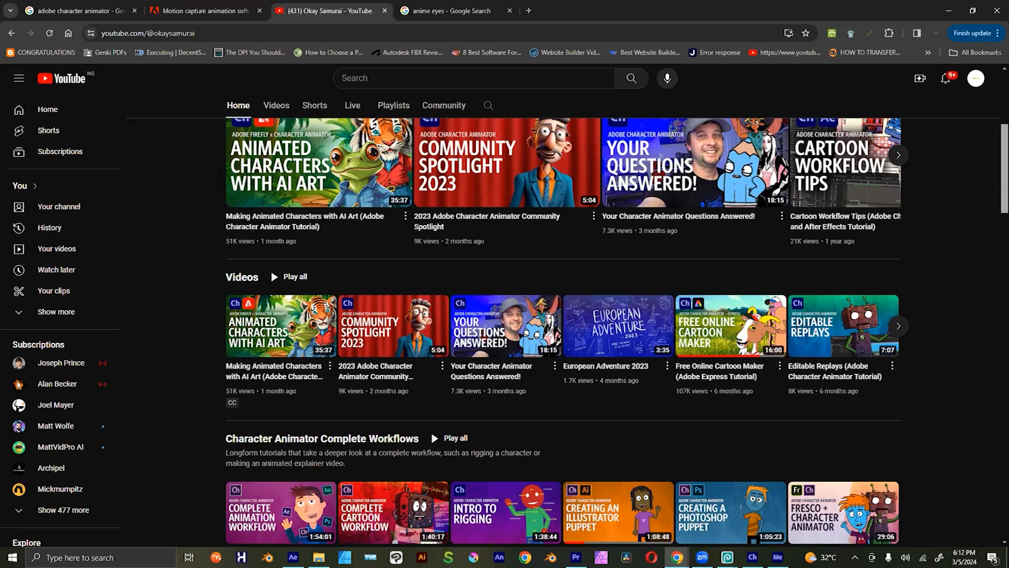
key("alt+Tab")
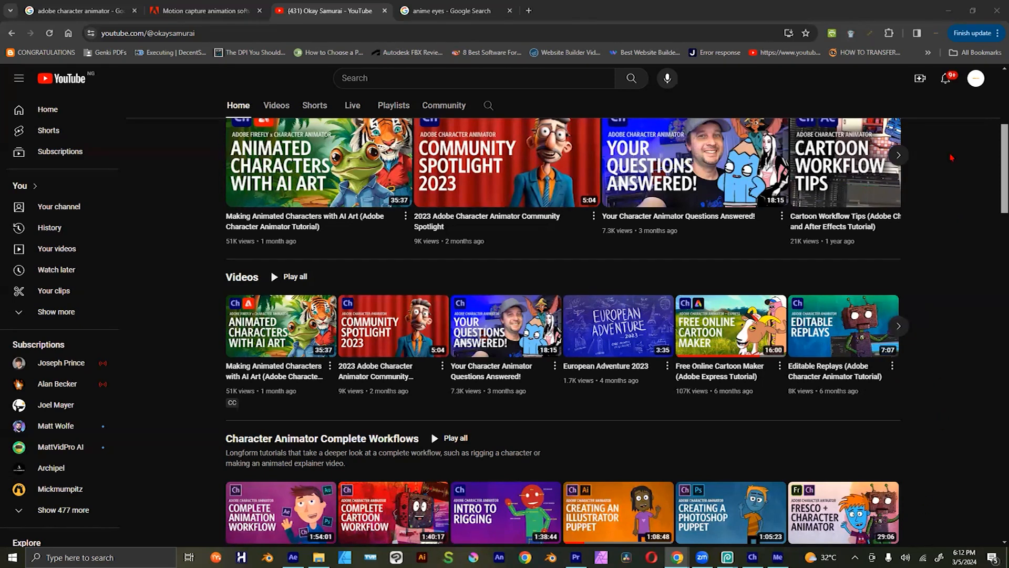
scroll(995, 215, "down", 5)
scroll(995, 215, "down", 3)
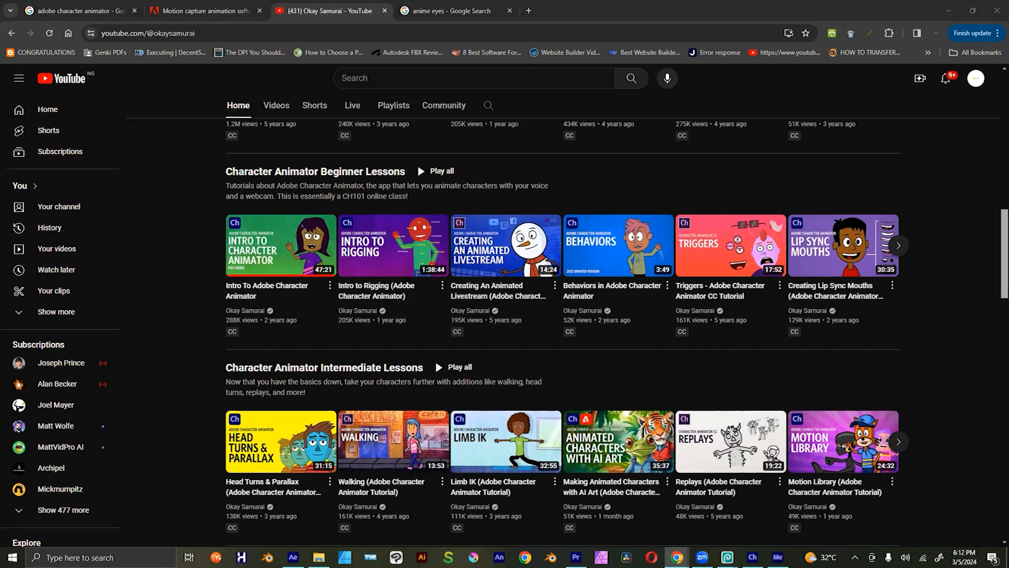
scroll(556, 312, "up", 8)
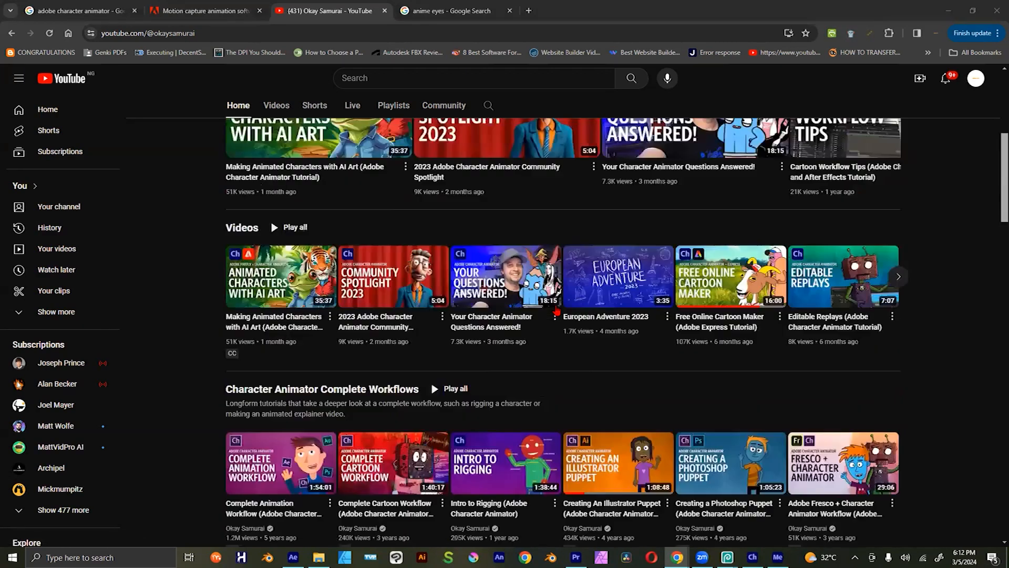
scroll(557, 312, "up", 6)
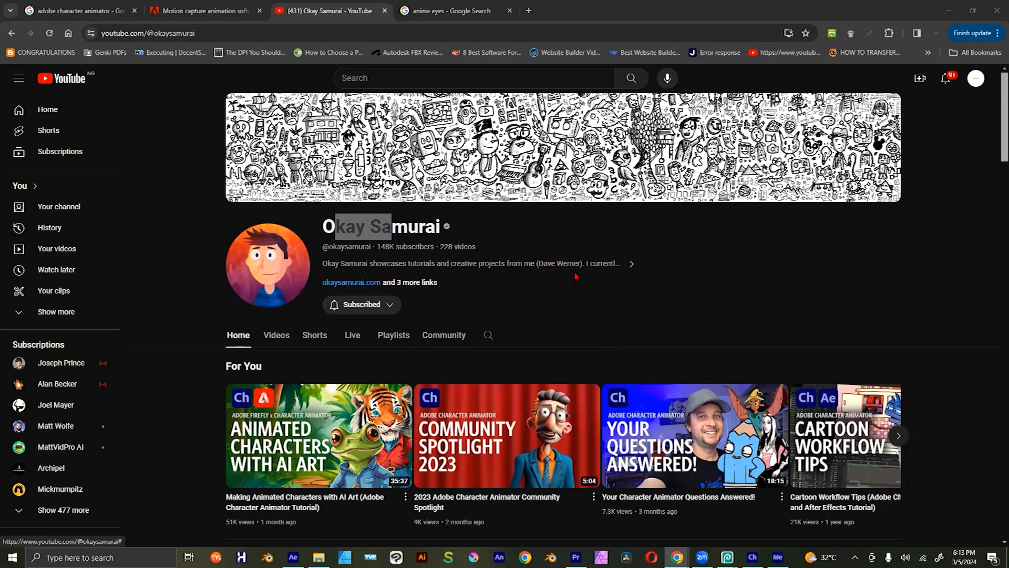
Step: Clear the text selection in the channel name and switch to Zoom's screen sharing meeting controls
left_click(619, 226)
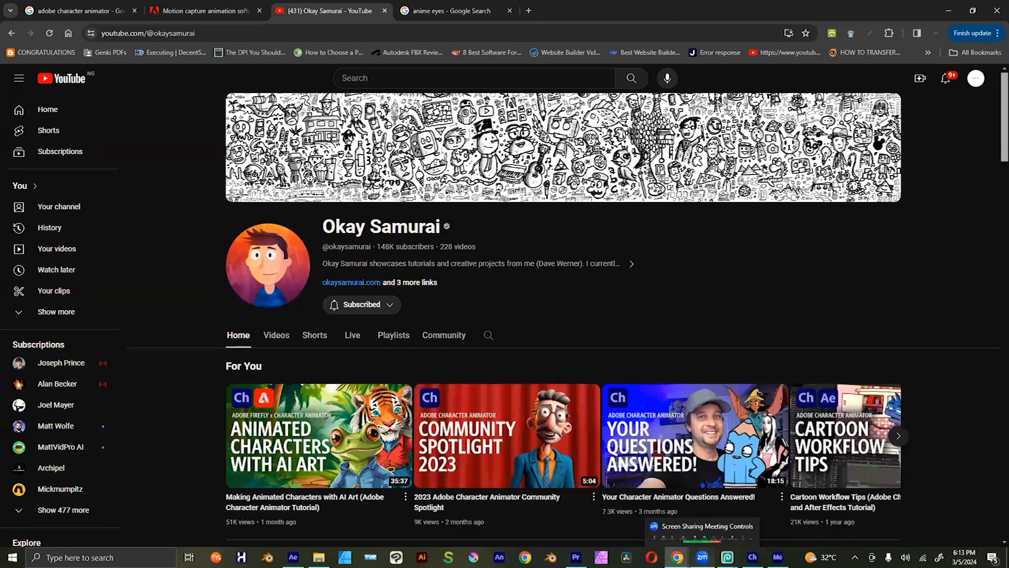
left_click(702, 557)
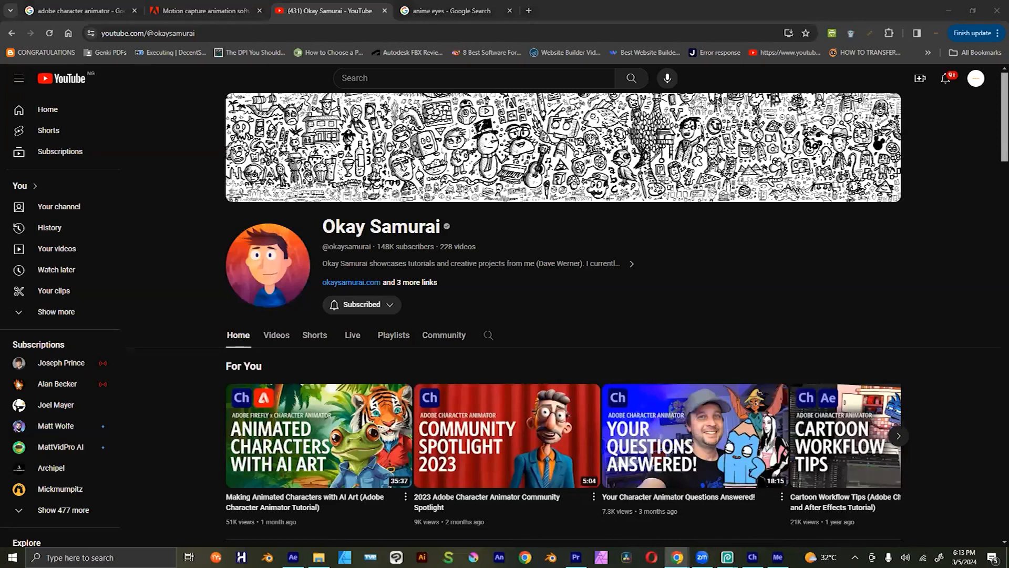